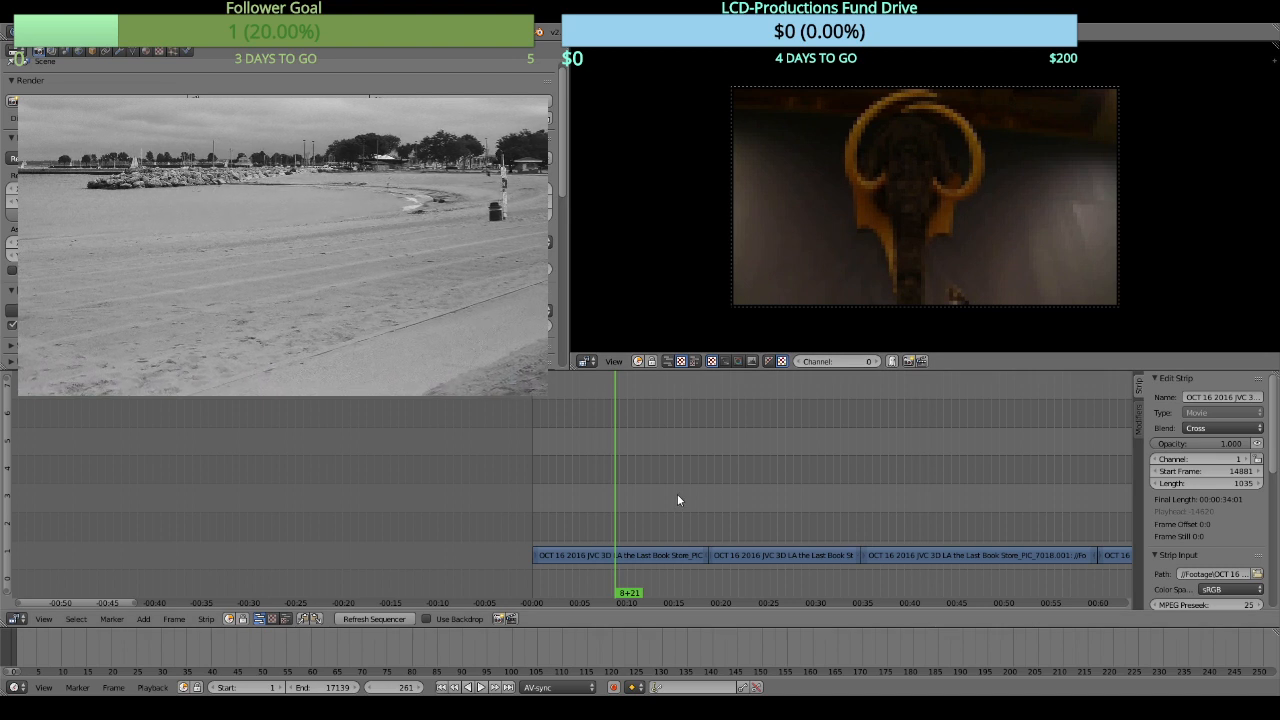
Play the start of the first clip, cut it at 1+17 and erase the short piece before the cut
drag(544, 510, 533, 514)
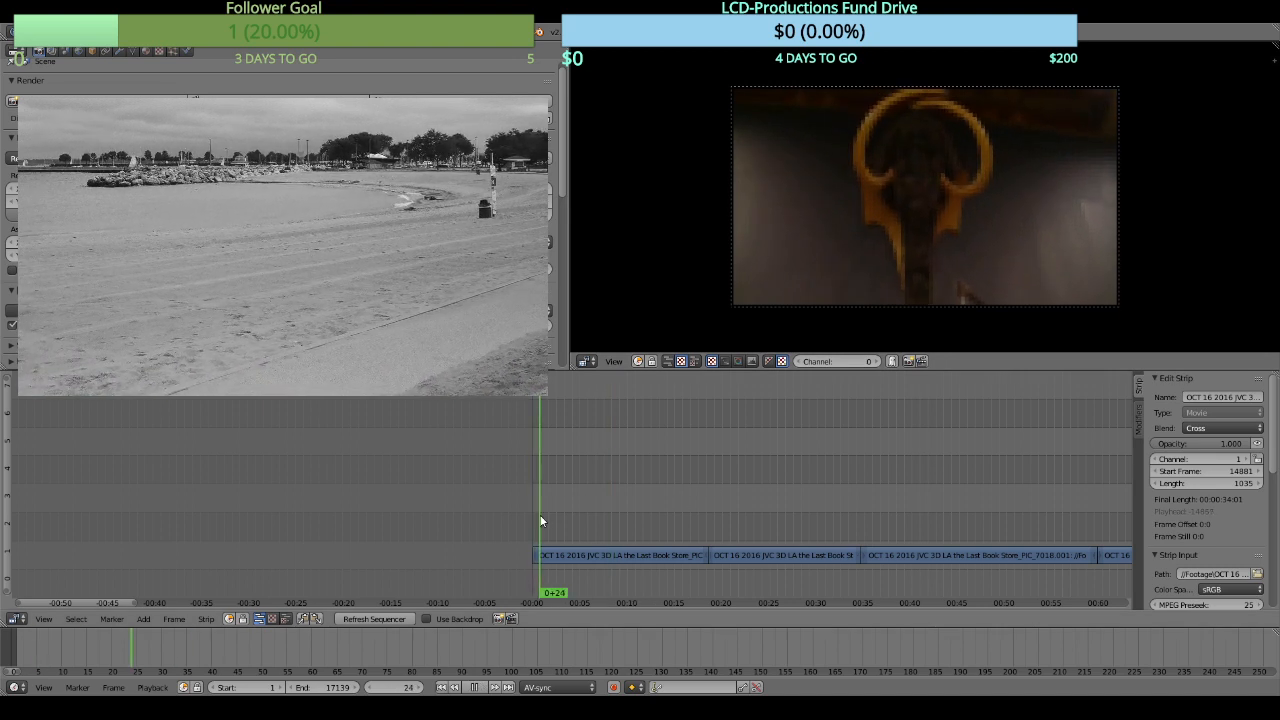
key(alt+a)
key(k)
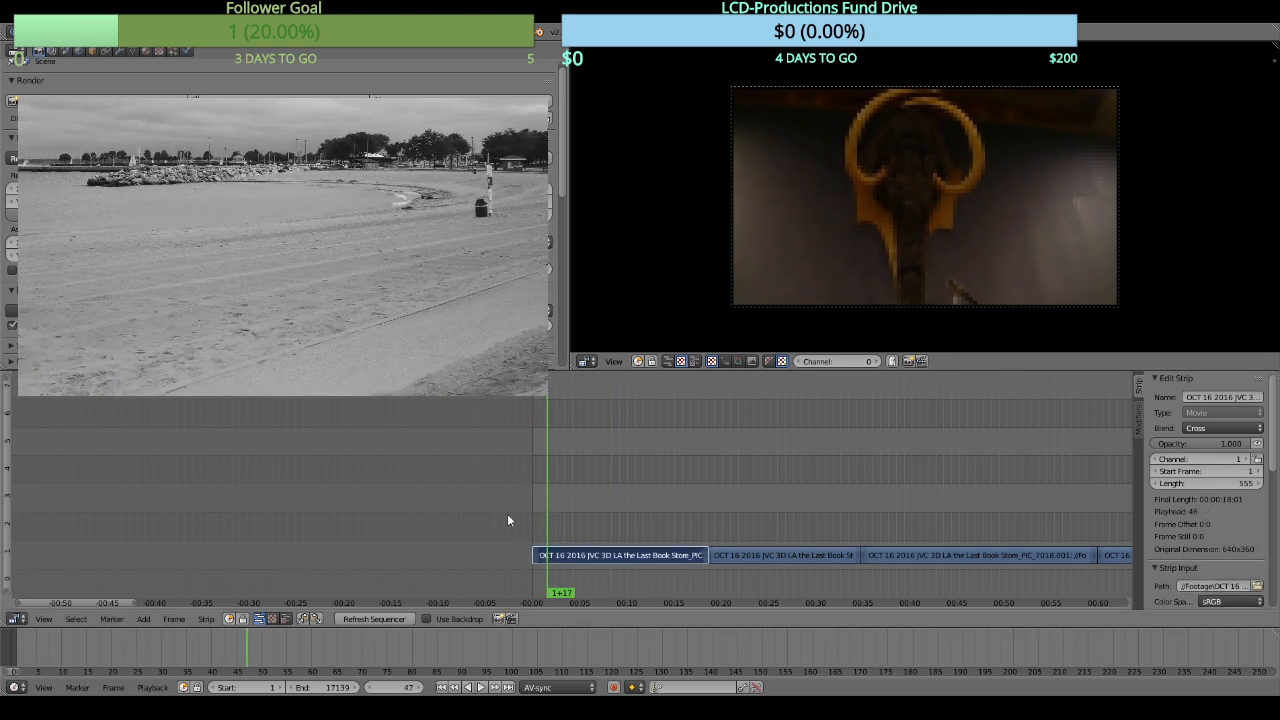
key(x)
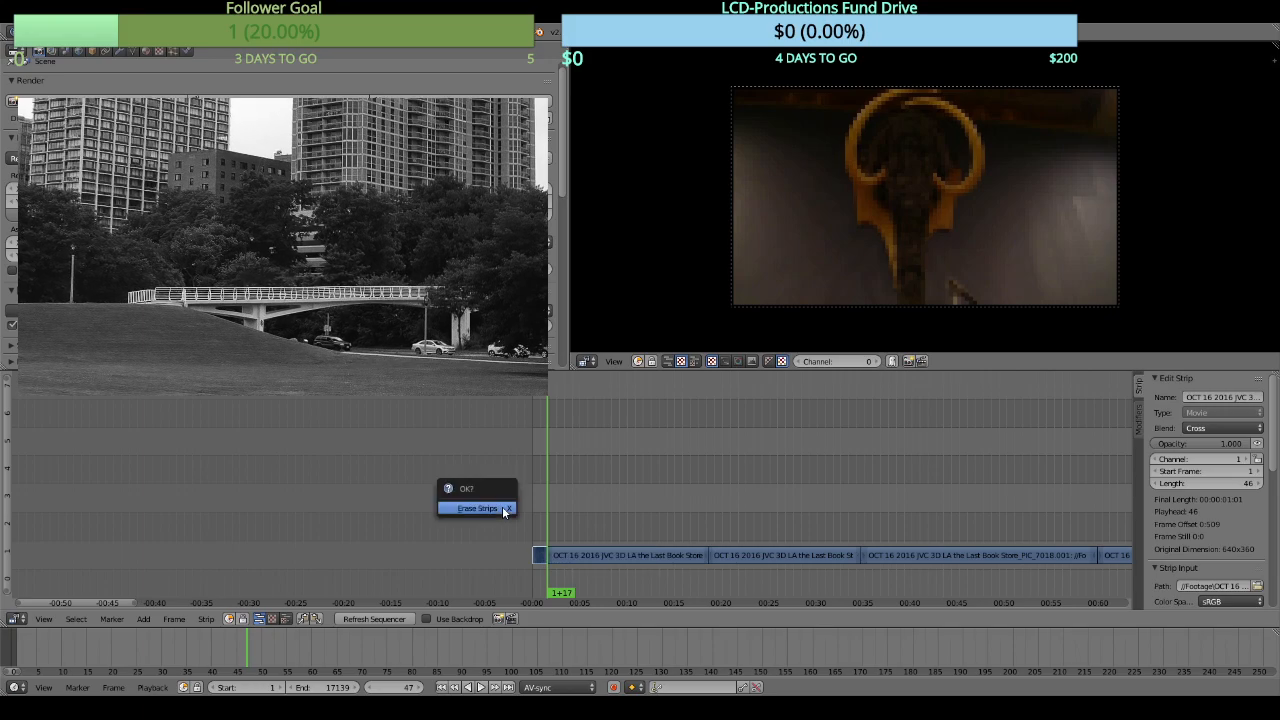
click(502, 506)
Review the end of the first clip, cut it at 16+20 and erase the piece after the cut
key(alt+a)
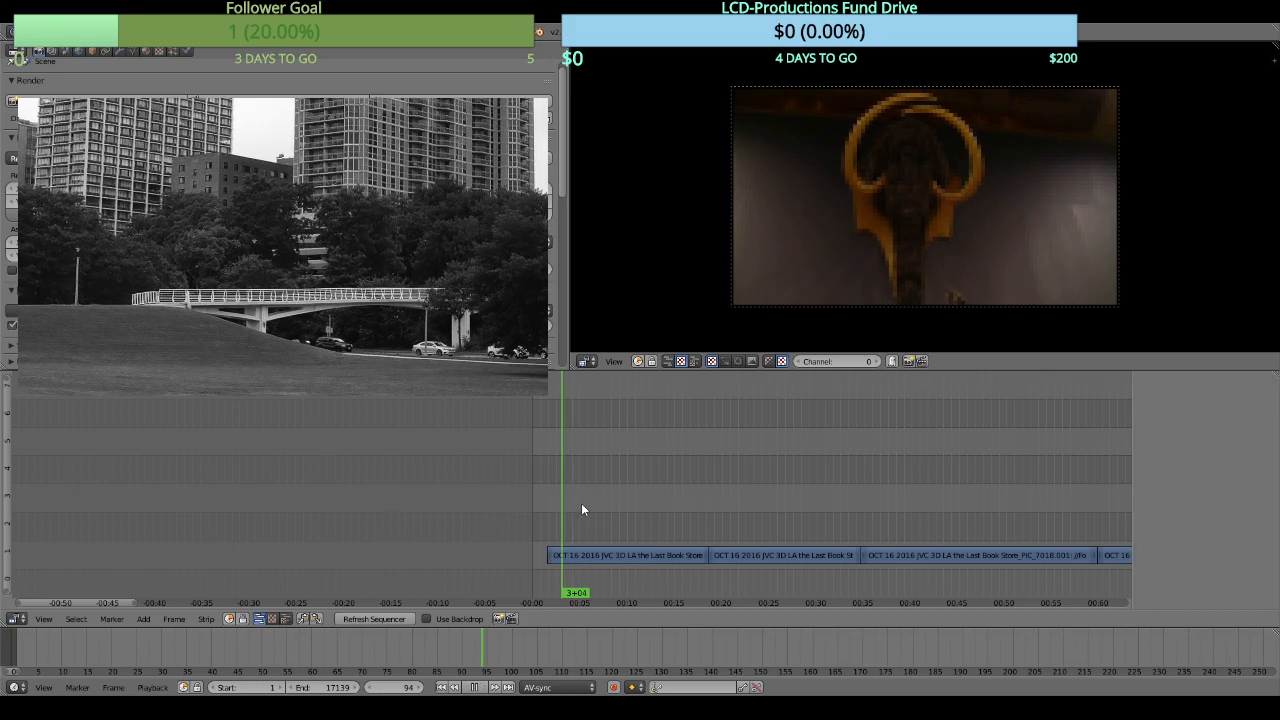
click(681, 506)
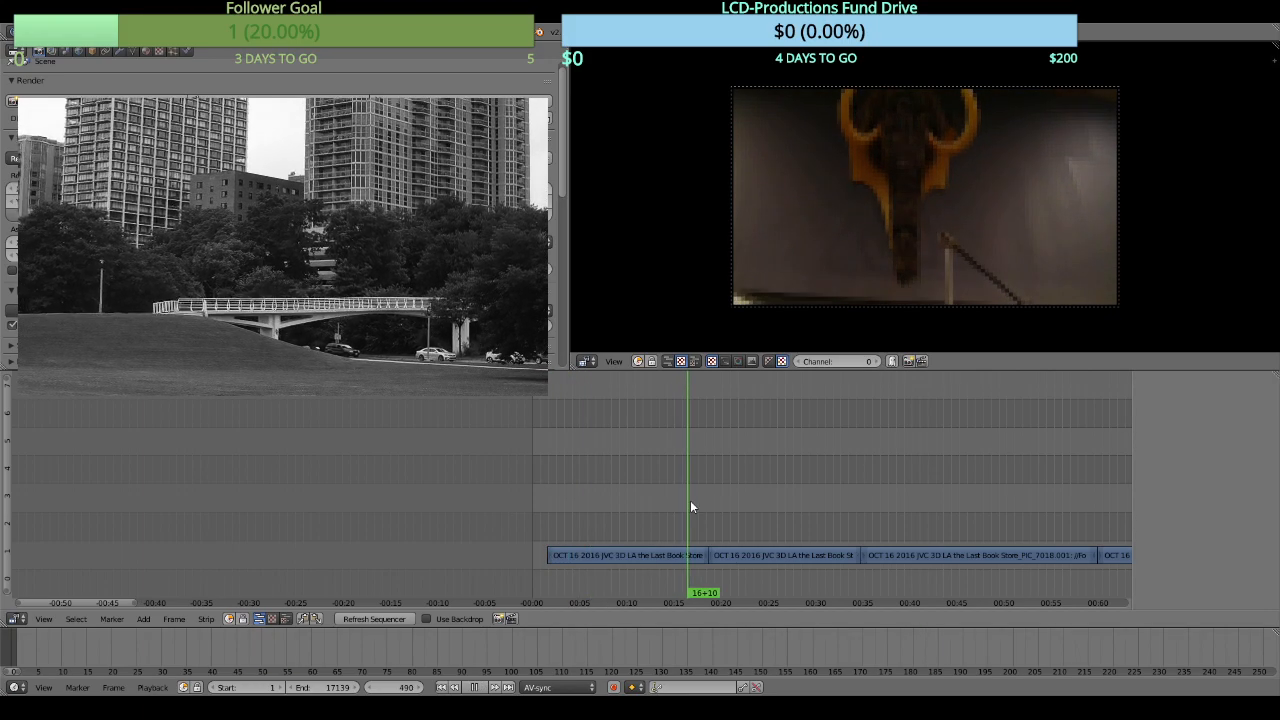
key(alt+a)
right_click(667, 556)
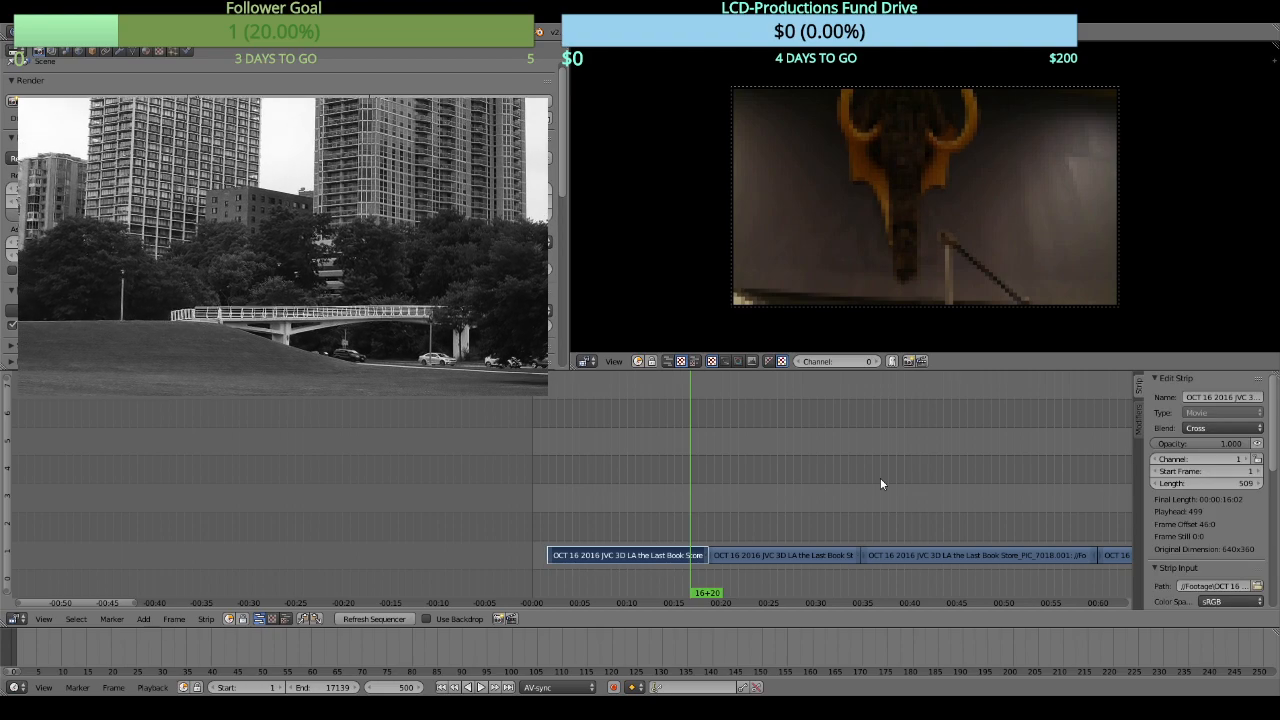
key(k)
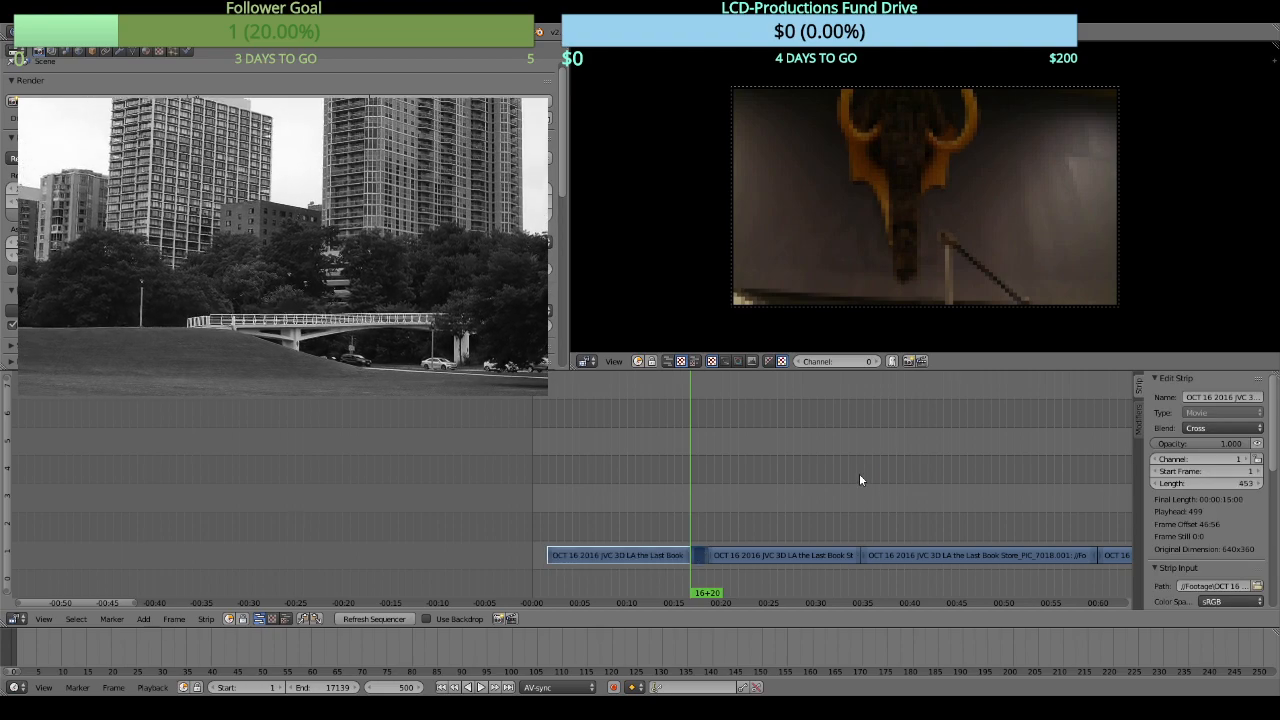
key(Delete)
Play the start of the second clip, cut it at 19+25 and erase the piece before the cut
click(710, 497)
key(alt+a)
key(alt+a)
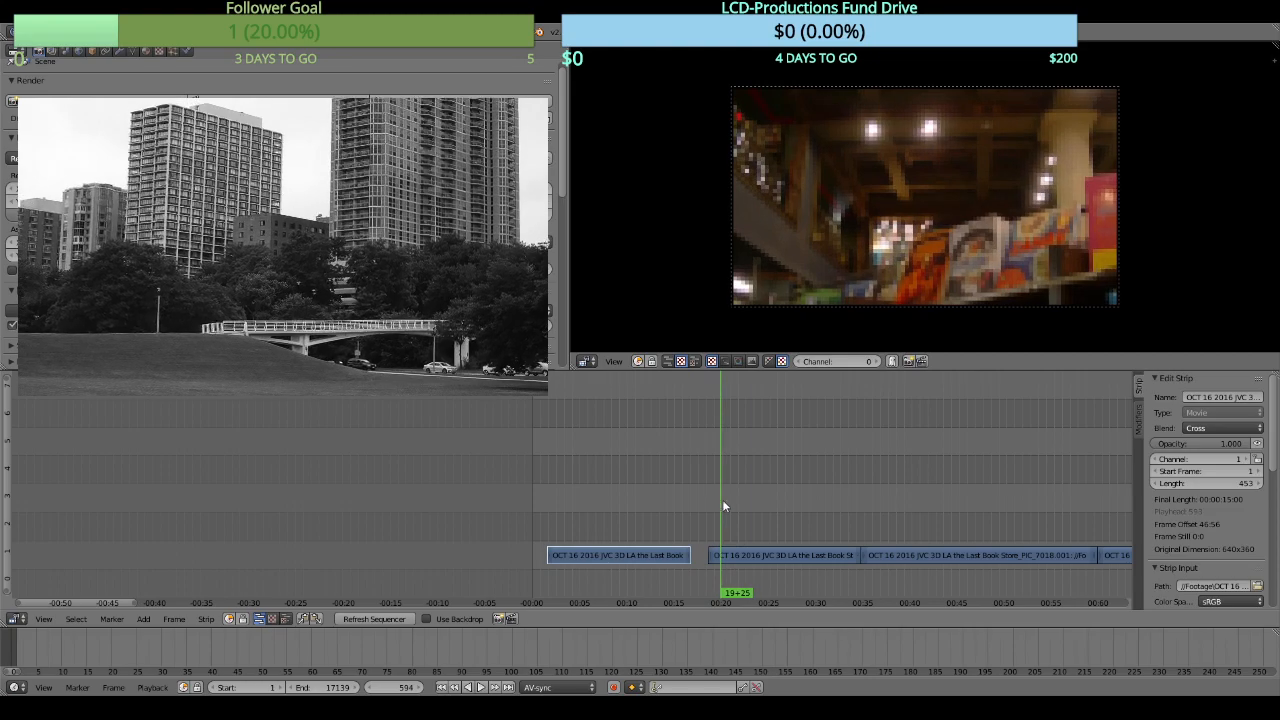
right_click(736, 557)
key(k)
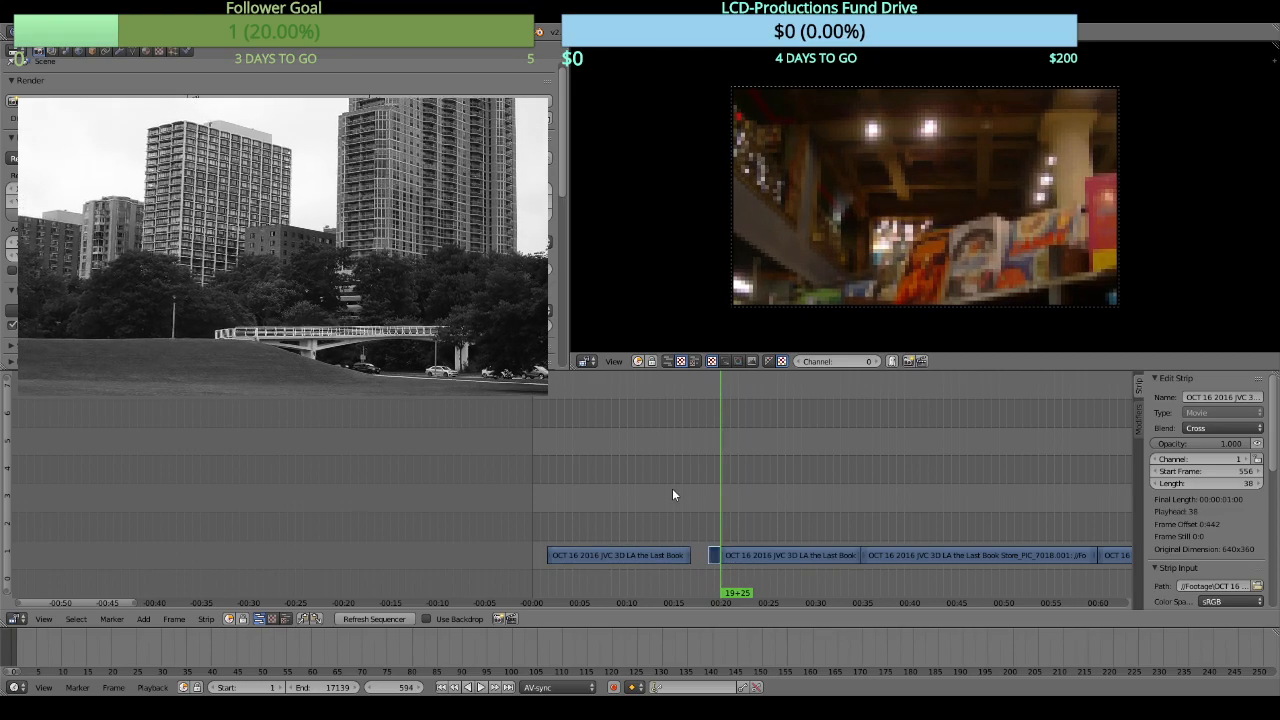
key(Delete)
click(673, 490)
Scrub to the end of the second clip, cut it at 32+18 and erase the piece after the cut
key(alt+a)
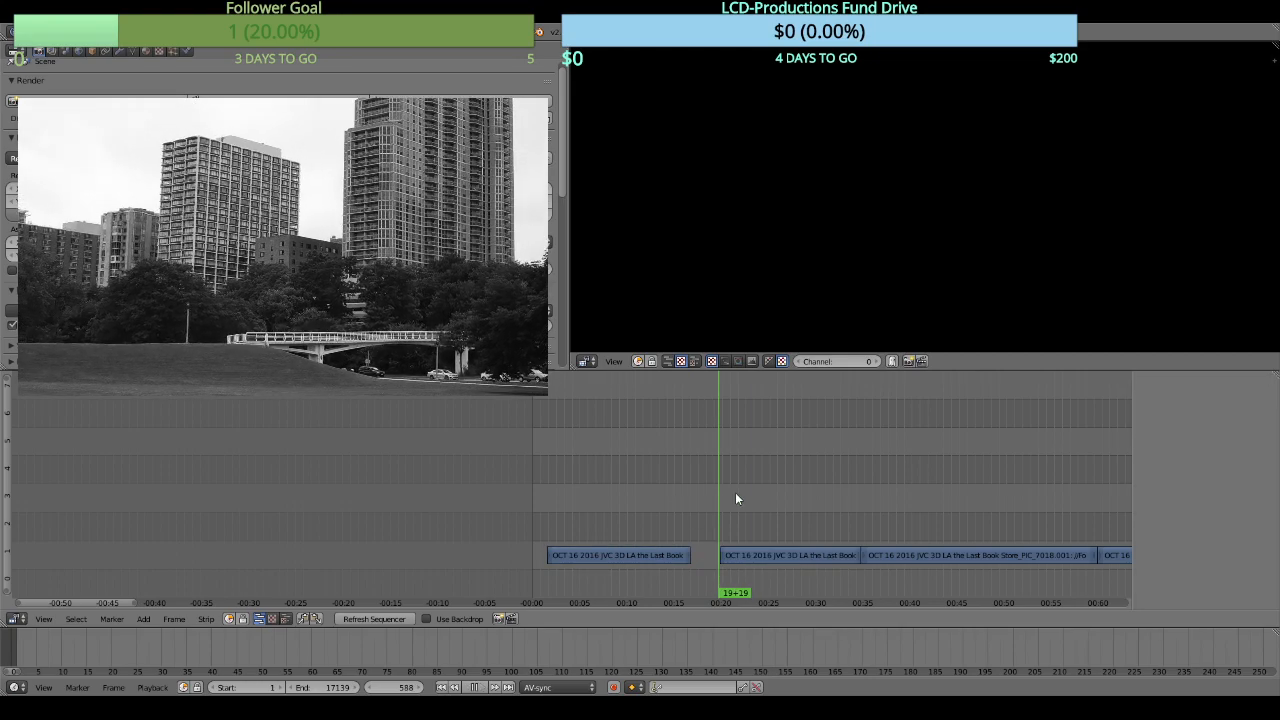
key(alt+a)
drag(801, 481, 841, 479)
key(alt+a)
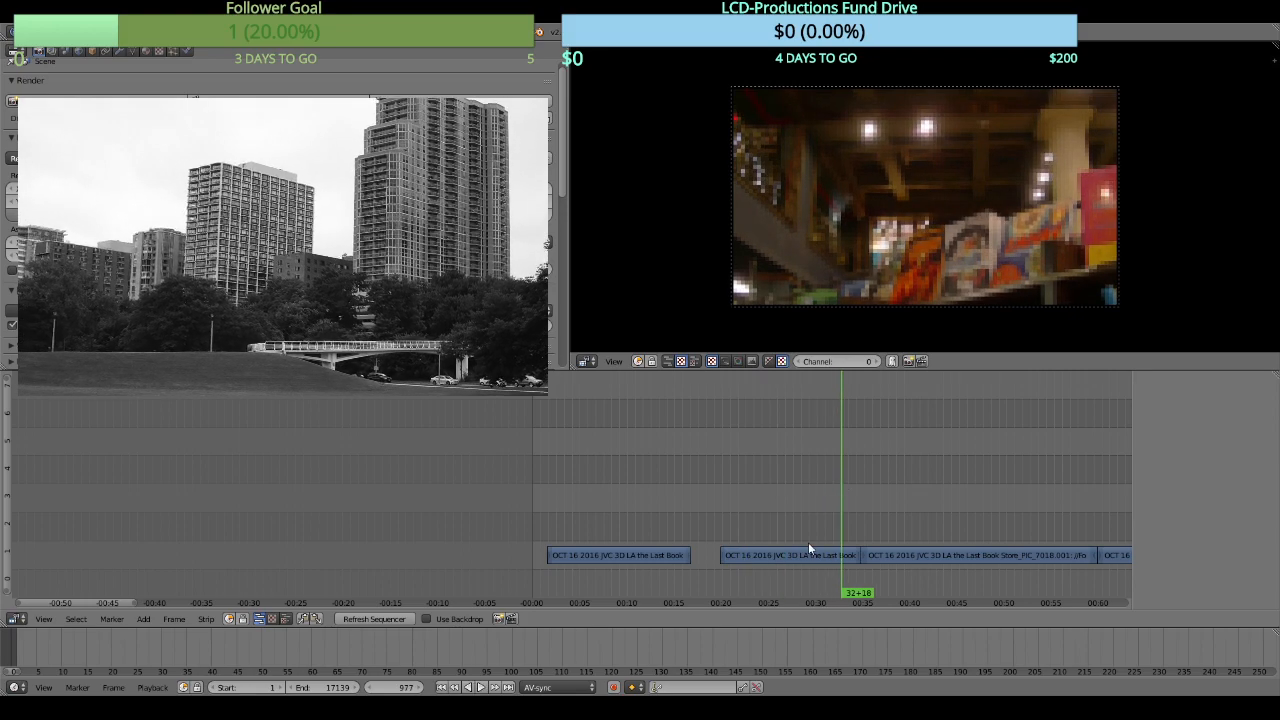
right_click(812, 553)
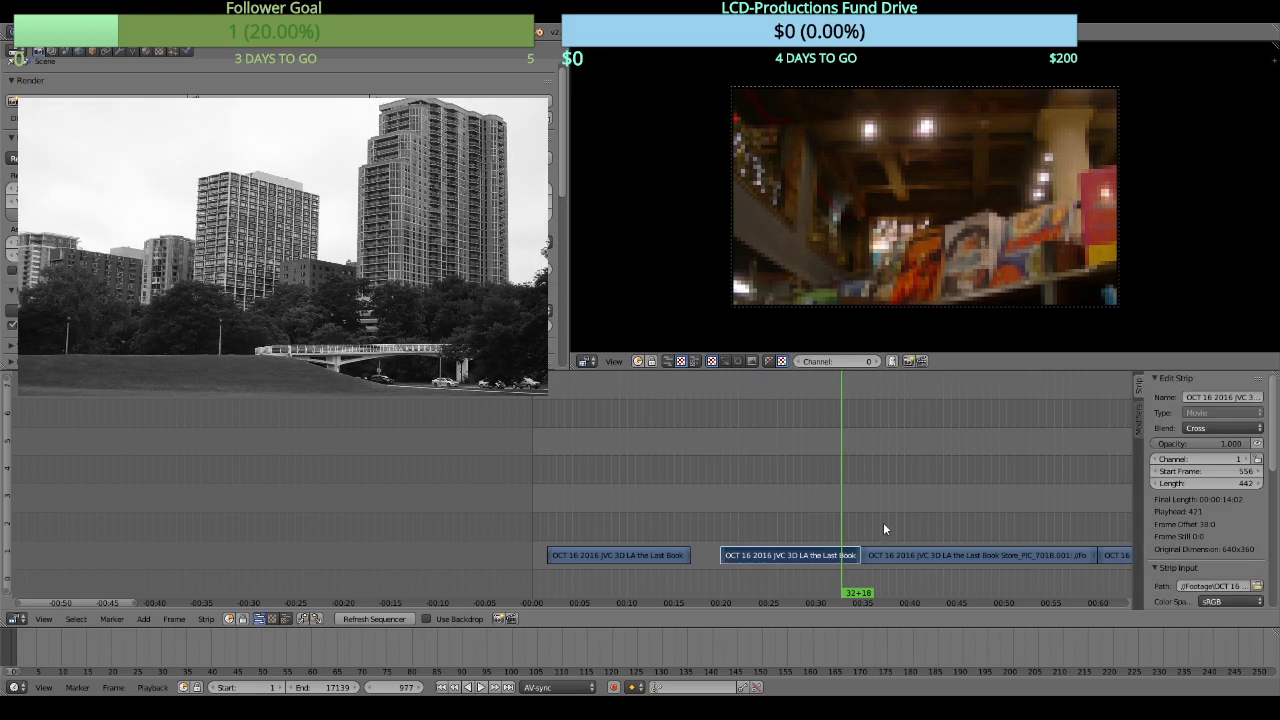
key(k)
key(x)
click(883, 522)
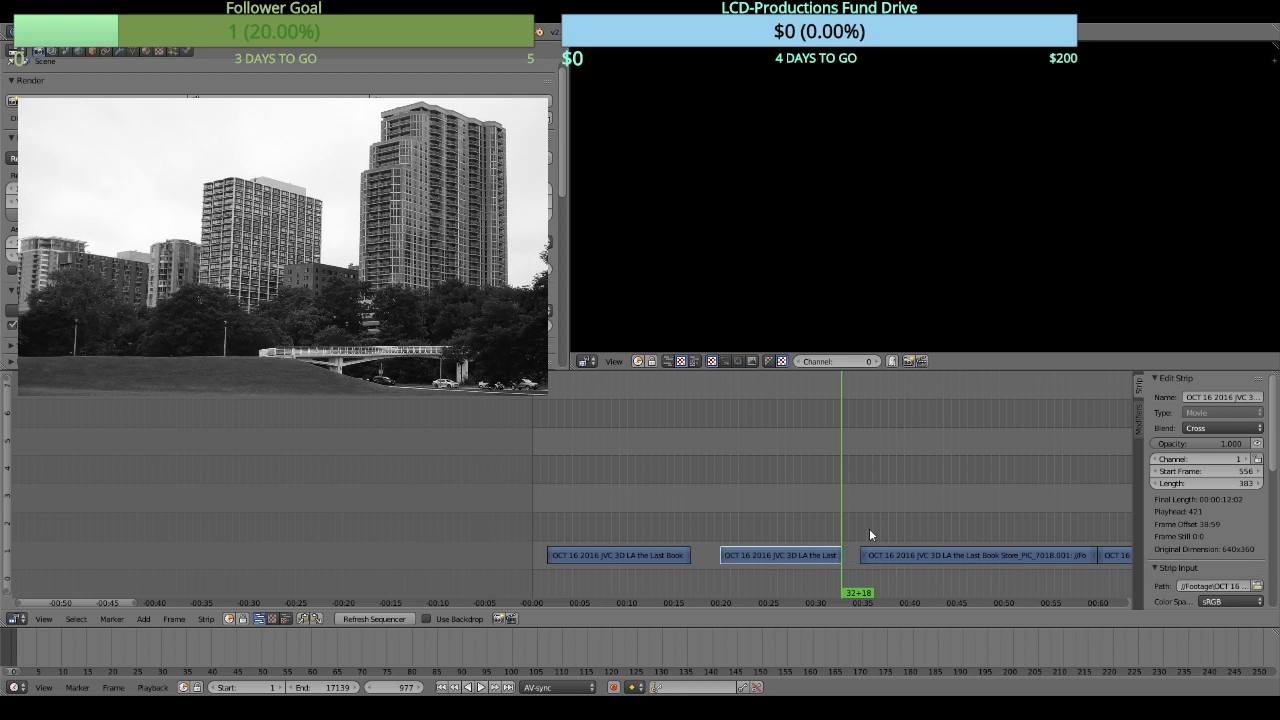
Play the start of the third clip (PIC_7018), cut it at 38+12 and erase the piece before the cut
click(859, 516)
key(alt+a)
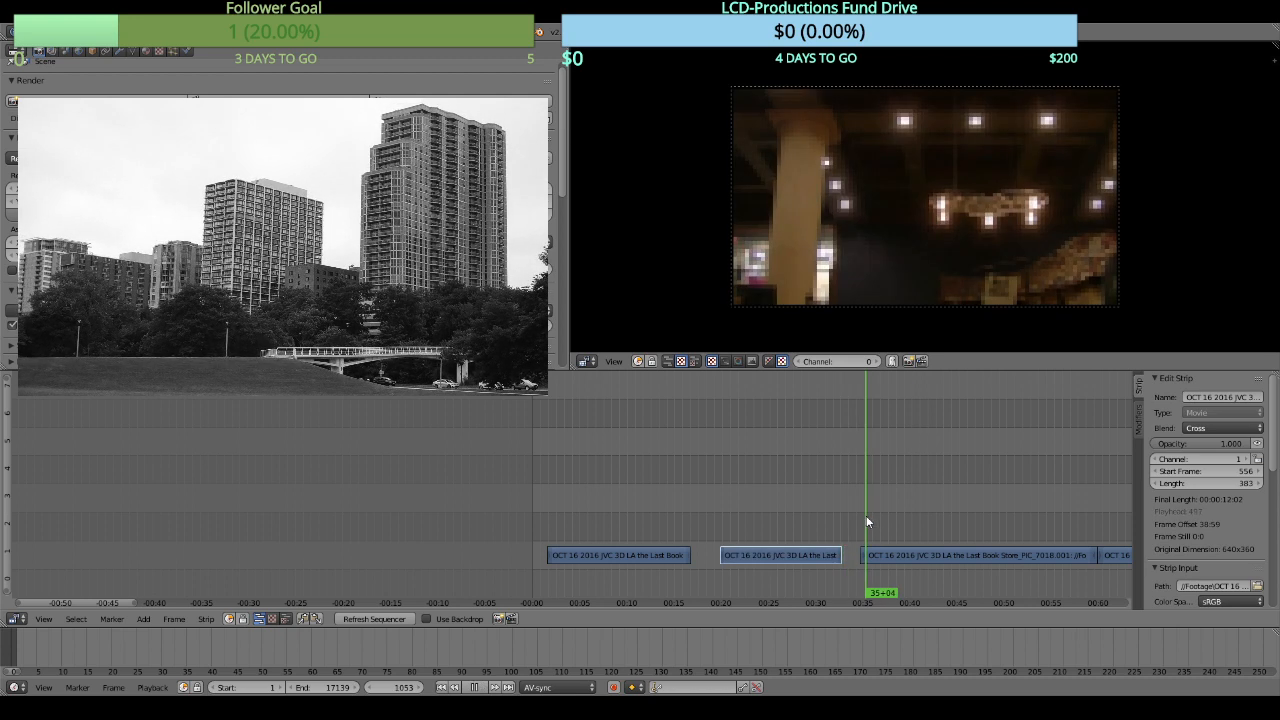
key(alt+a)
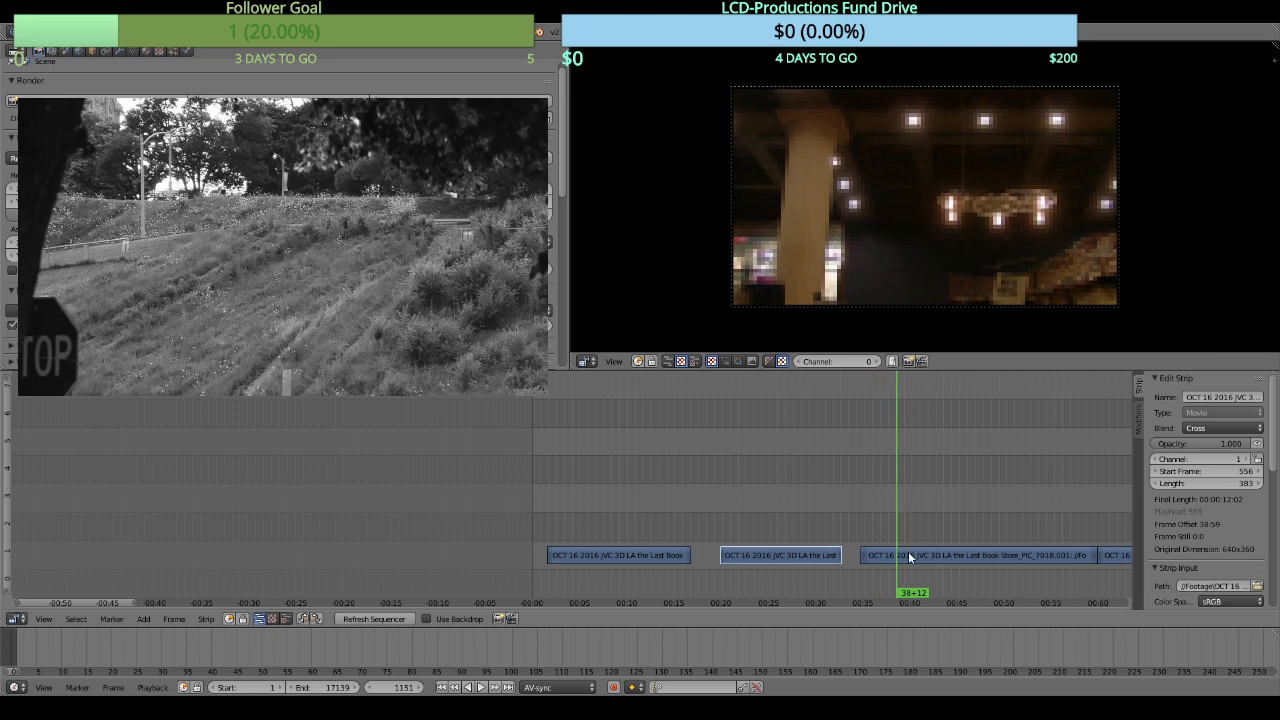
key(k)
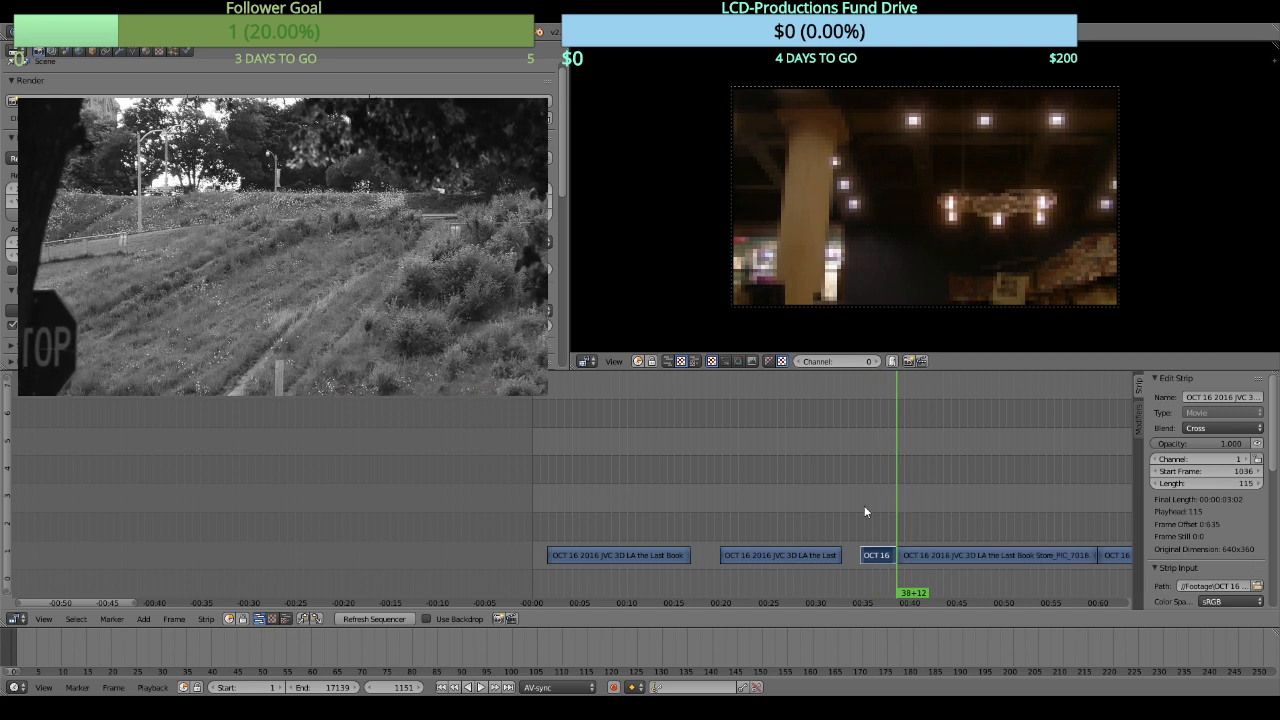
key(x)
click(864, 505)
Check the end of the third clip (PIC_7018), cut it at 57+02 and erase the piece after the cut
key(alt+a)
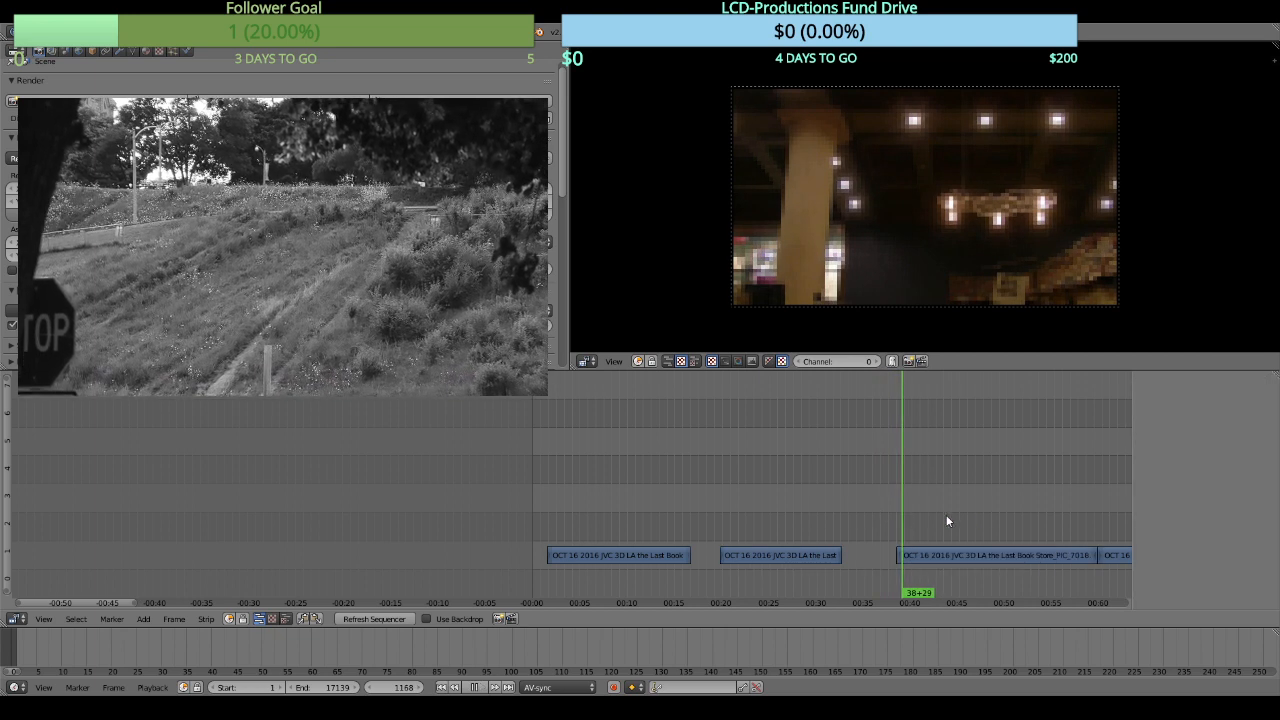
click(1031, 516)
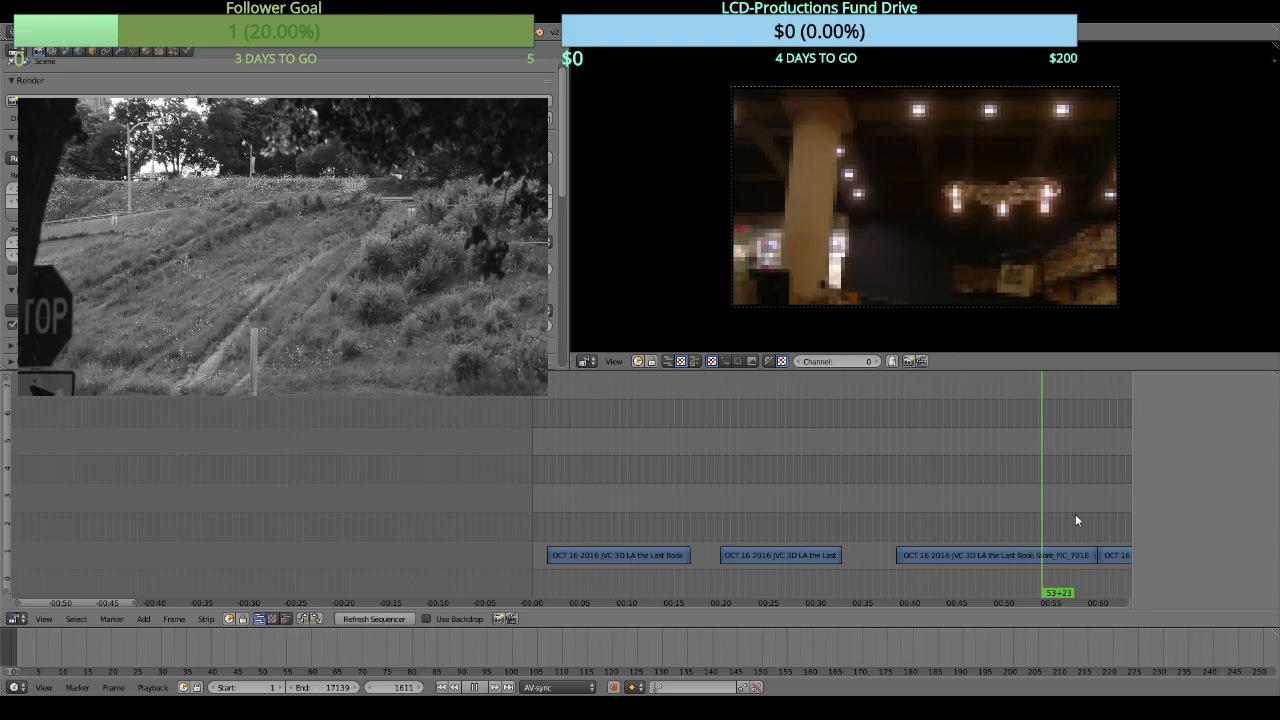
click(1073, 512)
key(alt+a)
right_click(1060, 557)
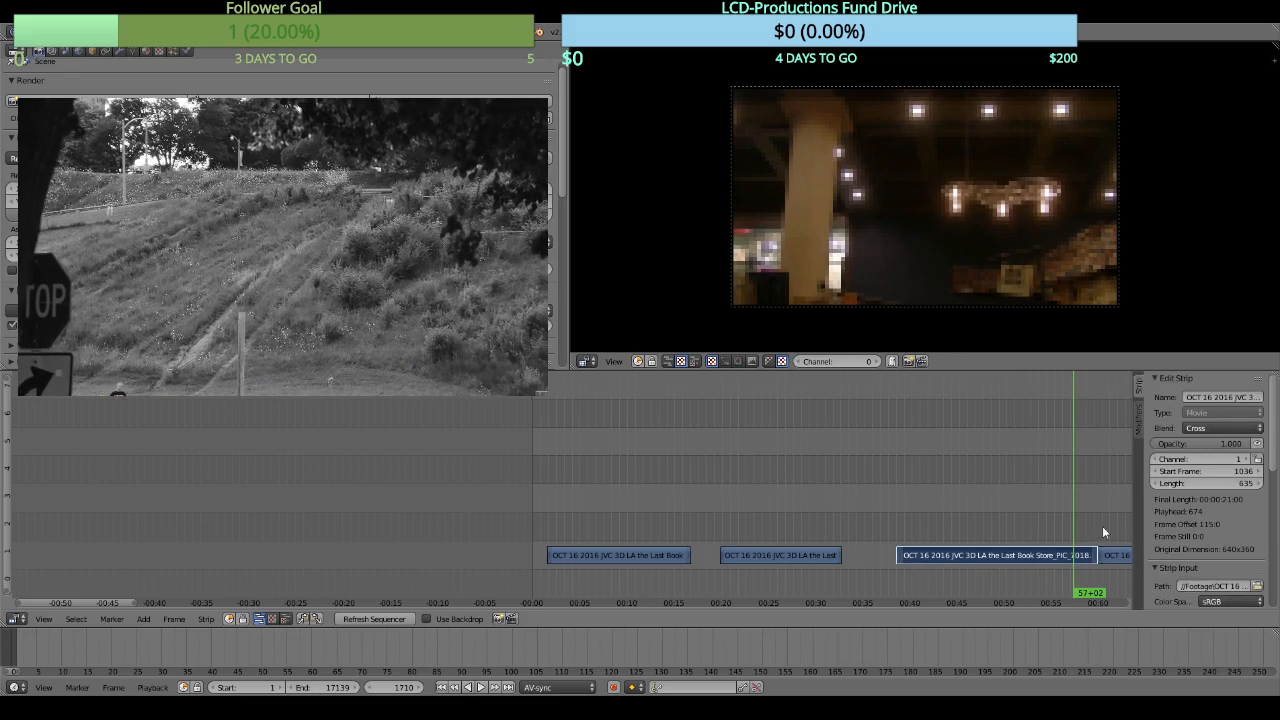
key(k)
mouse_move(1100, 499)
middle_down()
mouse_move(576, 463)
mouse_move(457, 440)
middle_up()
key(x)
click(473, 438)
Play the start of the PIC_7019 clip, cut it at 01:00+30 and erase the piece before the cut
click(459, 511)
key(alt+a)
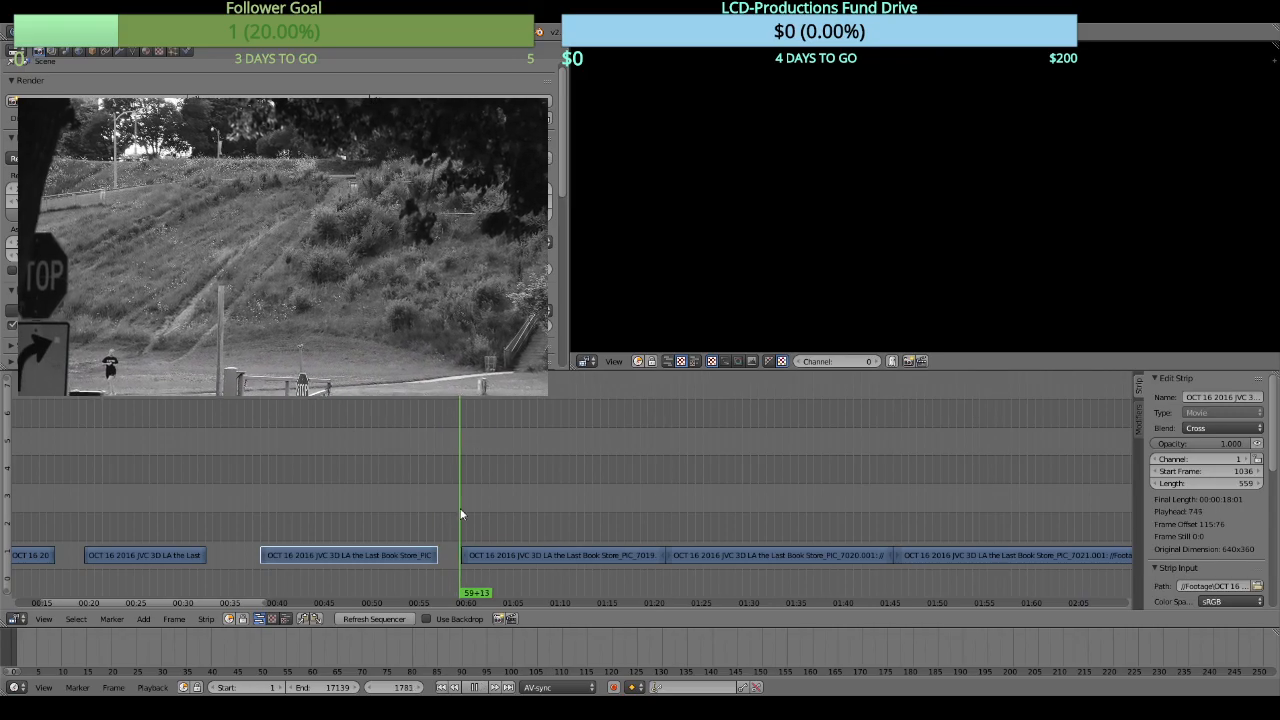
key(alt+a)
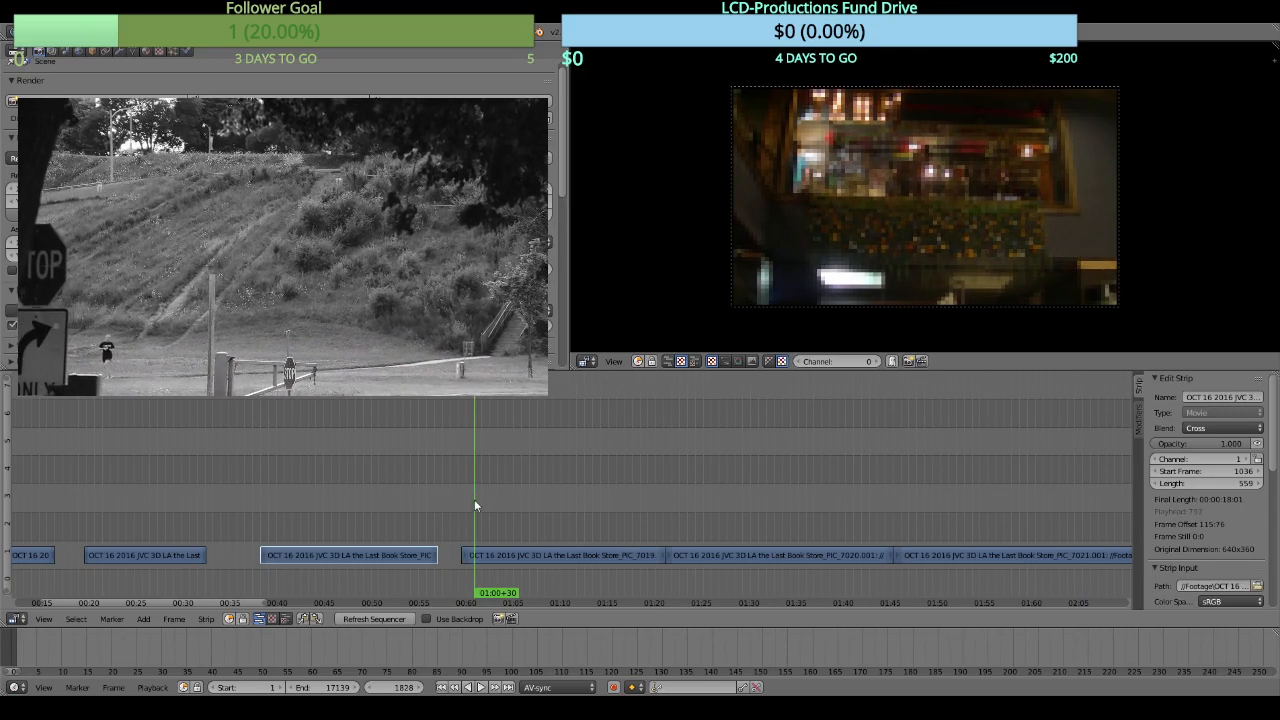
right_click(494, 561)
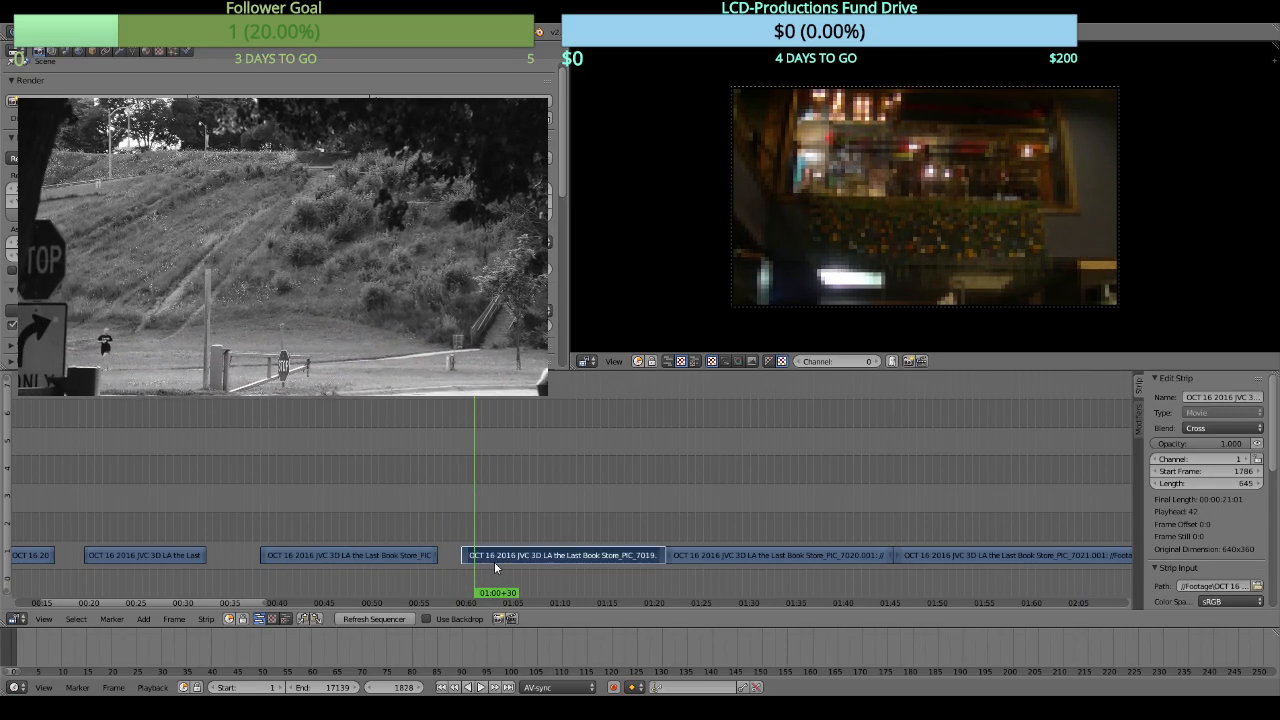
key(k)
key(x)
click(446, 464)
Scrub to the end of the PIC_7019 clip, cut it at 01:19+06 and erase the piece after the cut
click(568, 485)
key(alt+a)
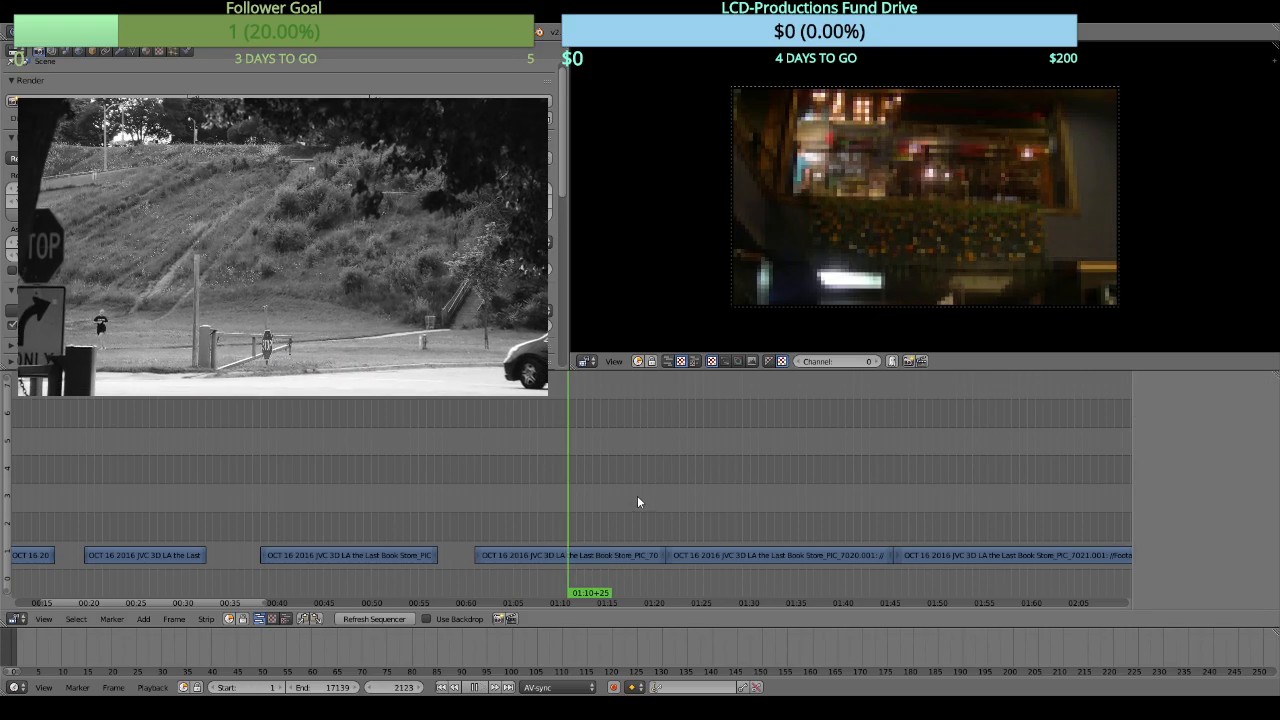
drag(634, 497, 647, 499)
key(alt+a)
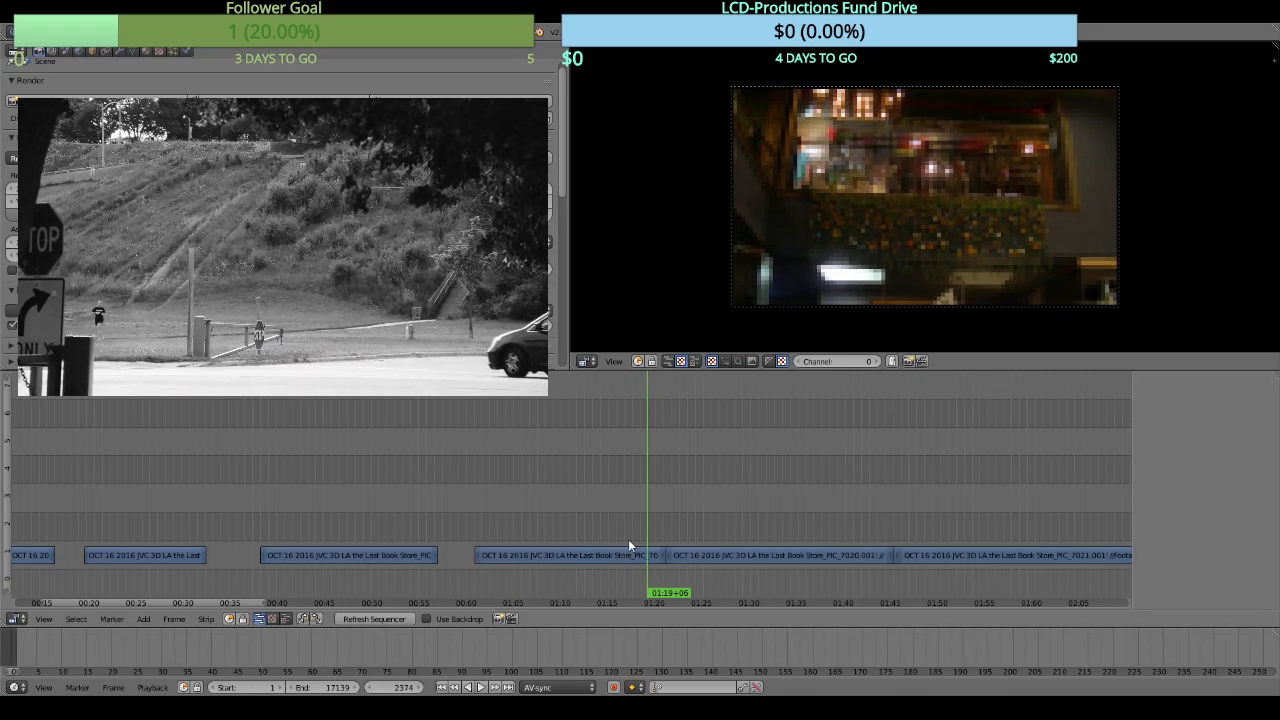
right_click(639, 557)
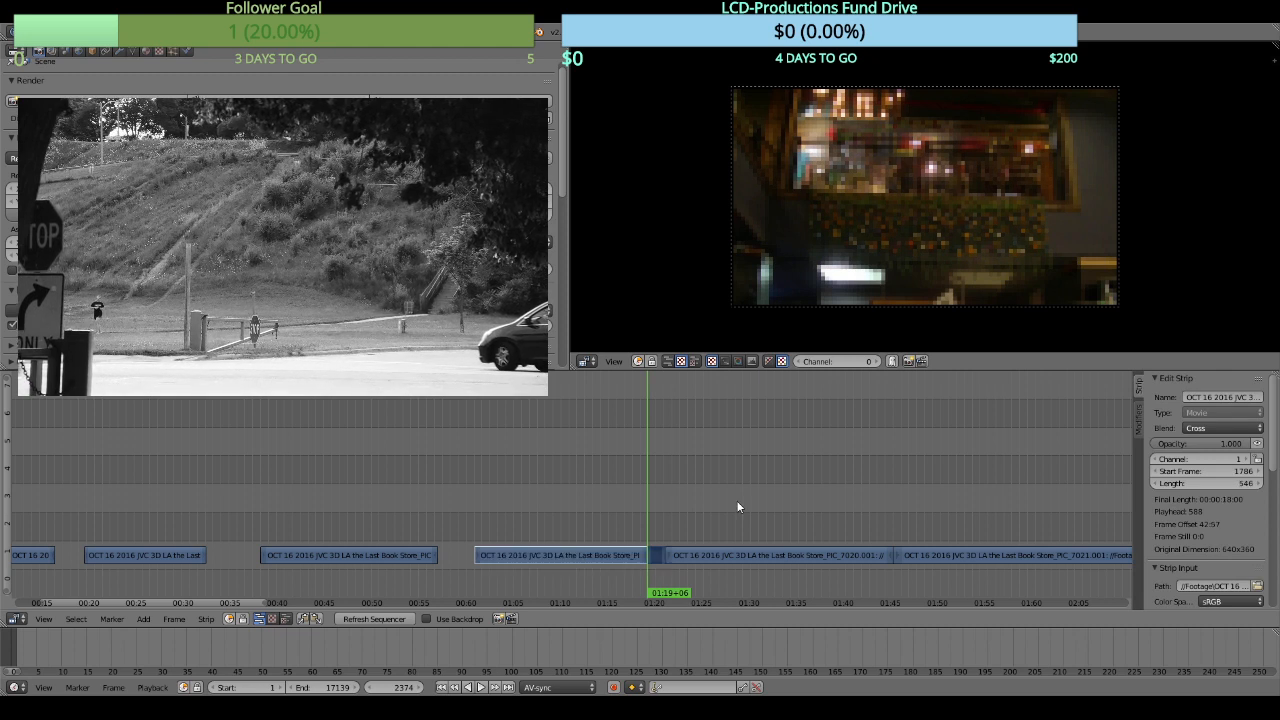
key(x)
click(730, 503)
Play the start of the PIC_7020 clip, cut it at 01:23+10 and erase the piece before the cut
click(678, 520)
key(alt+a)
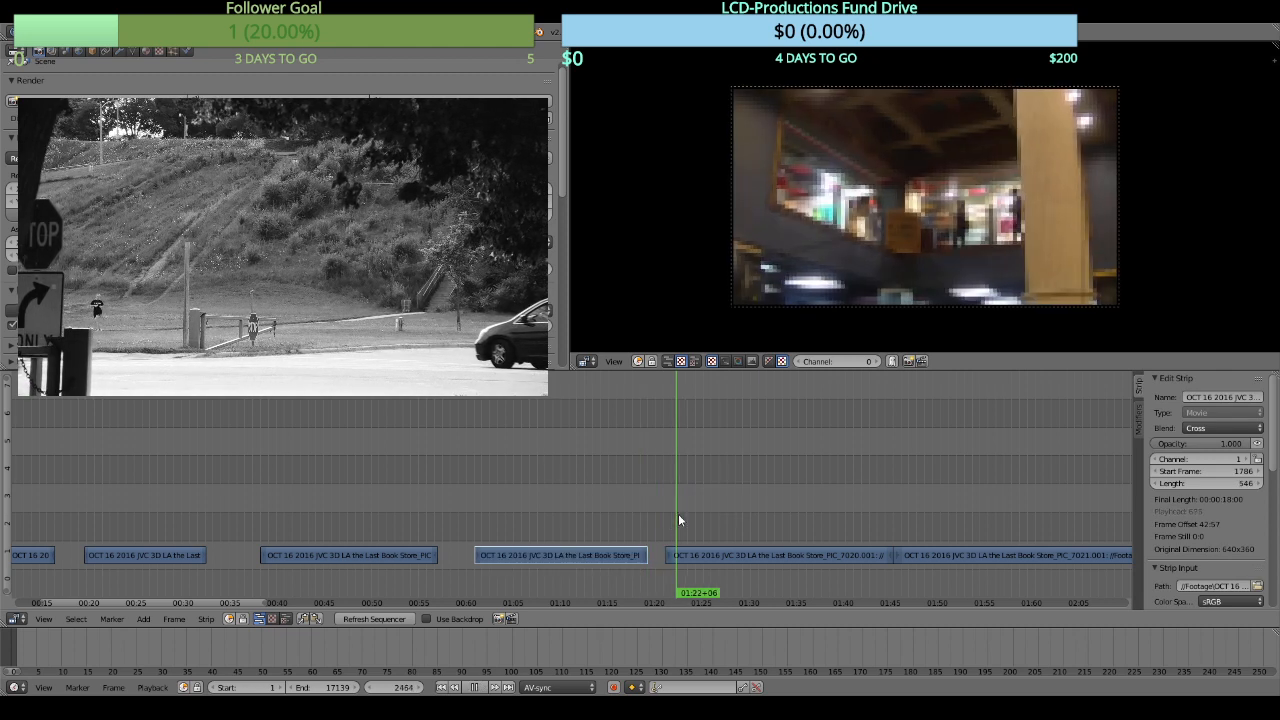
right_click(695, 553)
key(alt+a)
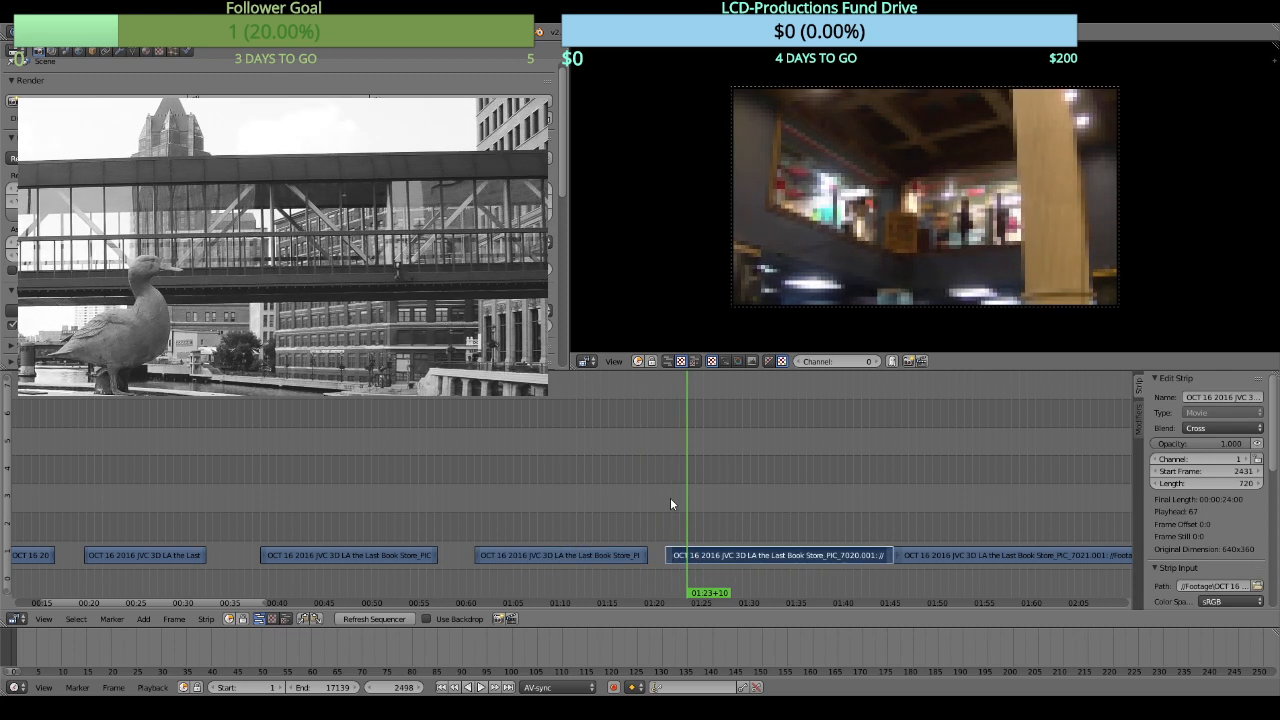
key(k)
key(x)
click(680, 503)
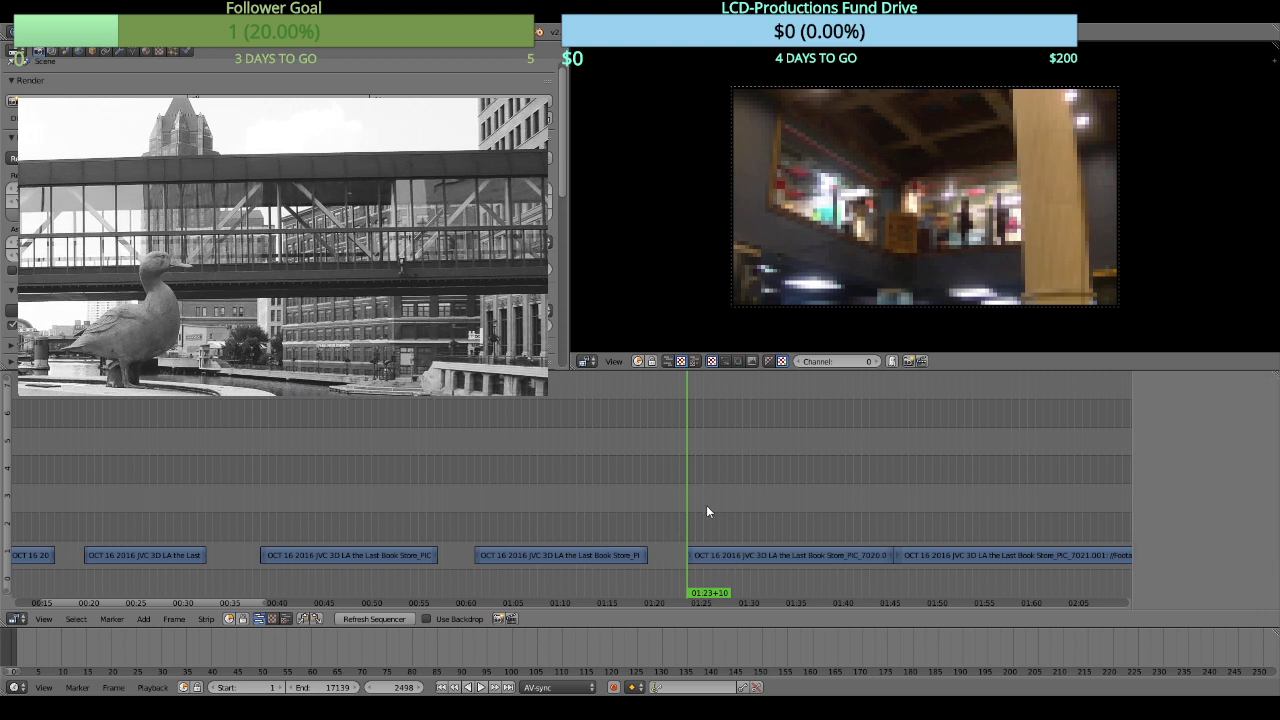
Review the end of the PIC_7020 clip, cut it at 01:42+24 and erase the piece after the cut
key(alt+a)
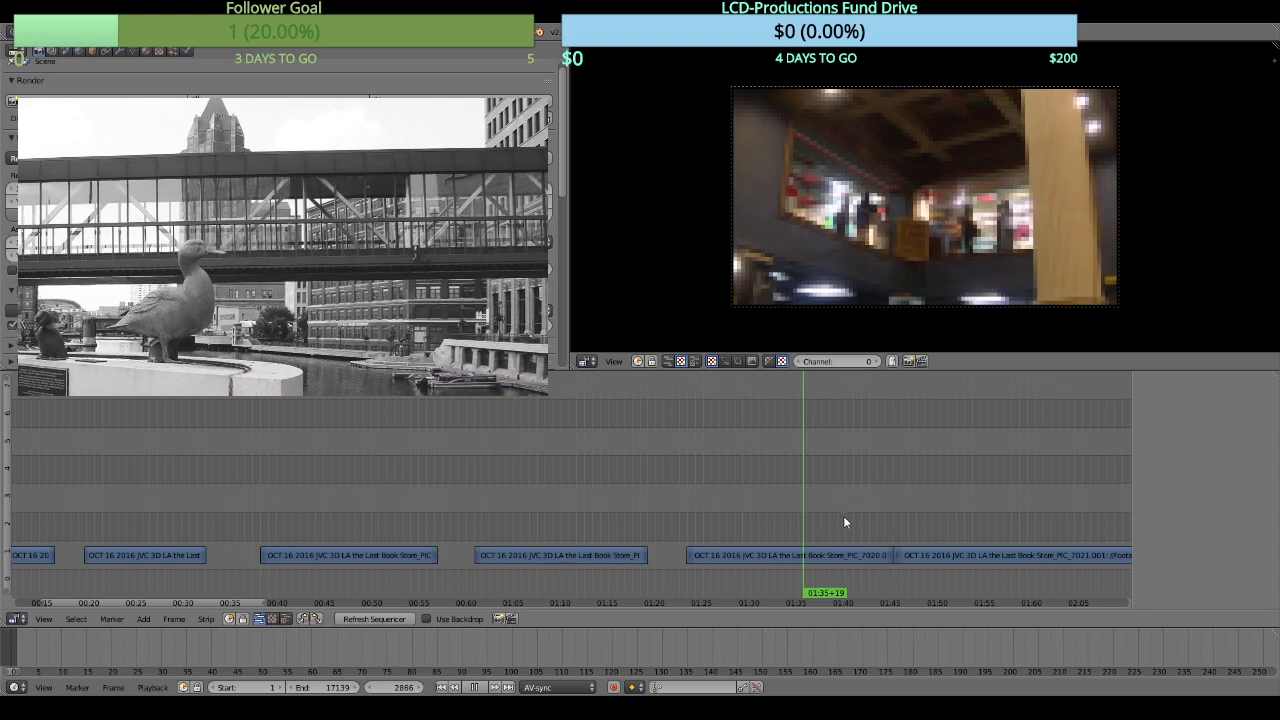
key(alt+a)
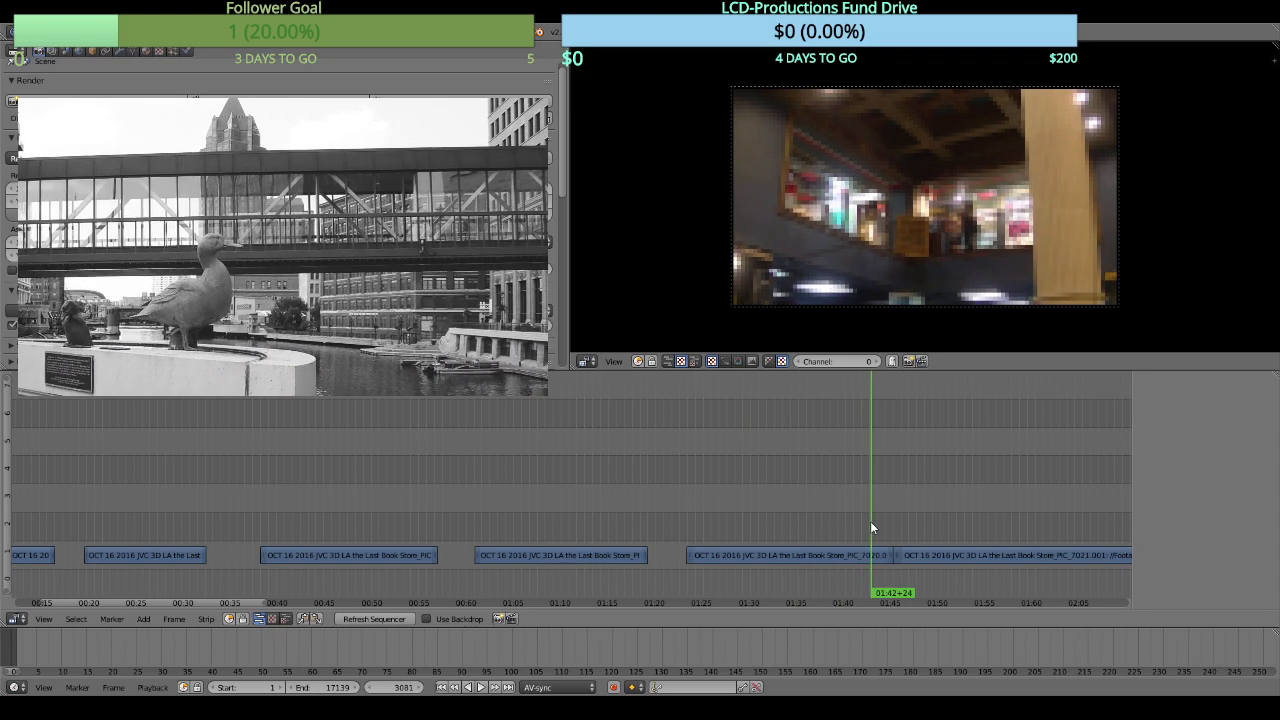
right_click(847, 554)
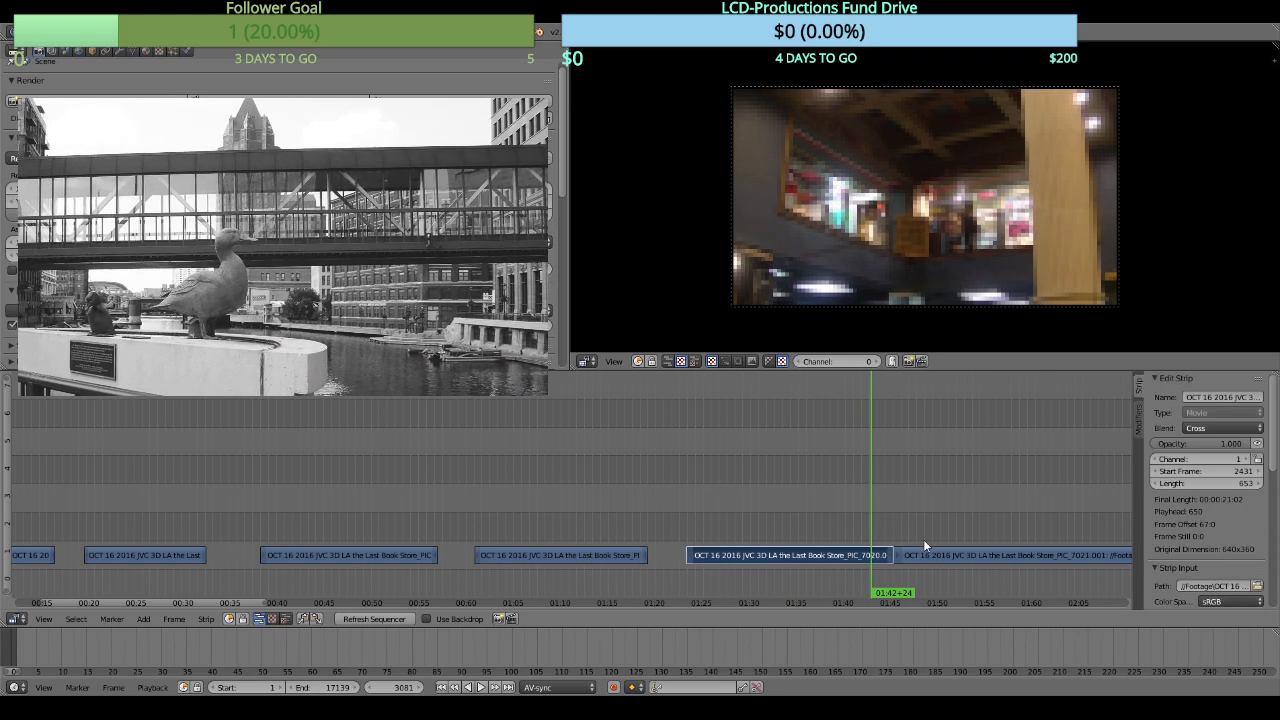
key(k)
key(x)
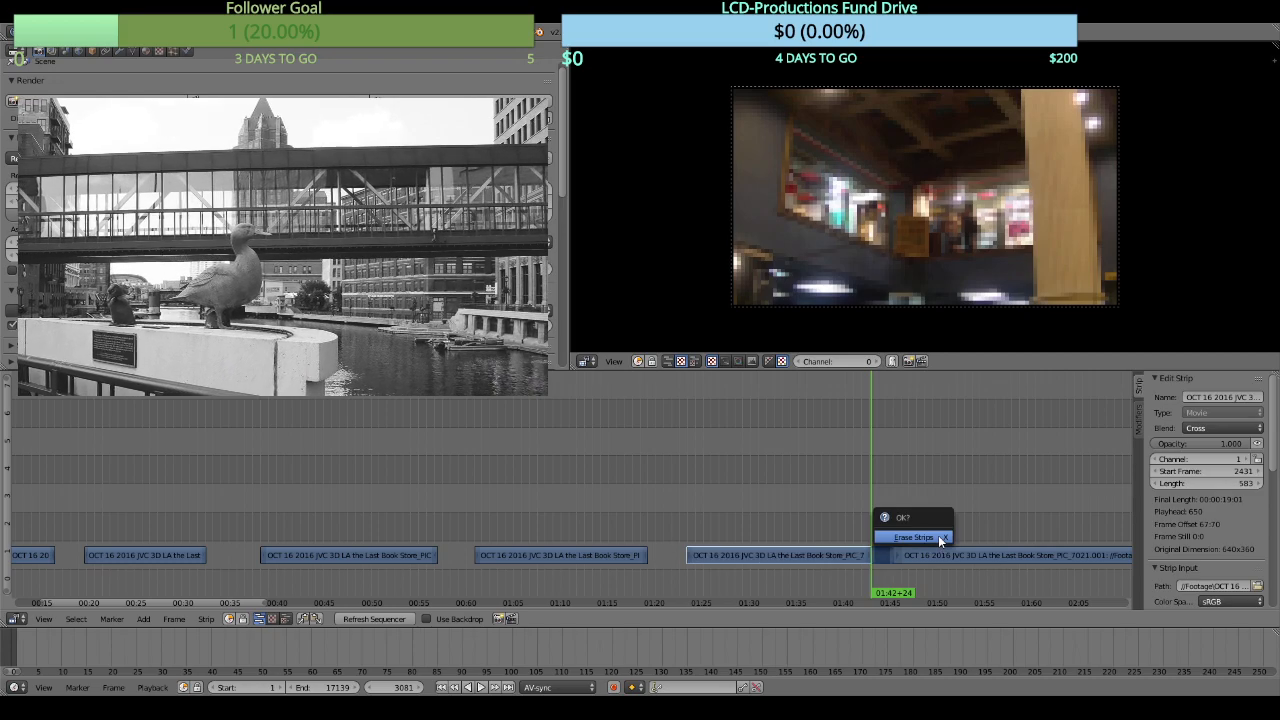
click(910, 530)
Cut the PIC_7021 clip at 01:47+25 and erase the short piece before the cut
key(alt+a)
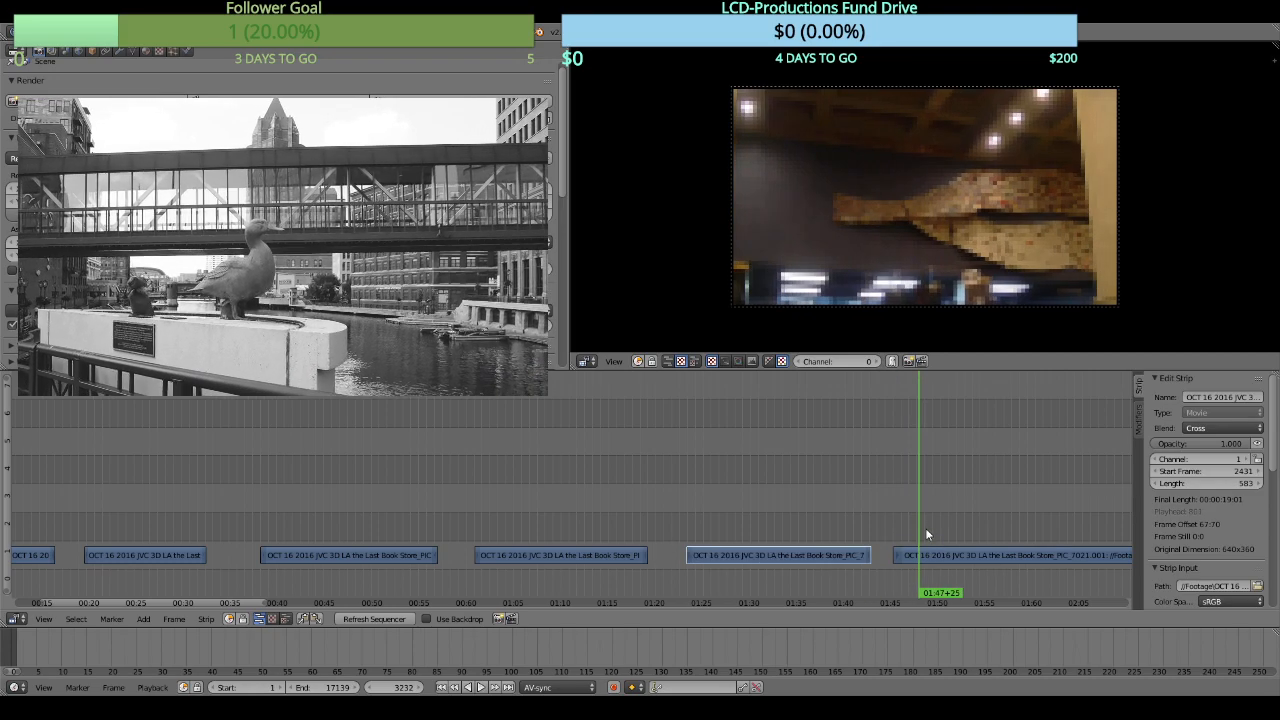
right_click(925, 555)
key(k)
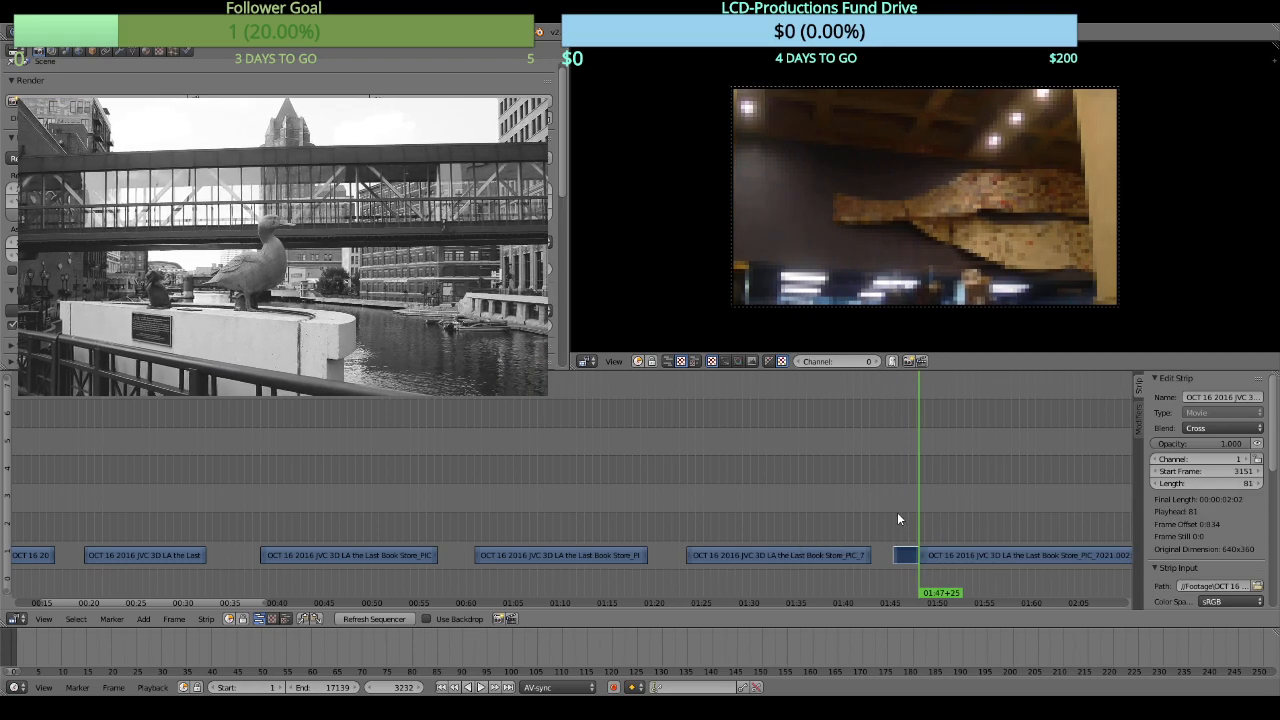
key(x)
click(897, 515)
middle_drag(971, 514, 408, 470)
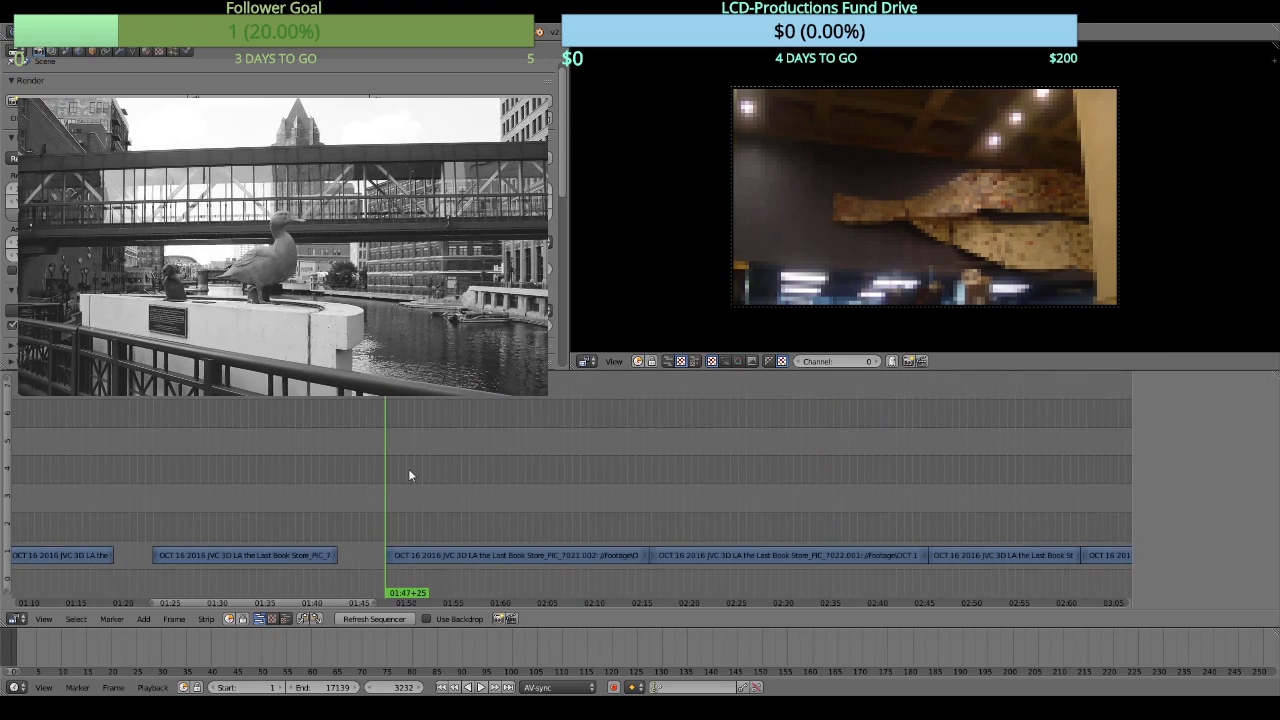
Play through the PIC_7021 clip, cut it near its end at 02:11+22 and erase the piece after the cut
key(alt+a)
key(alt+a)
drag(524, 508, 563, 509)
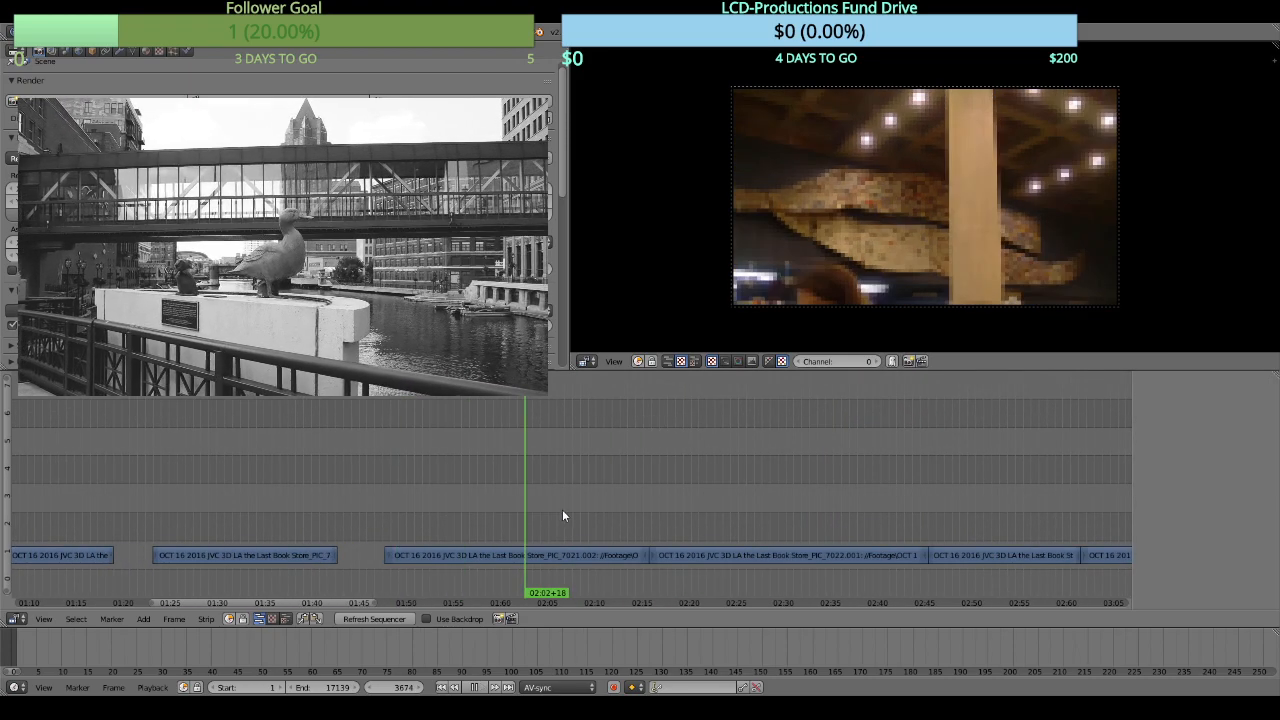
click(388, 500)
key(alt+a)
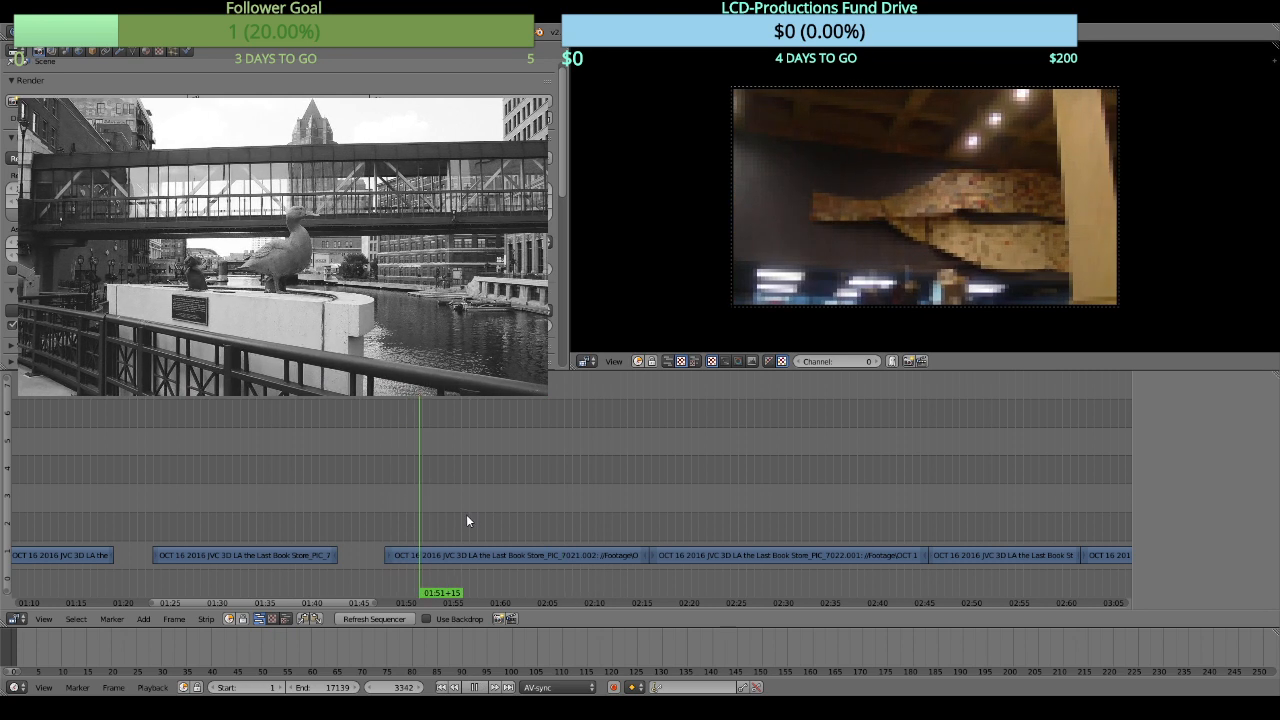
drag(467, 521, 611, 540)
right_click(608, 549)
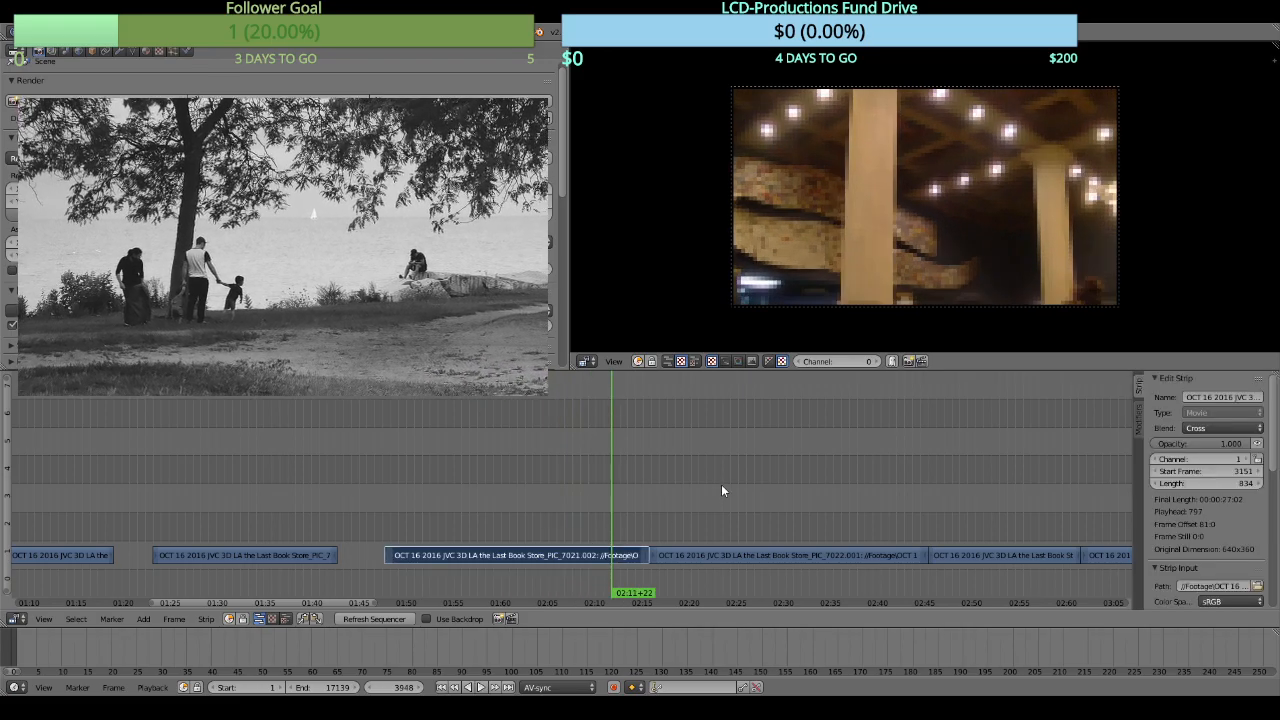
key(k)
key(Delete)
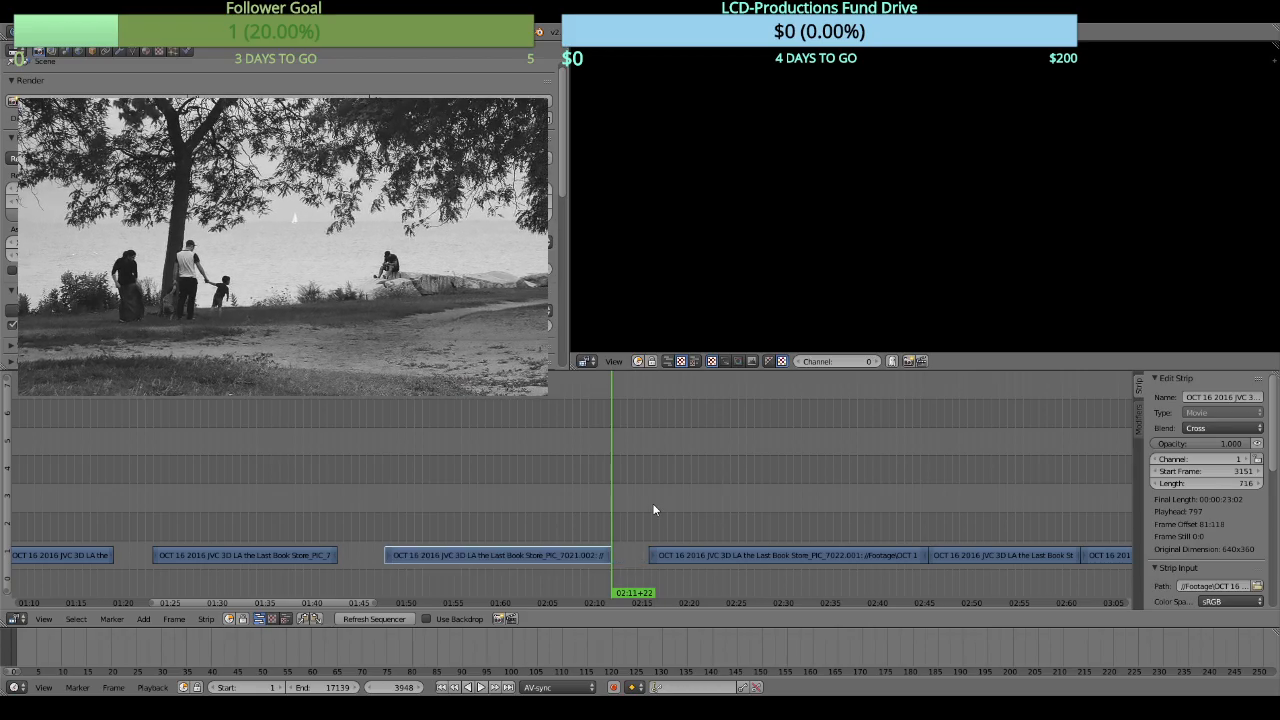
Scrub the start of the PIC_7022 clip, cut it at 02:18+06 and erase the piece before the cut
drag(655, 511, 673, 502)
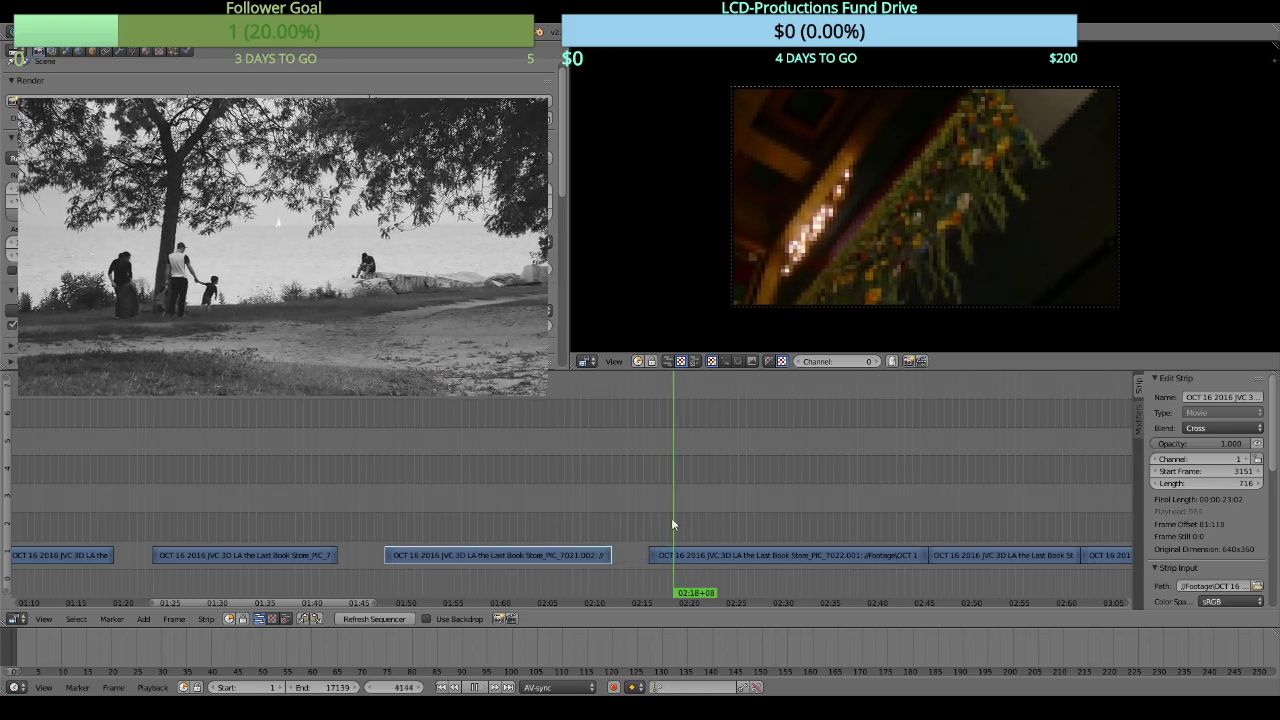
right_click(697, 559)
key(k)
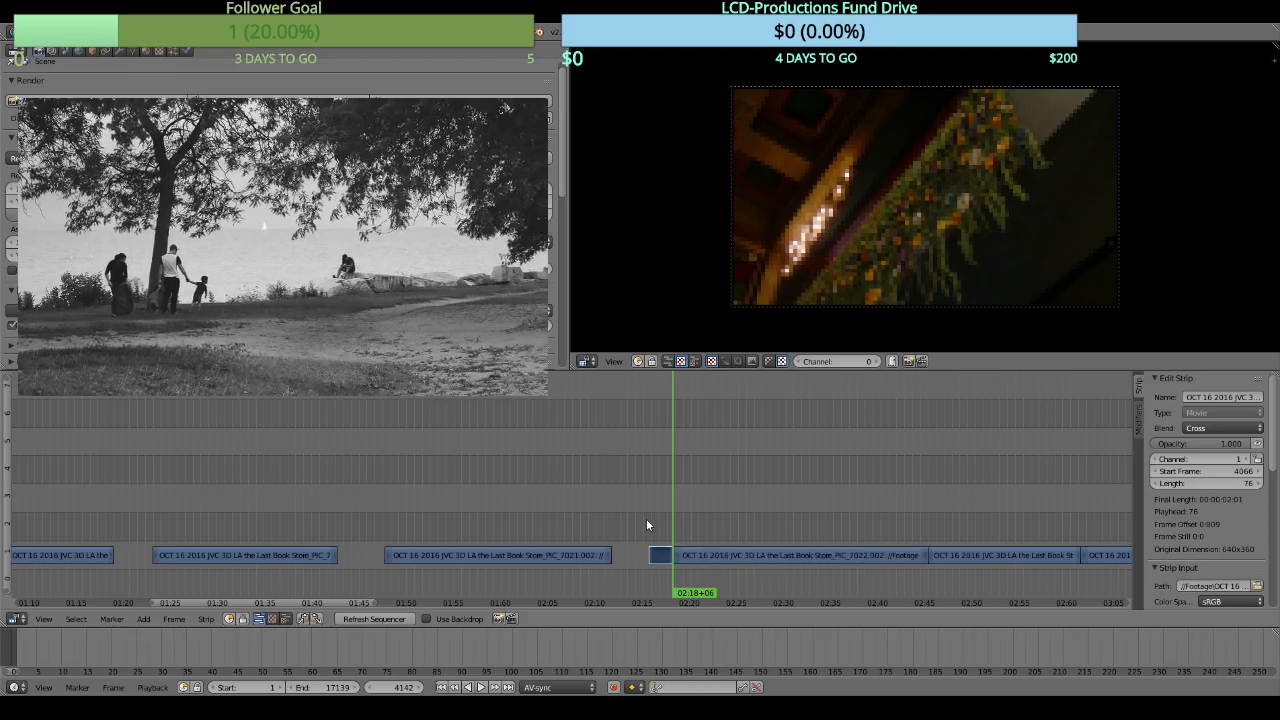
key(Delete)
Scrub to the end of the PIC_7022 clip, cut it at 02:42+25 and erase the piece after the cut
drag(675, 516, 906, 532)
right_click(898, 558)
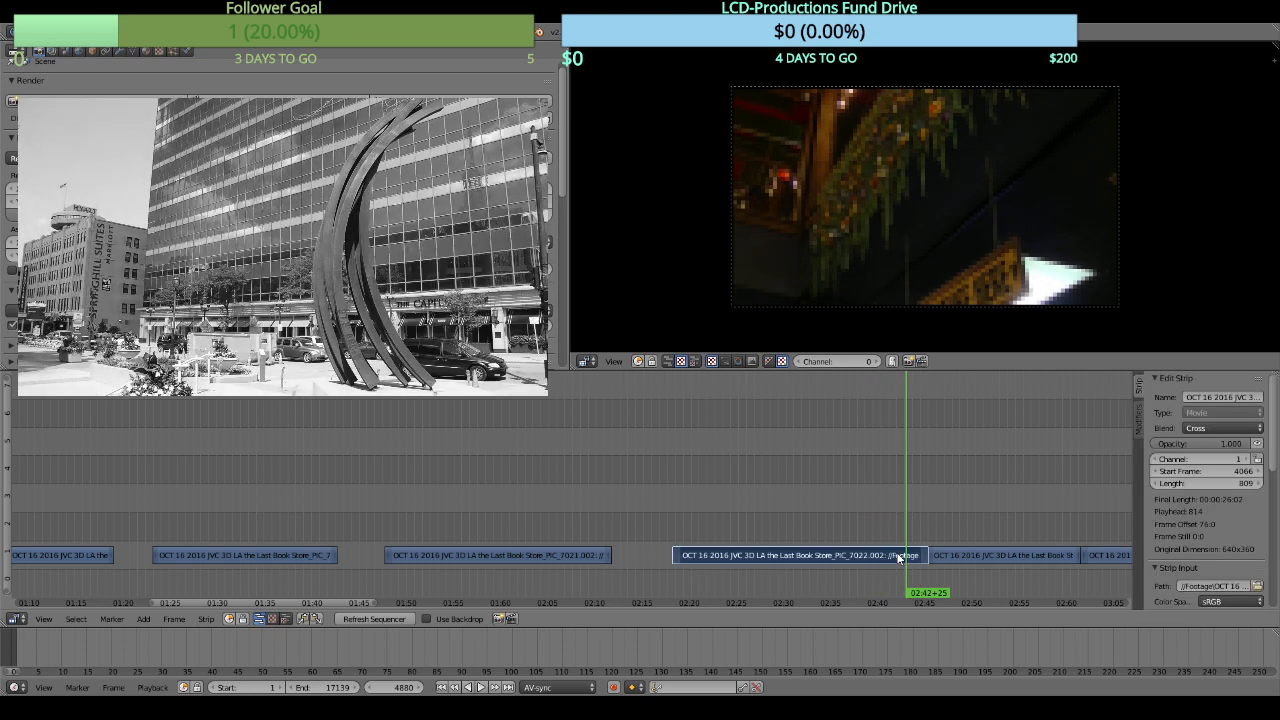
key(k)
key(x)
click(948, 524)
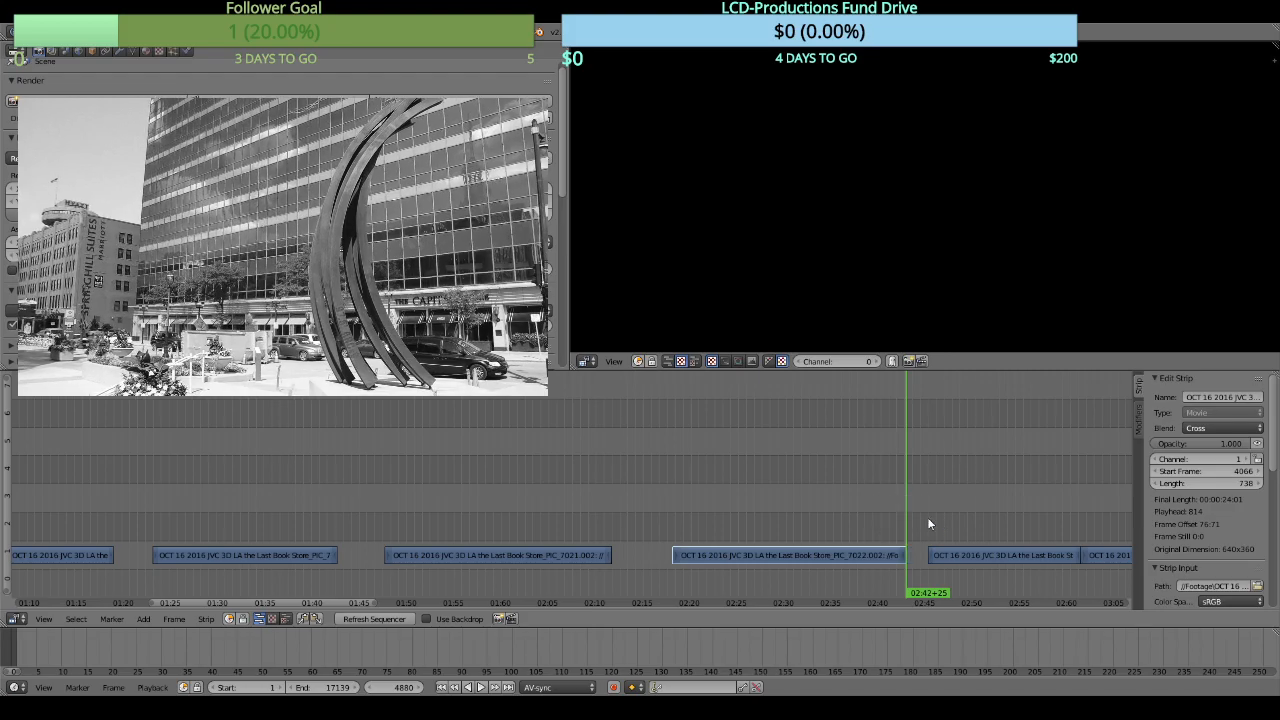
Cut the clip between PIC_7022 and PIC_7024 at 02:47+17 and erase the piece before the cut
drag(929, 515, 951, 516)
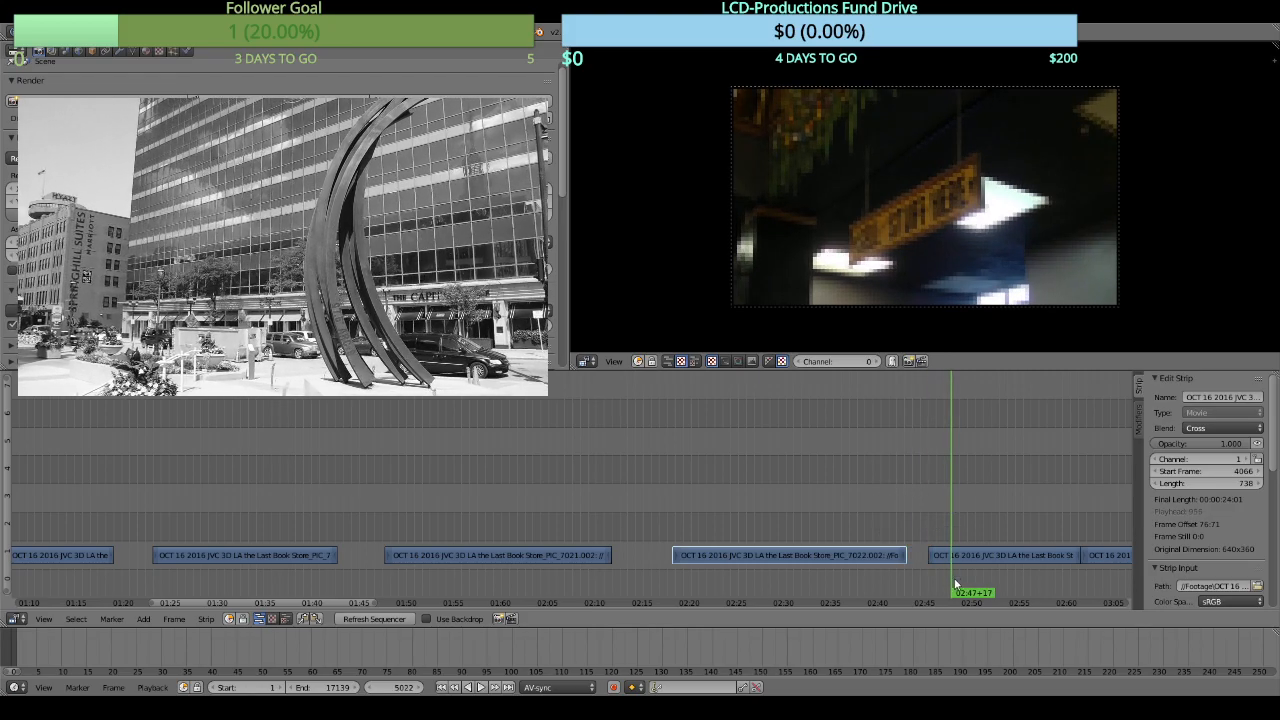
right_click(964, 560)
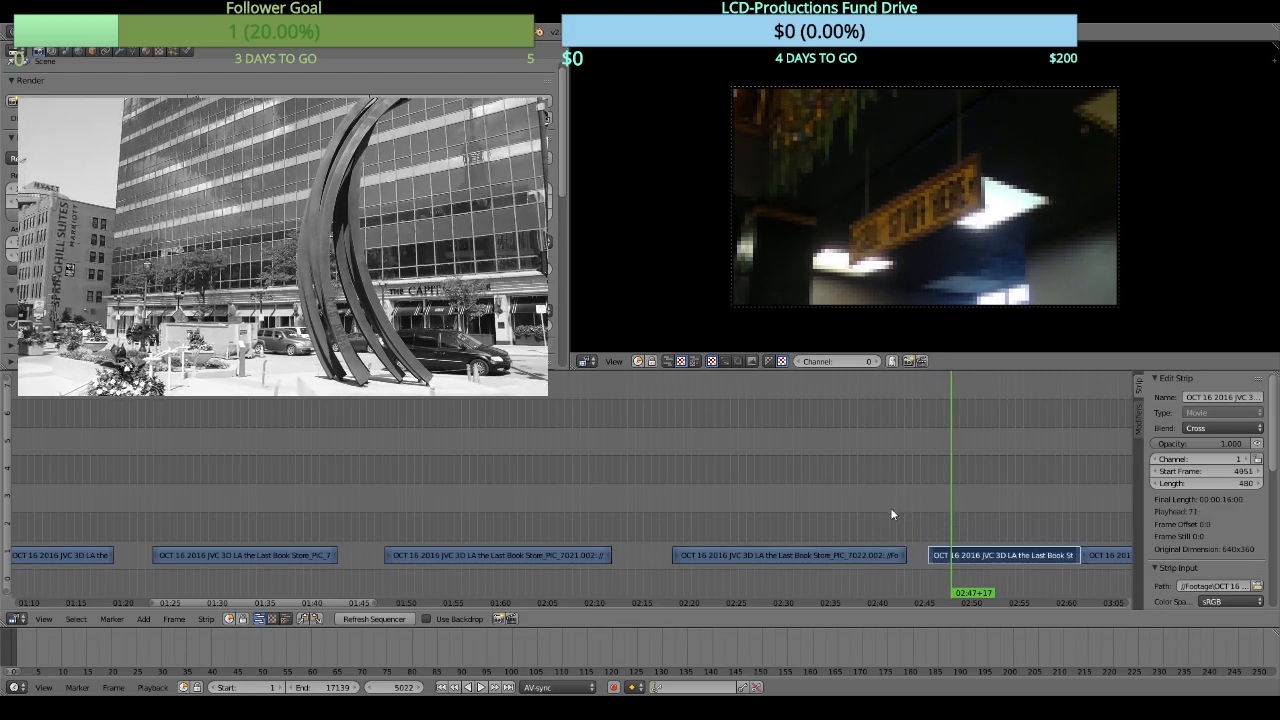
key(k)
key(x)
click(891, 507)
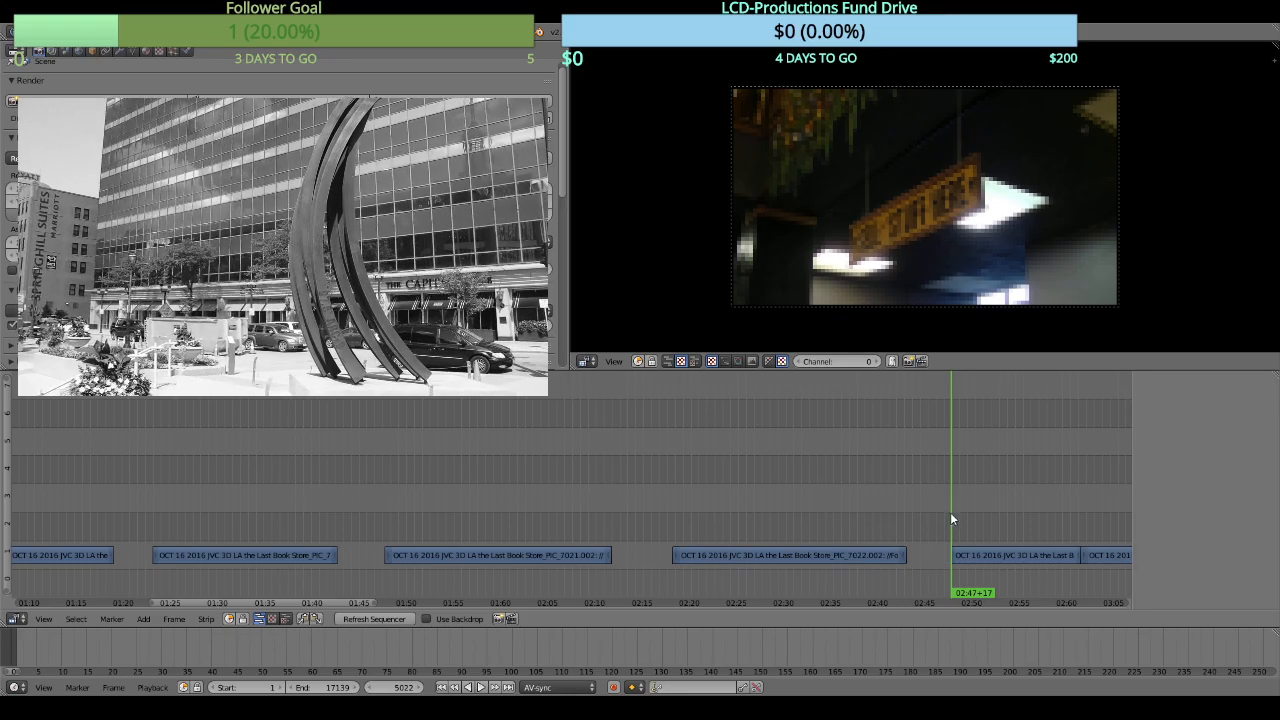
Play the clip between PIC_7022 and PIC_7024, cut it at 02:59+02 and erase the piece after the cut
key(alt+a)
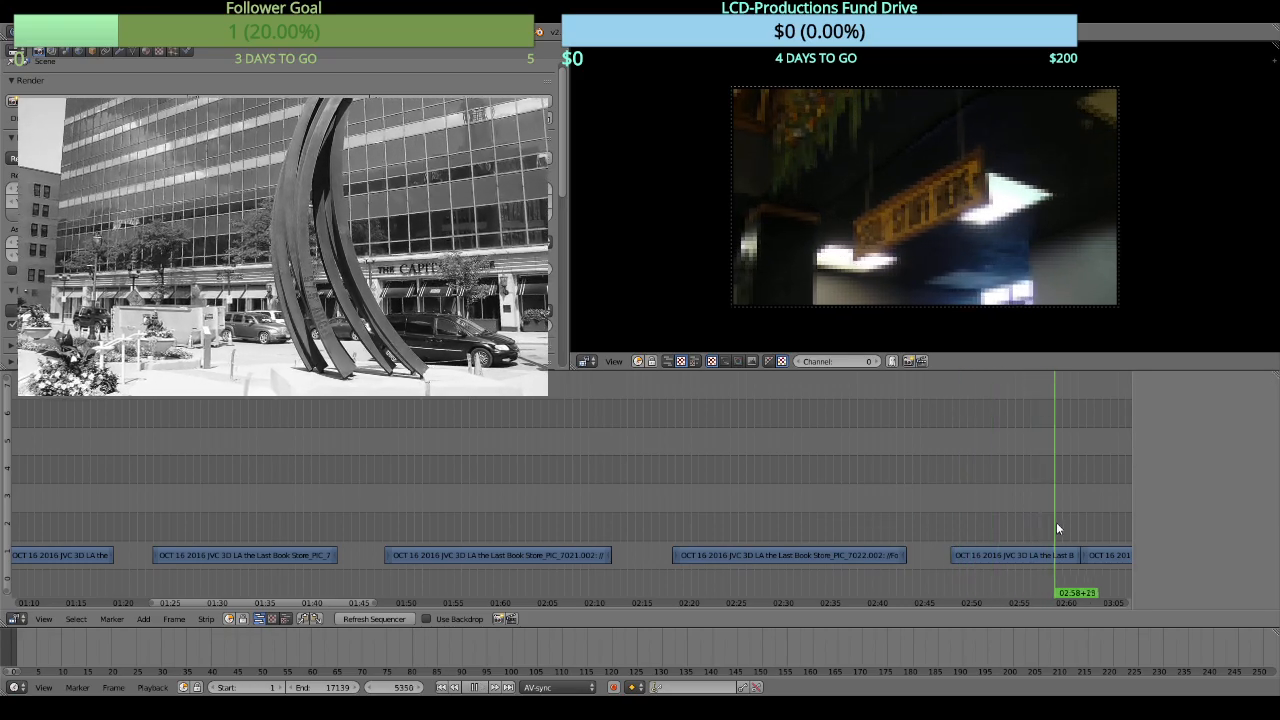
key(alt+a)
click(1064, 556)
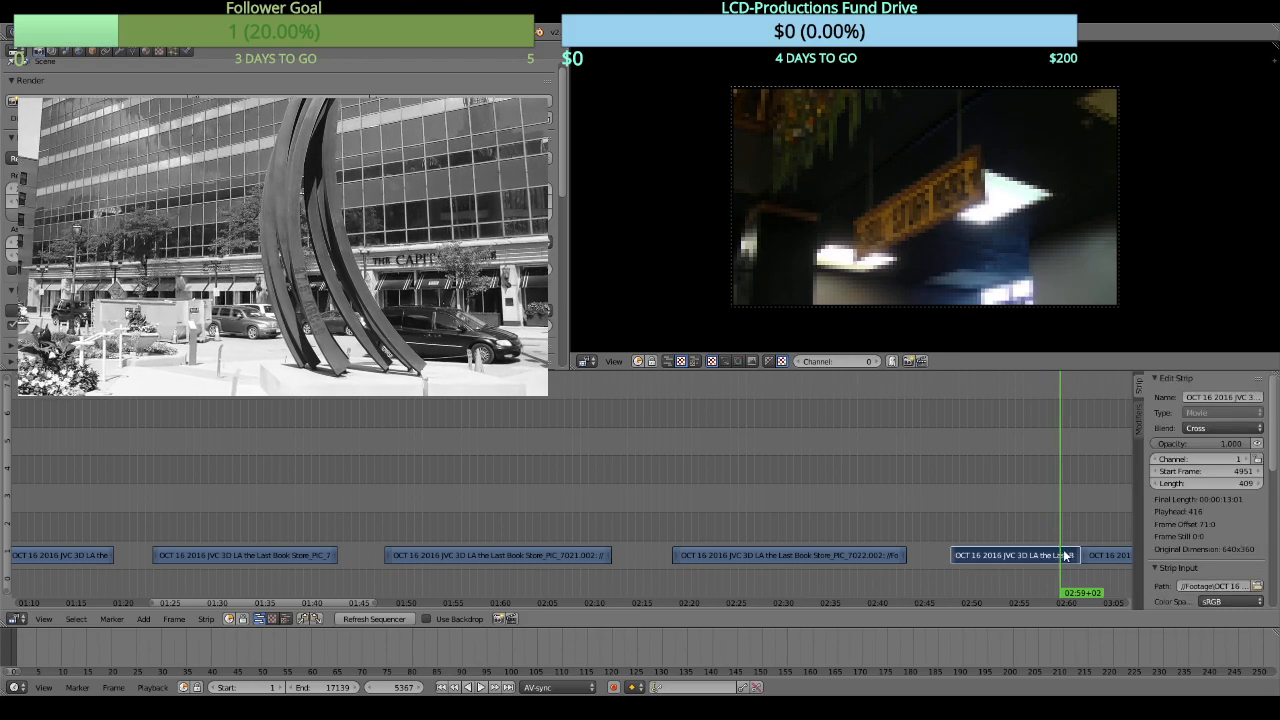
key(k)
key(x)
click(1078, 539)
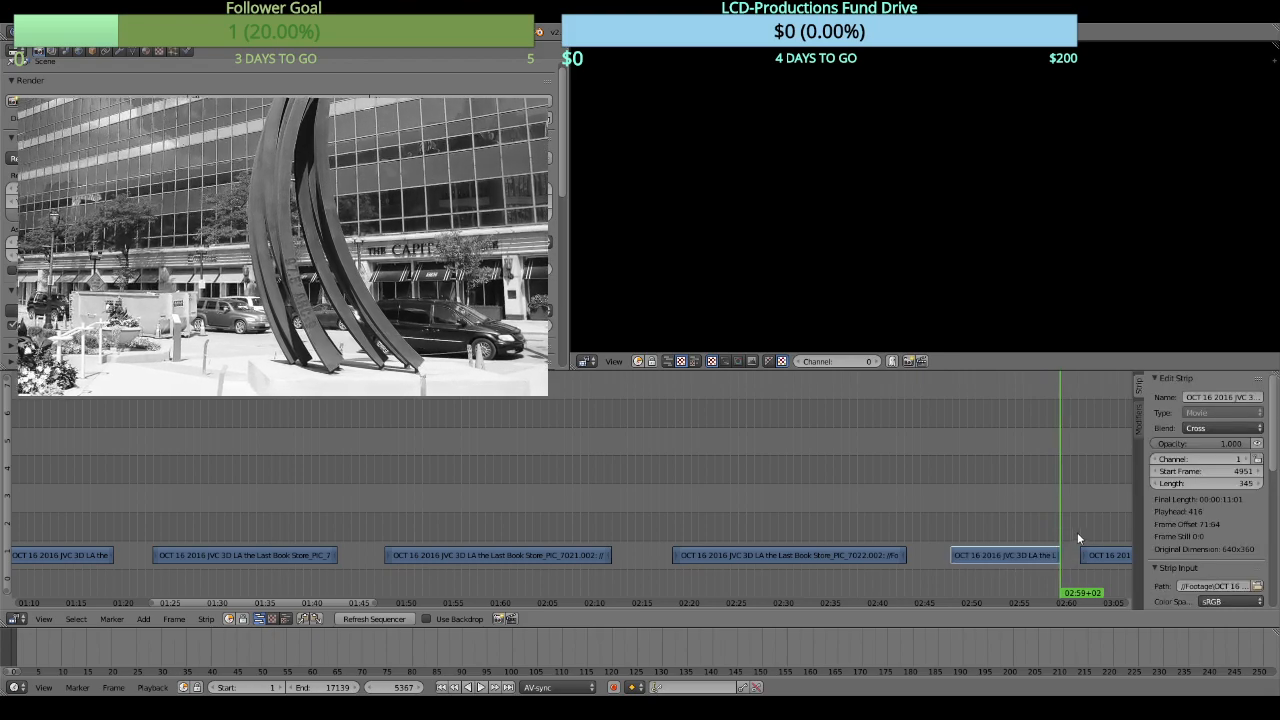
Scrub the start of the PIC_7024 clip, cut it at 03:04+13 and erase the piece before the cut
middle_drag(1079, 529, 674, 459)
drag(683, 514, 710, 520)
right_click(724, 558)
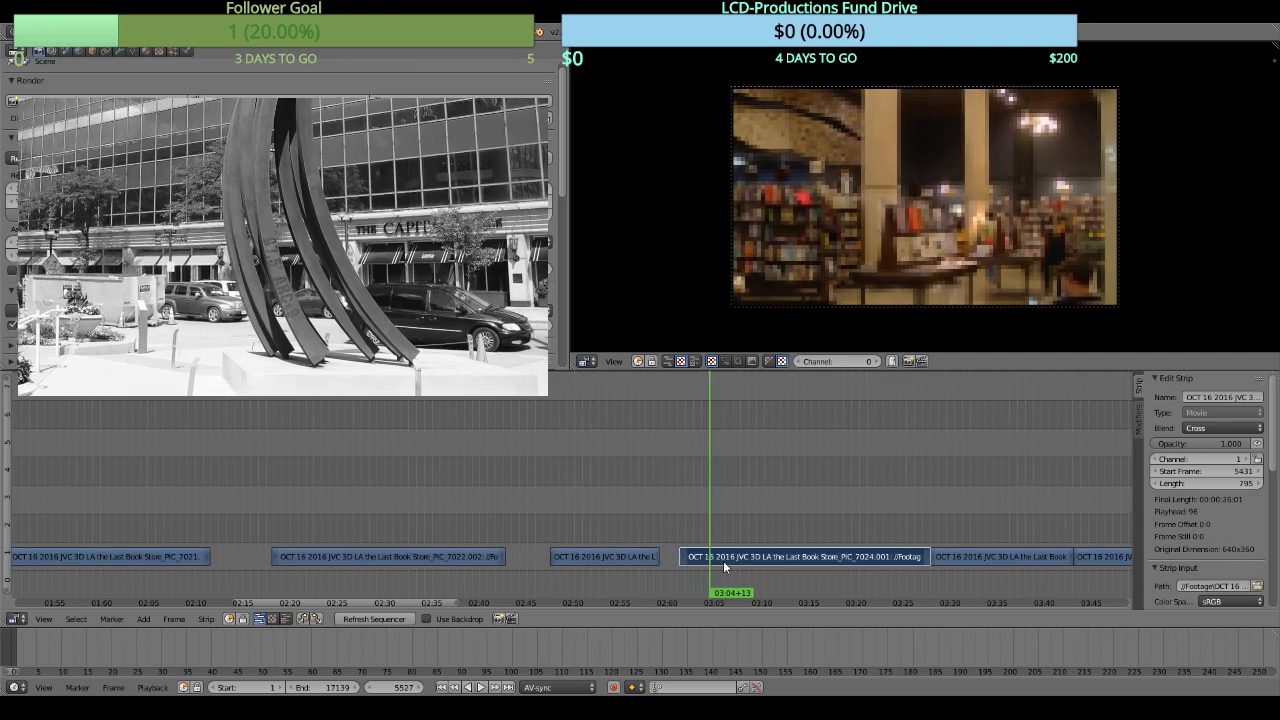
key(k)
key(x)
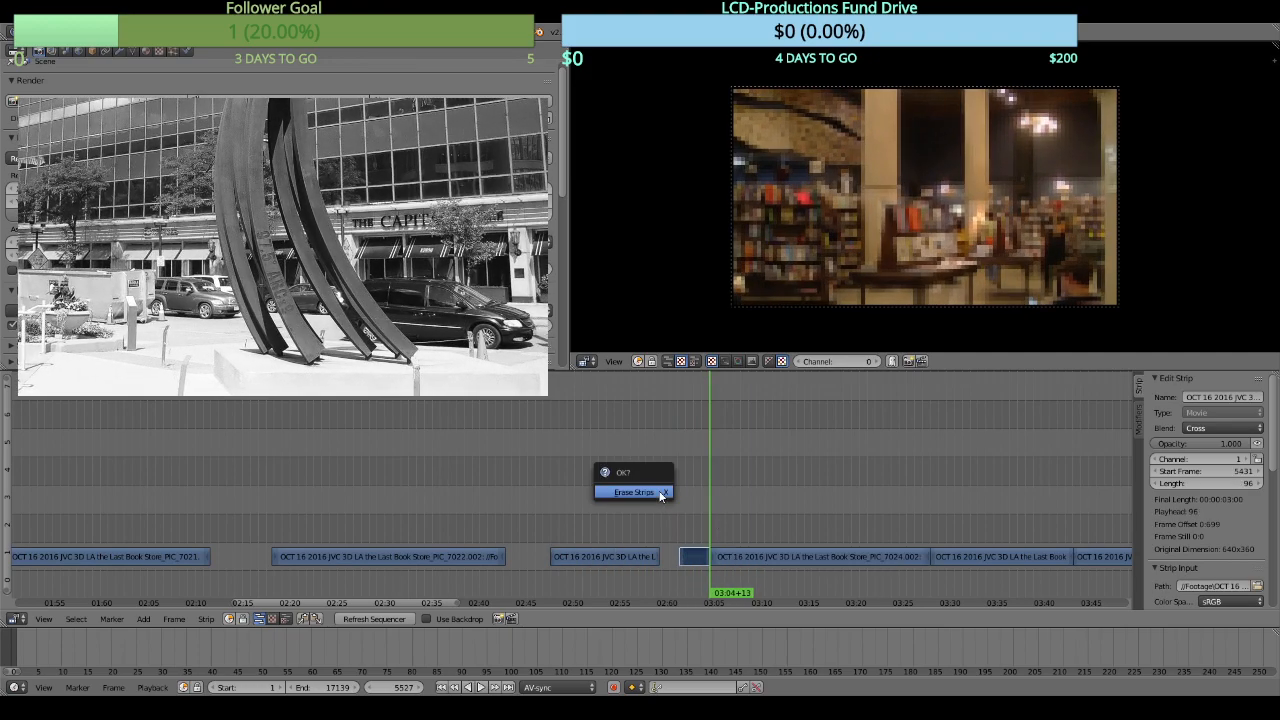
click(660, 496)
Play the PIC_7024 clip towards its end, cut it at 03:25+12 and erase the piece after the cut
key(alt+a)
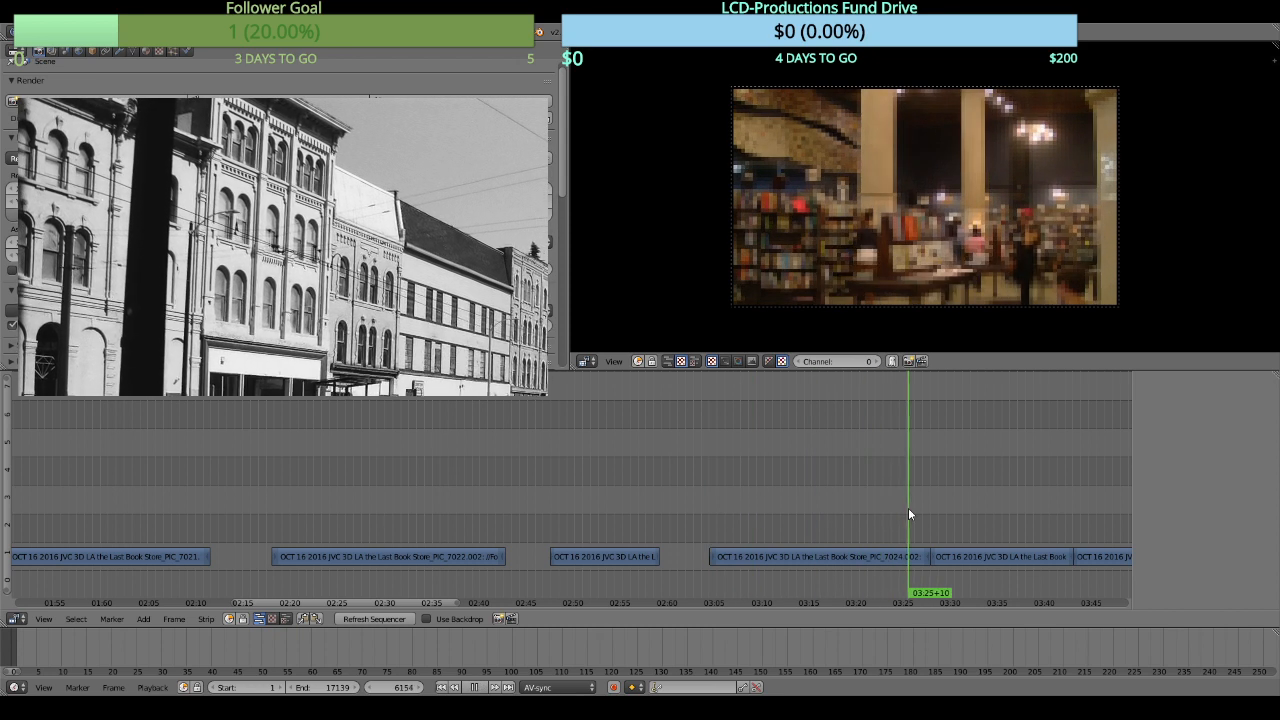
key(alt+a)
right_click(879, 560)
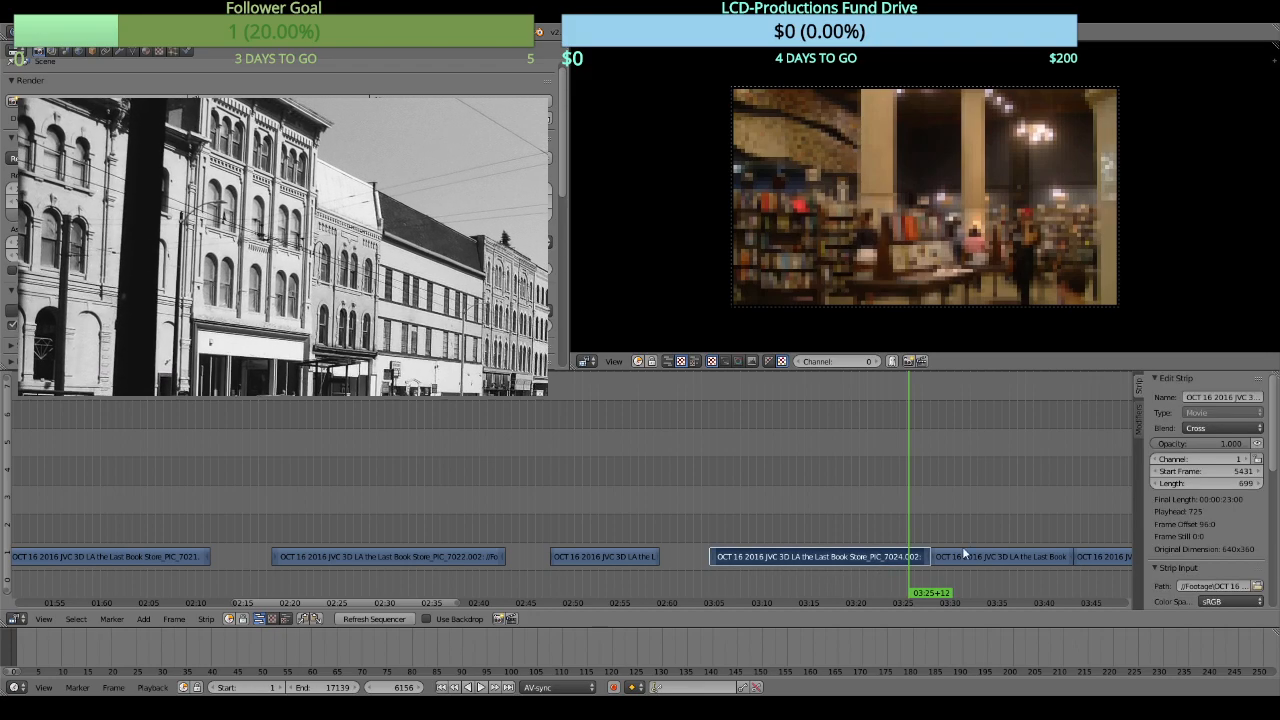
key(k)
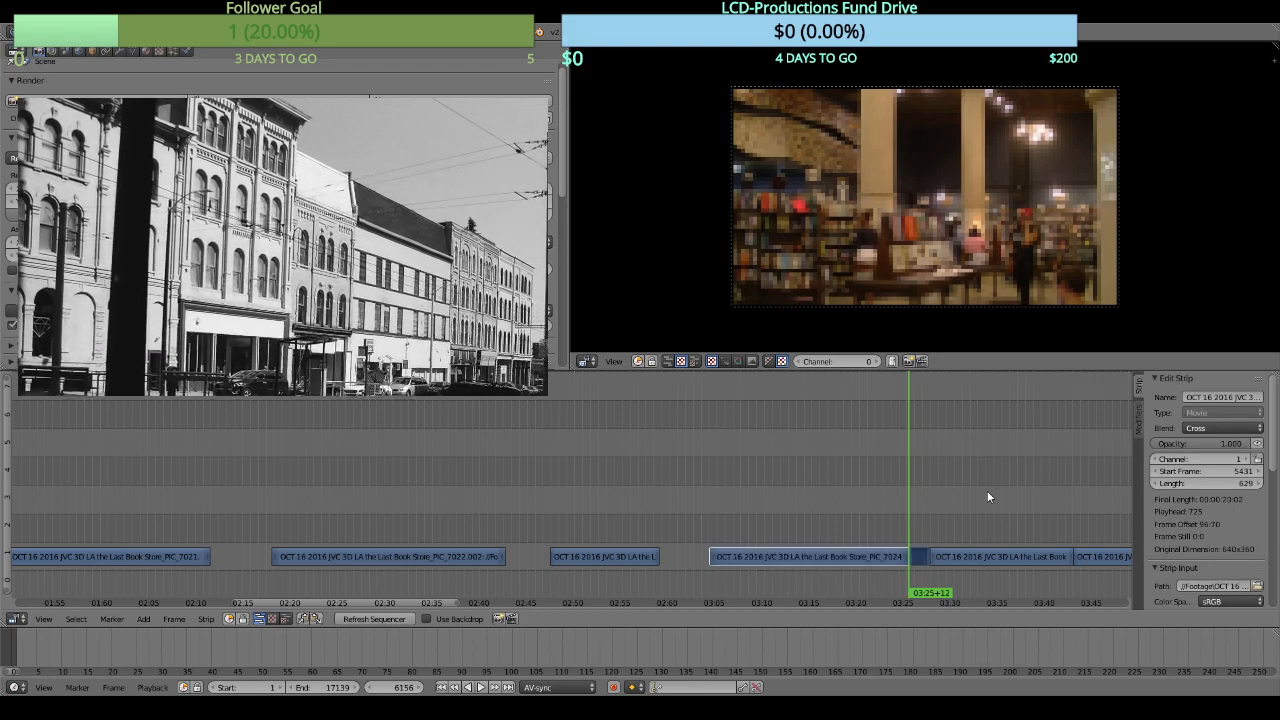
key(x)
click(980, 491)
Play the start of the clip following PIC_7024, cut it at 03:29+13 and erase the piece before the cut
key(alt+a)
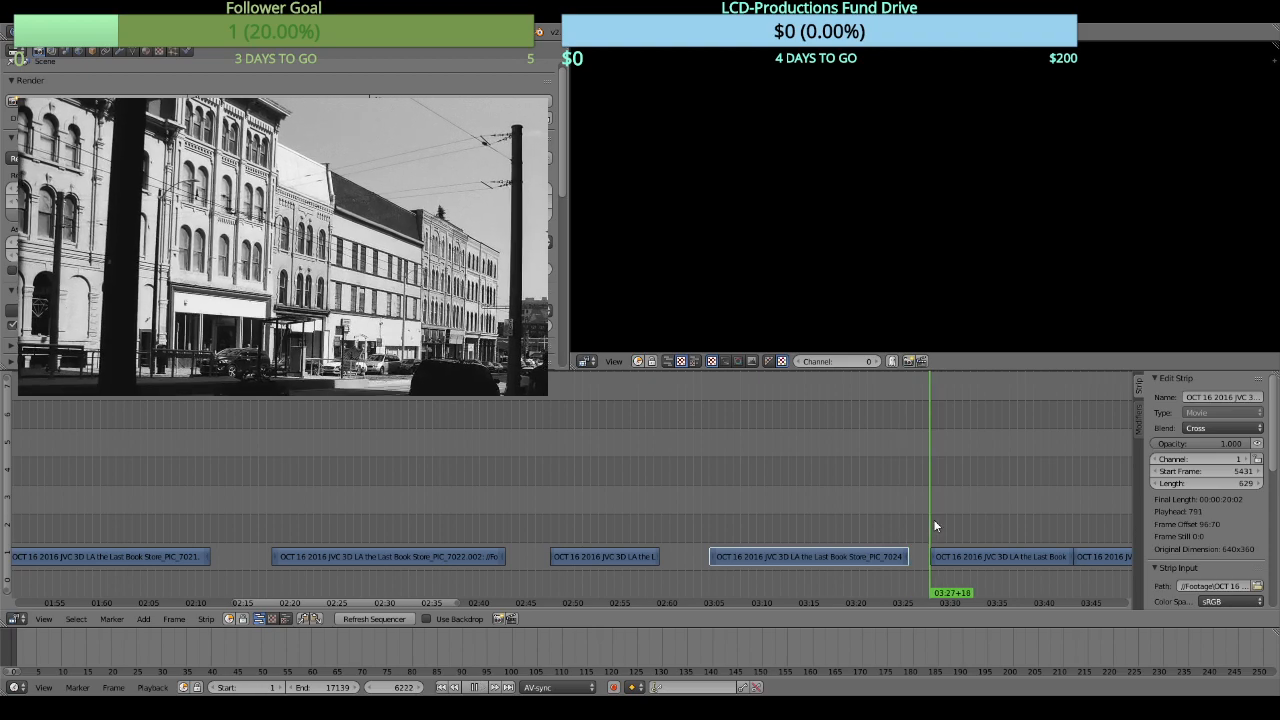
key(alt+a)
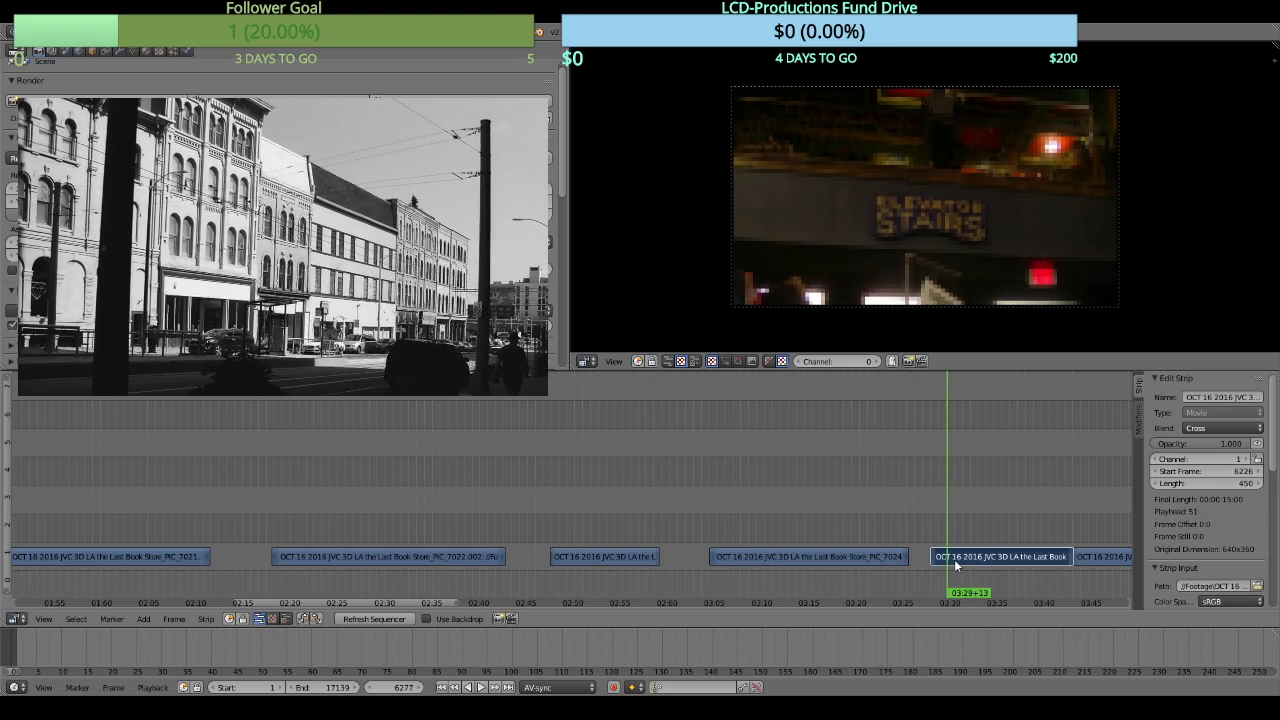
right_click(956, 557)
key(k)
key(x)
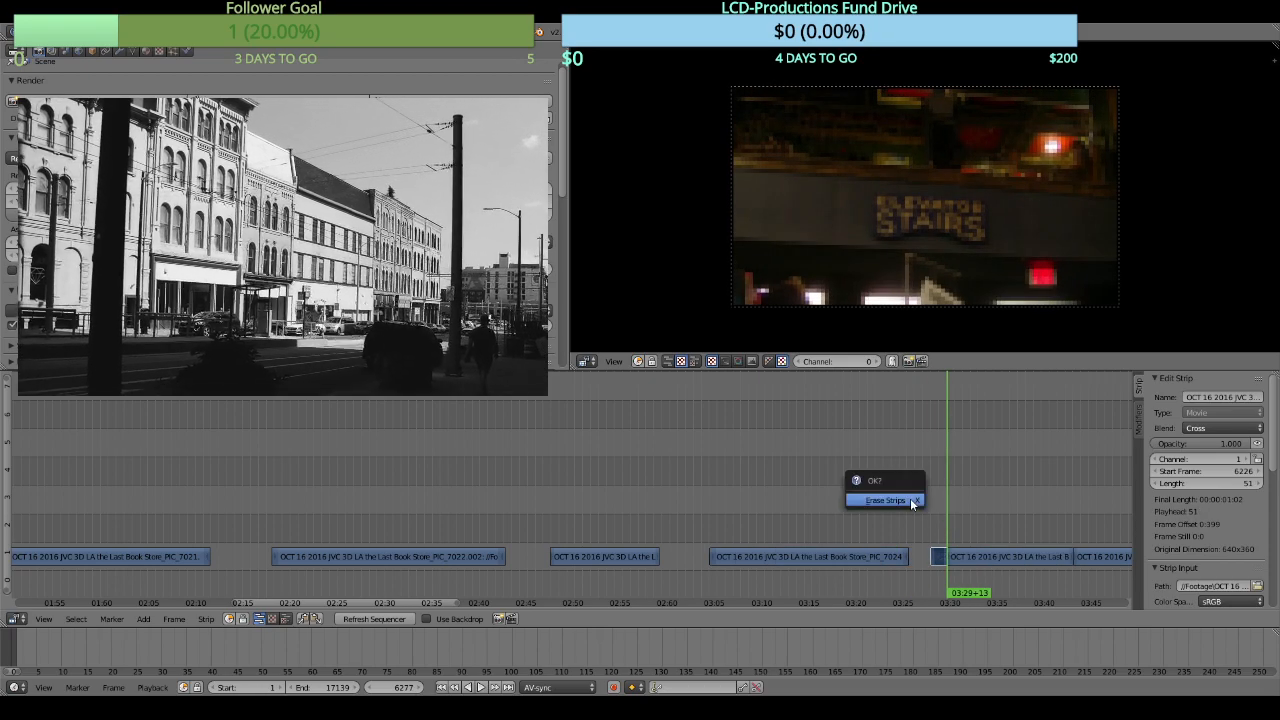
click(911, 505)
Play the clip following PIC_7024 towards its end, cut it at 03:40+27 and erase the piece after the cut
key(alt+a)
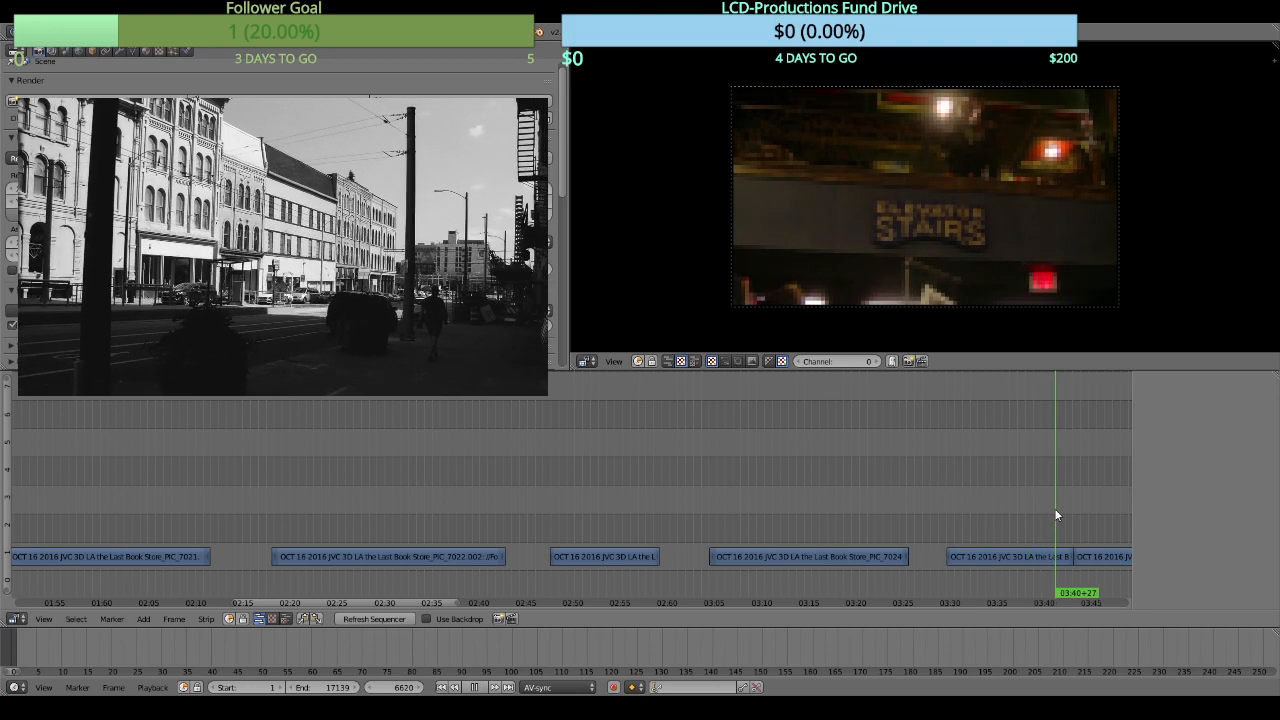
key(alt+a)
right_click(1038, 556)
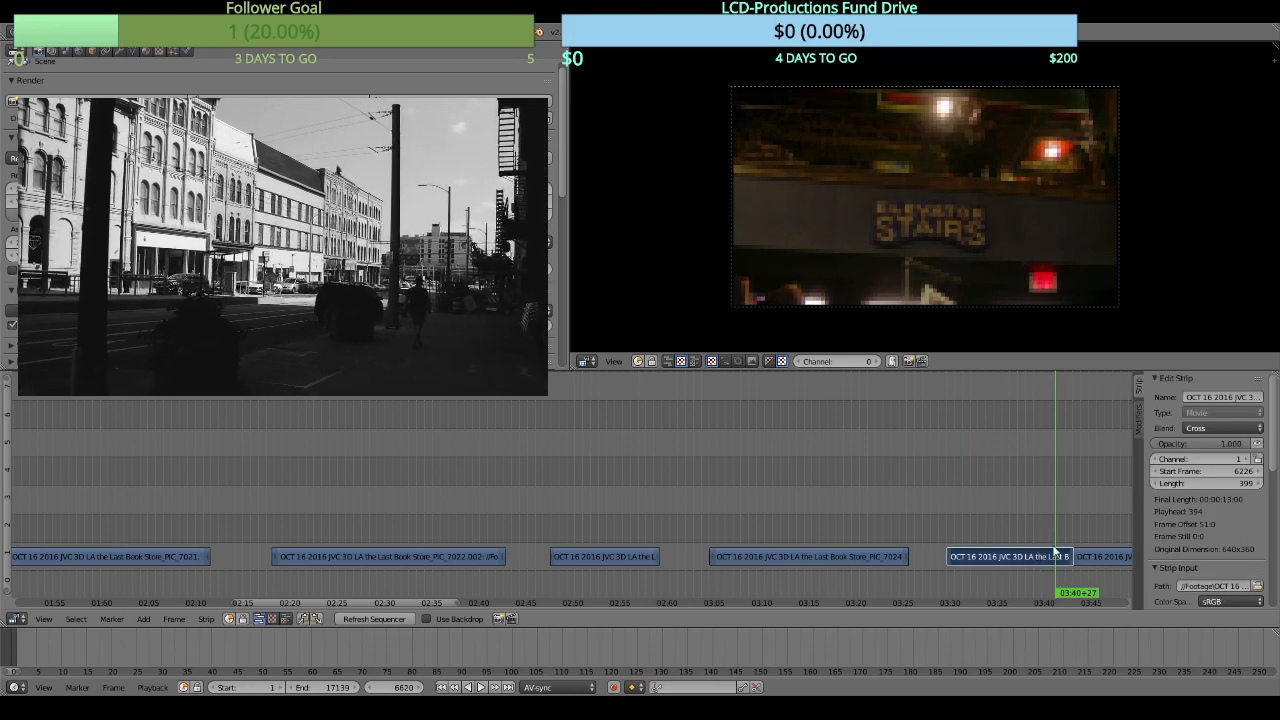
key(k)
key(x)
click(1089, 490)
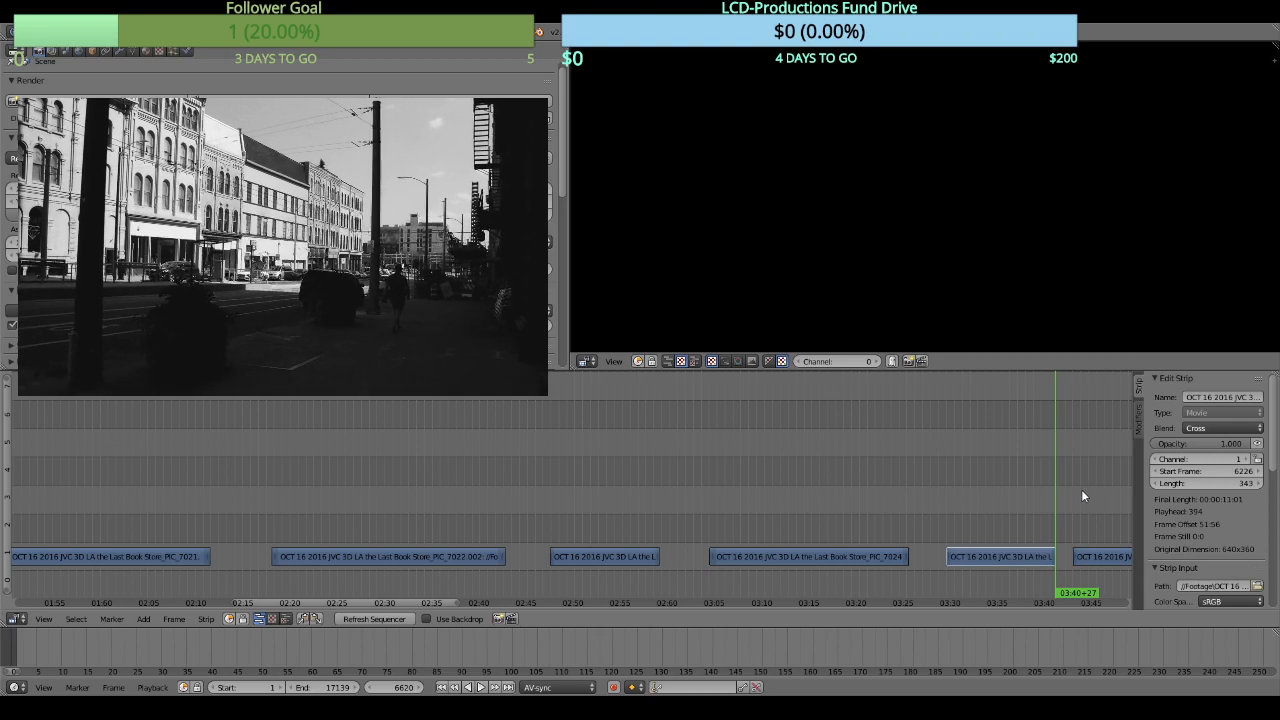
Play the start of the short clip before PIC_7027, cut it at 03:43+13 and erase the piece before the cut
middle_drag(1081, 490, 774, 489)
click(764, 520)
key(alt+a)
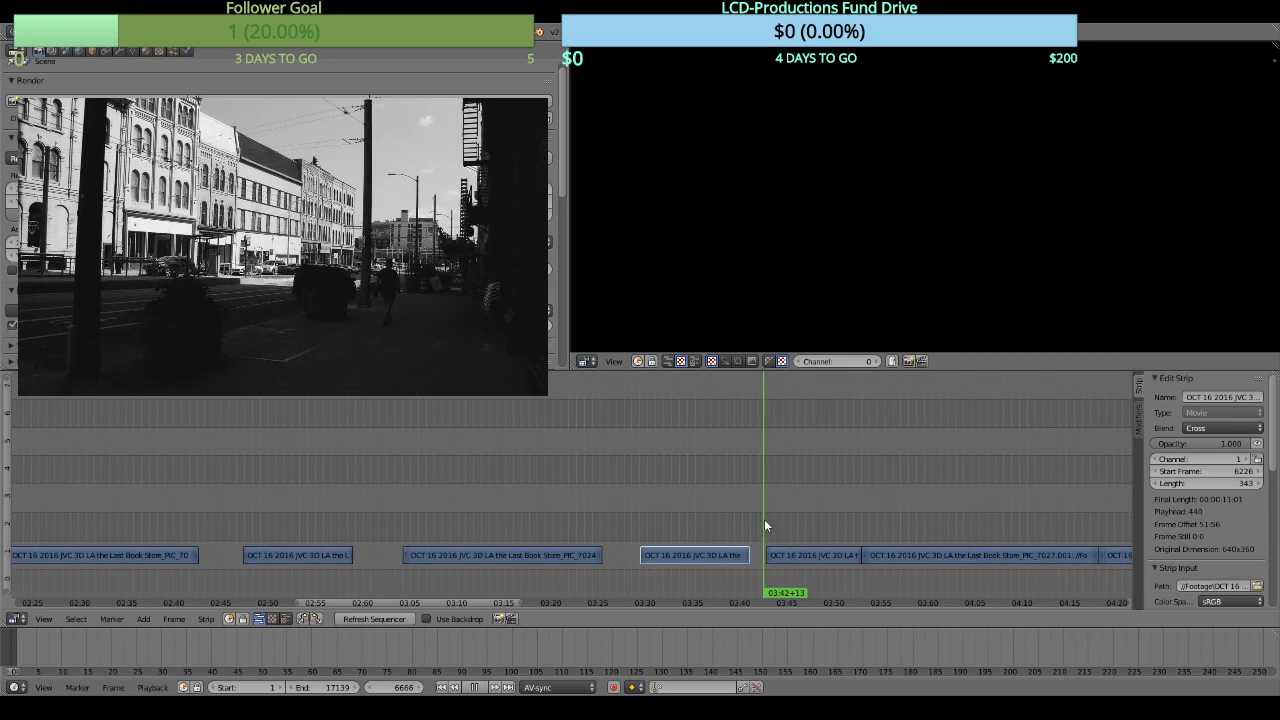
key(alt+a)
right_click(782, 552)
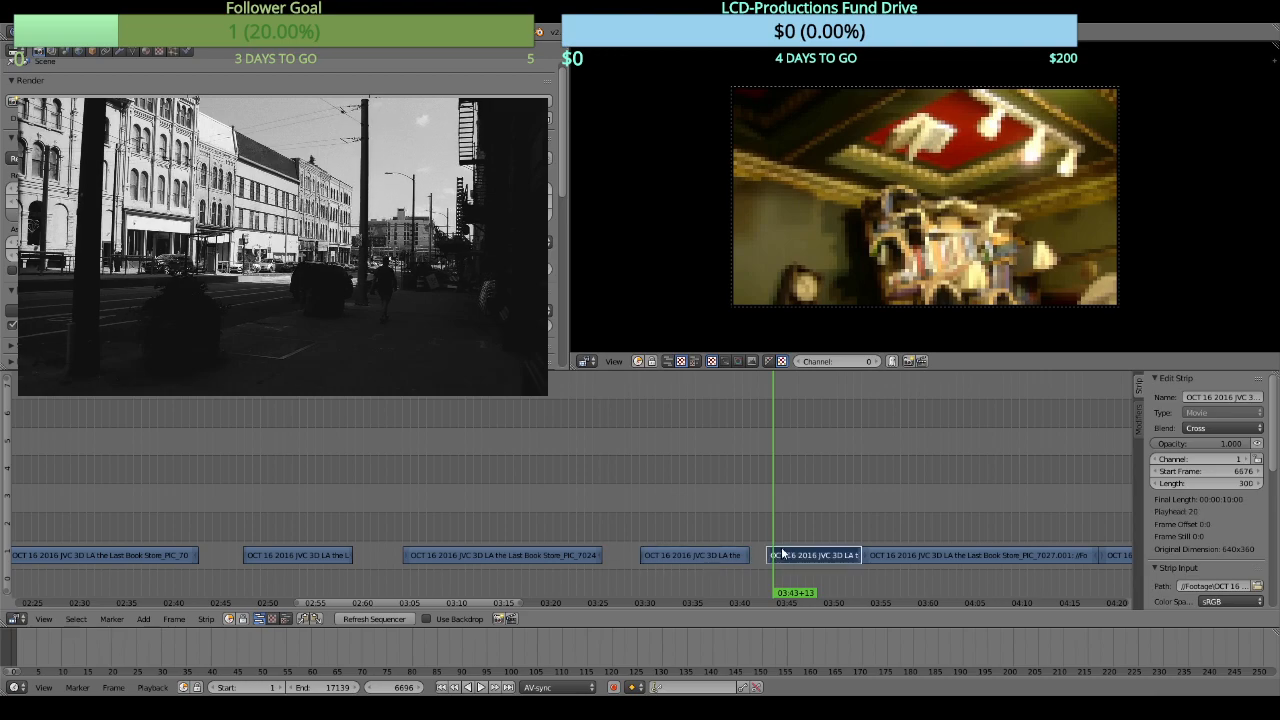
key(k)
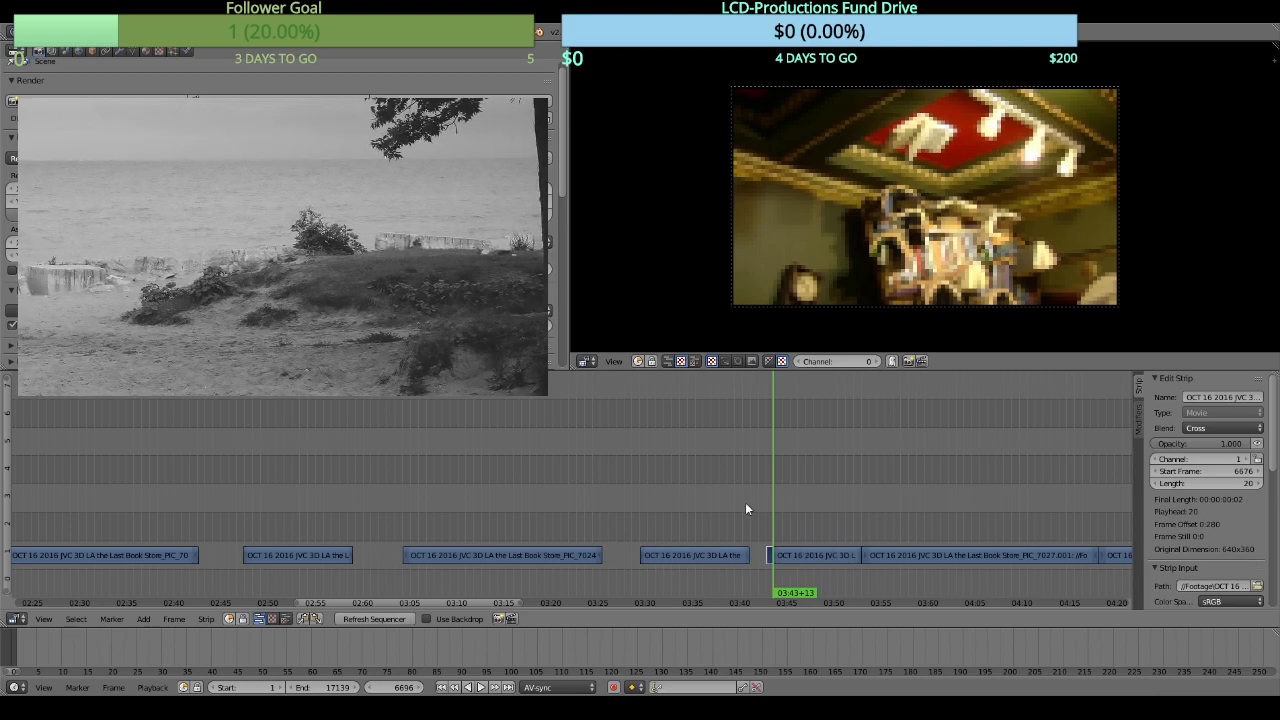
key(x)
click(746, 503)
Review the end of the short clip before PIC_7027, cut it at 03:50+26 and erase the piece after the cut
key(alt+a)
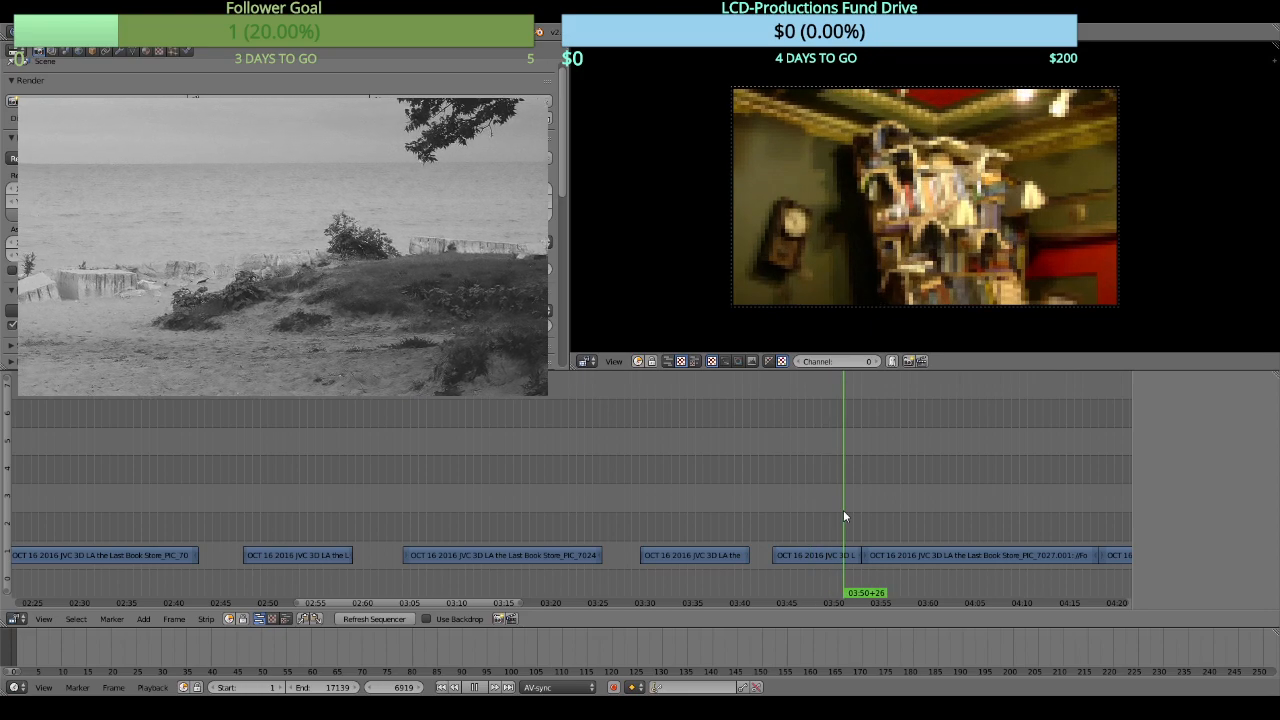
drag(843, 510, 851, 508)
click(843, 516)
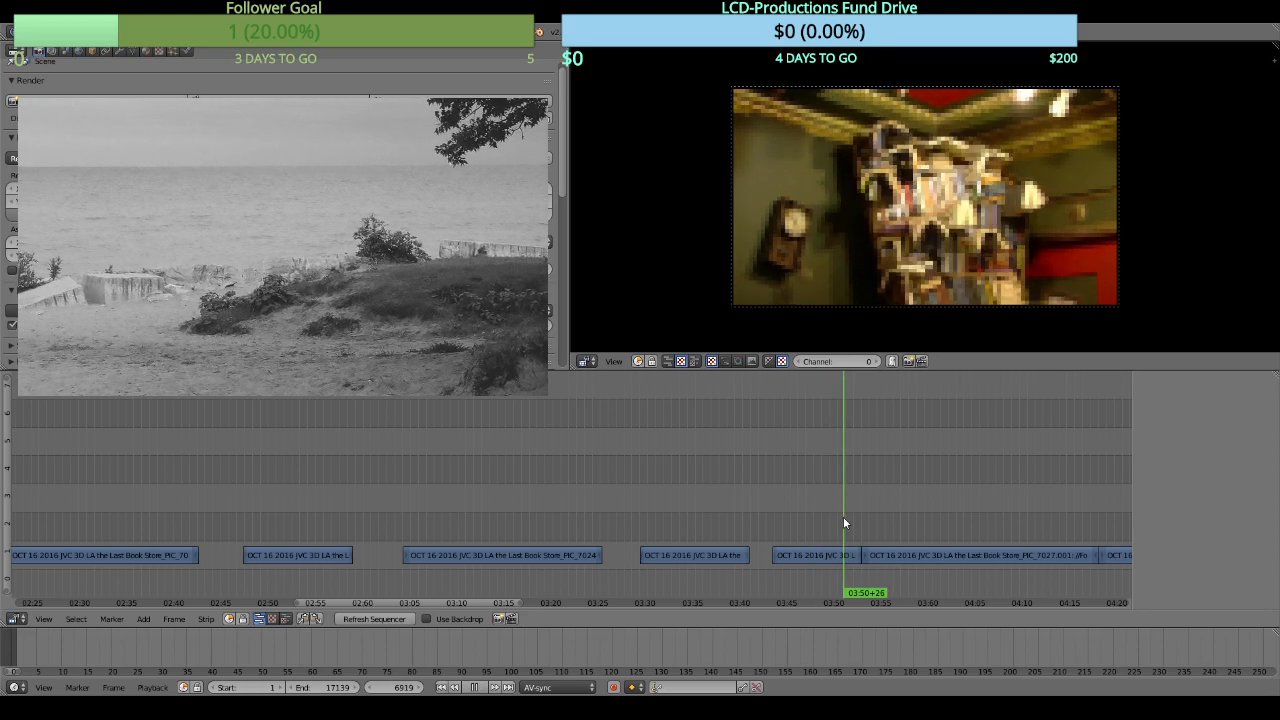
key(alt+a)
right_click(829, 552)
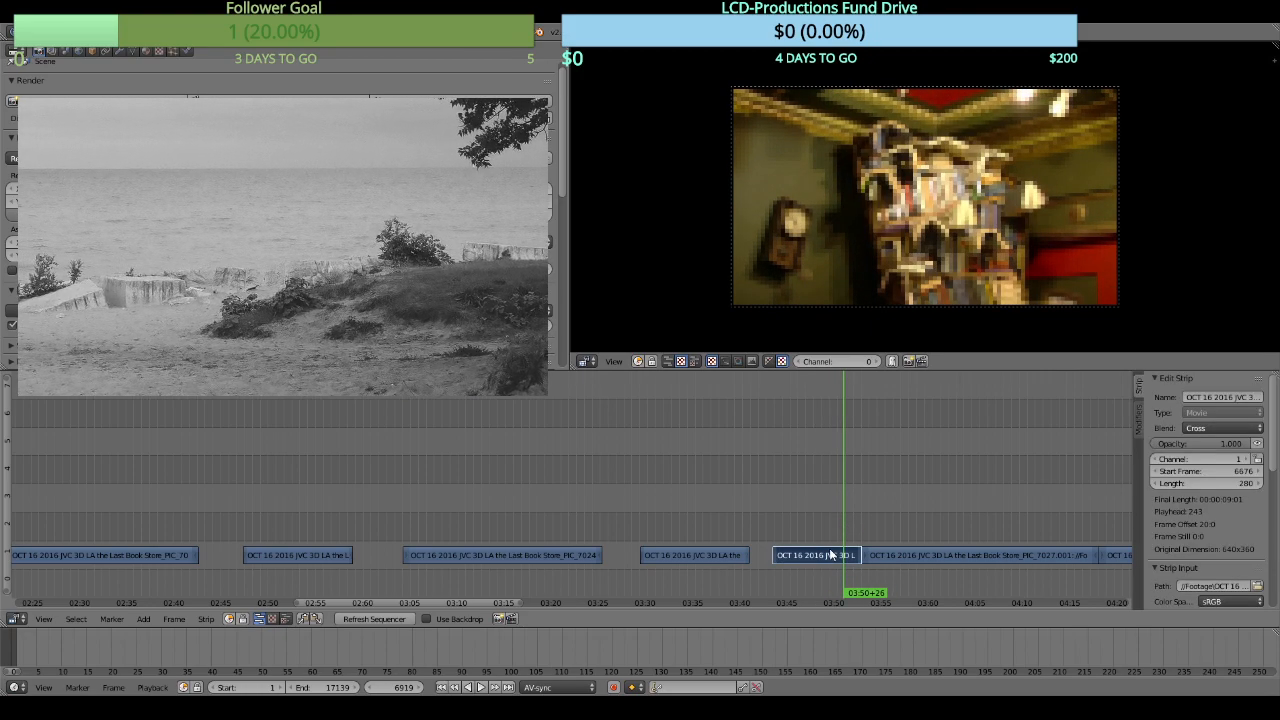
key(k)
key(x)
click(928, 522)
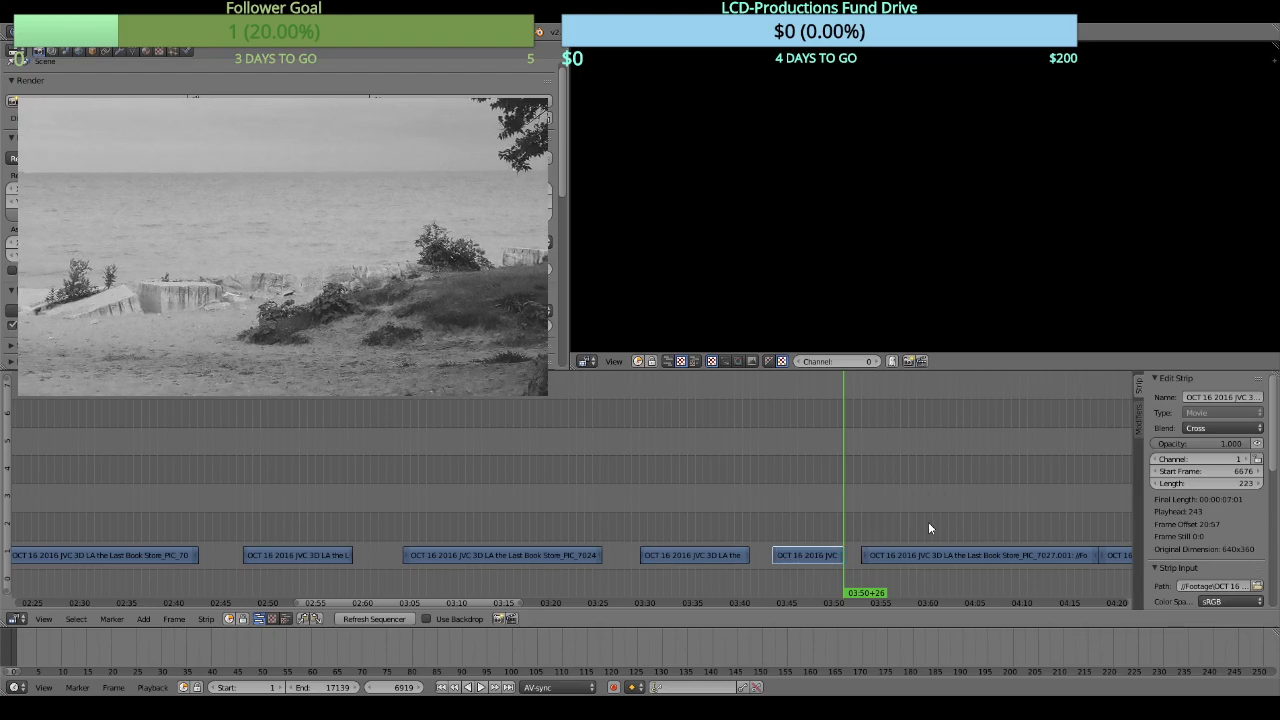
Scrub the start of the PIC_7027 clip, cut it at 03:54+29 and erase the piece before the cut
drag(874, 522, 882, 528)
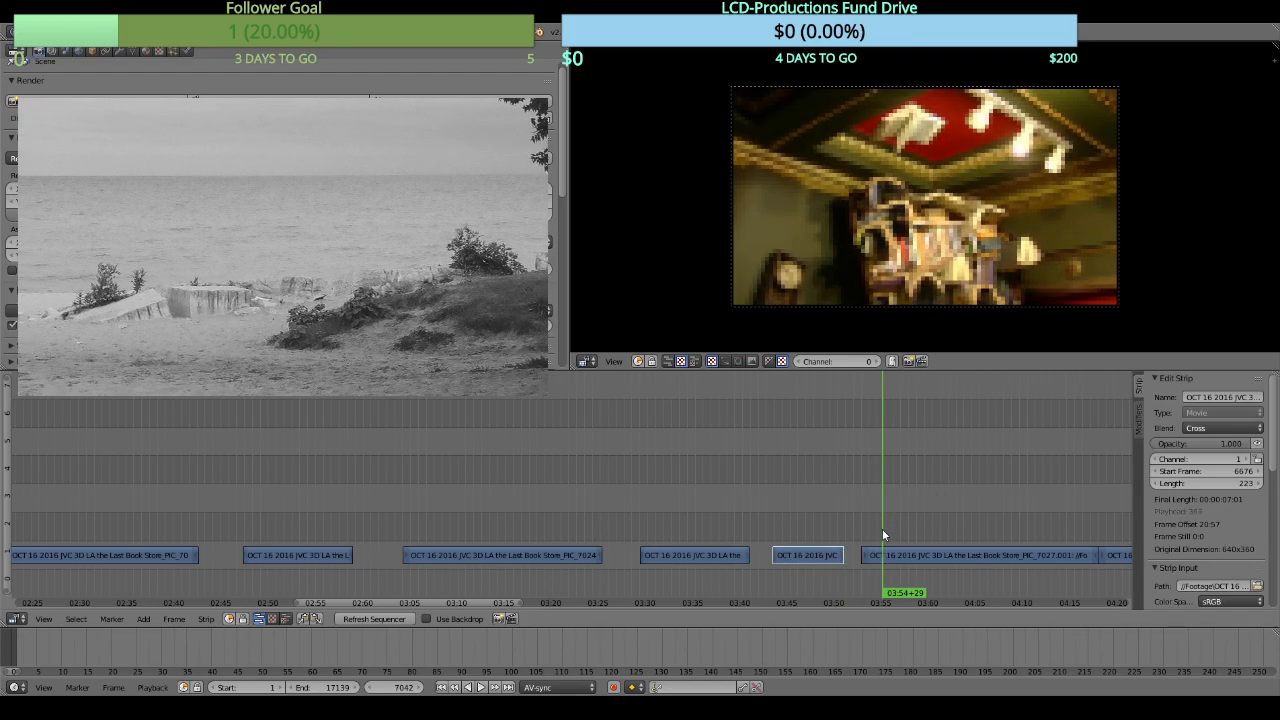
right_click(884, 553)
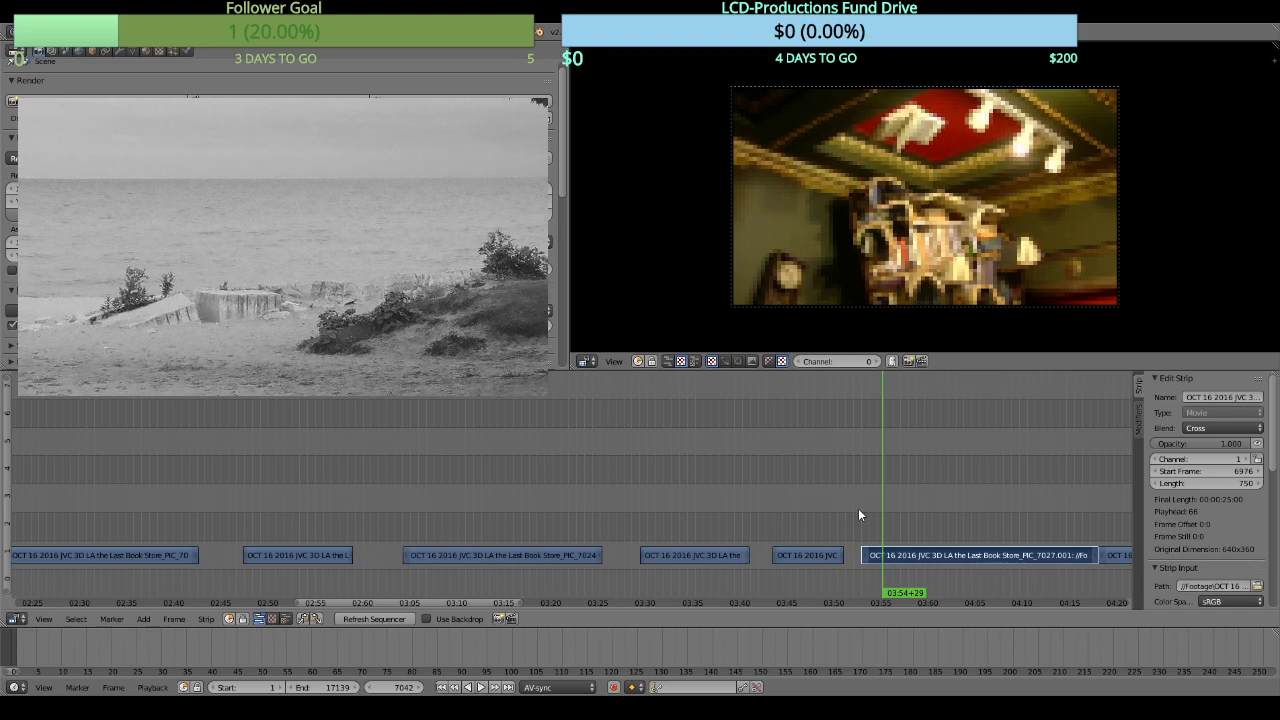
key(k)
key(x)
click(858, 510)
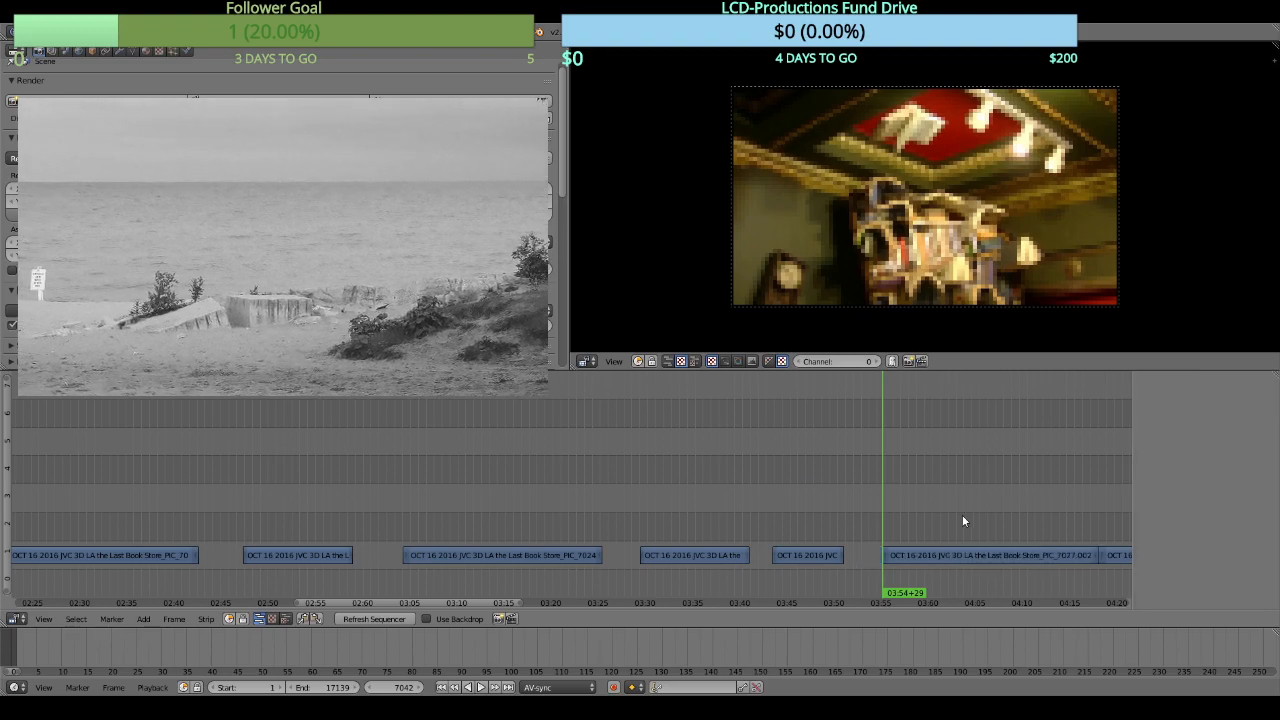
Review the PIC_7027 clip by scrubbing and playing it, and cut it at 04:02+02
drag(1007, 520, 1076, 520)
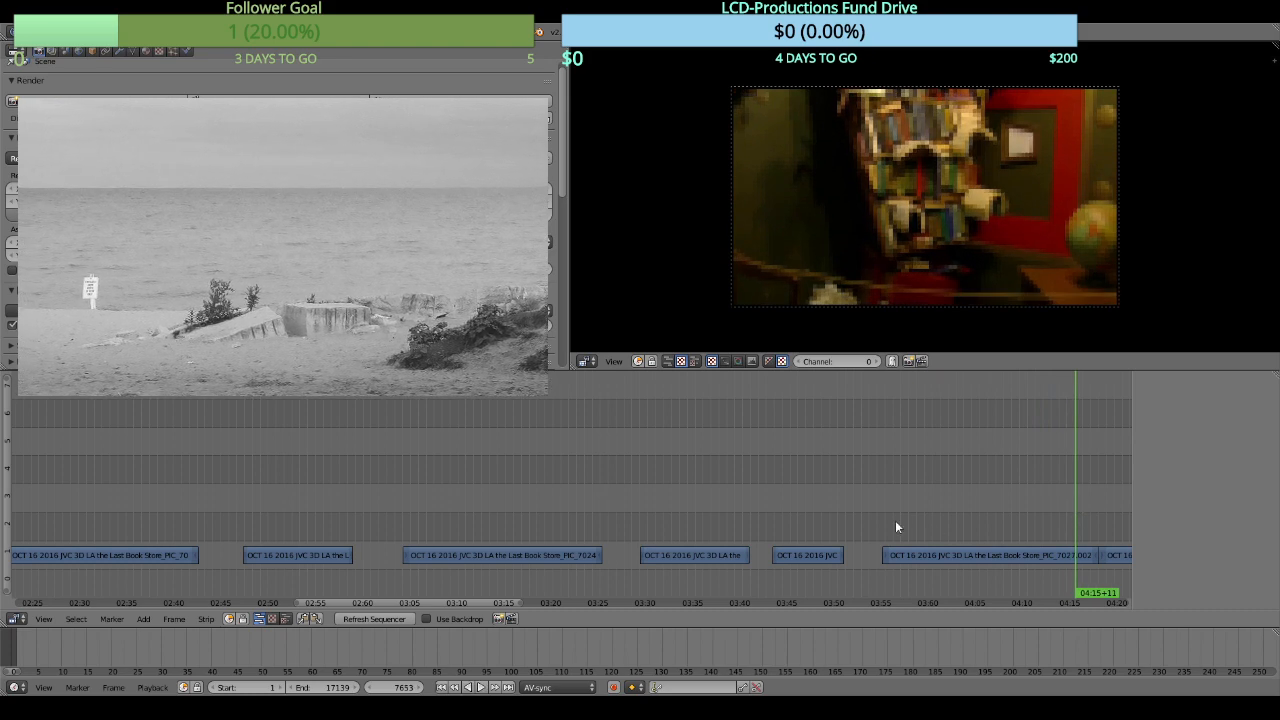
click(893, 514)
key(alt+a)
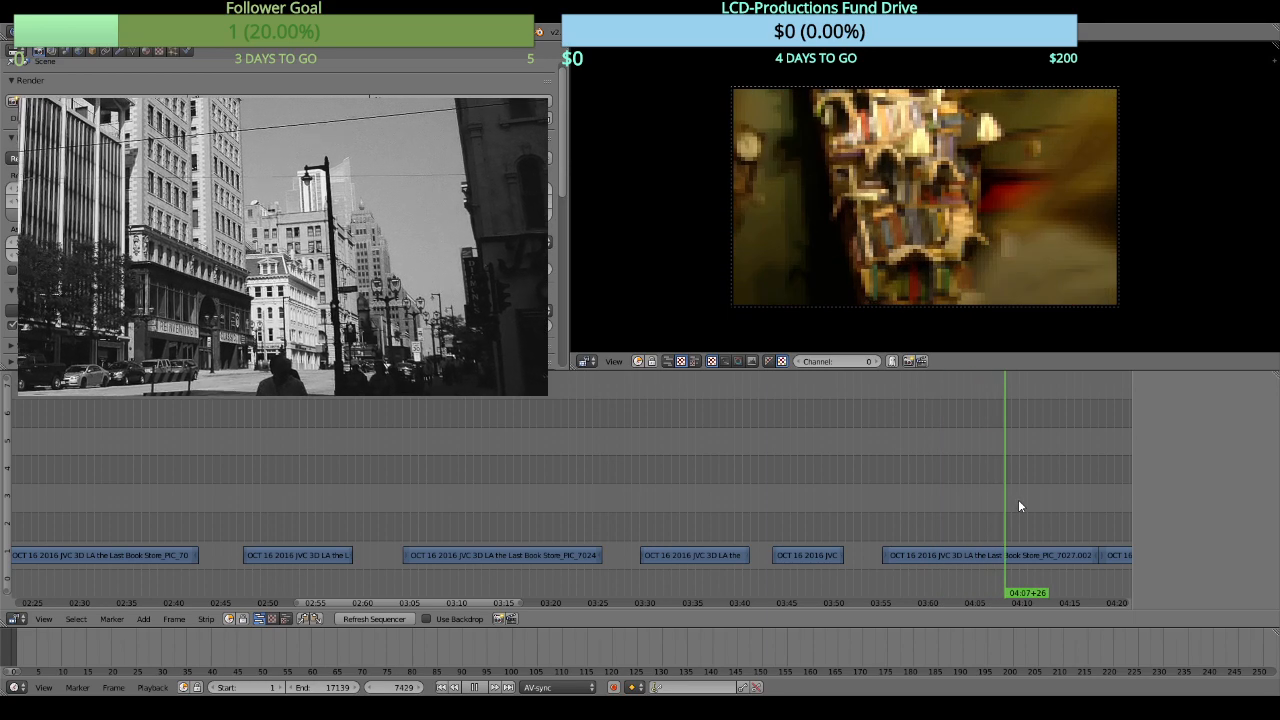
key(alt+a)
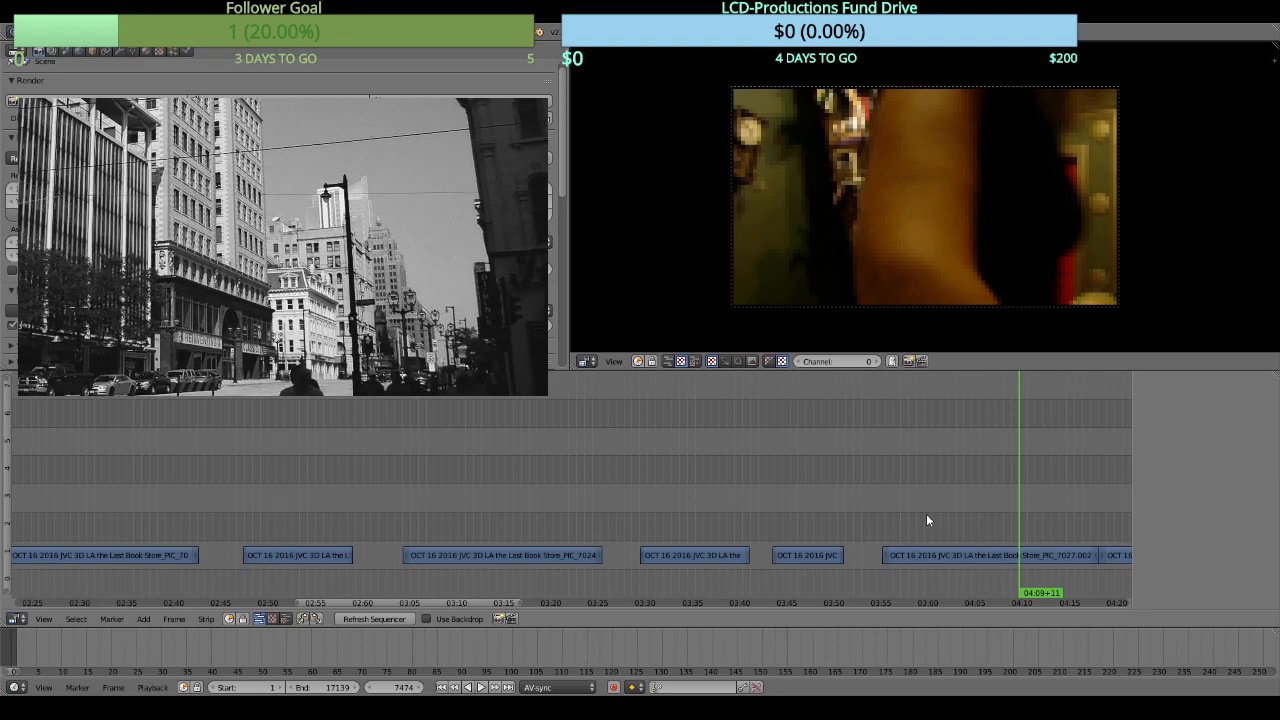
drag(926, 513, 949, 512)
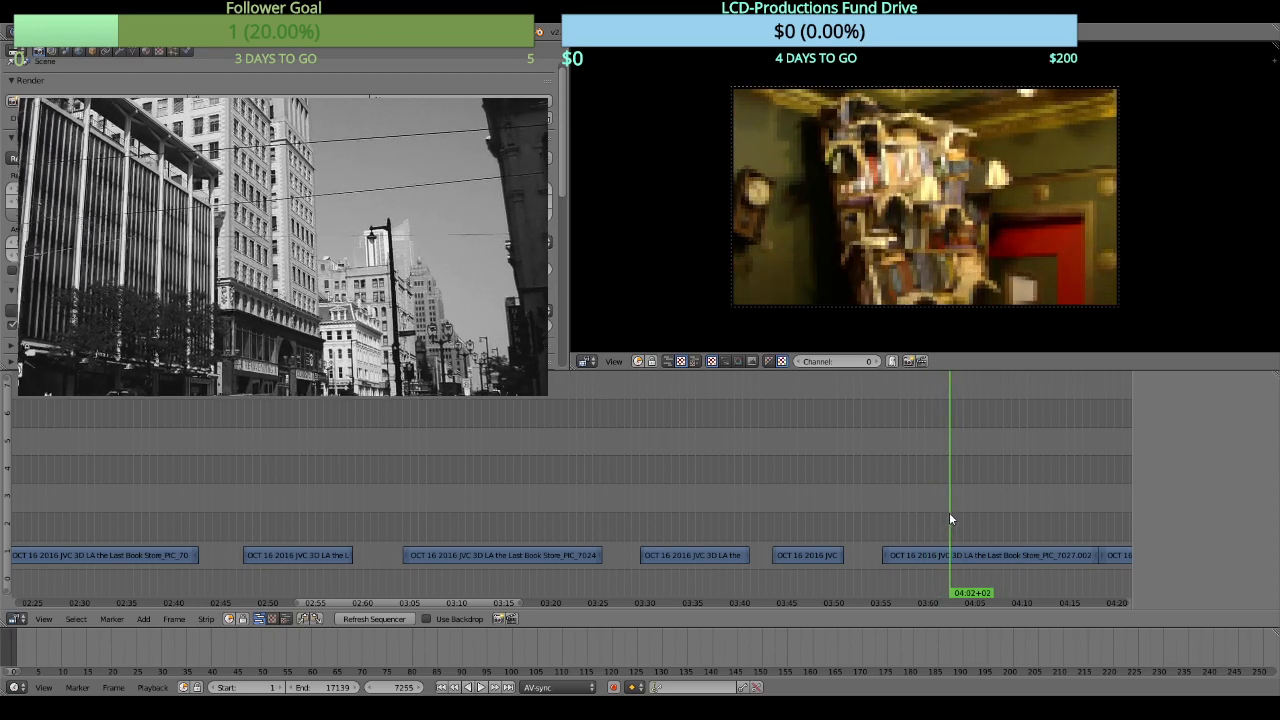
right_click(967, 557)
key(k)
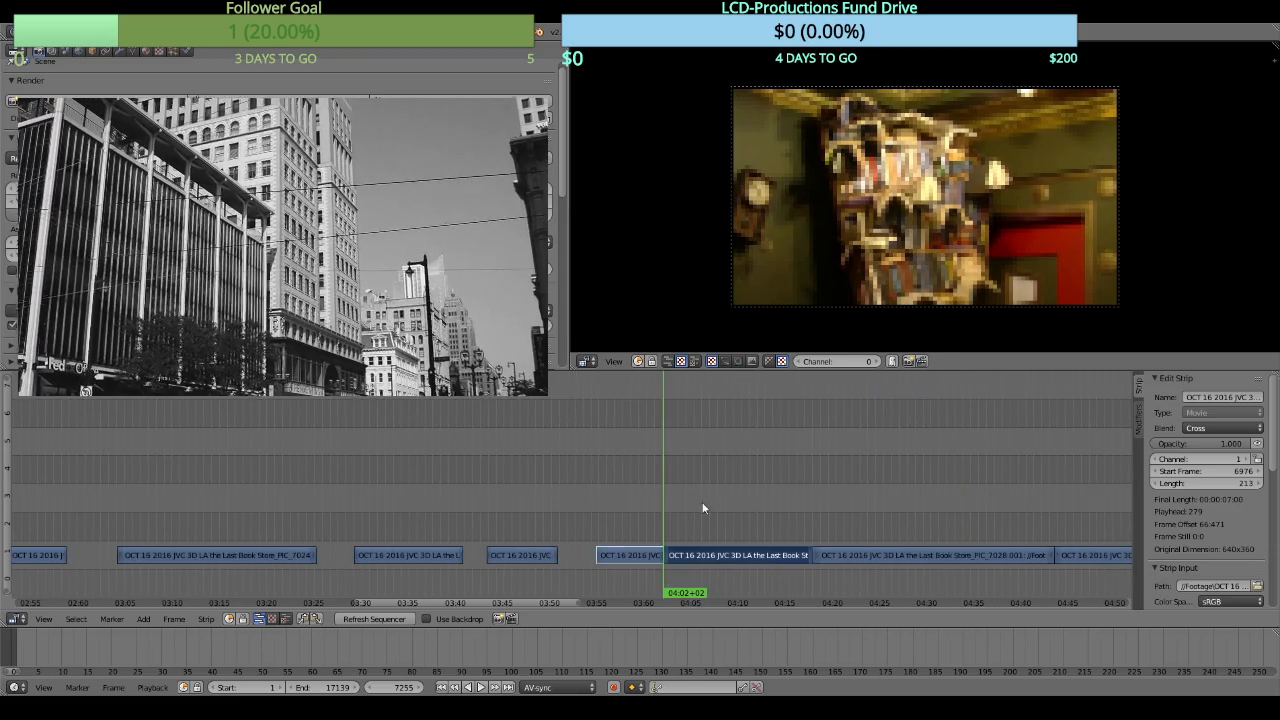
Play the PIC_7027 clip from the 04:02+02 cut, cut it again at 04:11+18 and erase the piece between the two cuts
key(alt+a)
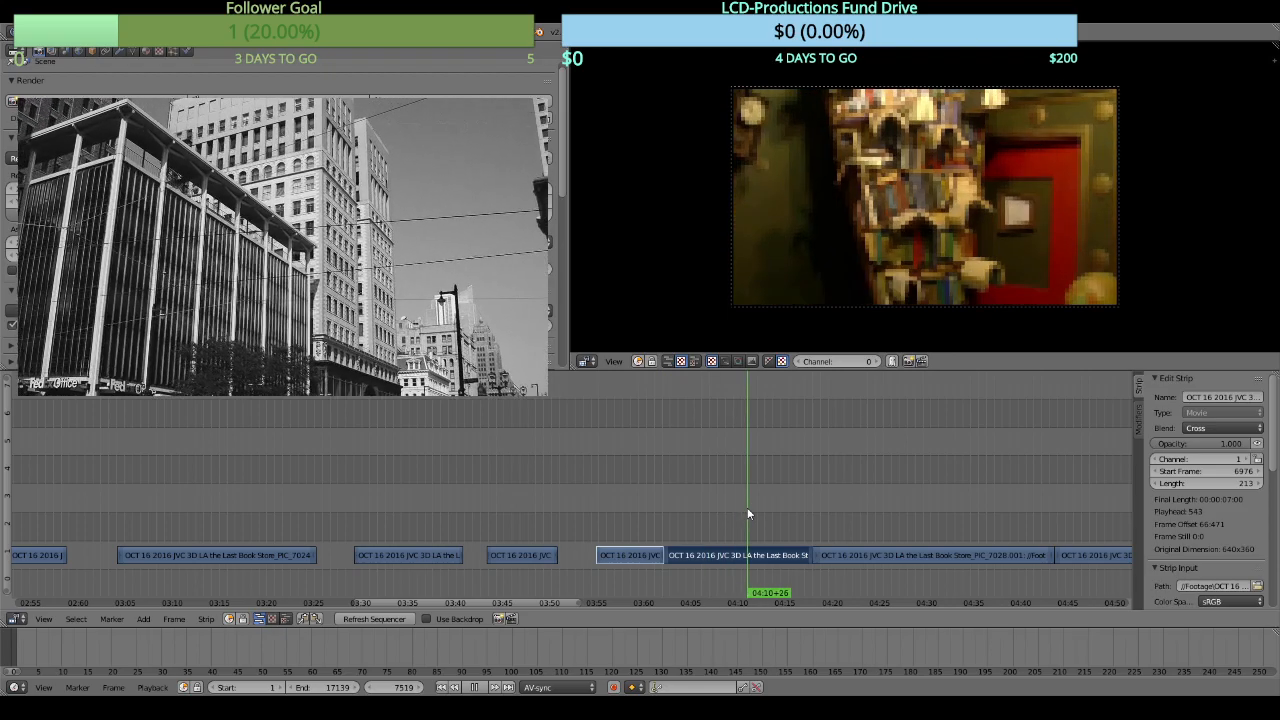
key(alt+a)
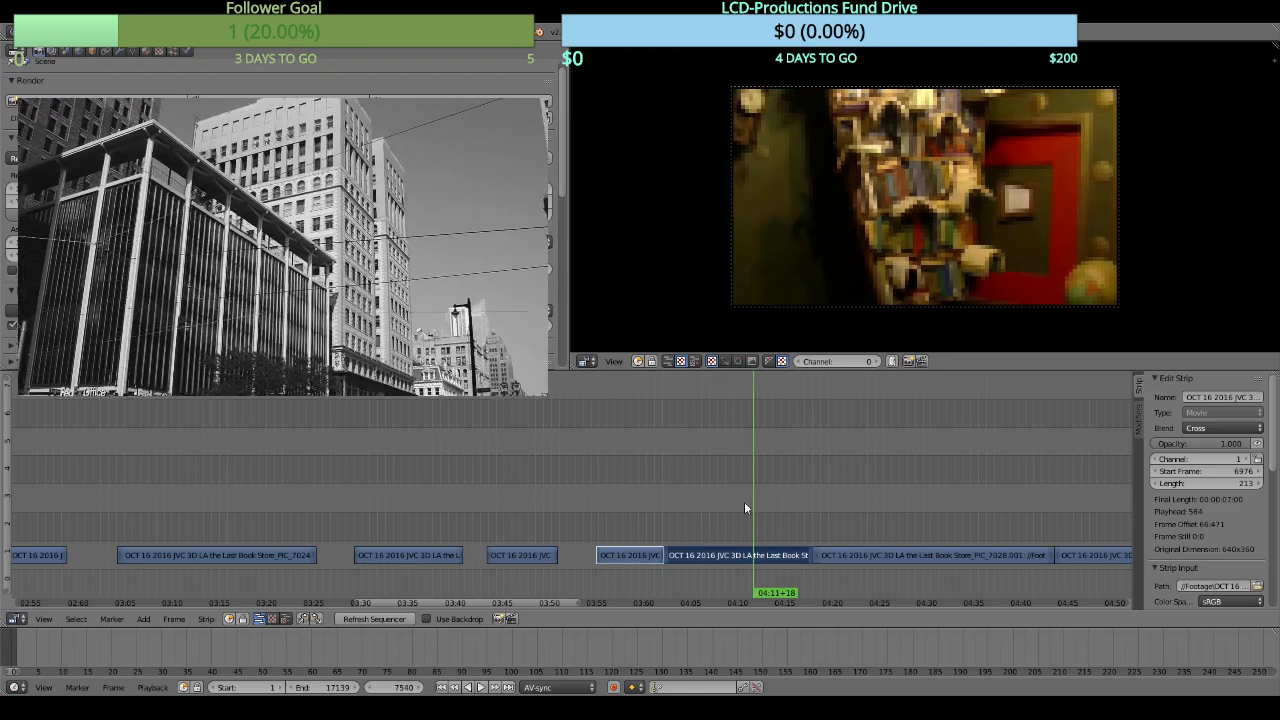
key(k)
key(x)
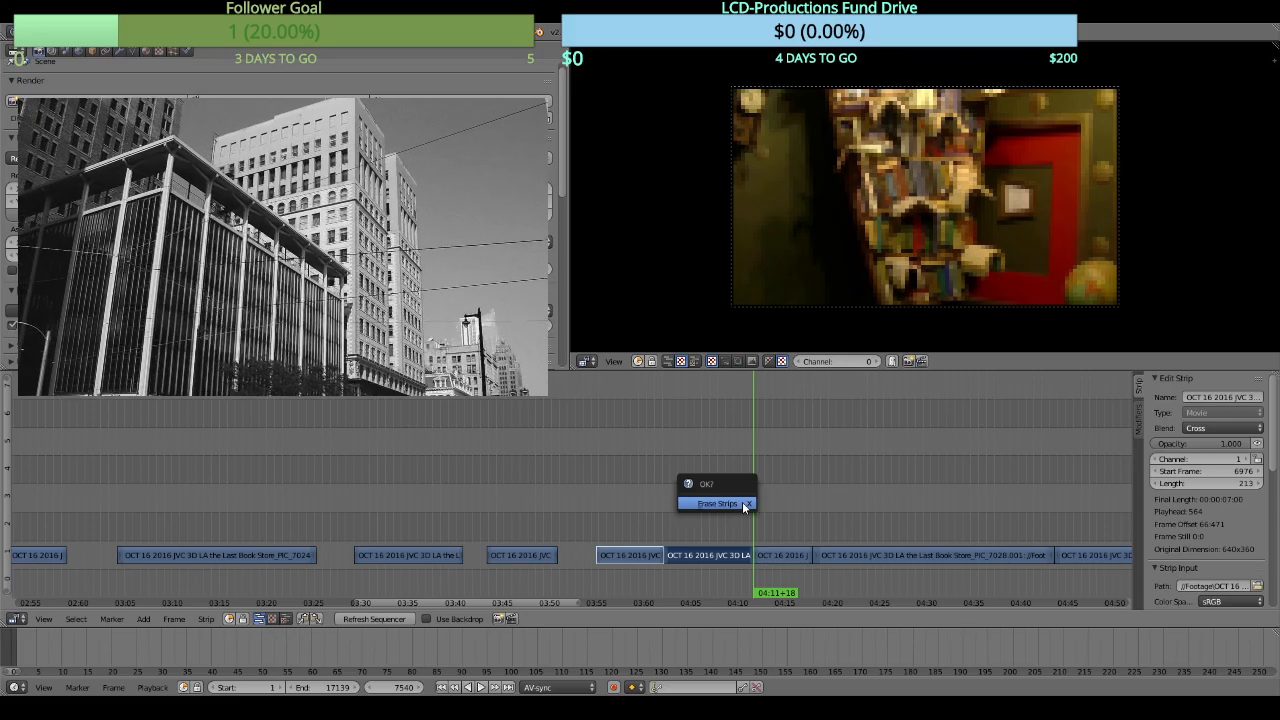
click(742, 501)
Play the remaining last piece of PIC_7027, cut it at 04:16+15 and erase the part after the cut
key(alt+a)
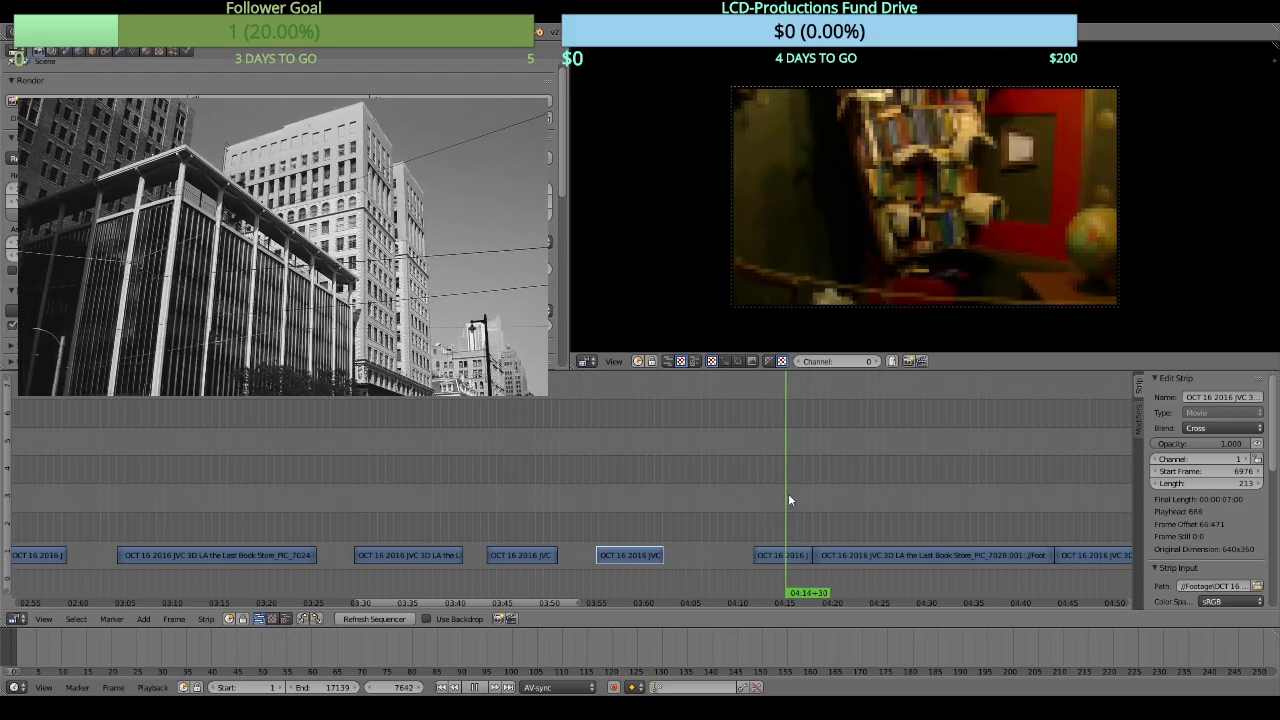
key(alt+a)
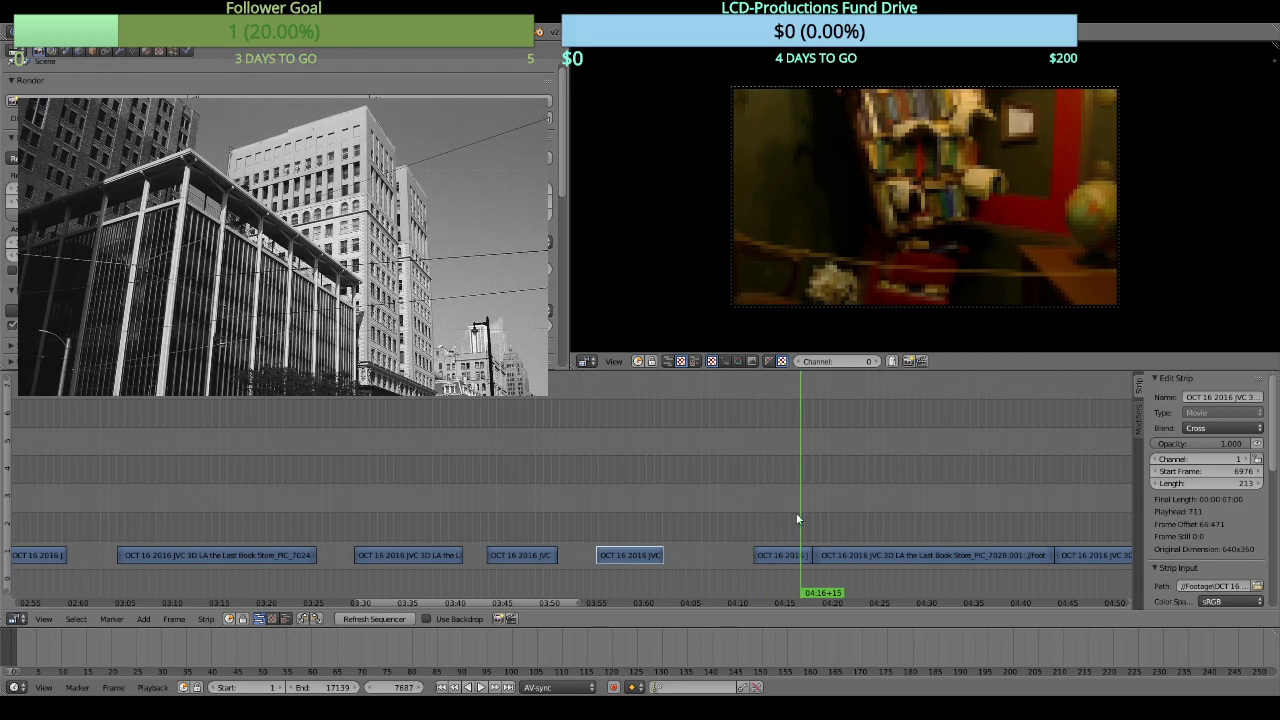
right_click(795, 558)
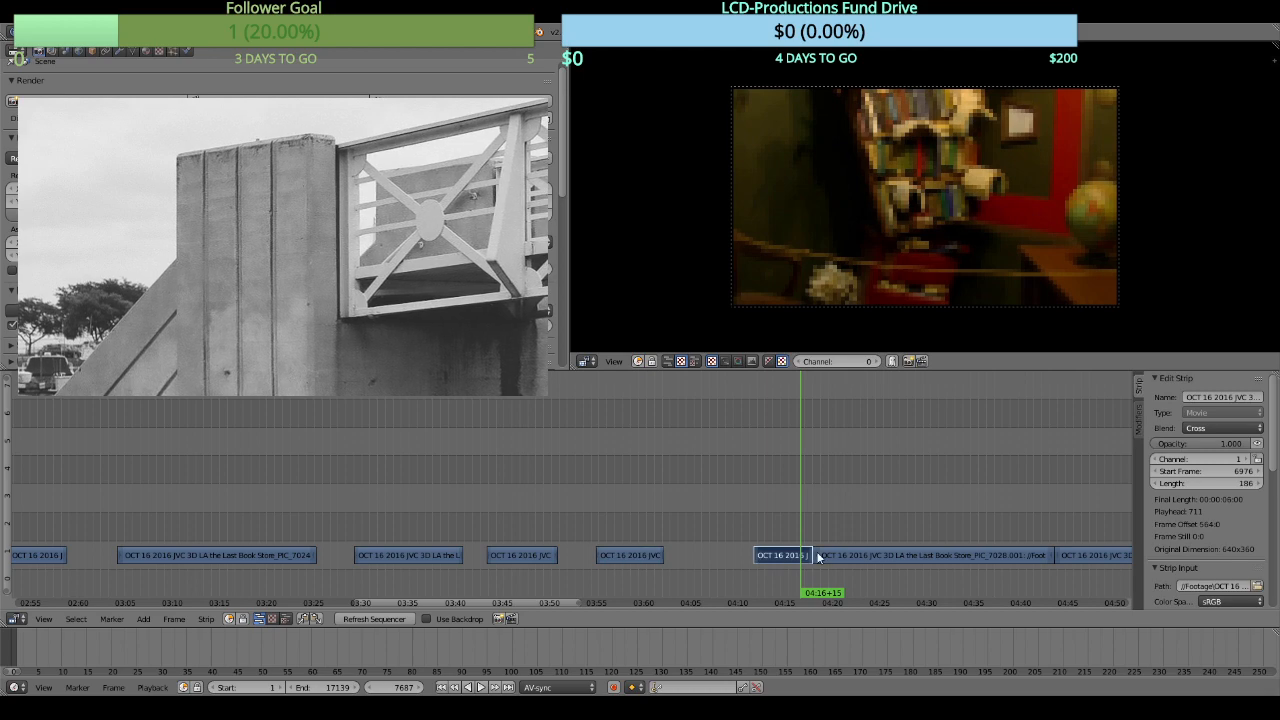
key(k)
key(x)
click(877, 538)
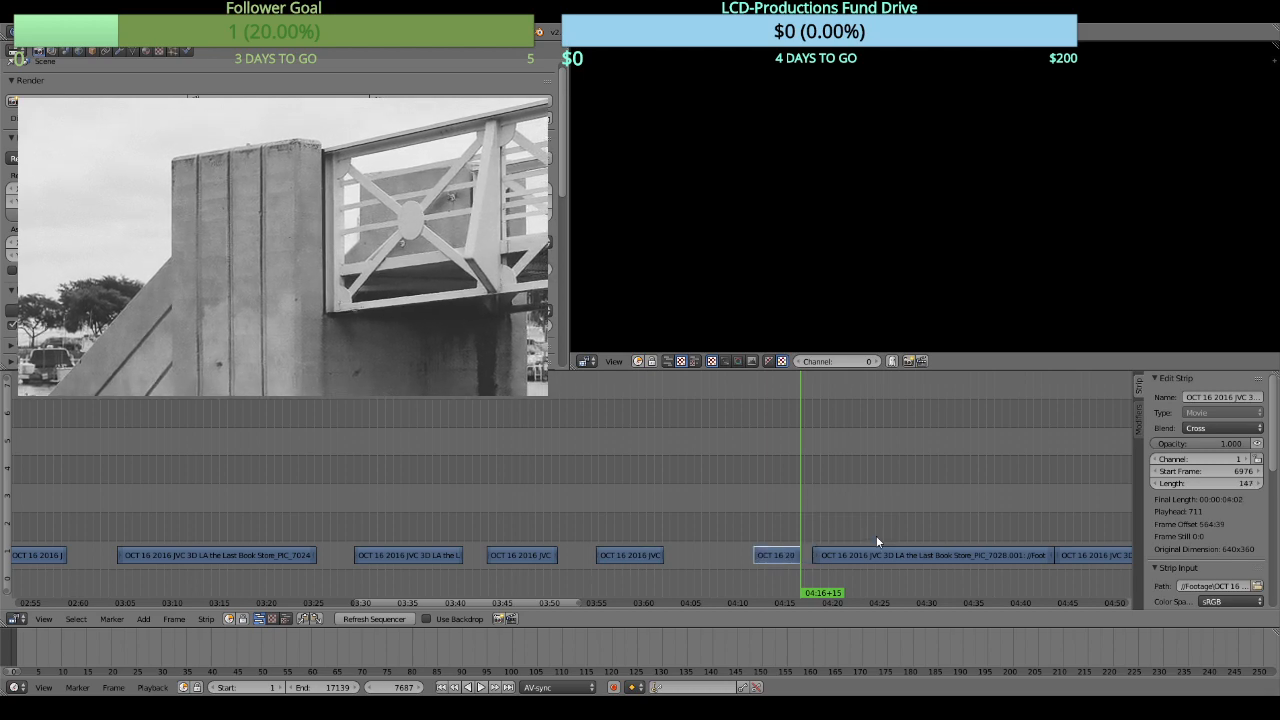
Play the start of the PIC_7028 clip, cut it at 04:22+03 and erase the piece before the cut
click(814, 512)
key(alt+a)
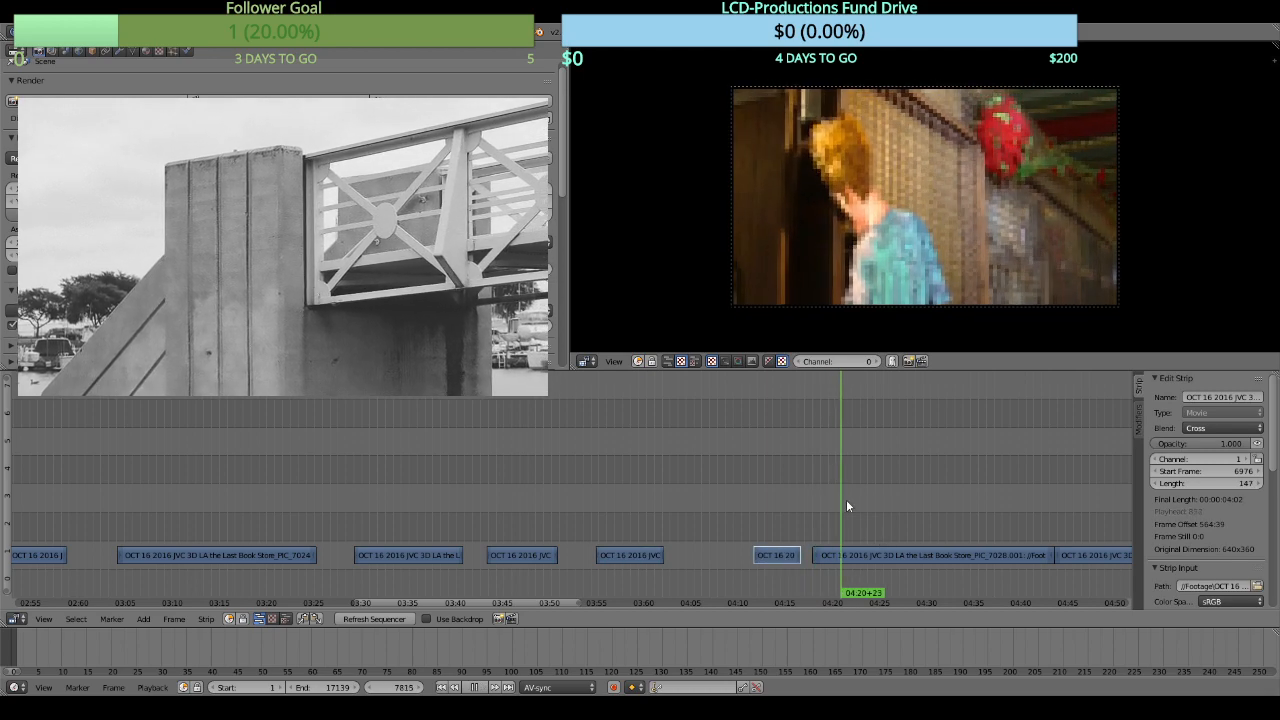
key(alt+a)
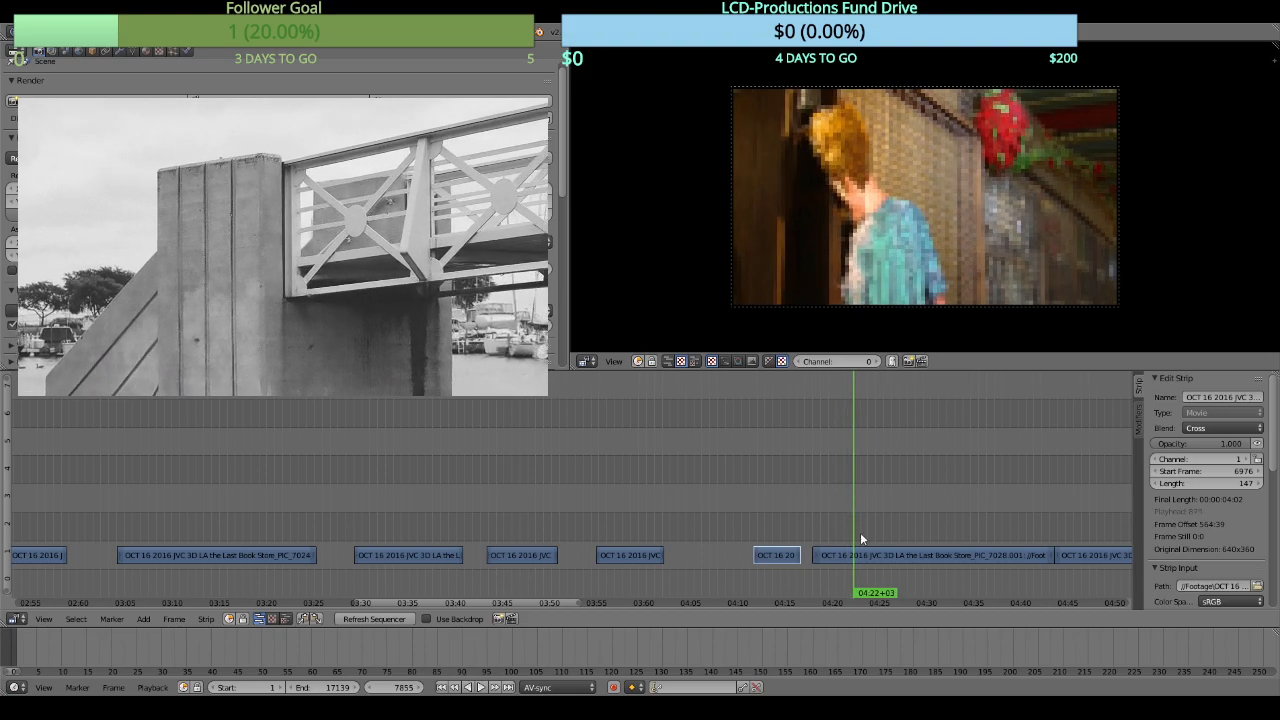
click(861, 553)
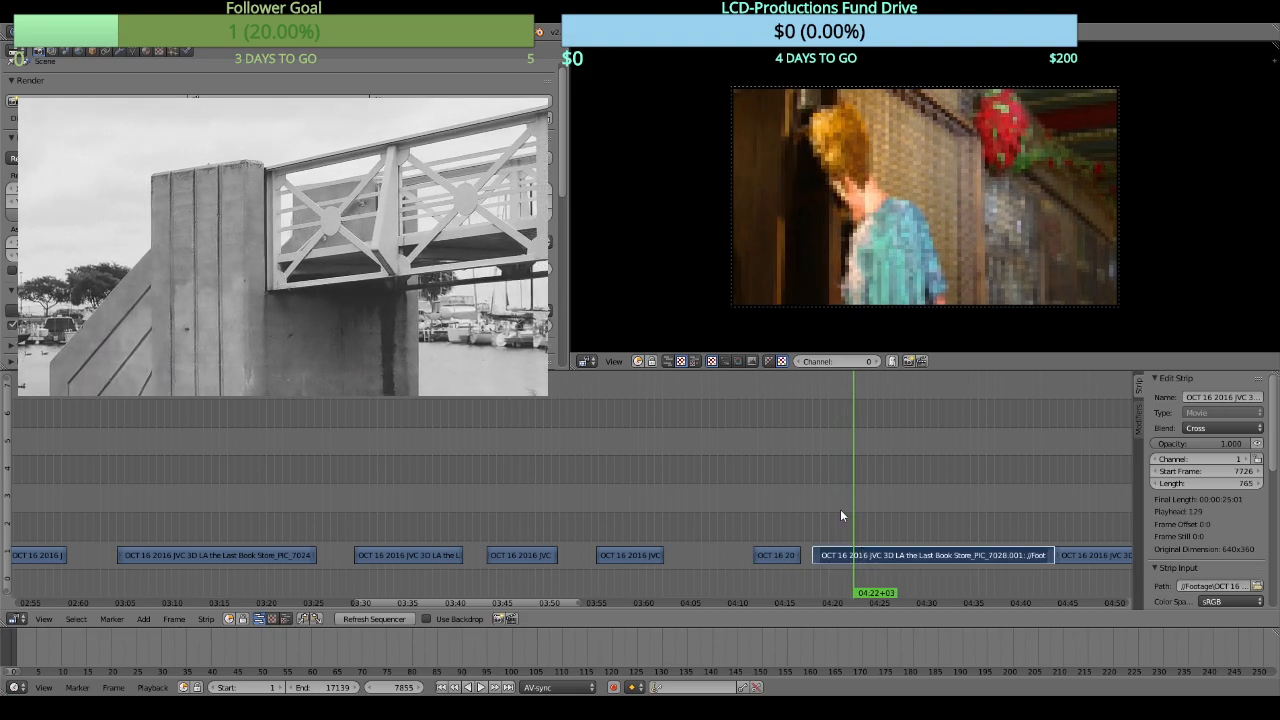
key(k)
key(x)
click(841, 512)
Play the PIC_7028 clip towards its end, cut it at 04:41+09 and erase the piece after the cut
key(alt+a)
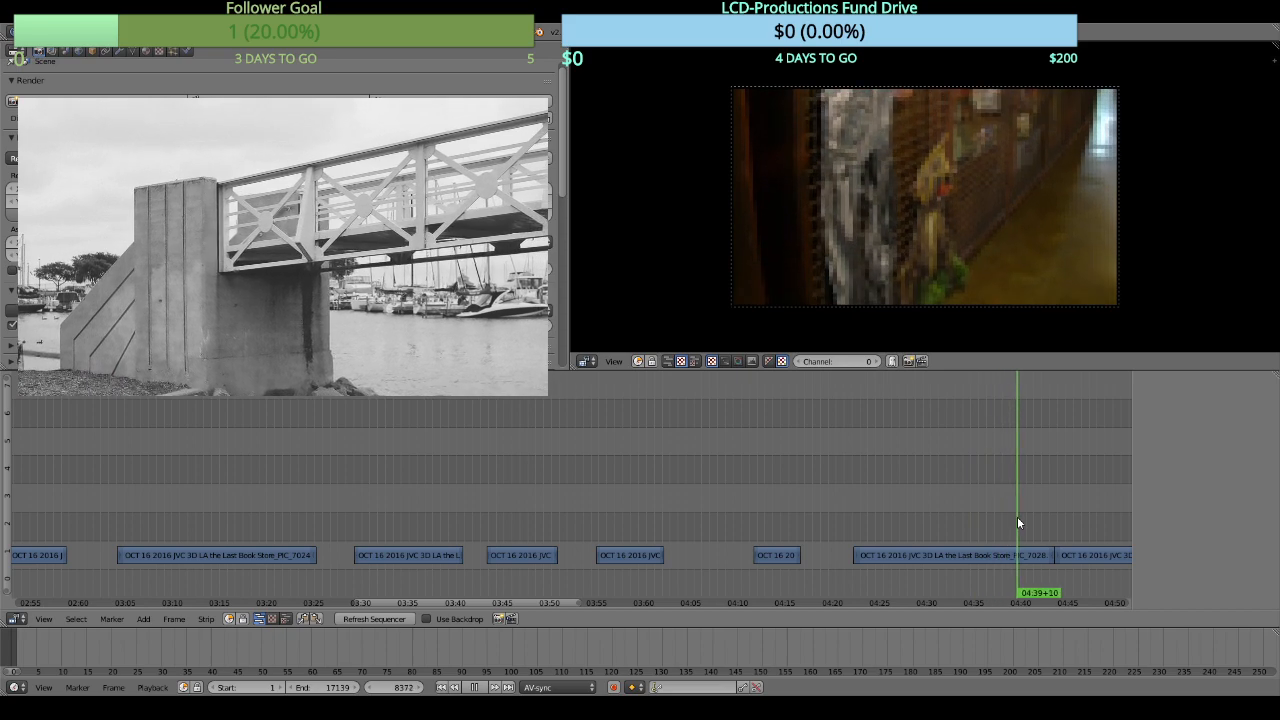
key(alt+a)
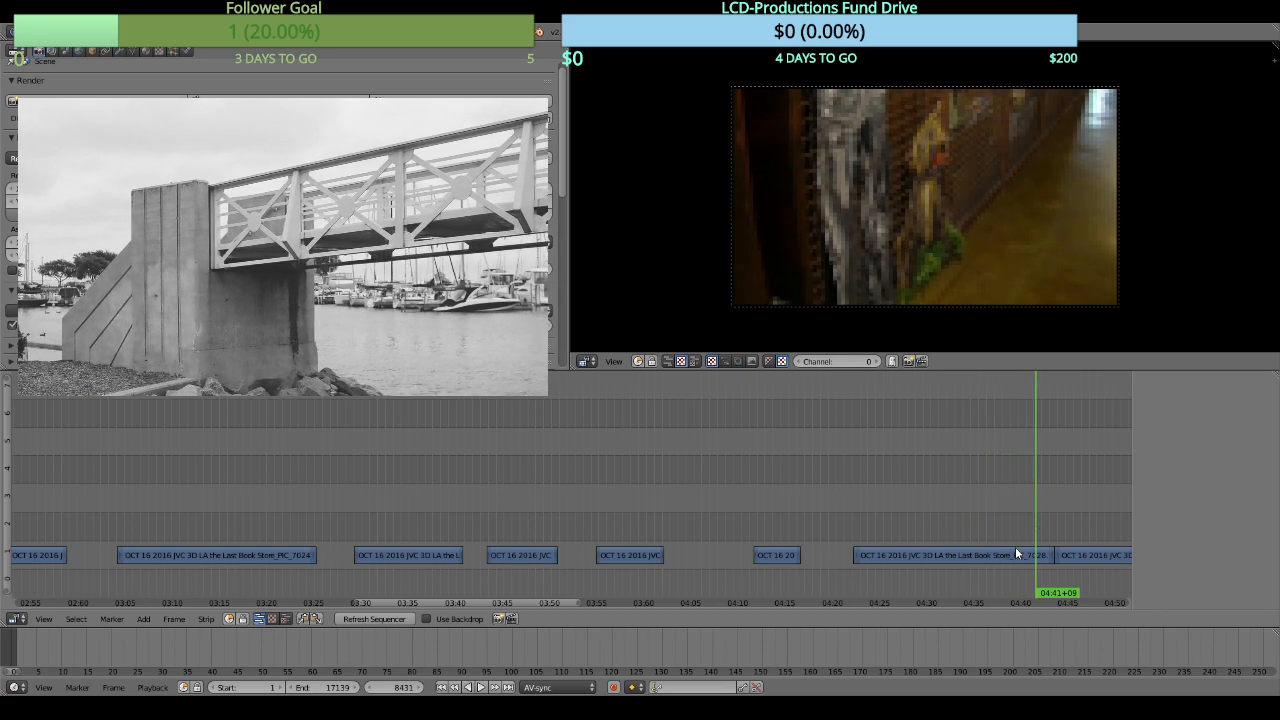
right_click(1015, 546)
key(n)
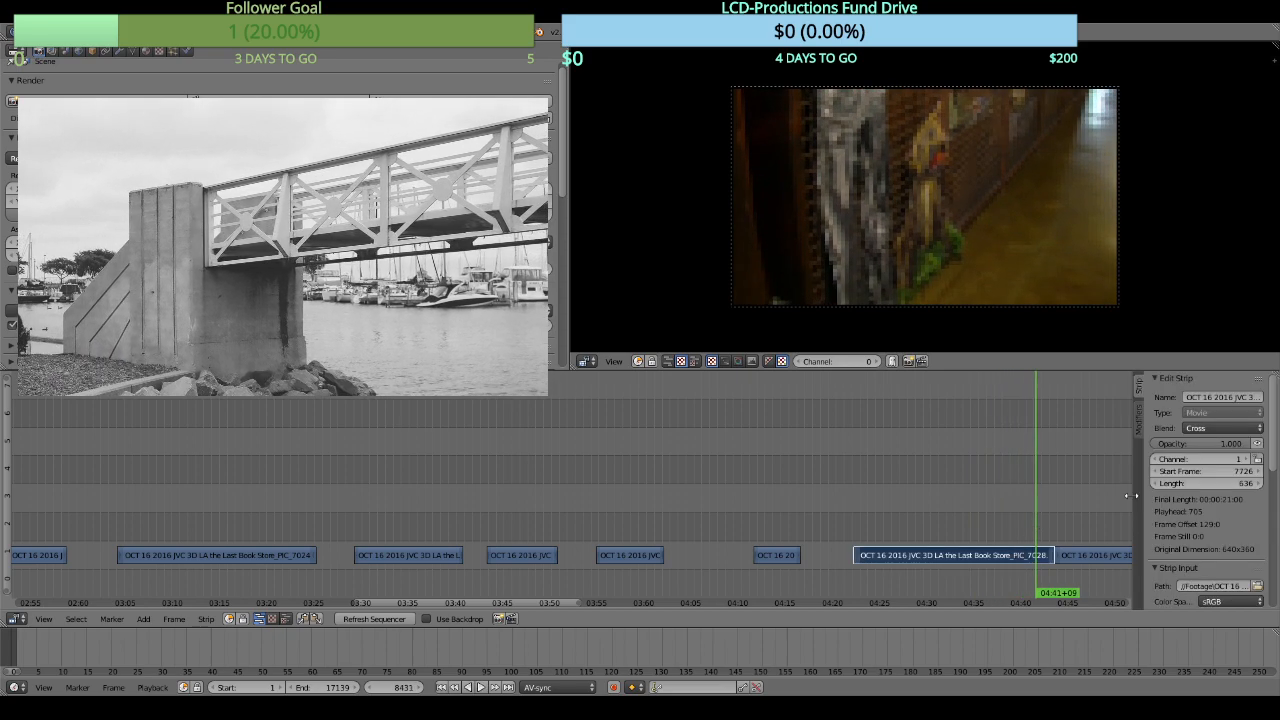
key(k)
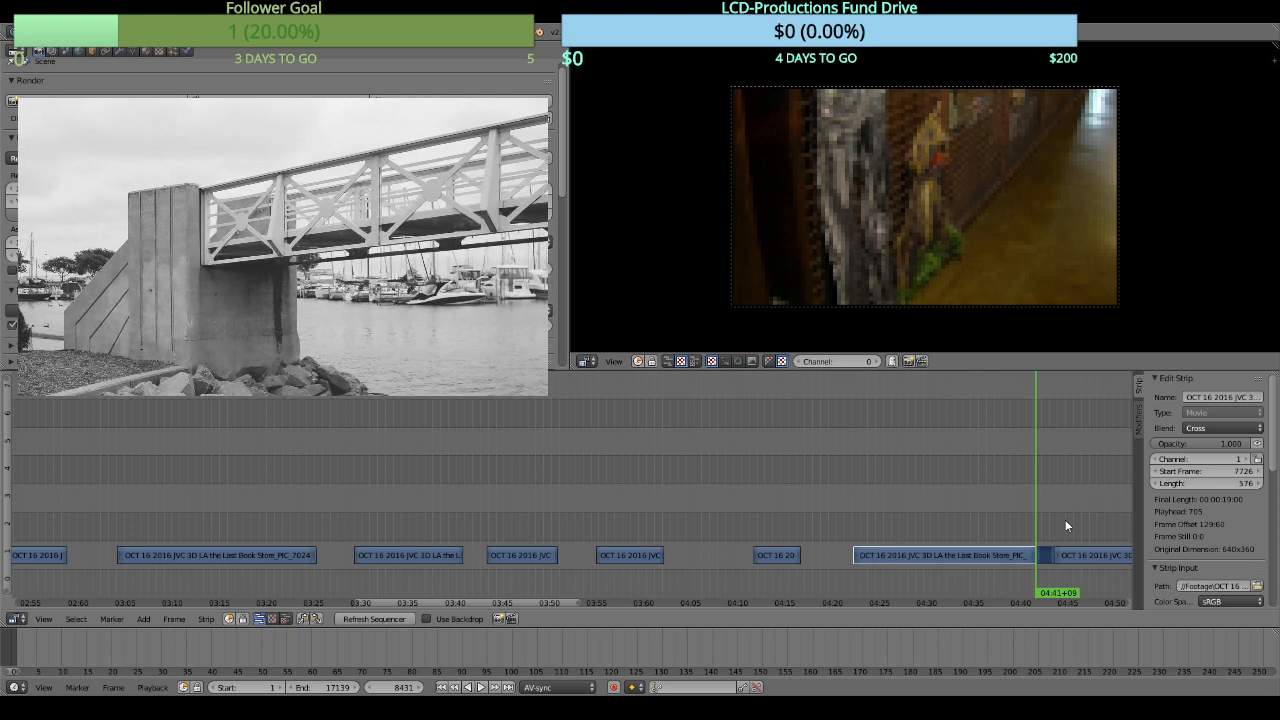
middle_drag(1066, 520, 814, 465)
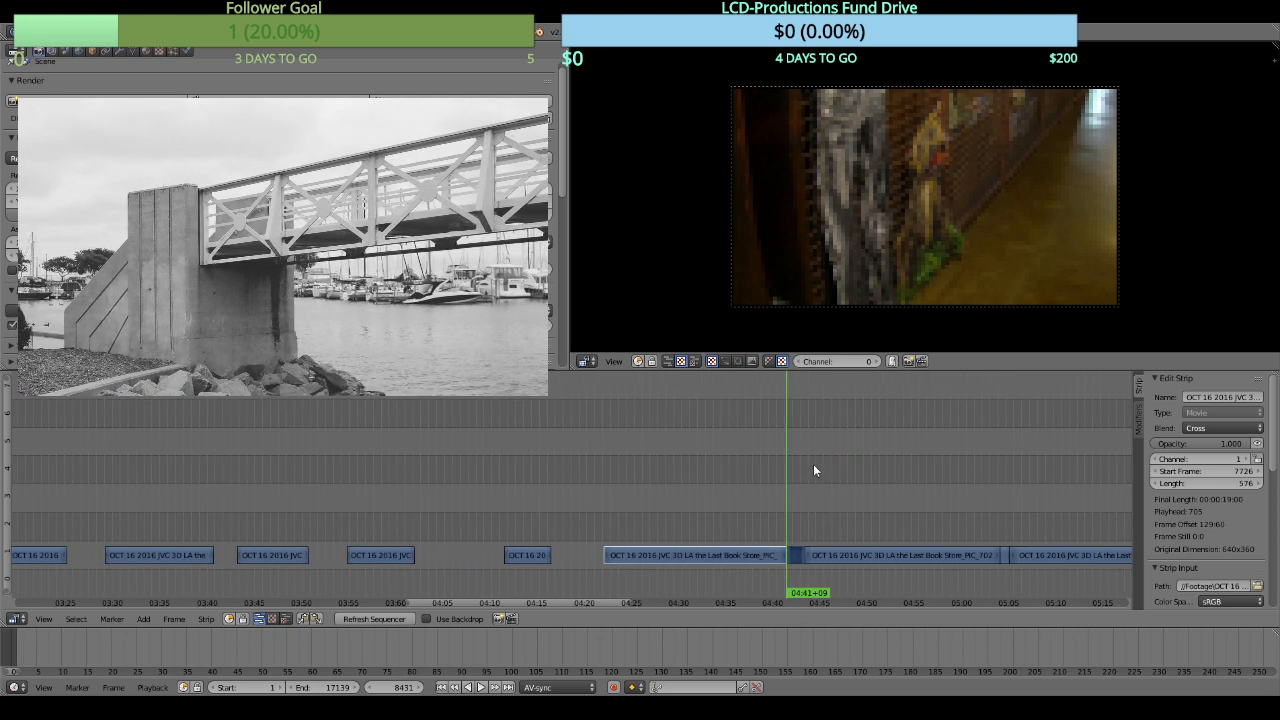
key(x)
click(813, 467)
Play the start of the clip following PIC_7028, cut it at 04:45+20 and erase the piece before the cut
key(alt+a)
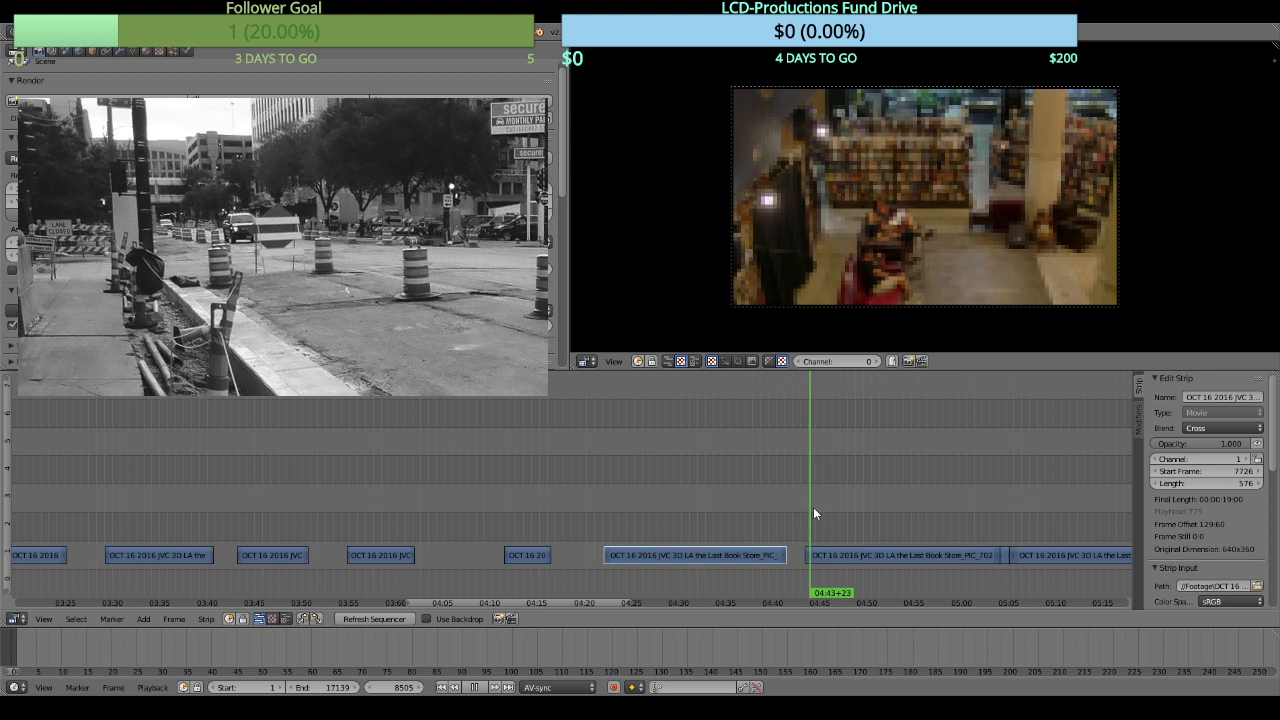
key(alt+a)
key(alt+a)
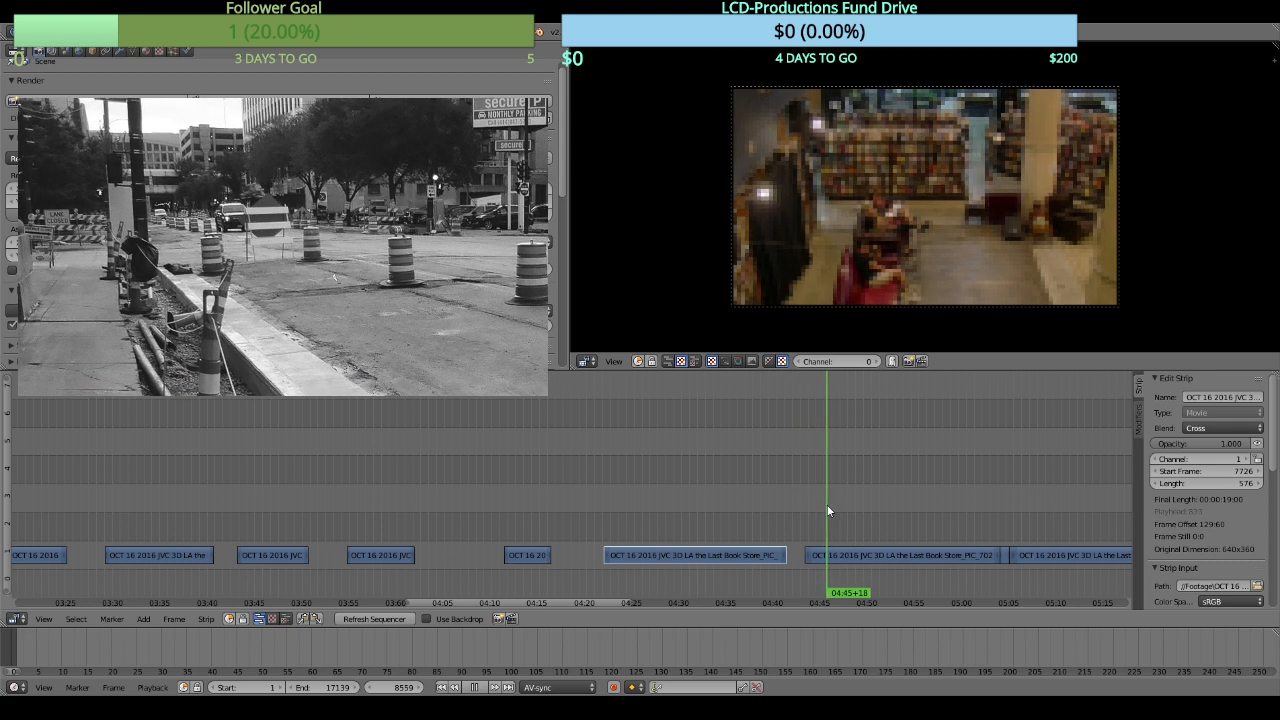
key(alt+a)
right_click(844, 560)
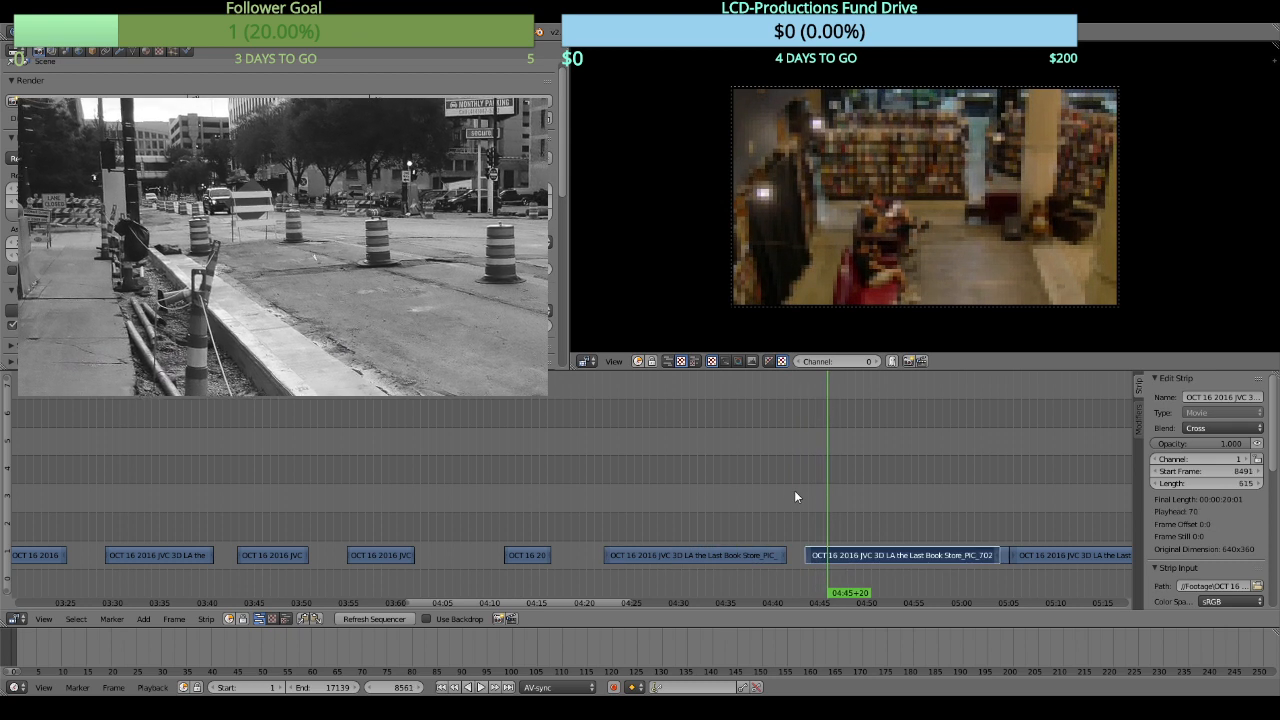
key(k)
key(Delete)
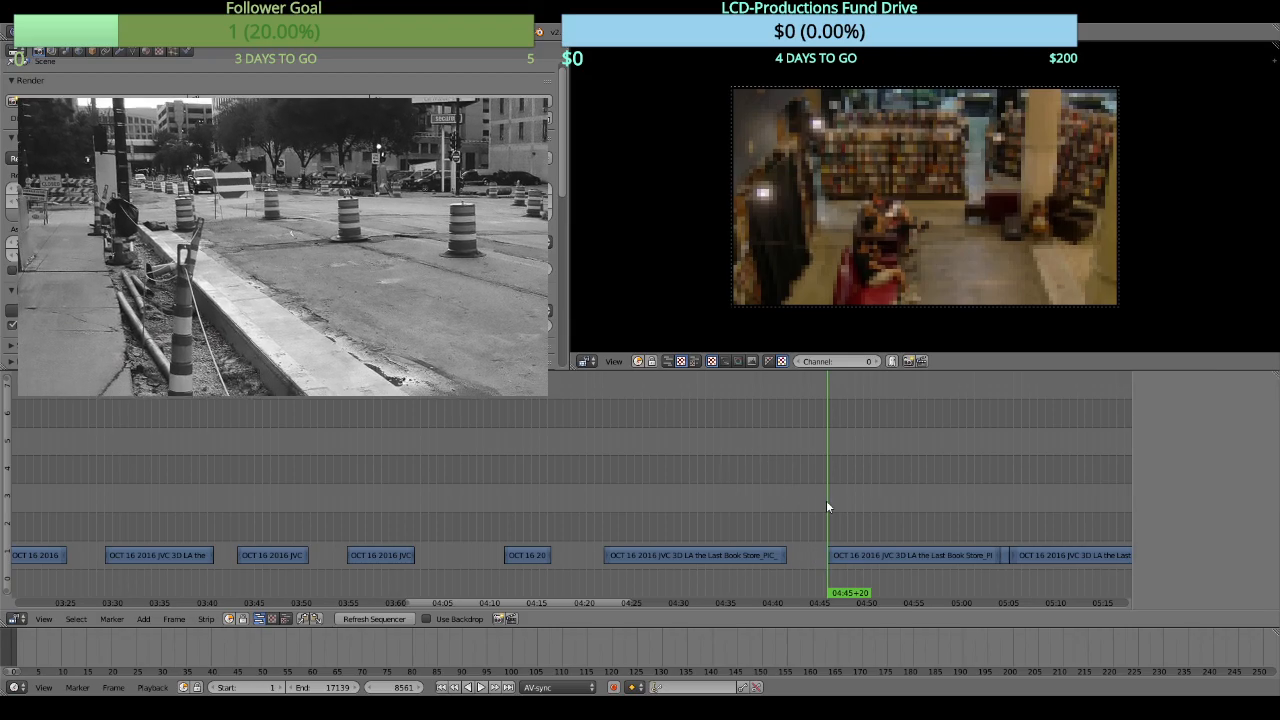
Review the clip following PIC_7028 towards its end, cut it at 05:01+27 and erase the piece after the cut
key(alt+a)
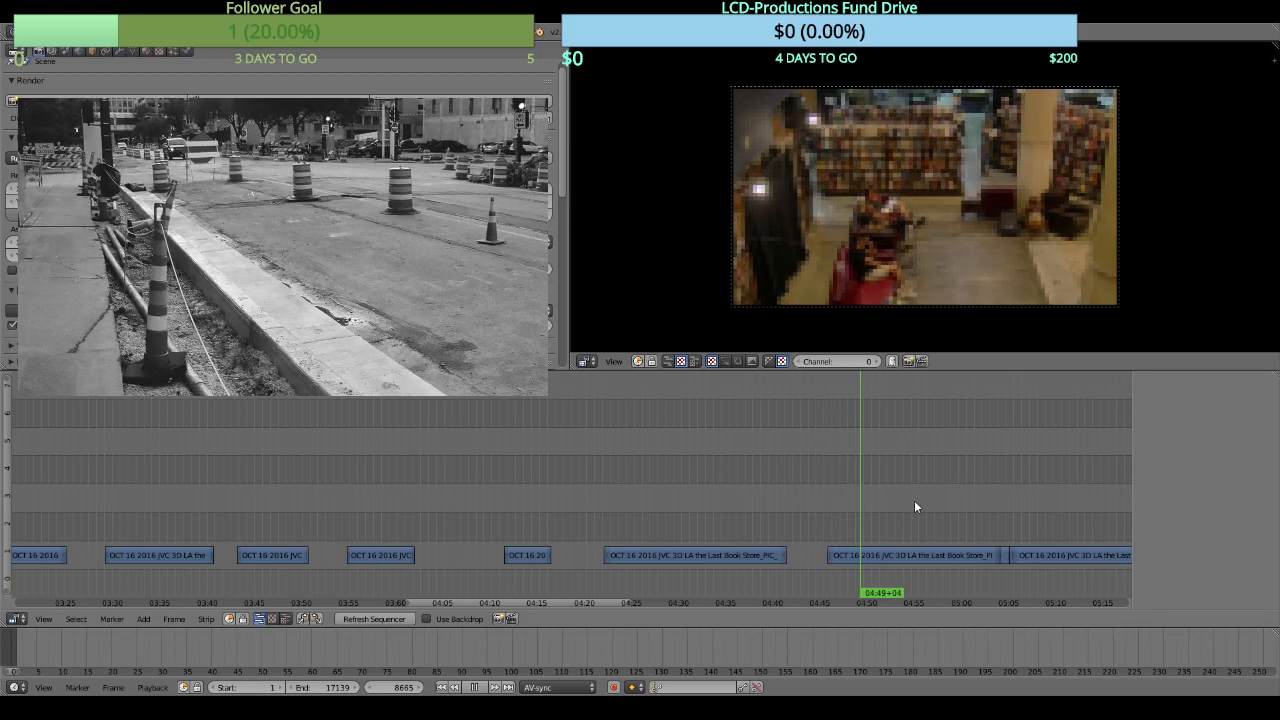
key(alt+a)
click(925, 504)
drag(947, 506, 973, 527)
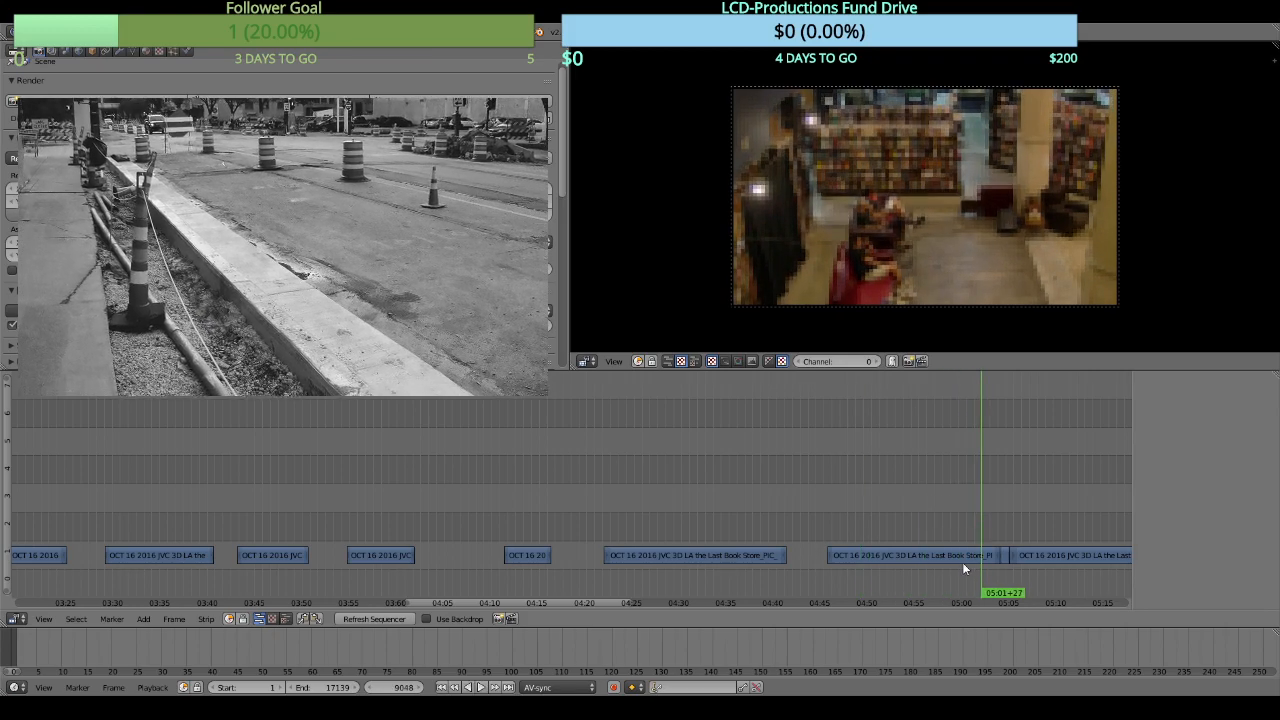
right_click(962, 557)
key(n)
key(k)
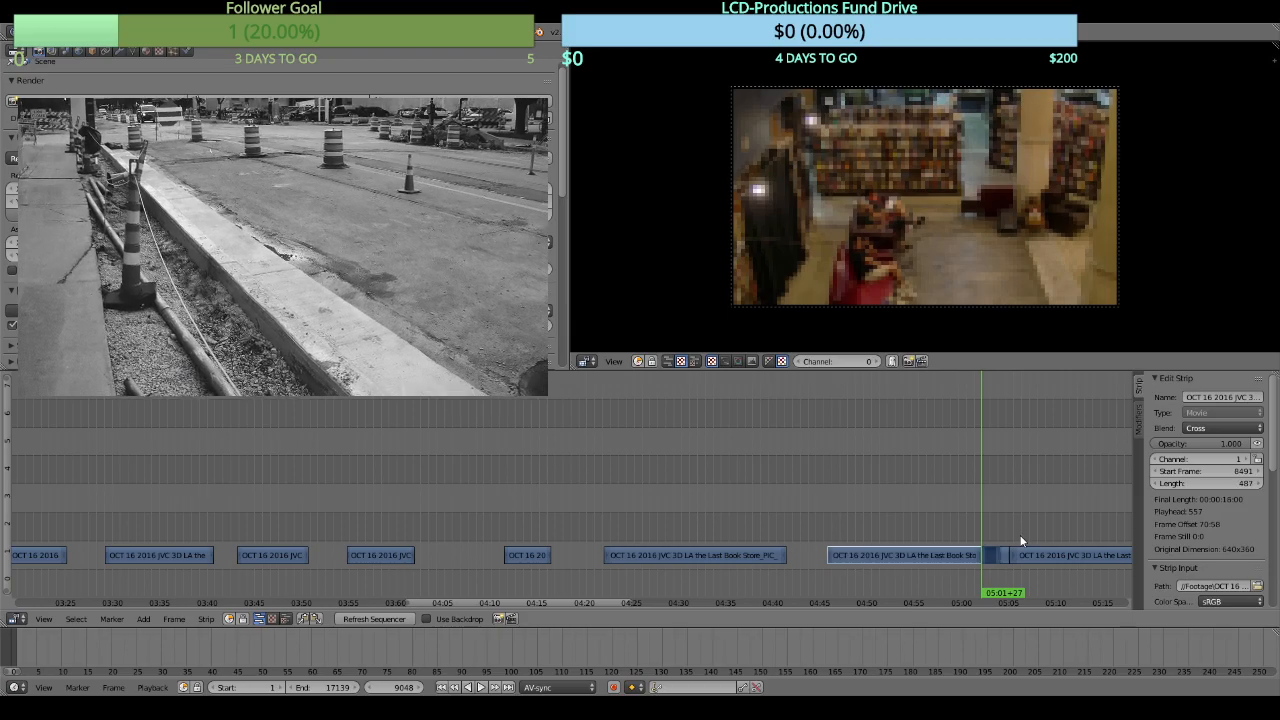
key(x)
click(1008, 552)
Check the very short clip just before PIC_7031 at 05:04+13 and erase it
click(1005, 555)
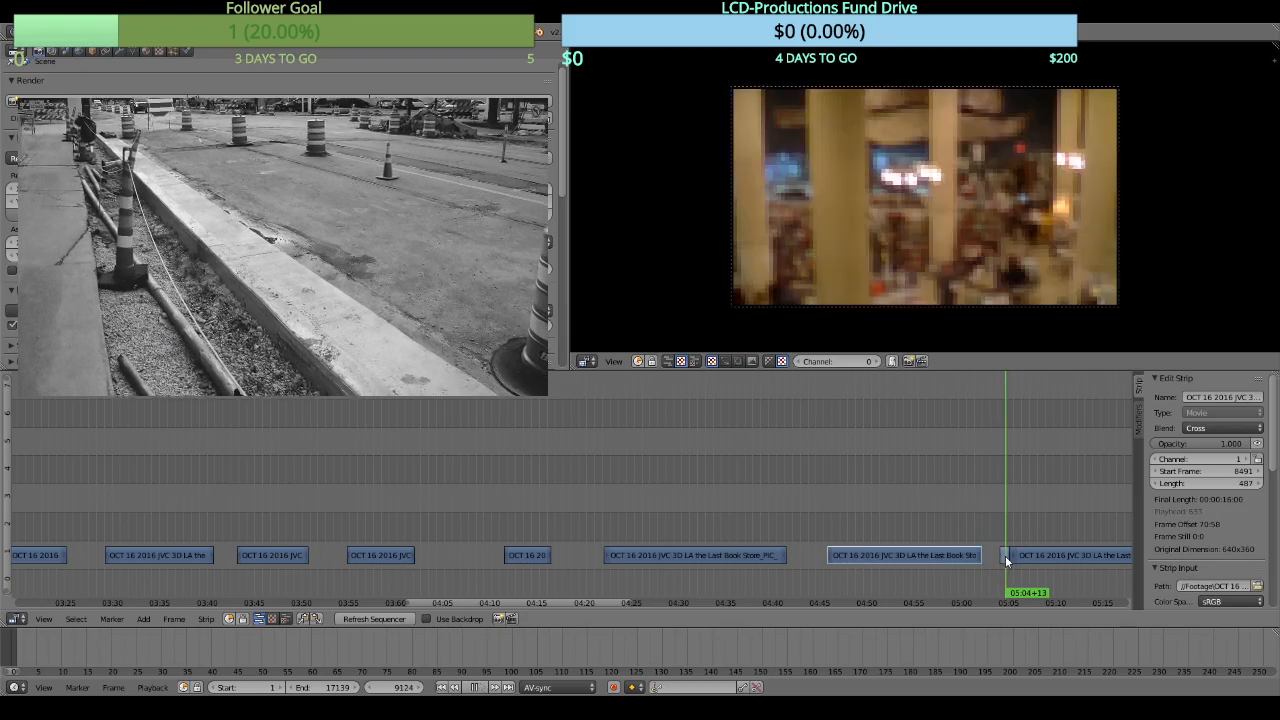
right_click(1006, 557)
key(x)
click(1006, 557)
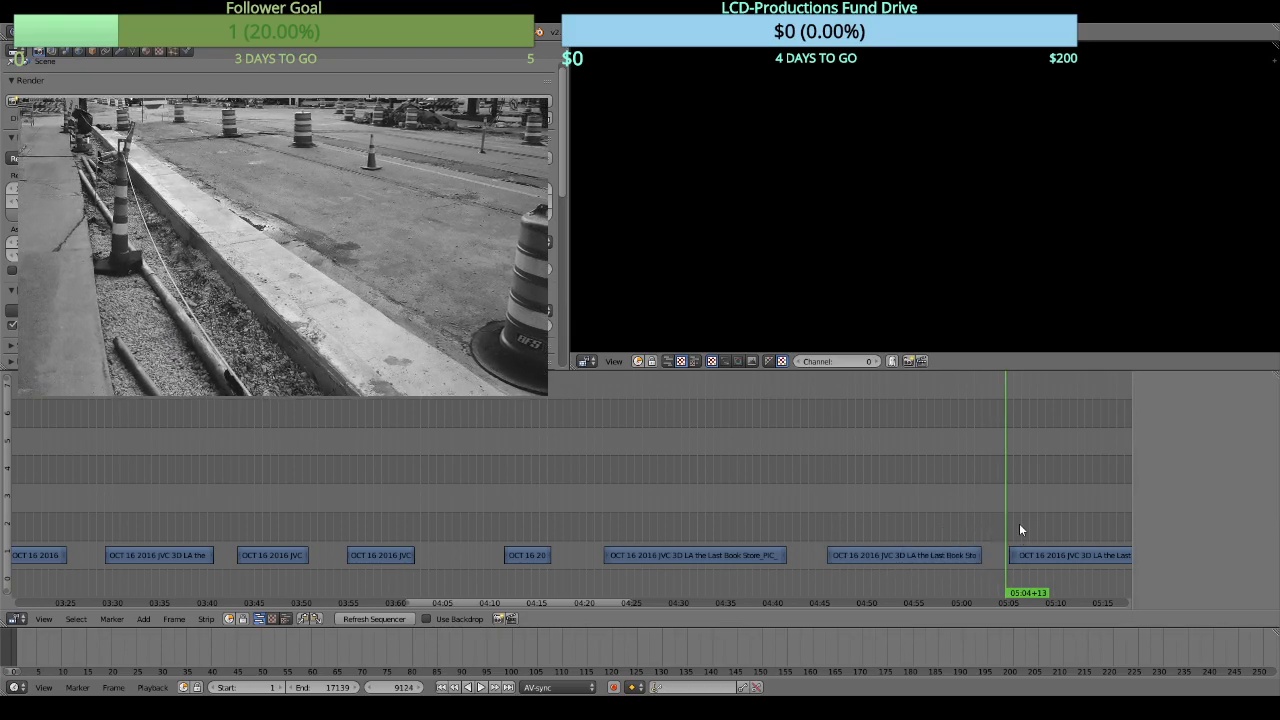
Review the start of the PIC_7031 clip, cut it at 05:09+03 and erase the piece before the cut
click(1023, 521)
key(alt+a)
key(alt+a)
middle_drag(1026, 516, 666, 421)
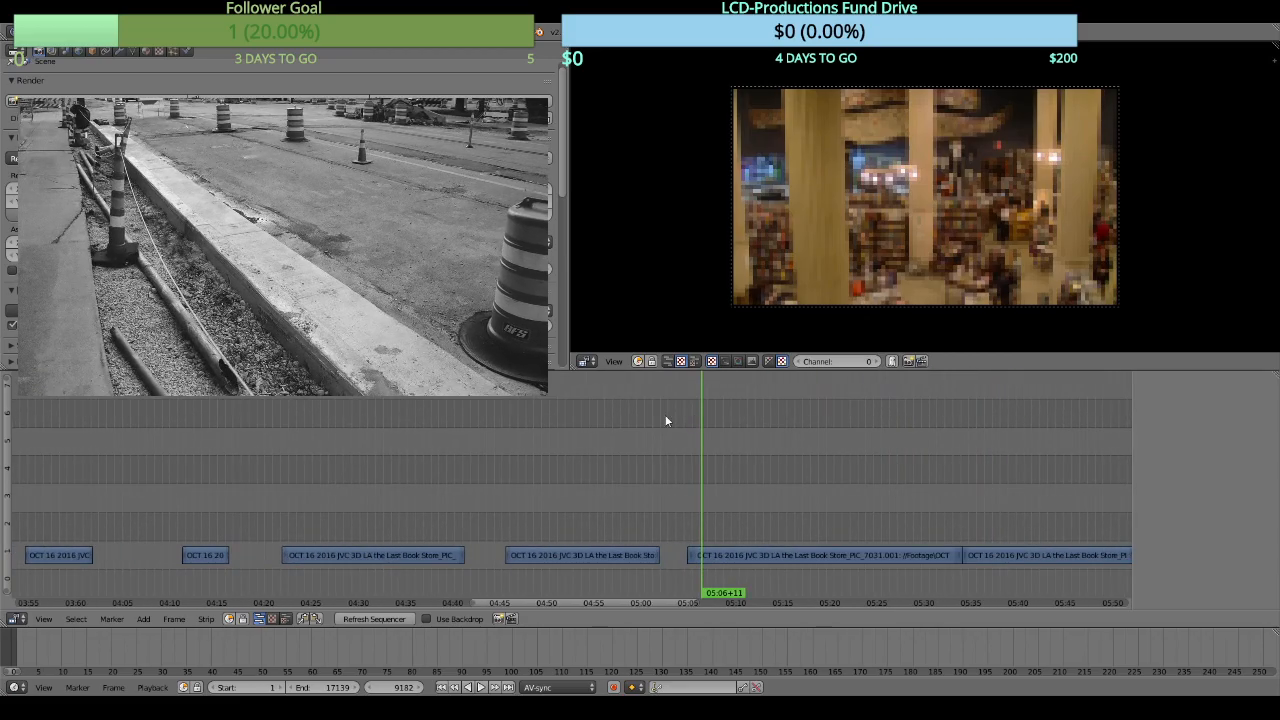
drag(720, 517, 727, 513)
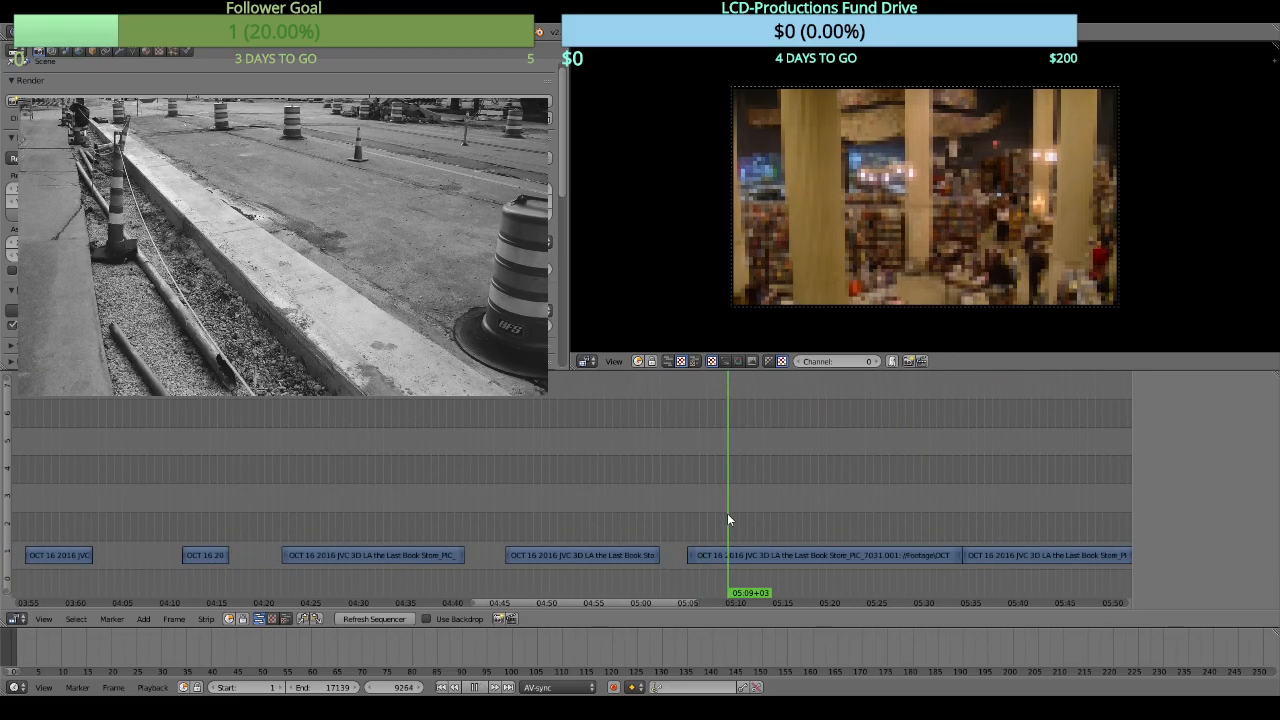
right_click(740, 551)
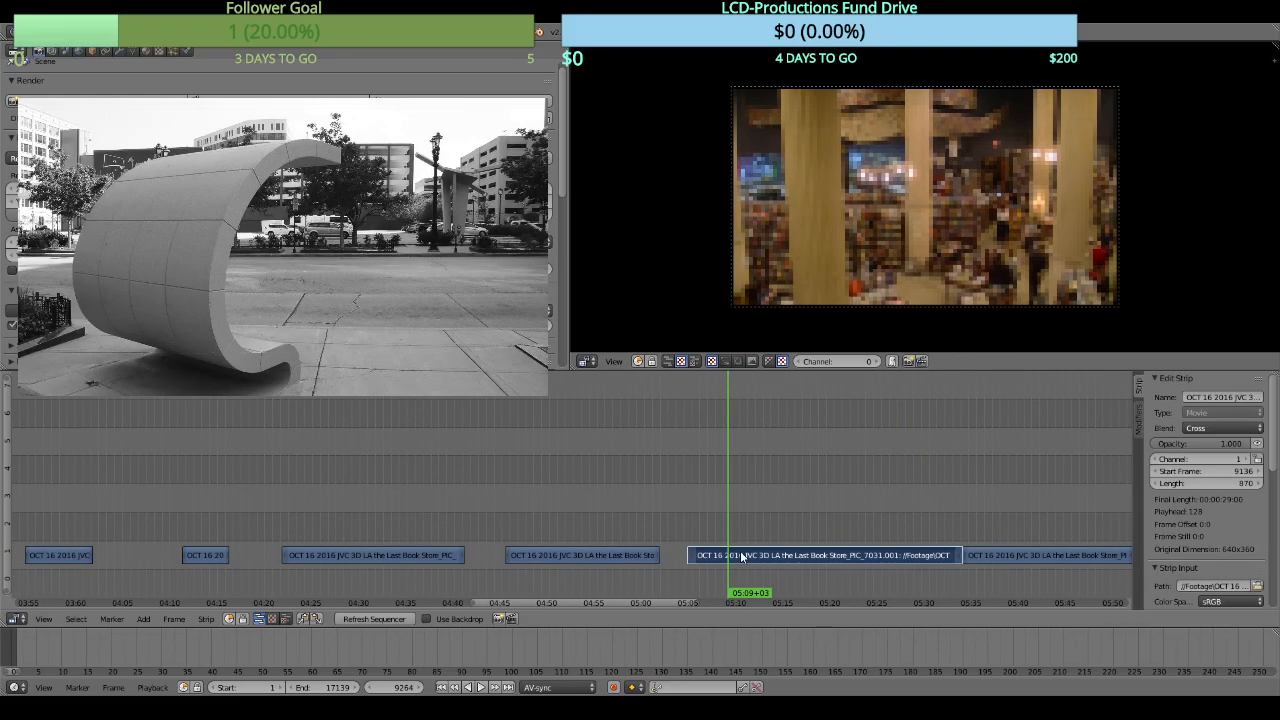
key(k)
key(x)
click(701, 499)
Play the PIC_7031 clip towards its end, cut it at 05:31+01 and erase the piece after the cut
key(alt+a)
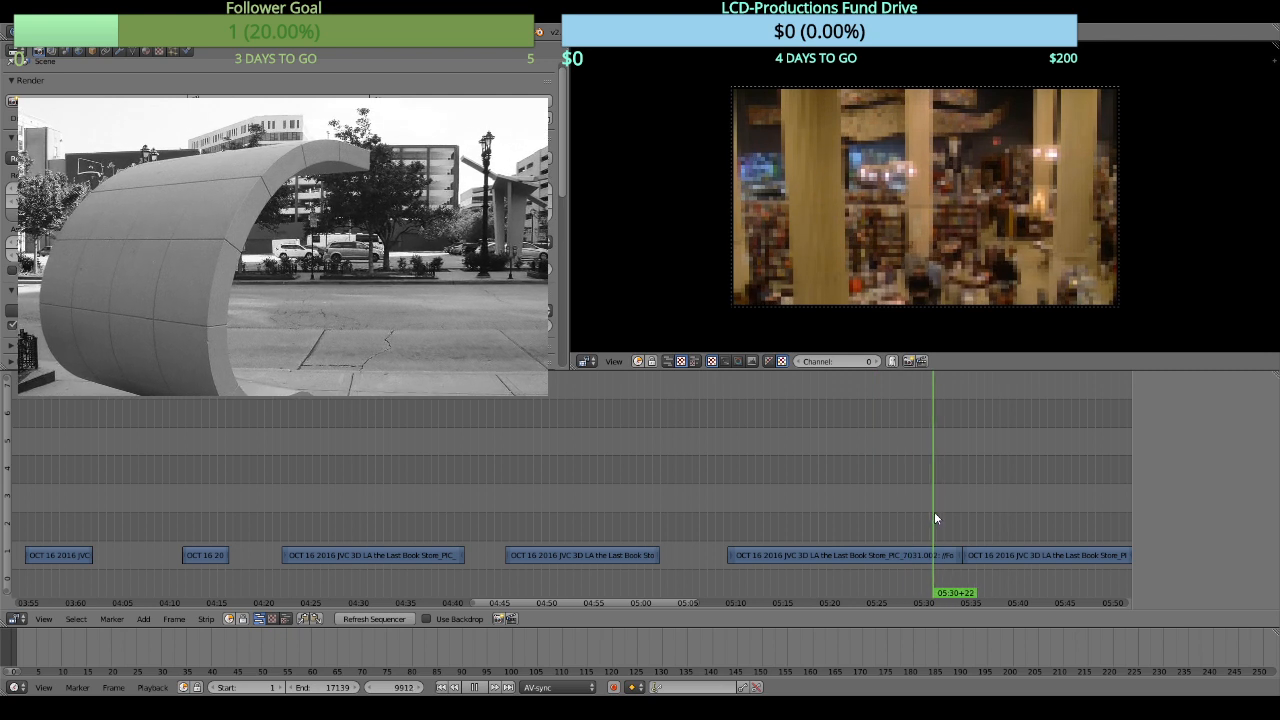
key(alt+a)
right_click(915, 560)
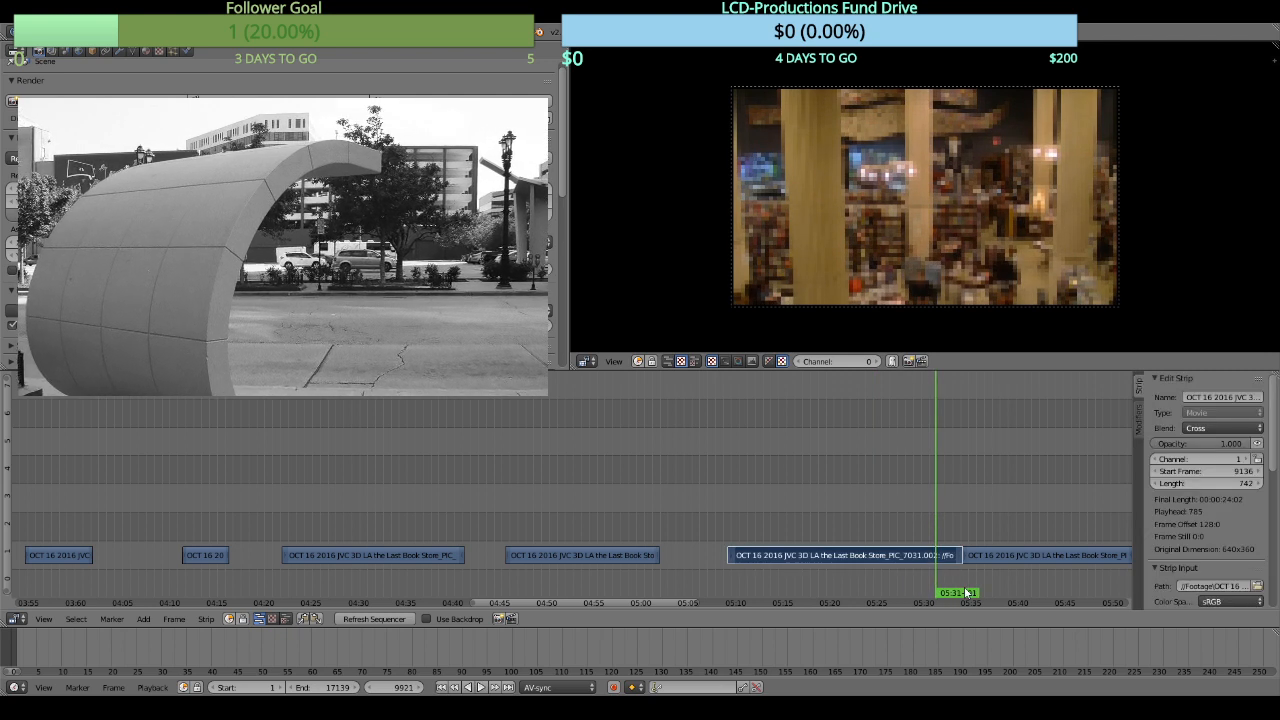
key(k)
key(x)
click(974, 526)
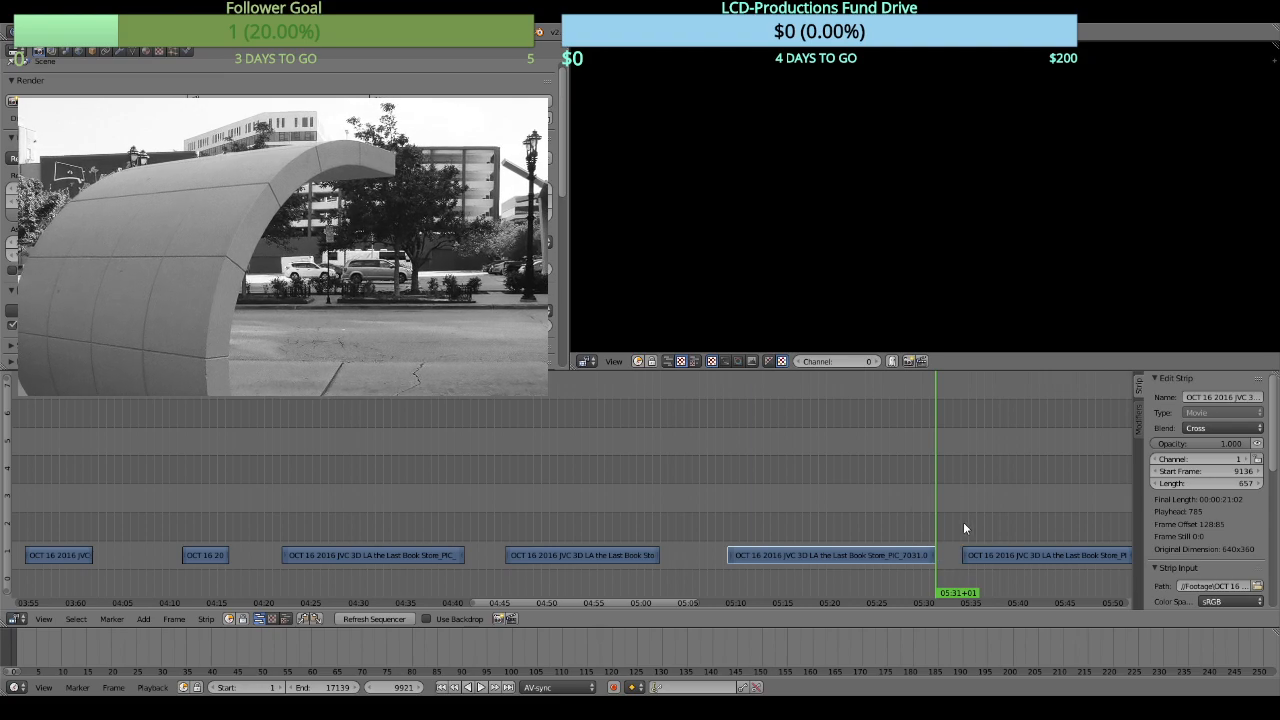
Review the start of the clip following PIC_7031, cut it at 05:37+01 and erase the piece before the cut
click(963, 522)
key(alt+a)
key(alt+a)
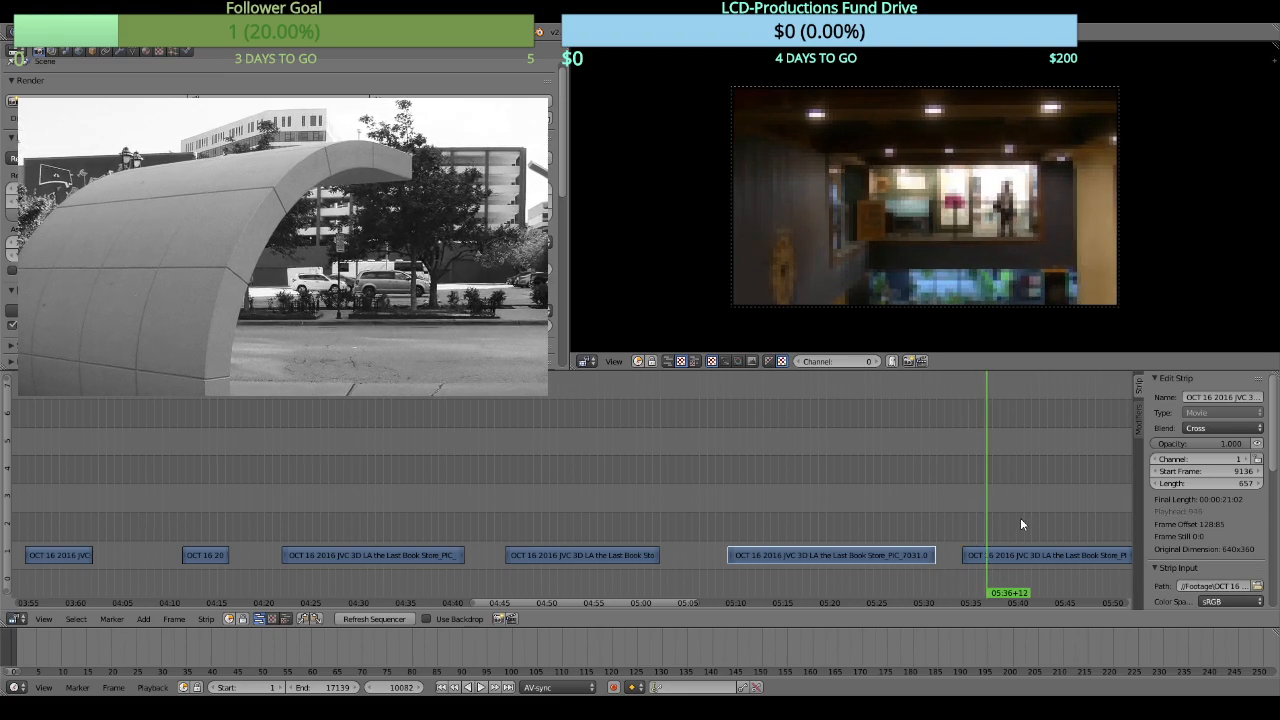
middle_drag(1020, 517, 769, 470)
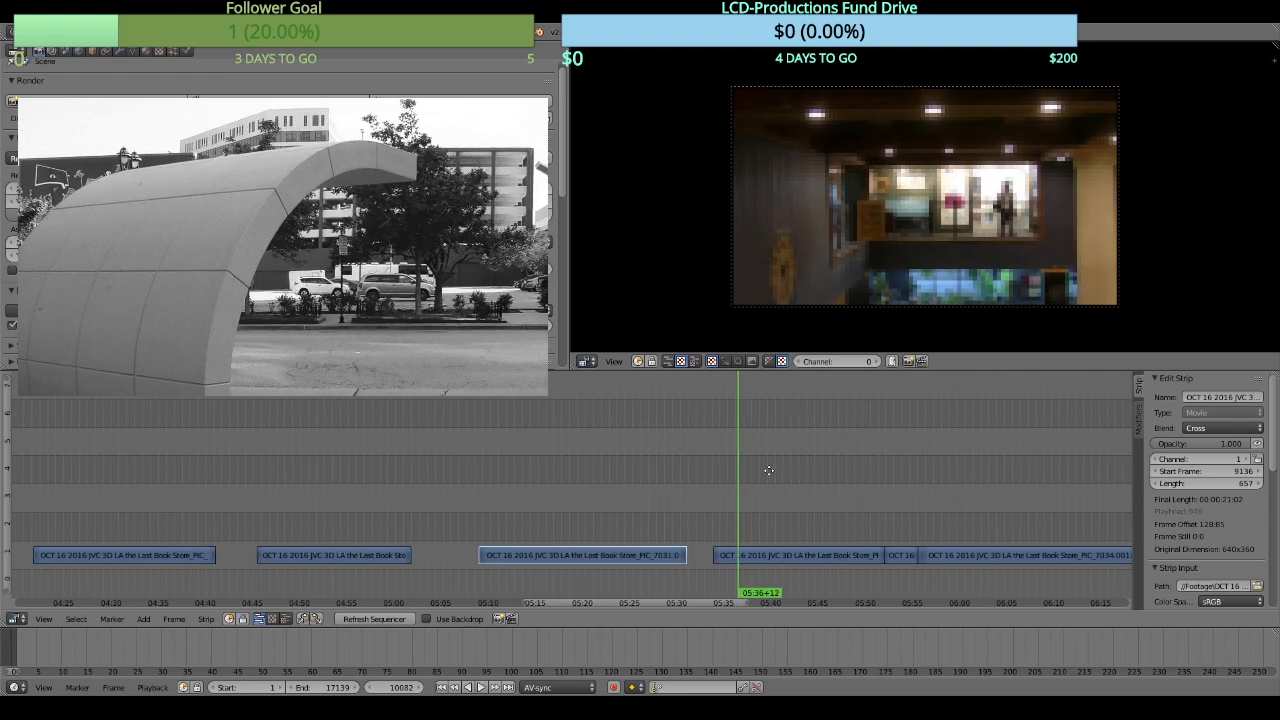
click(742, 517)
right_click(770, 563)
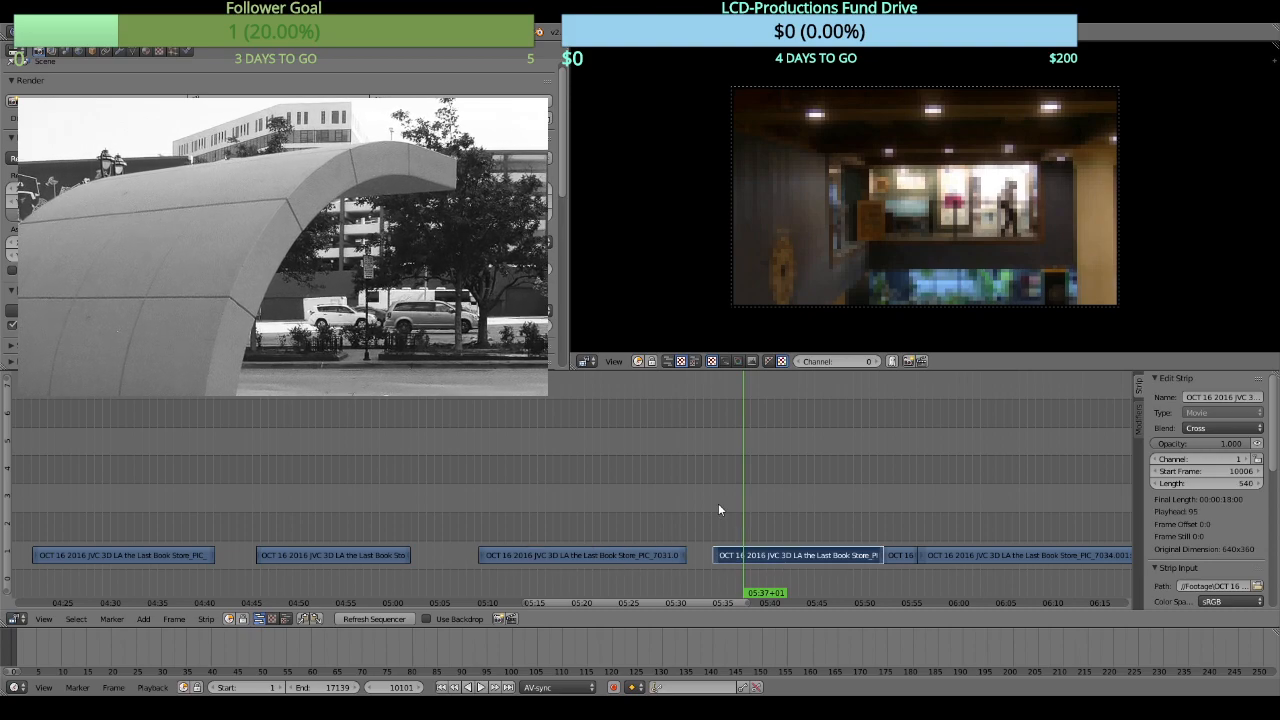
key(k)
key(Delete)
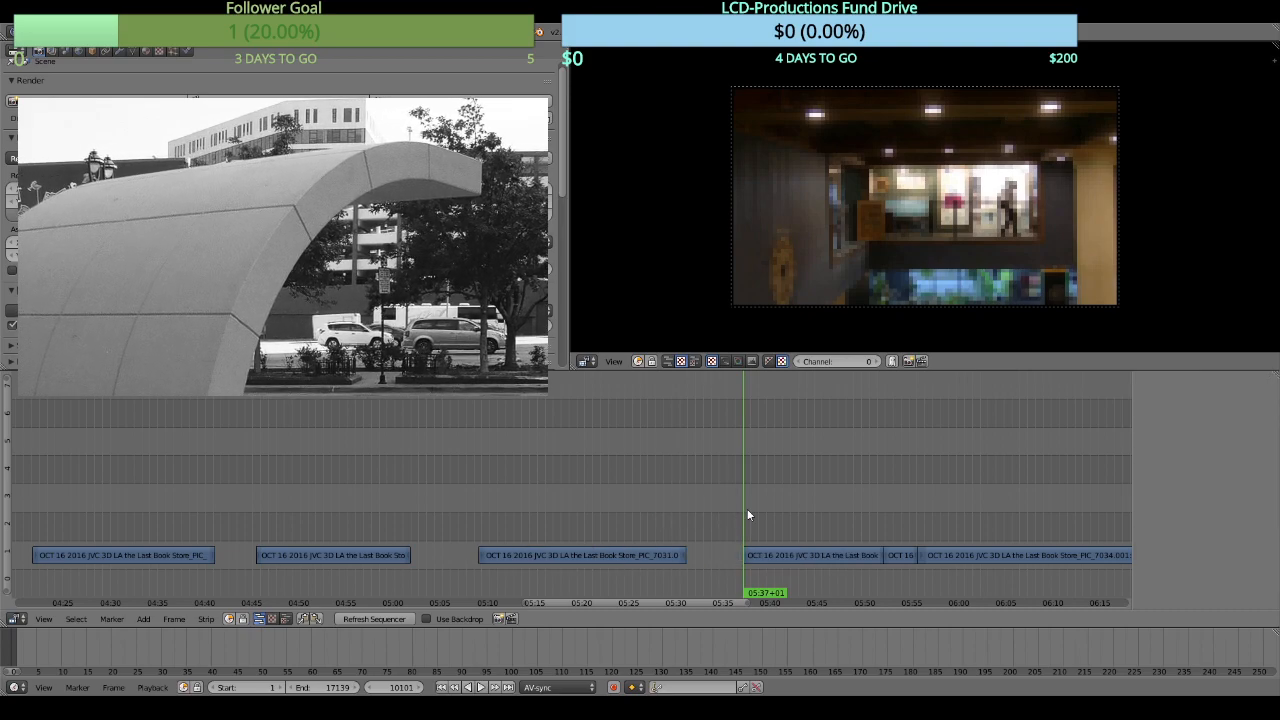
Play the clip following PIC_7031 towards its end, cut it at 05:49+20 and erase the piece after the cut
key(alt+a)
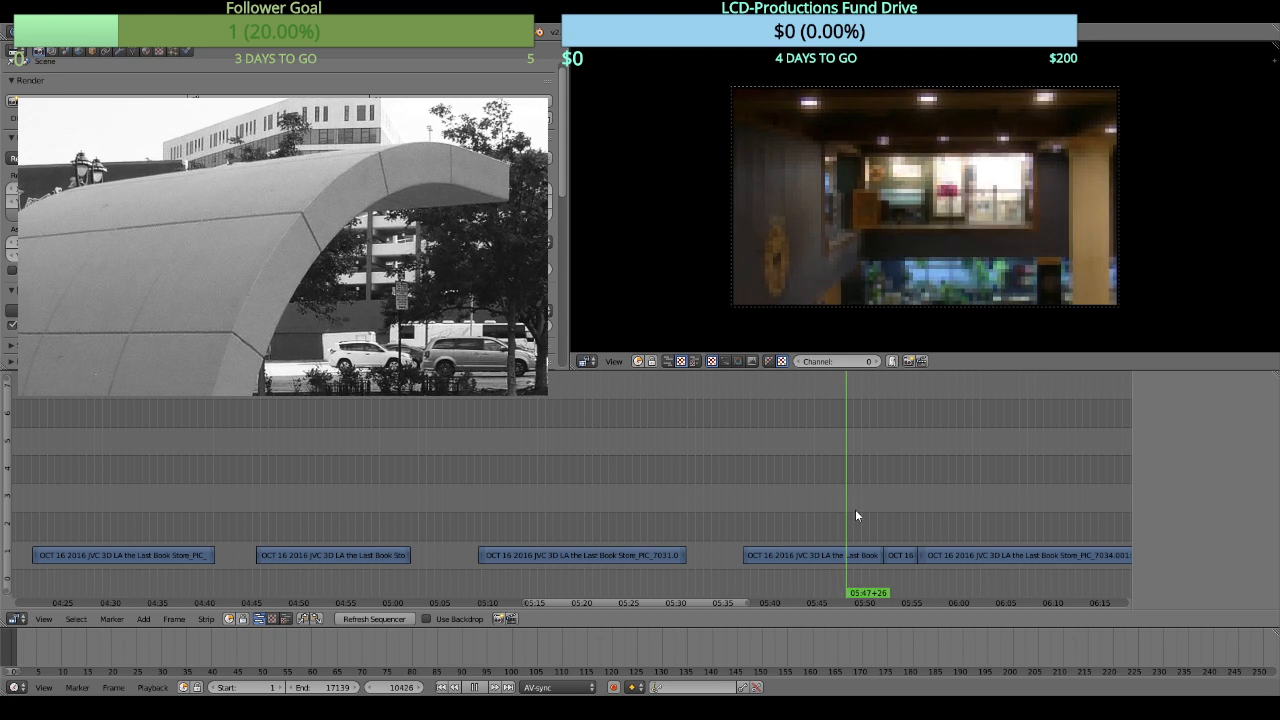
key(alt+a)
click(838, 559)
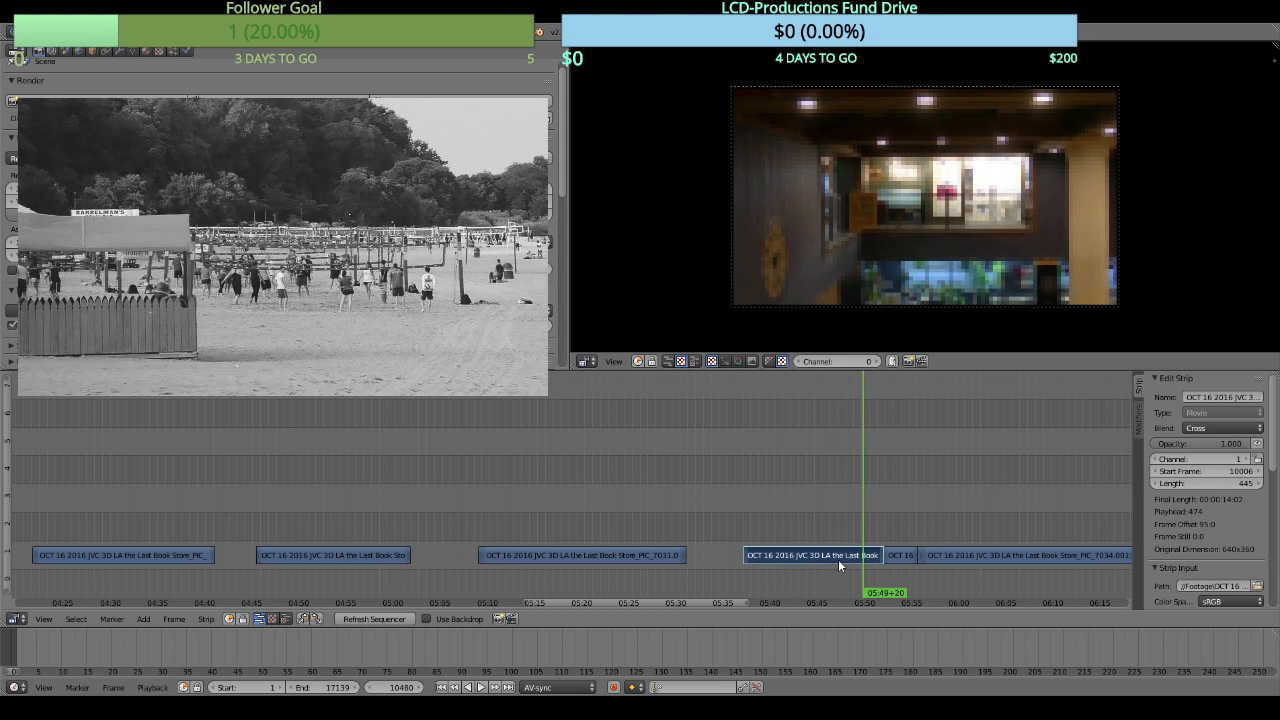
key(k)
key(x)
click(940, 506)
Check the very short clip just before PIC_7034 at 05:52+20 and erase it
drag(880, 511, 891, 522)
right_click(896, 550)
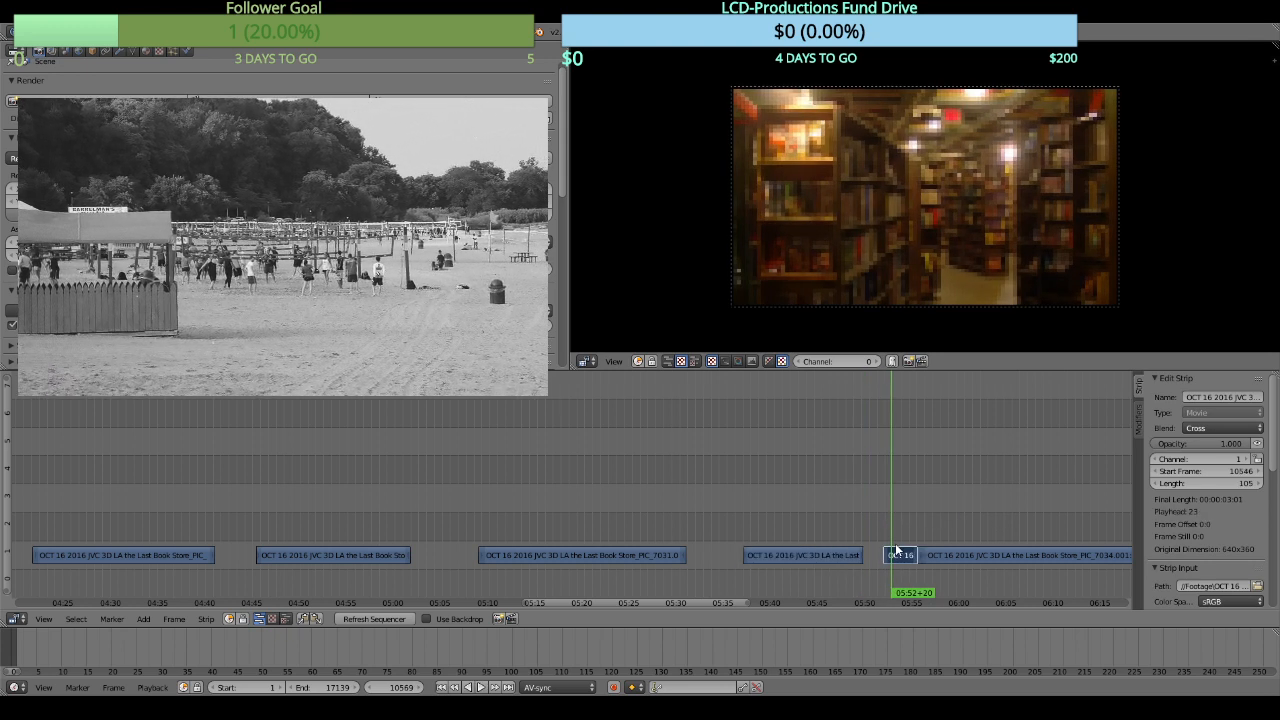
key(x)
click(898, 547)
Review the start of the PIC_7034 clip, cut it at 05:58+10 and erase the piece before the cut
key(Page_Up)
key(alt+a)
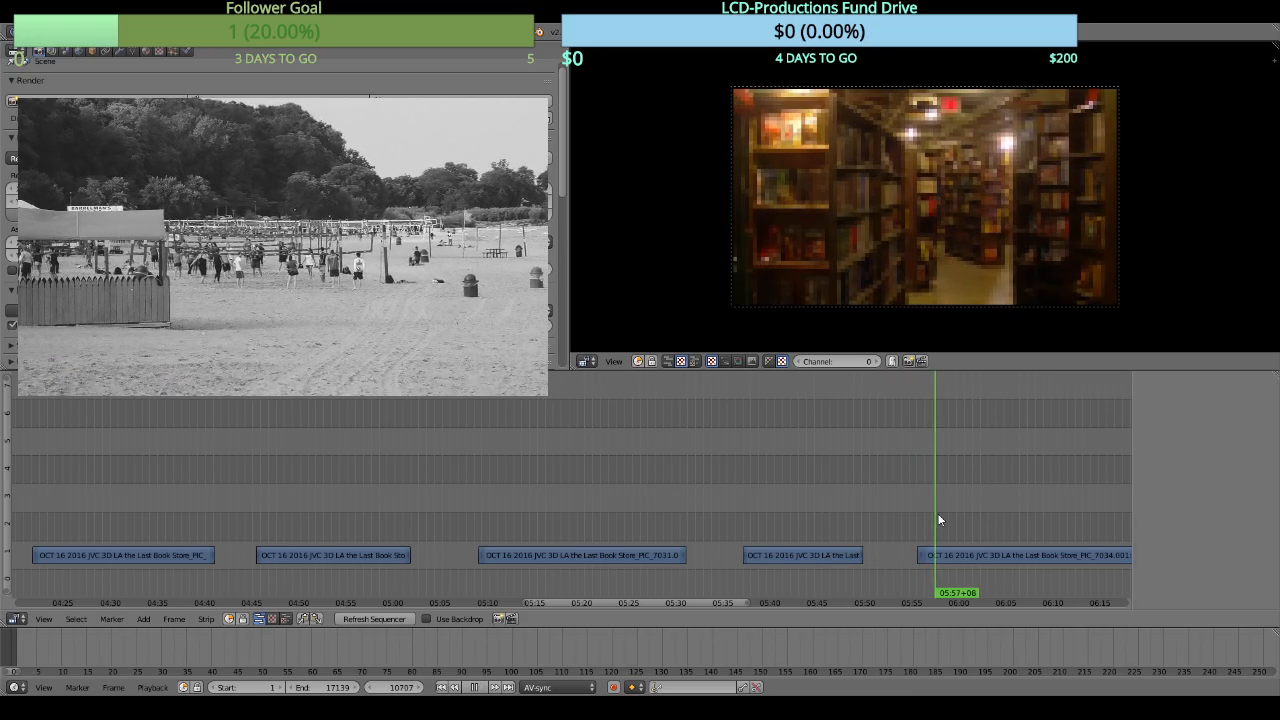
right_click(951, 548)
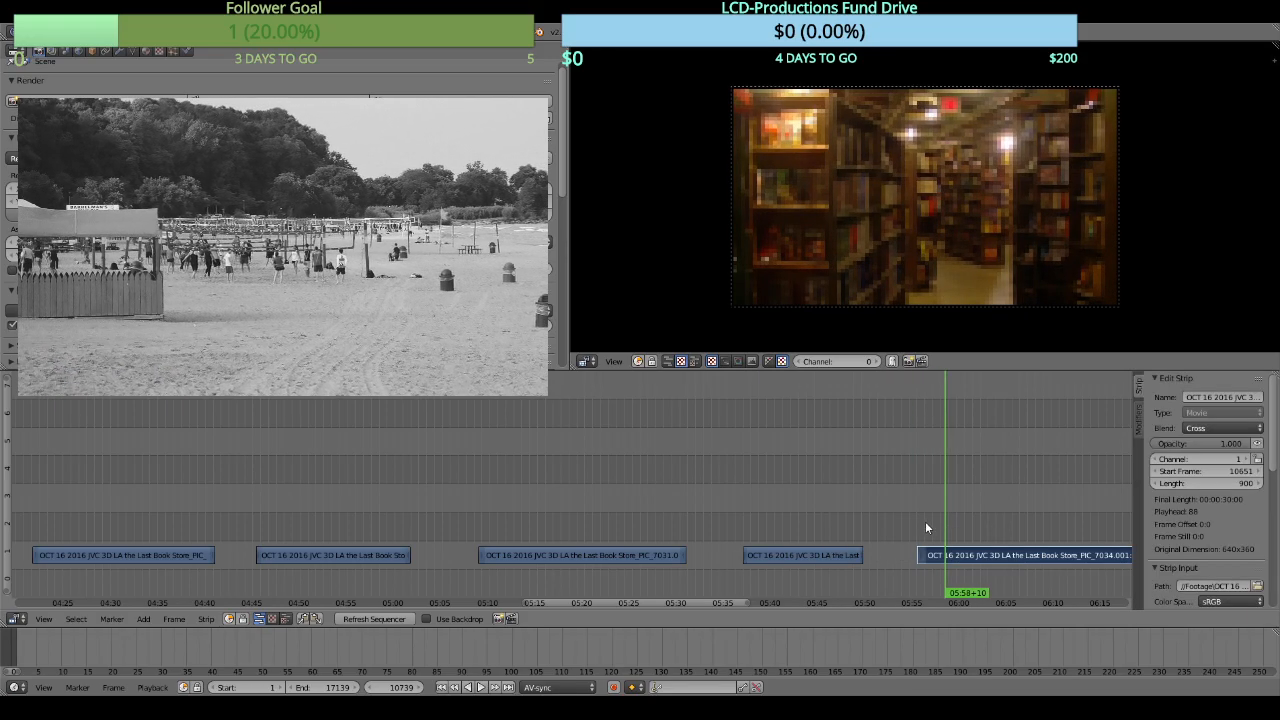
key(k)
key(x)
click(924, 519)
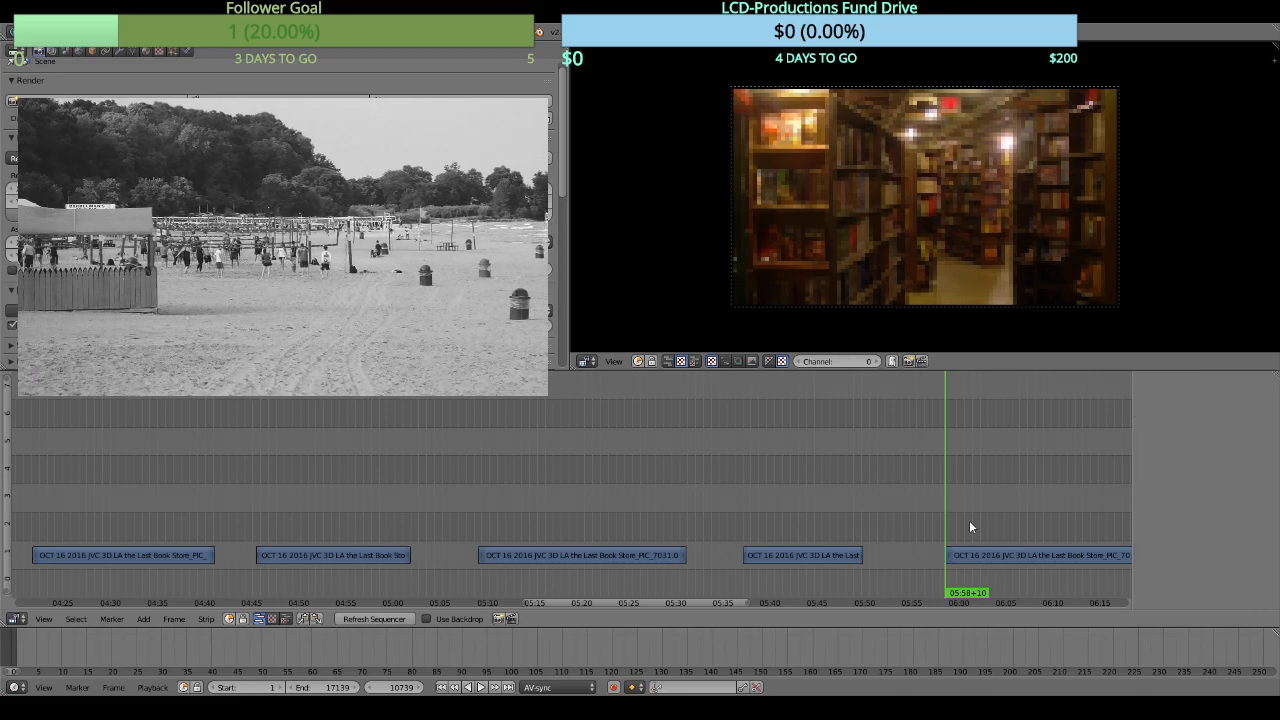
Play the PIC_7034 clip towards its end, cut it at 06:20+27 and erase the piece after the cut
middle_drag(969, 520, 622, 462)
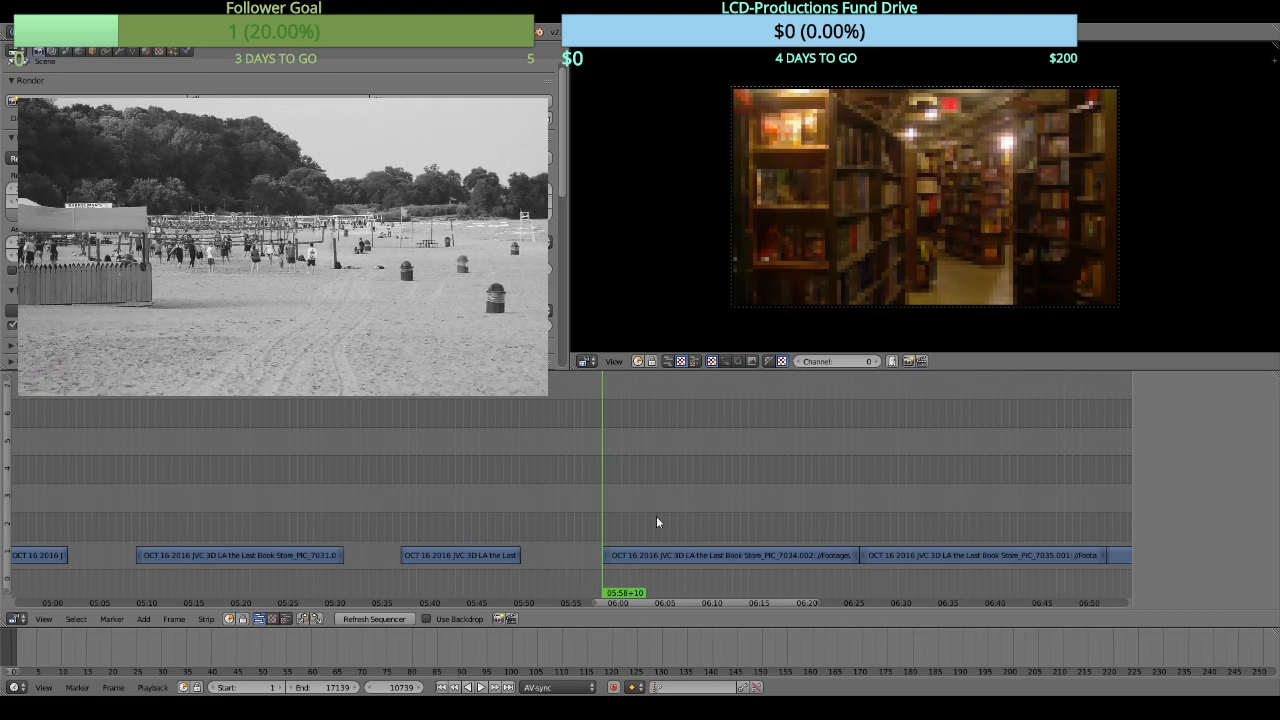
click(785, 525)
key(alt+a)
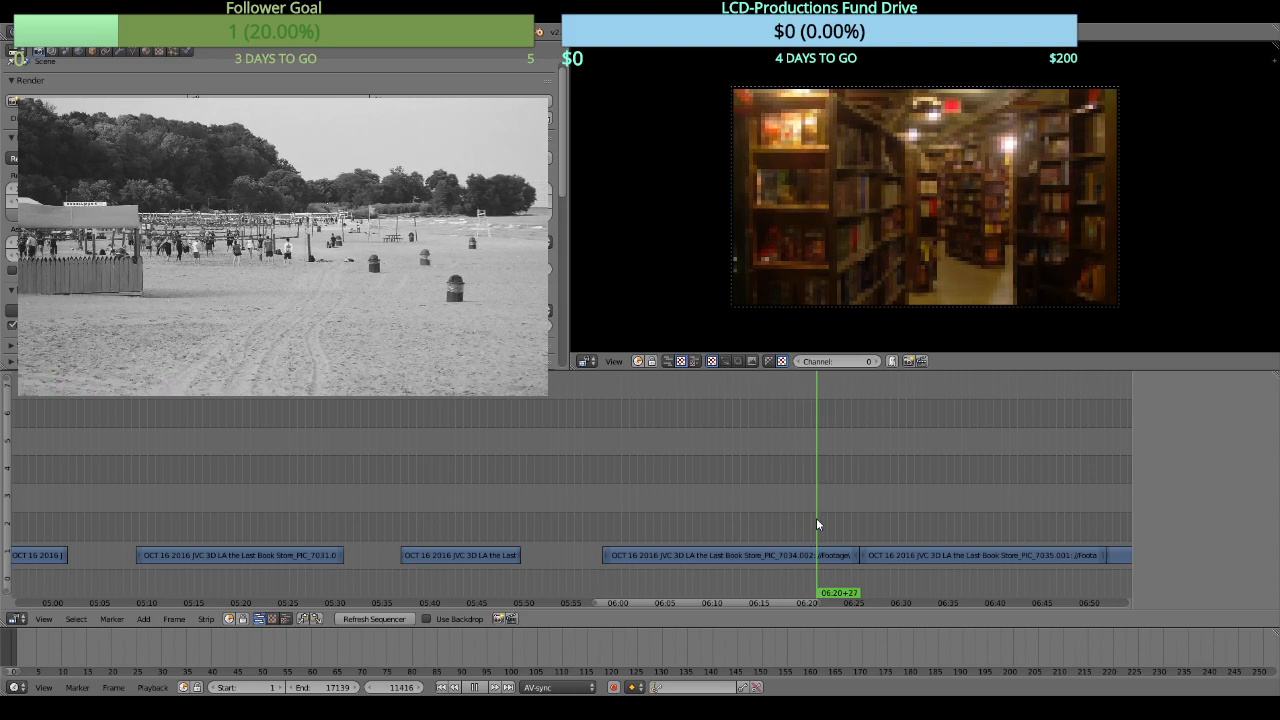
key(alt+a)
right_click(829, 562)
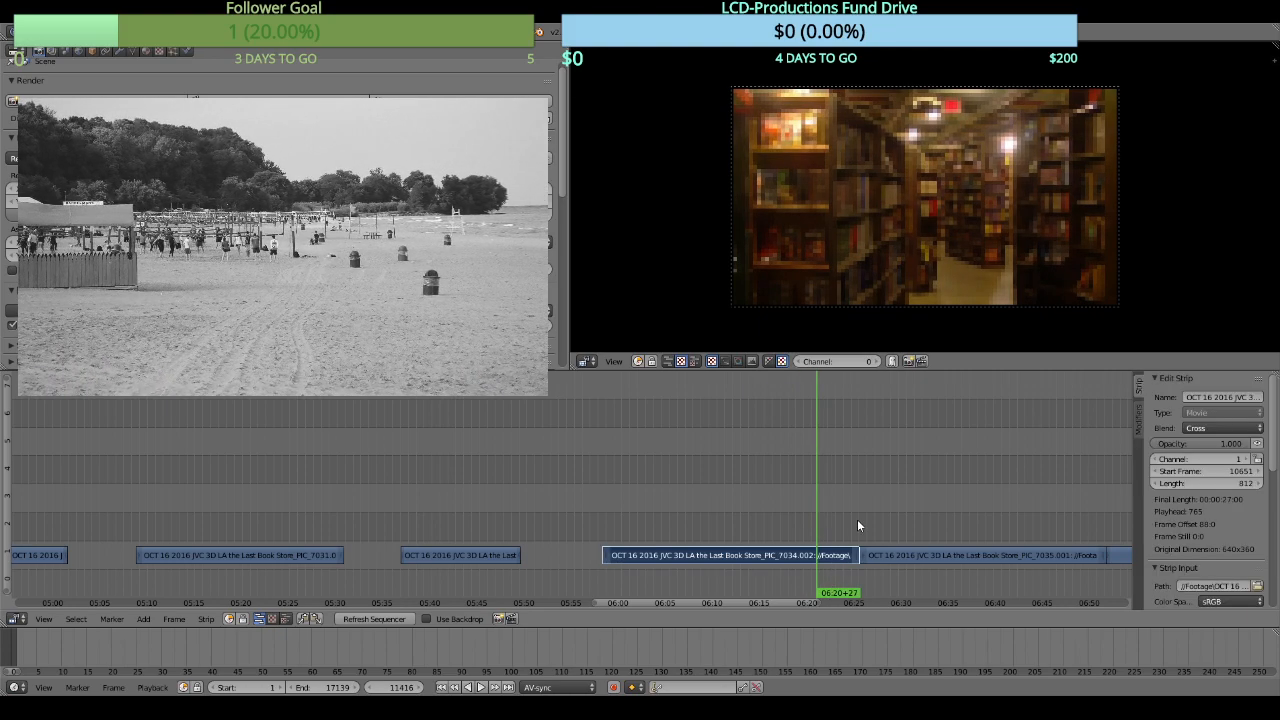
key(k)
key(x)
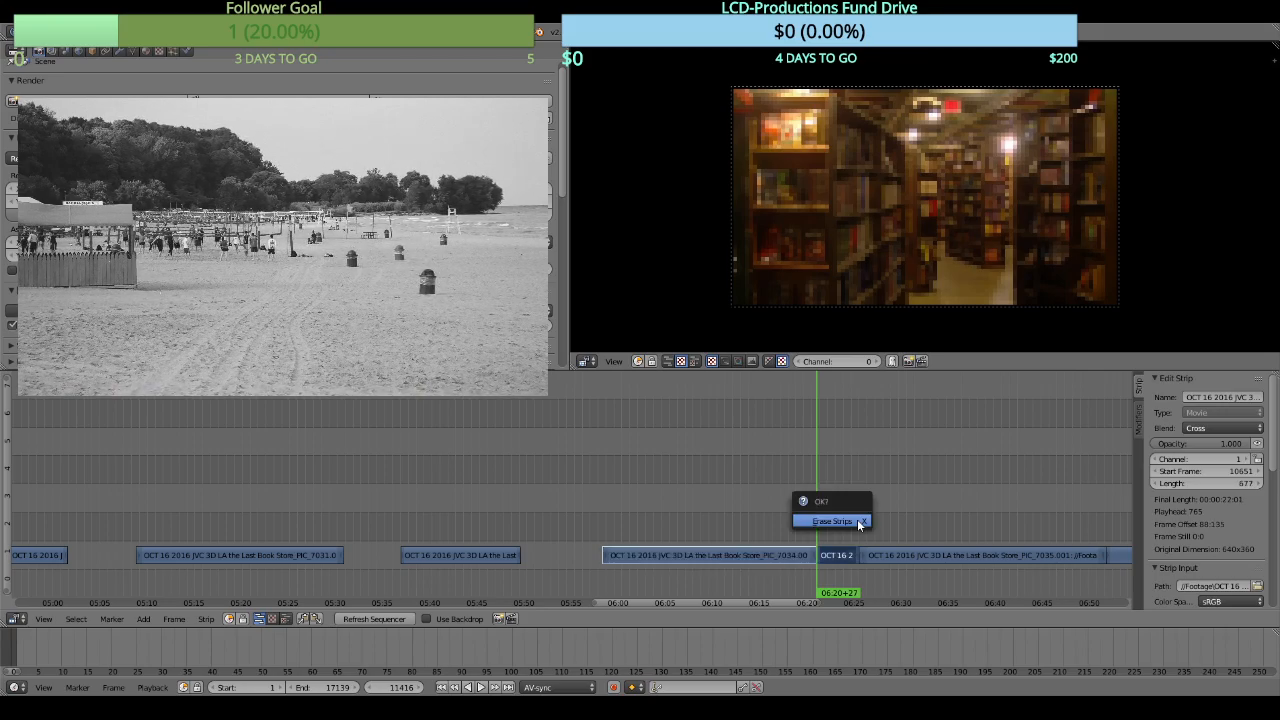
click(857, 520)
Review the start of the PIC_7035 clip, cut it at 06:29+11 and erase the piece before the cut
drag(875, 517, 895, 511)
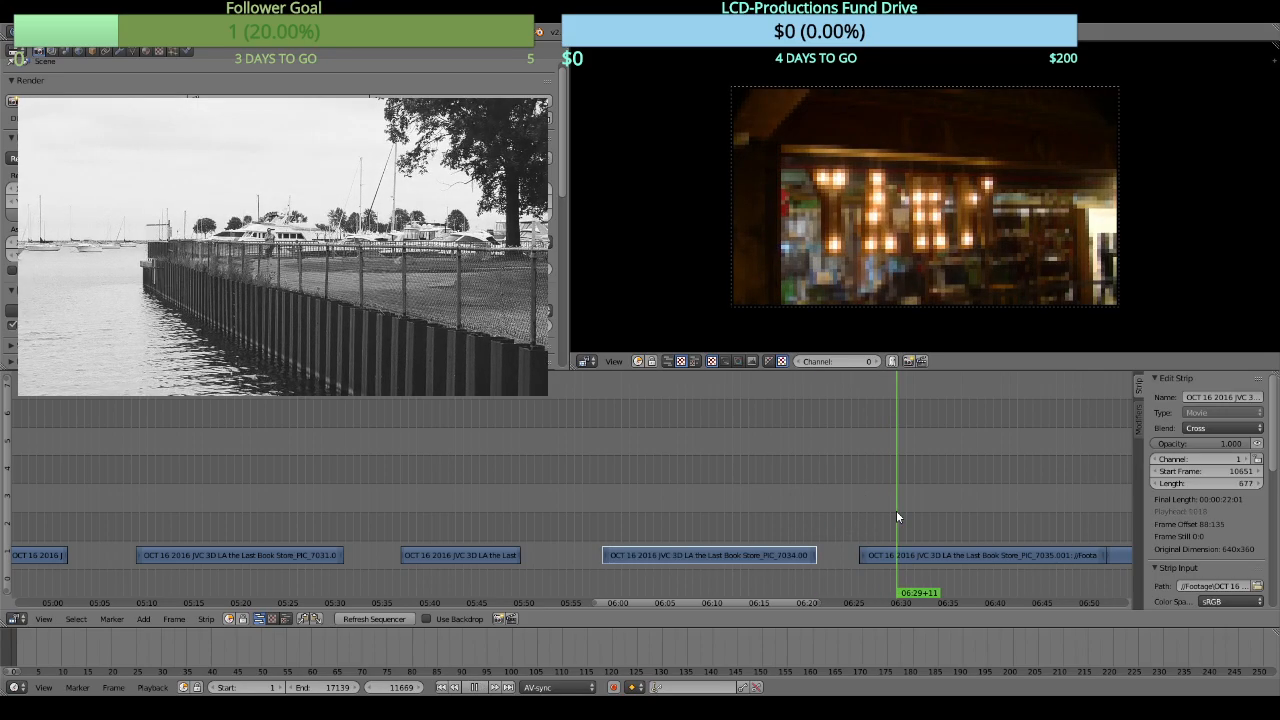
key(alt+a)
right_click(907, 554)
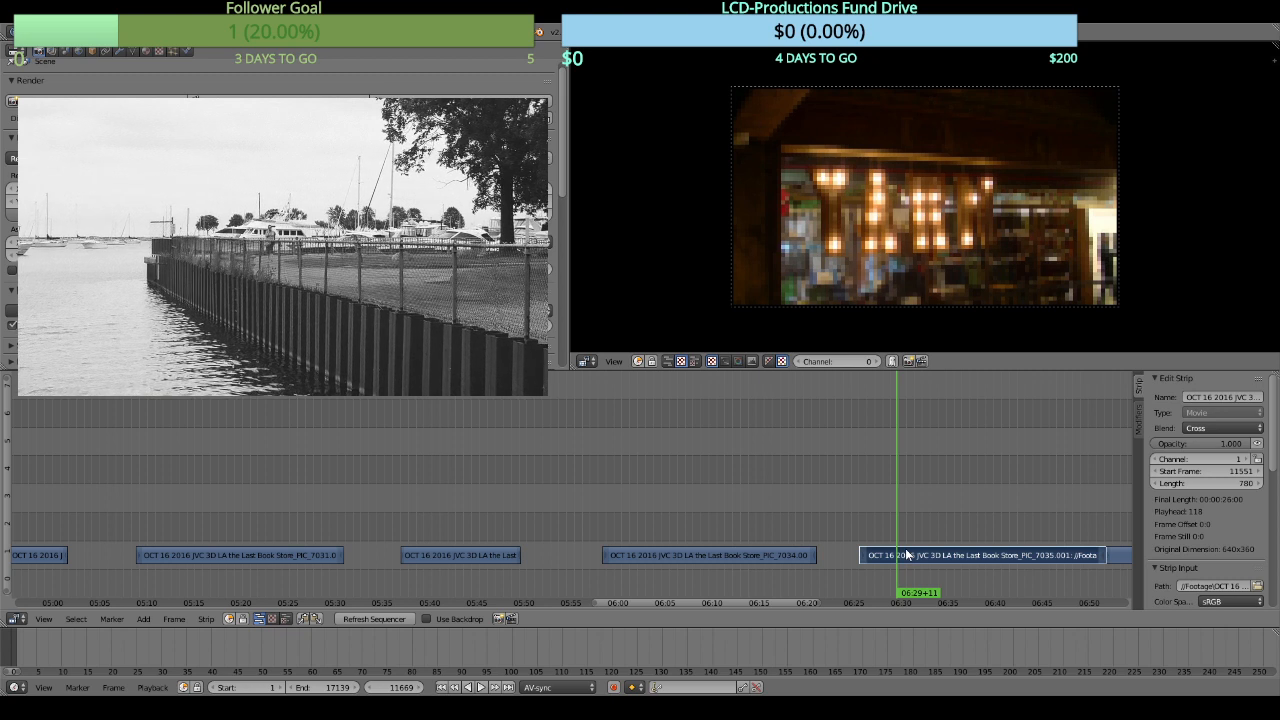
key(k)
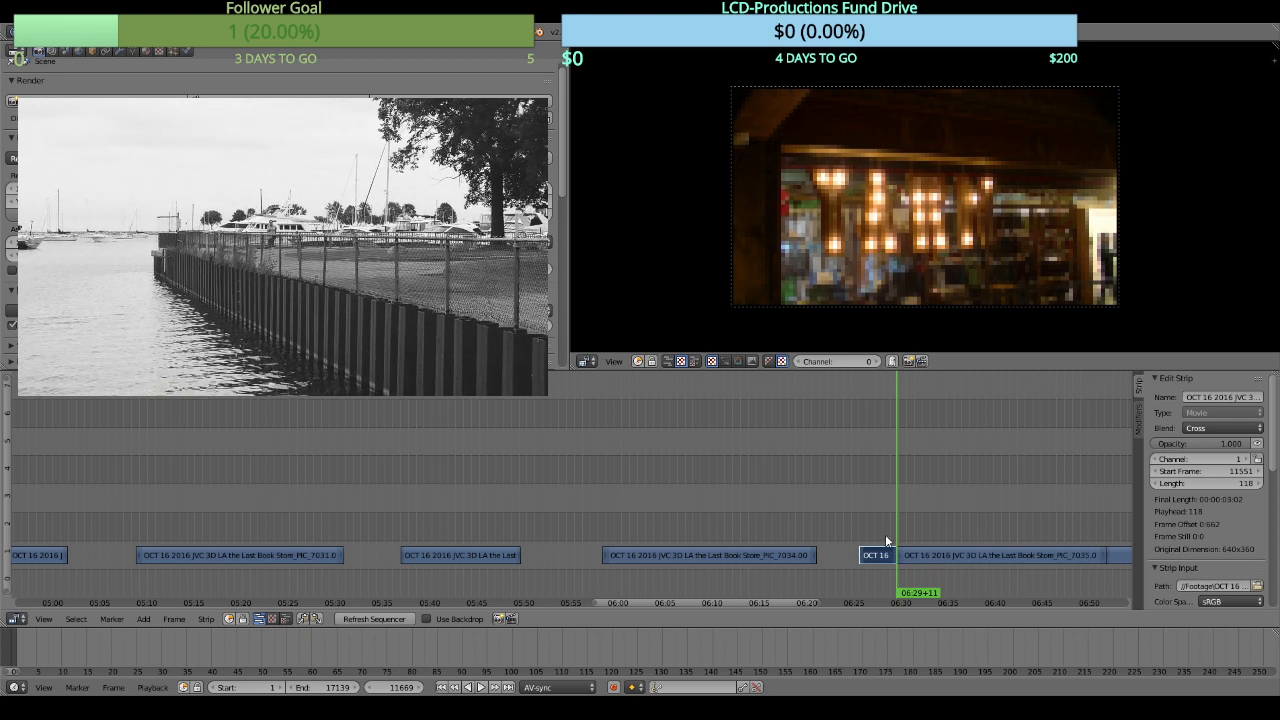
key(x)
click(887, 541)
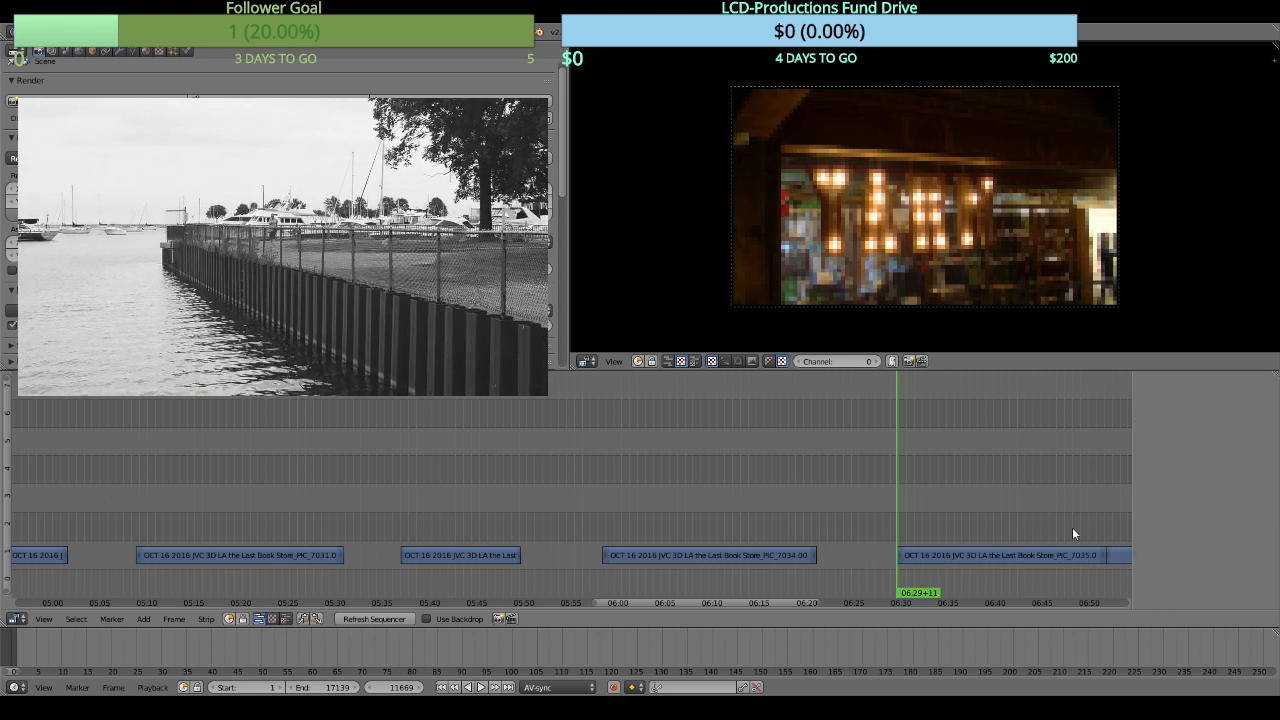
Cut the PIC_7035 clip near its end at 06:47+28 and erase the piece after the cut
click(1072, 527)
right_click(1053, 555)
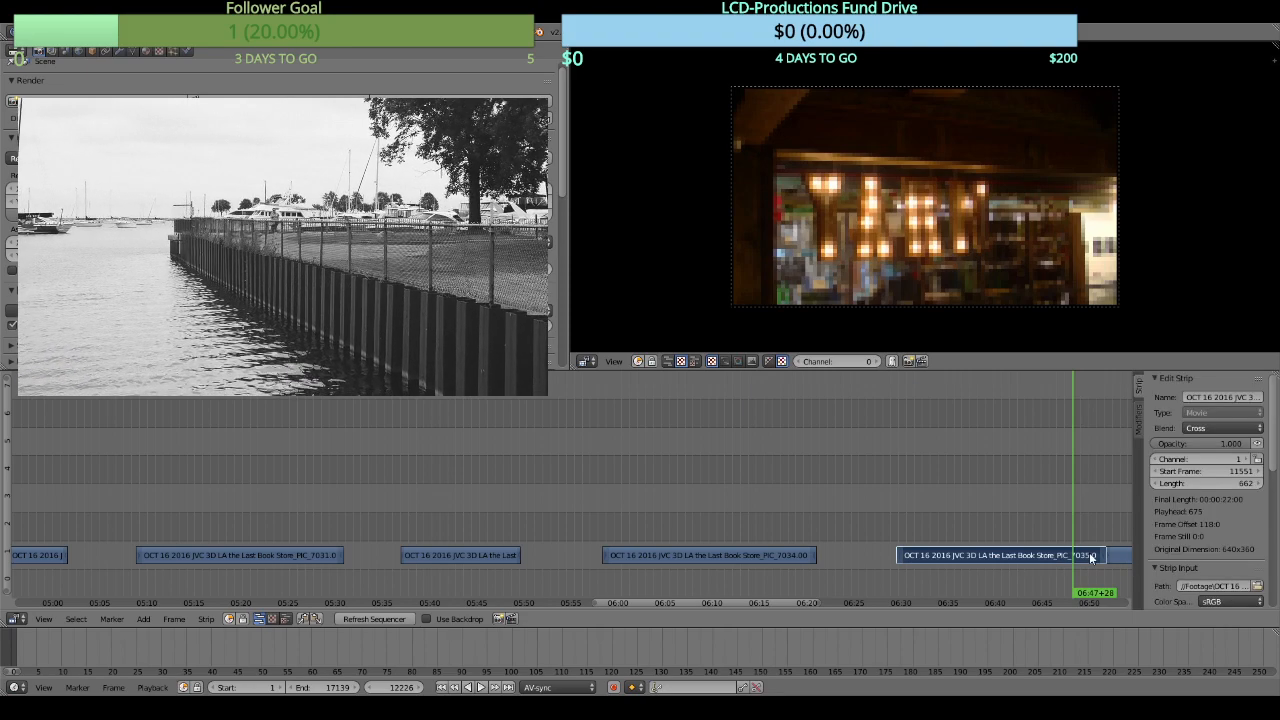
key(k)
key(x)
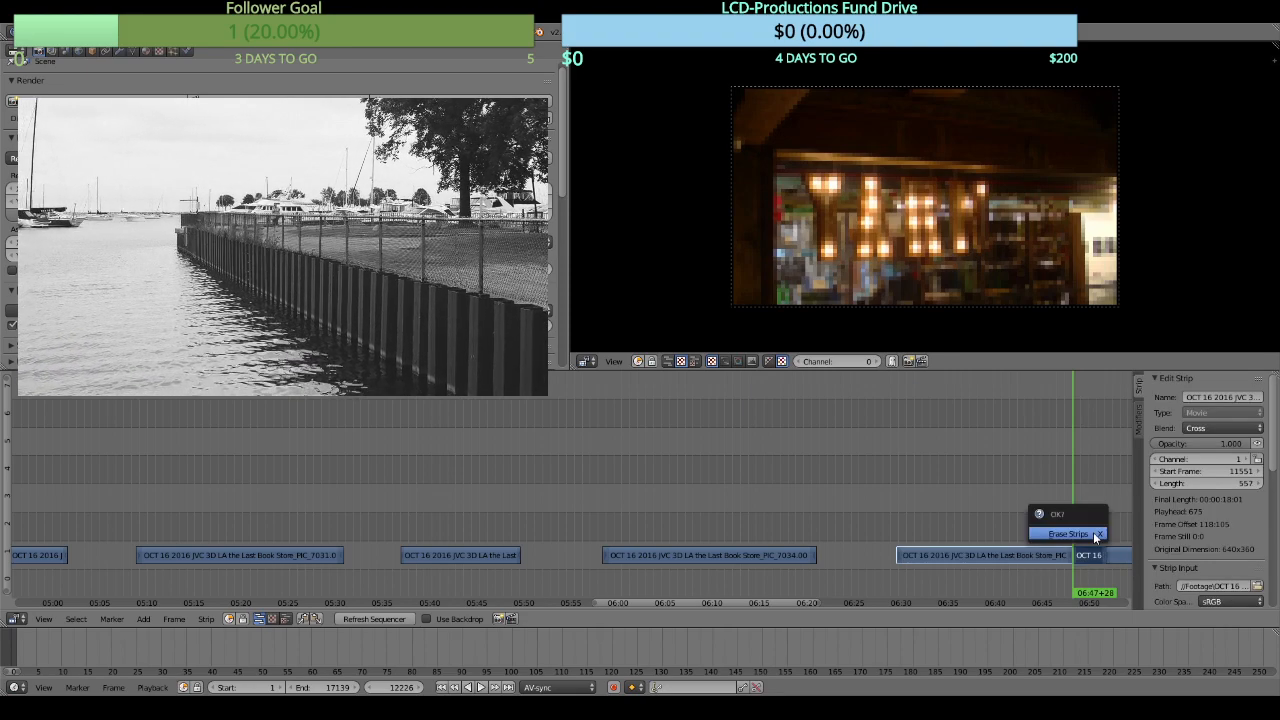
click(1067, 534)
Review the short clip before PIC_7037, then cut PIC_7037 at 07:00+03 and erase the piece before the cut
mouse_move(1089, 530)
middle_down()
mouse_move(745, 520)
mouse_move(757, 517)
middle_up()
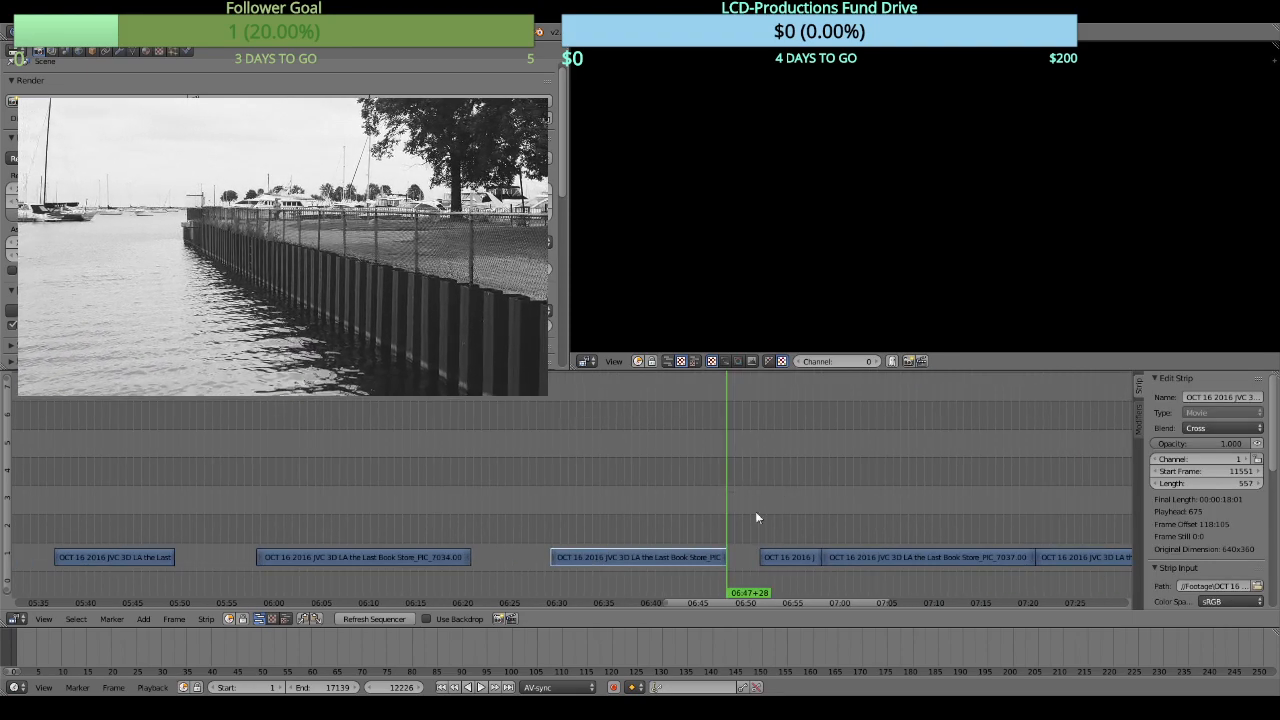
key(alt+a)
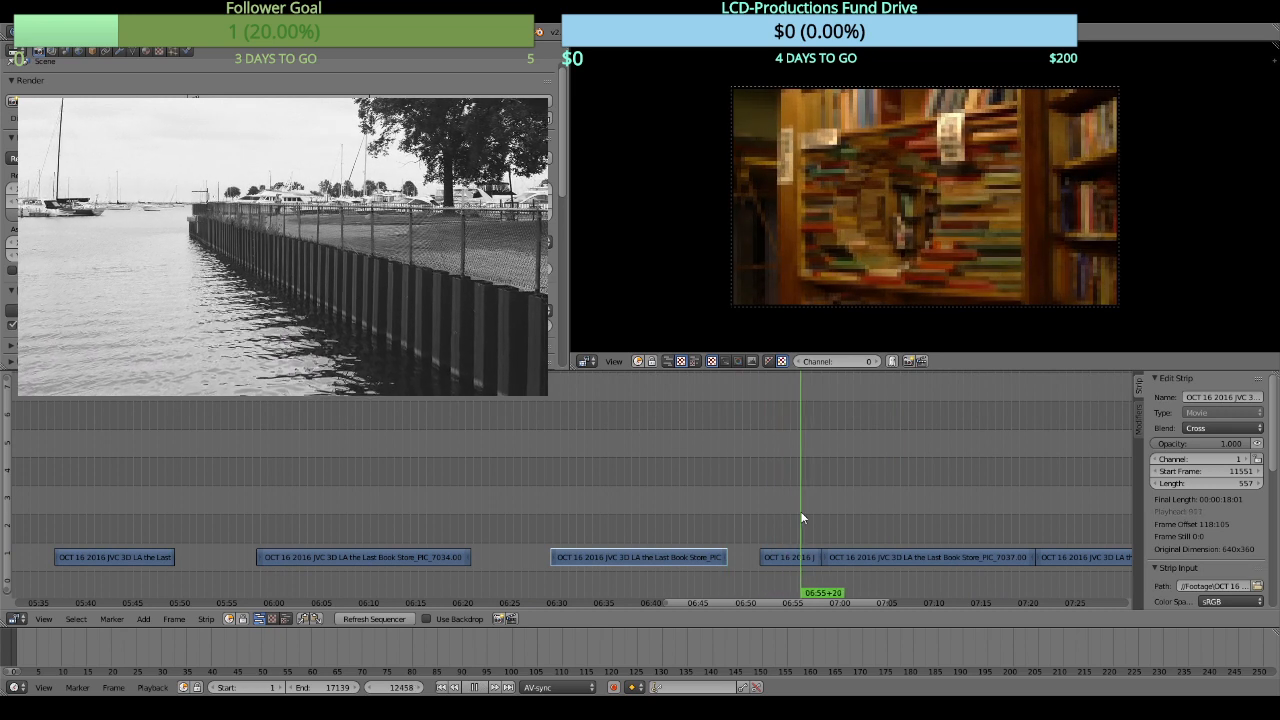
key(alt+a)
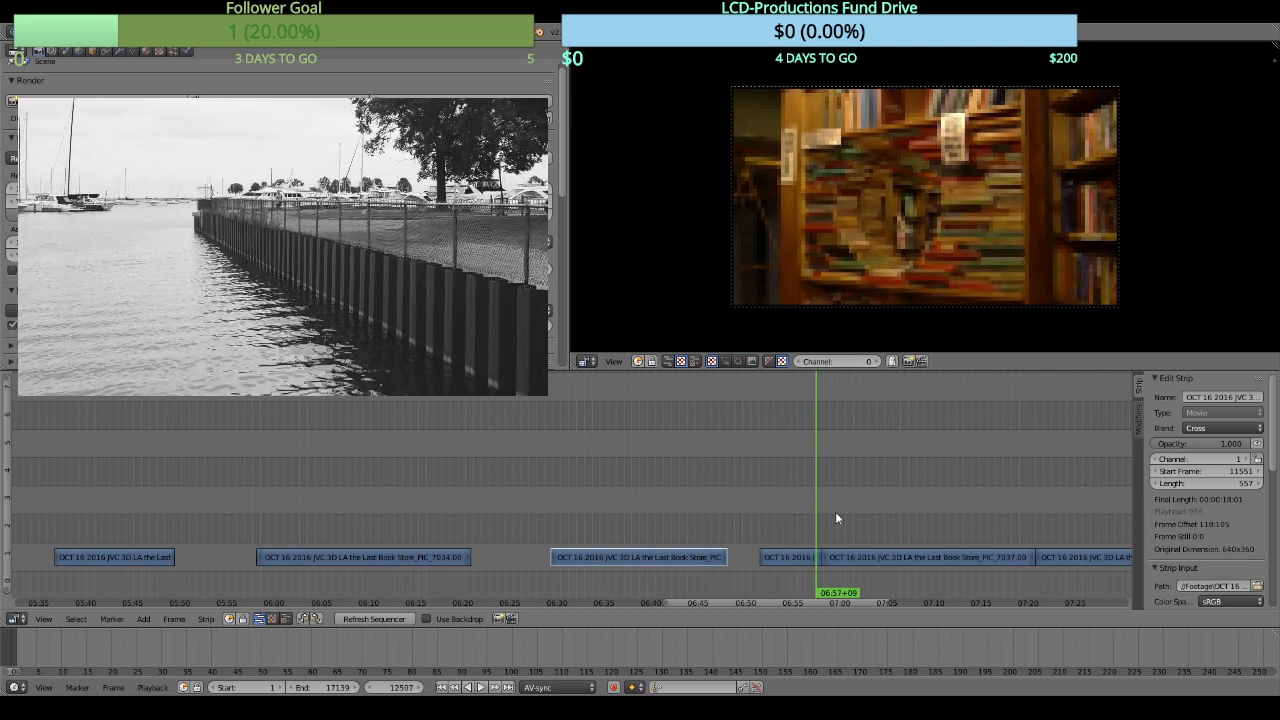
drag(835, 511, 841, 509)
right_click(844, 556)
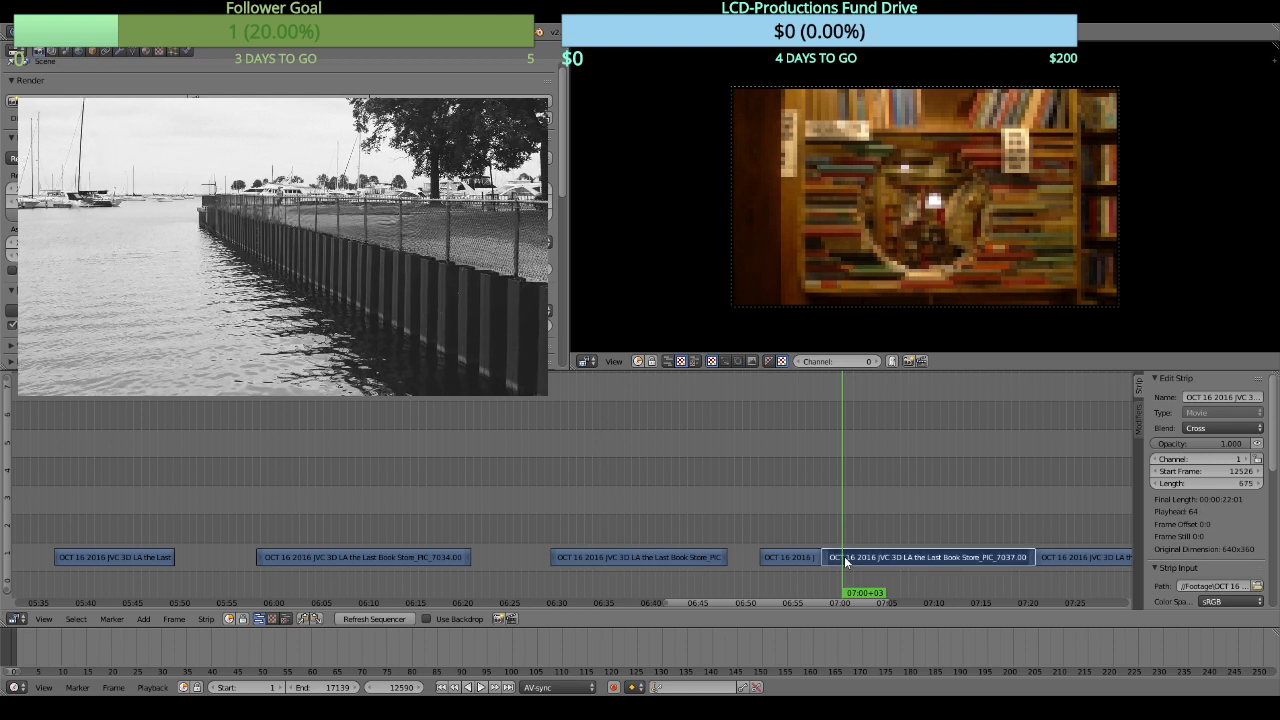
key(k)
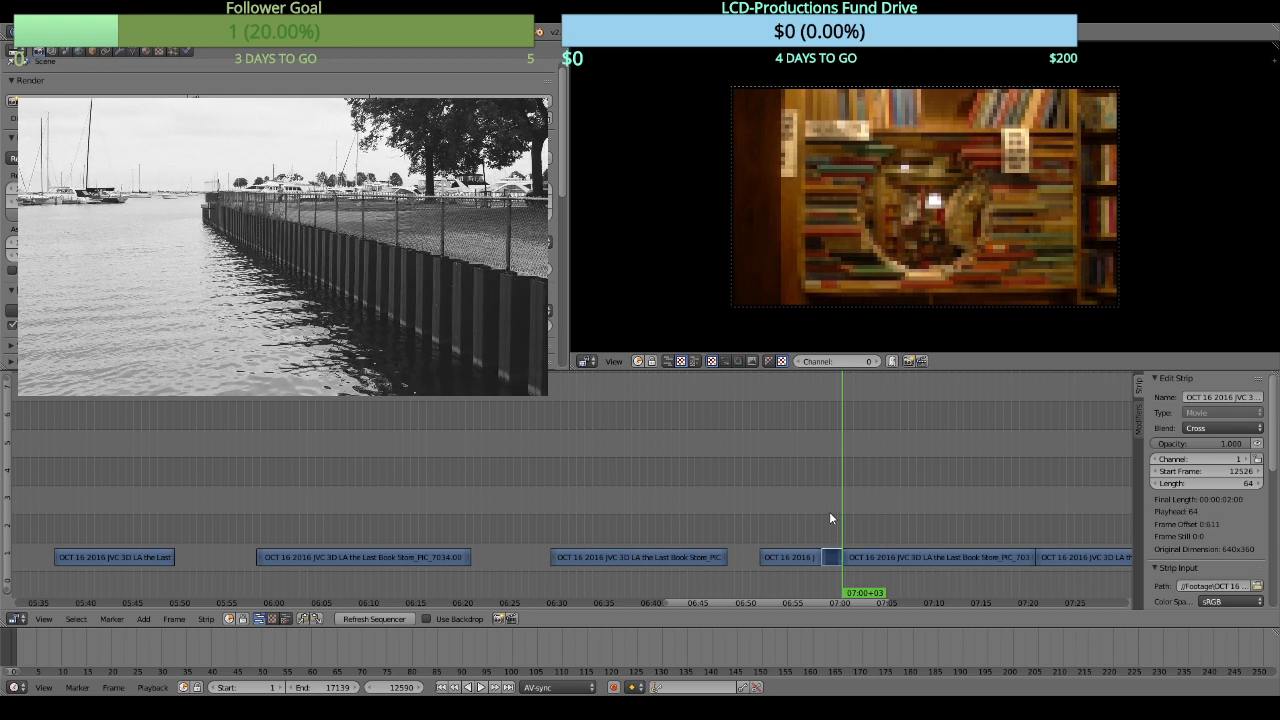
key(Delete)
Play the PIC_7037 clip towards its end, cut it at 07:17+16 and erase the piece after the cut
key(alt+a)
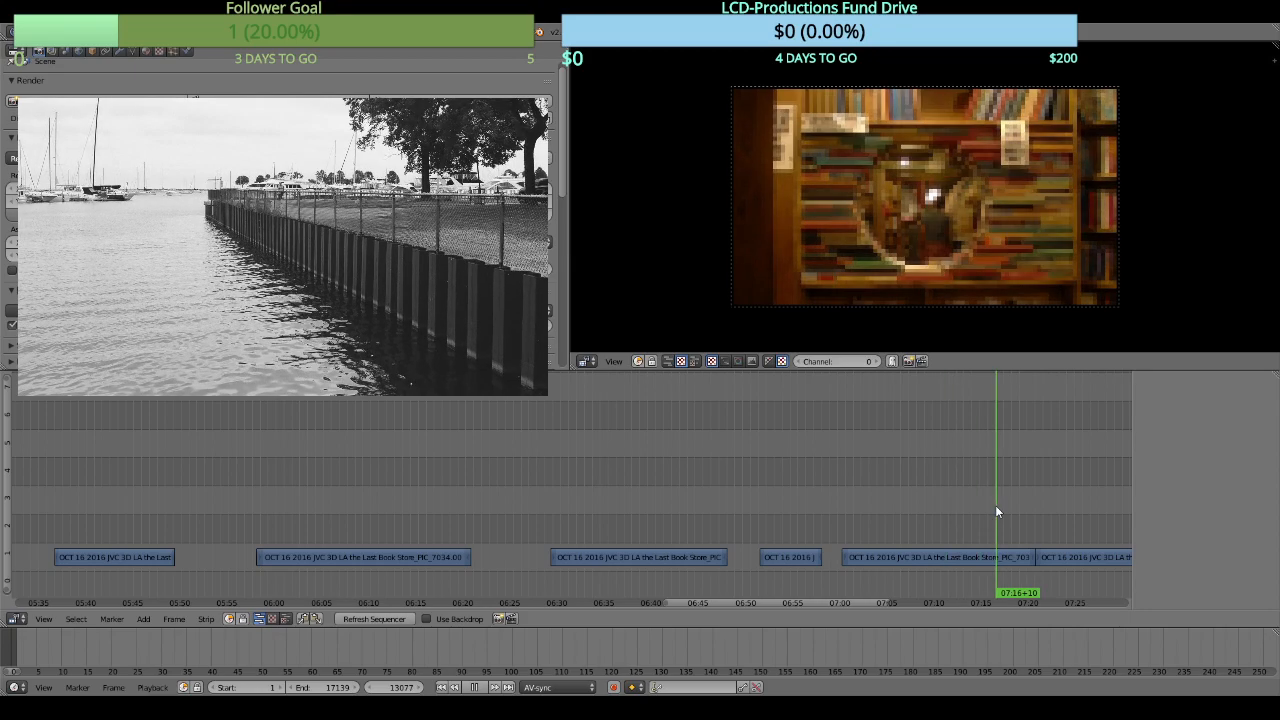
key(alt+a)
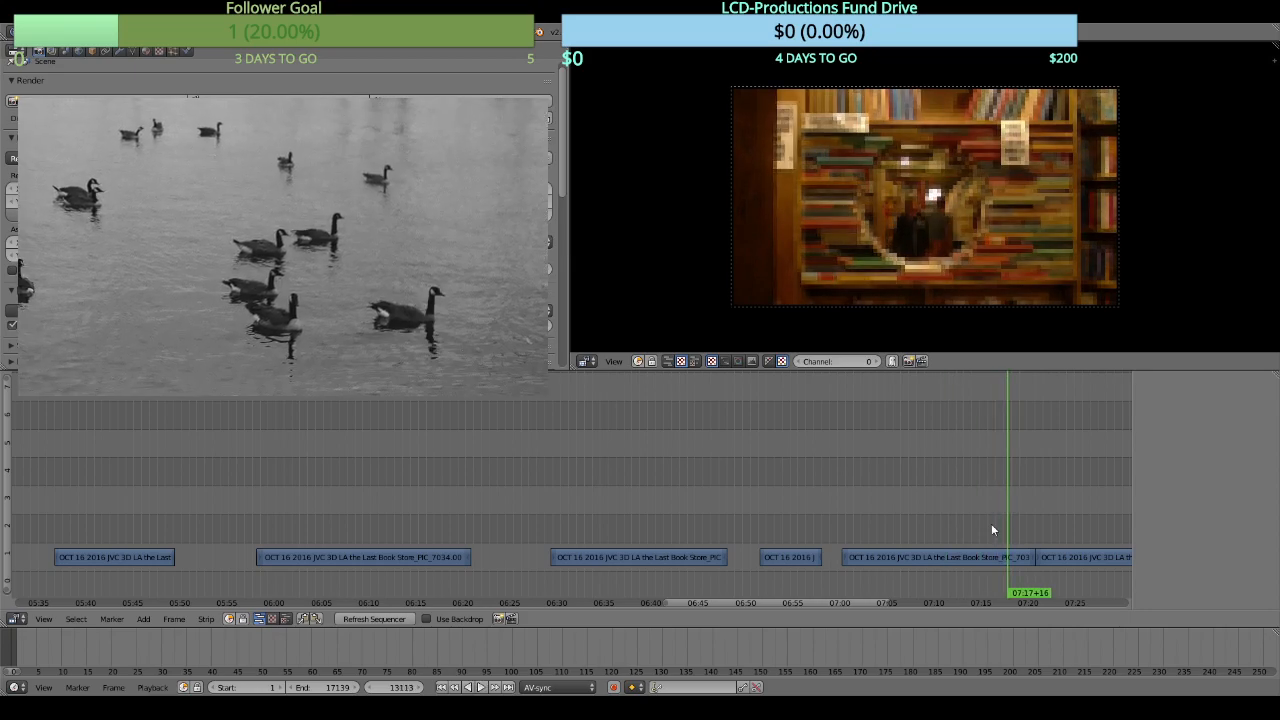
right_click(974, 557)
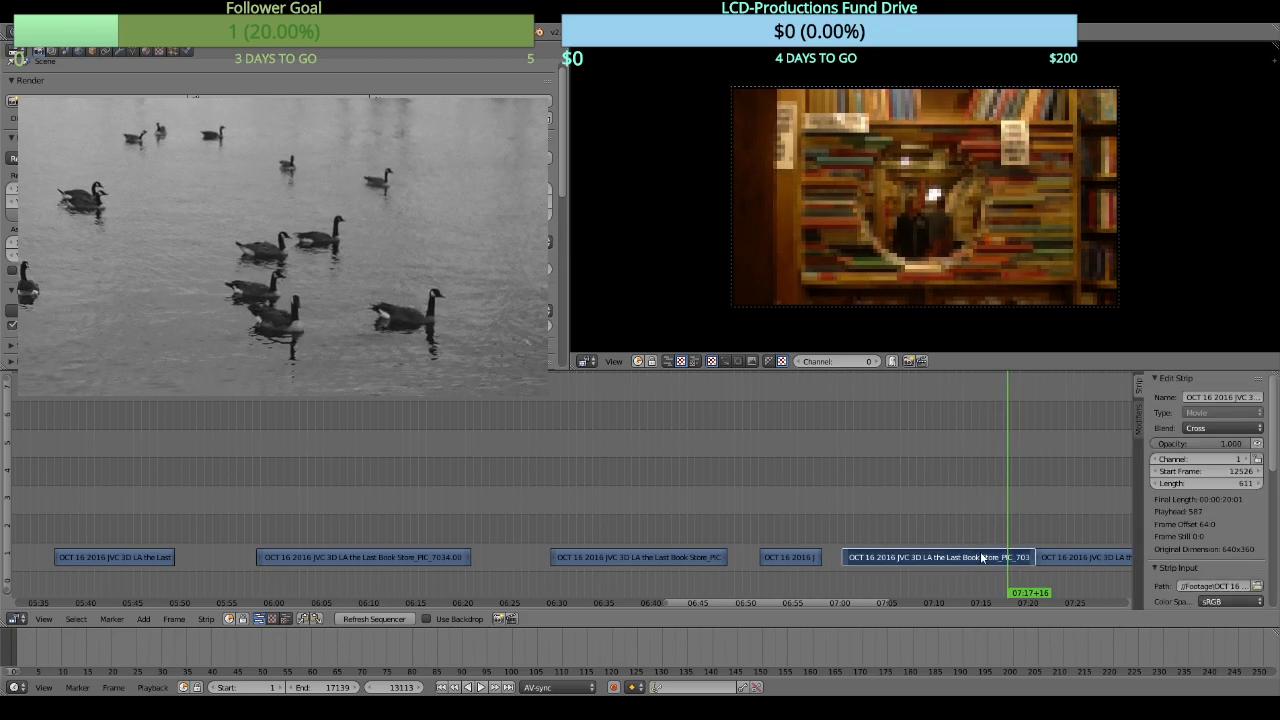
key(k)
key(x)
click(1078, 511)
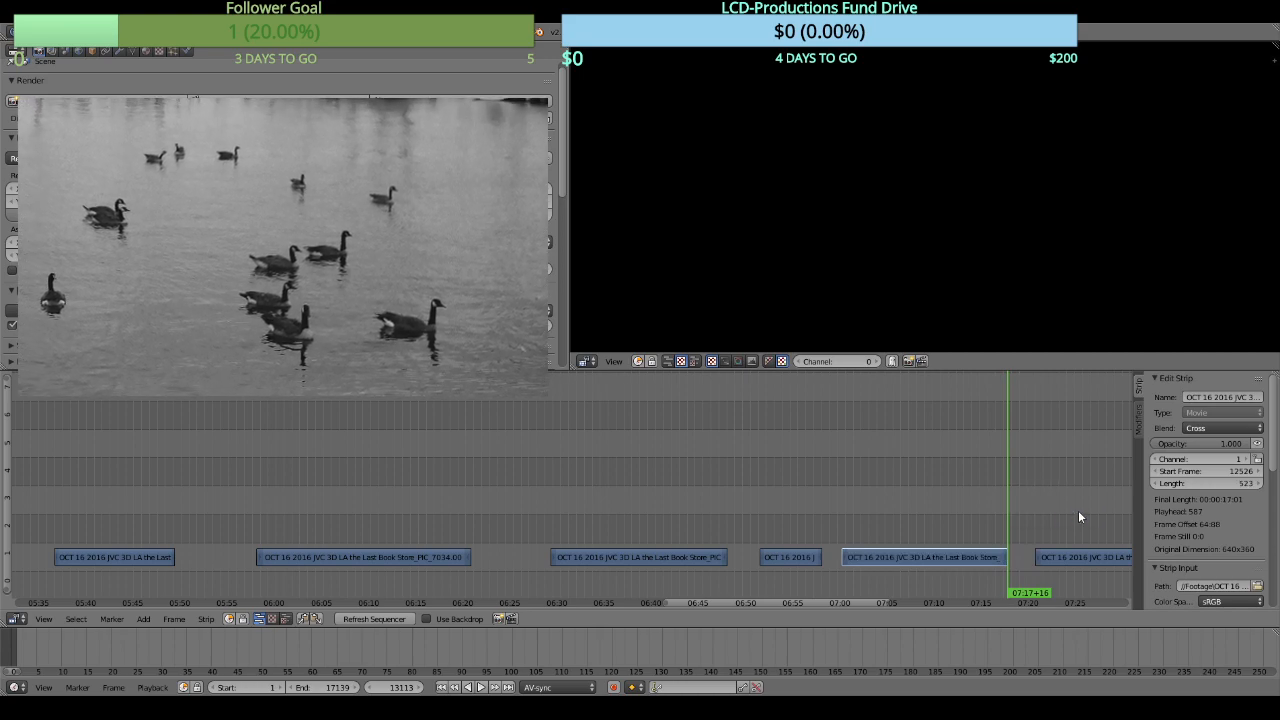
Check the start of the clip following PIC_7037, cut it at 07:22+18 and erase the piece before the cut
middle_drag(1079, 517, 795, 485)
drag(764, 508, 779, 510)
right_click(797, 559)
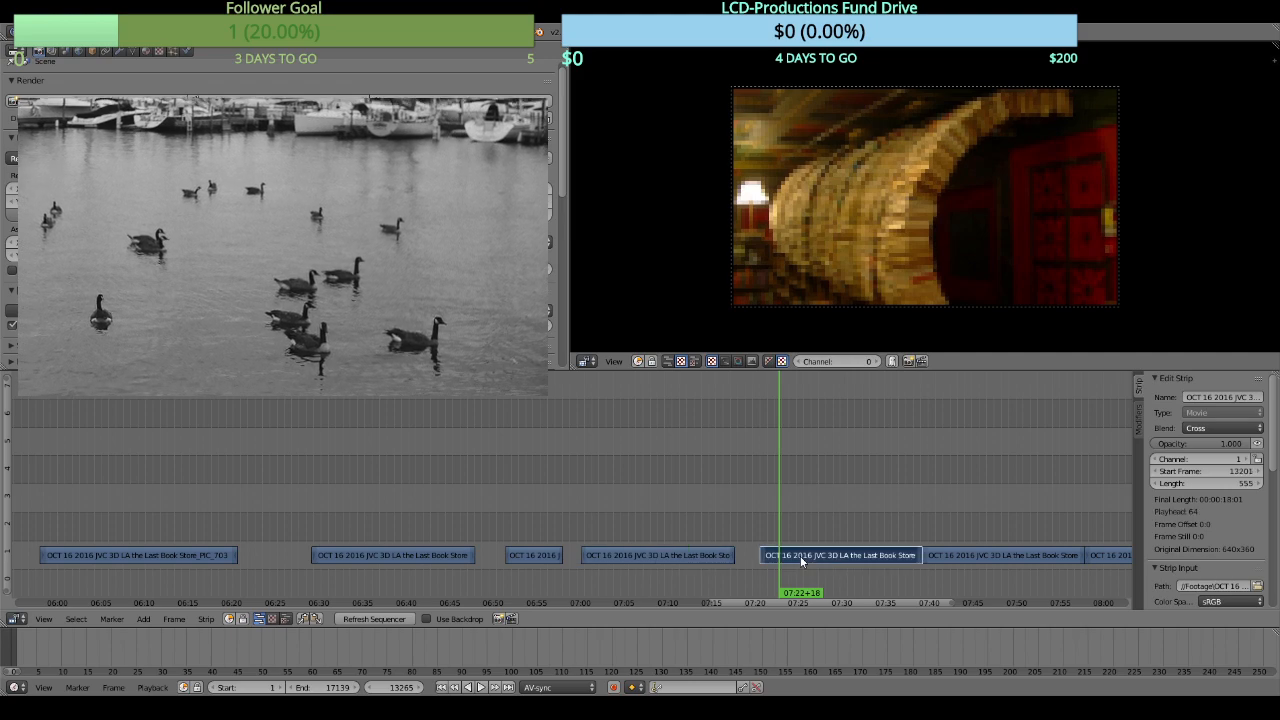
key(k)
key(x)
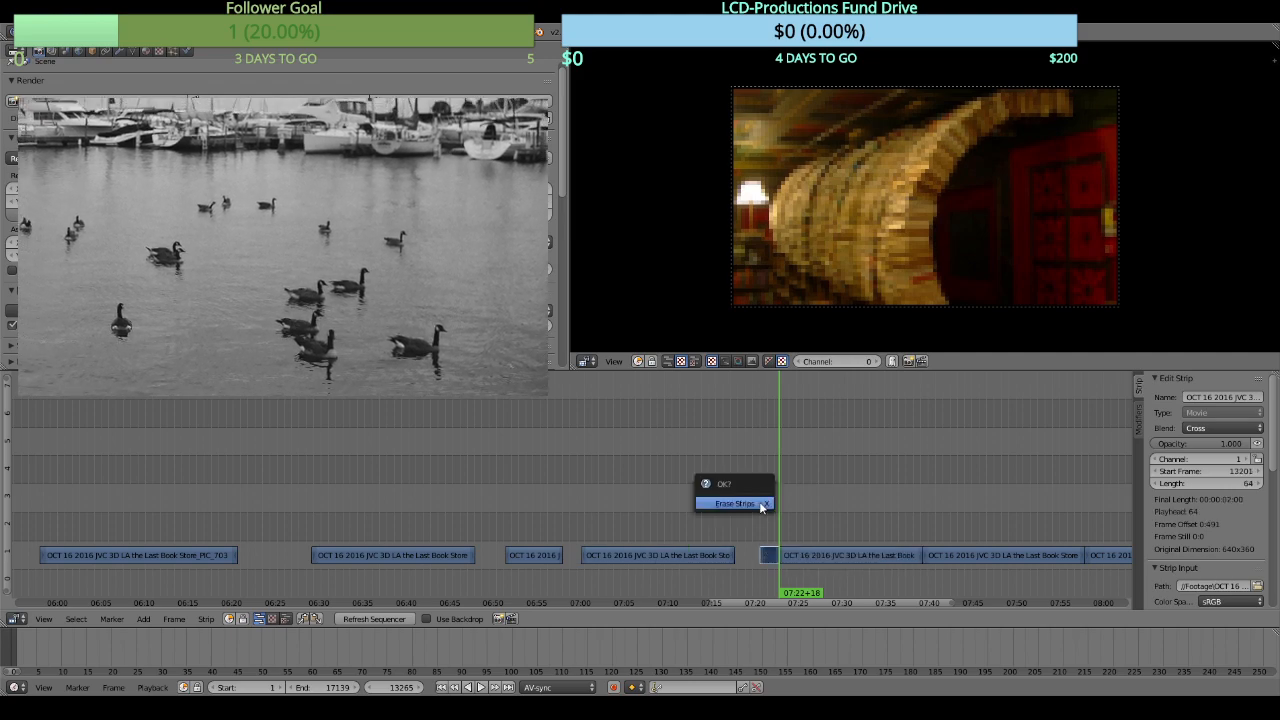
click(759, 501)
Play the clip following PIC_7037 towards its end, cut it at 07:34+09 and erase the piece after the cut
key(alt+a)
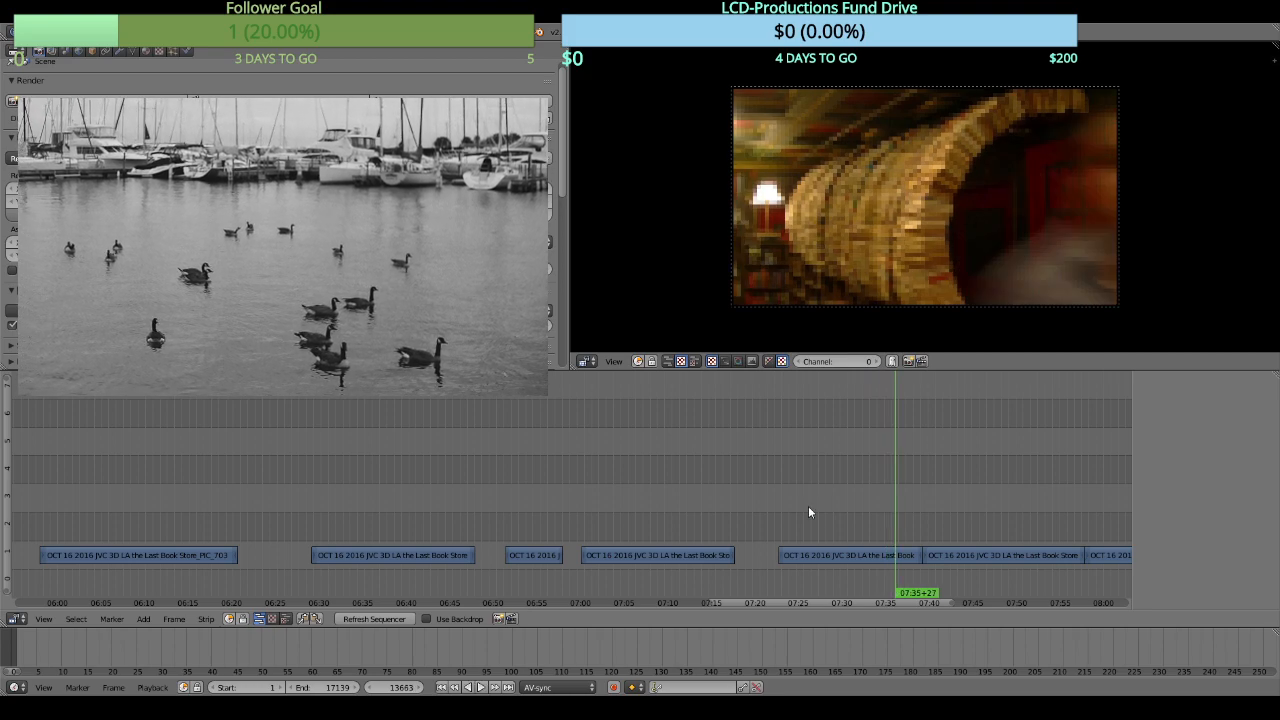
click(809, 512)
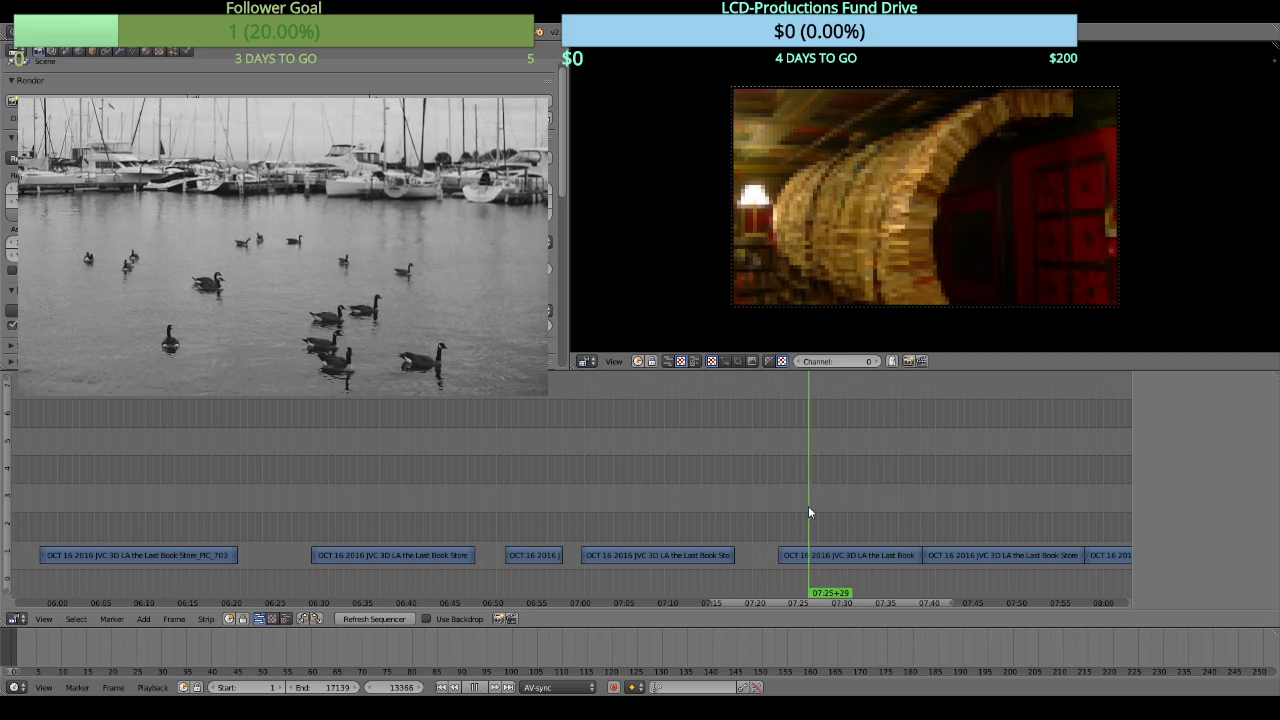
drag(809, 512, 884, 546)
right_click(883, 550)
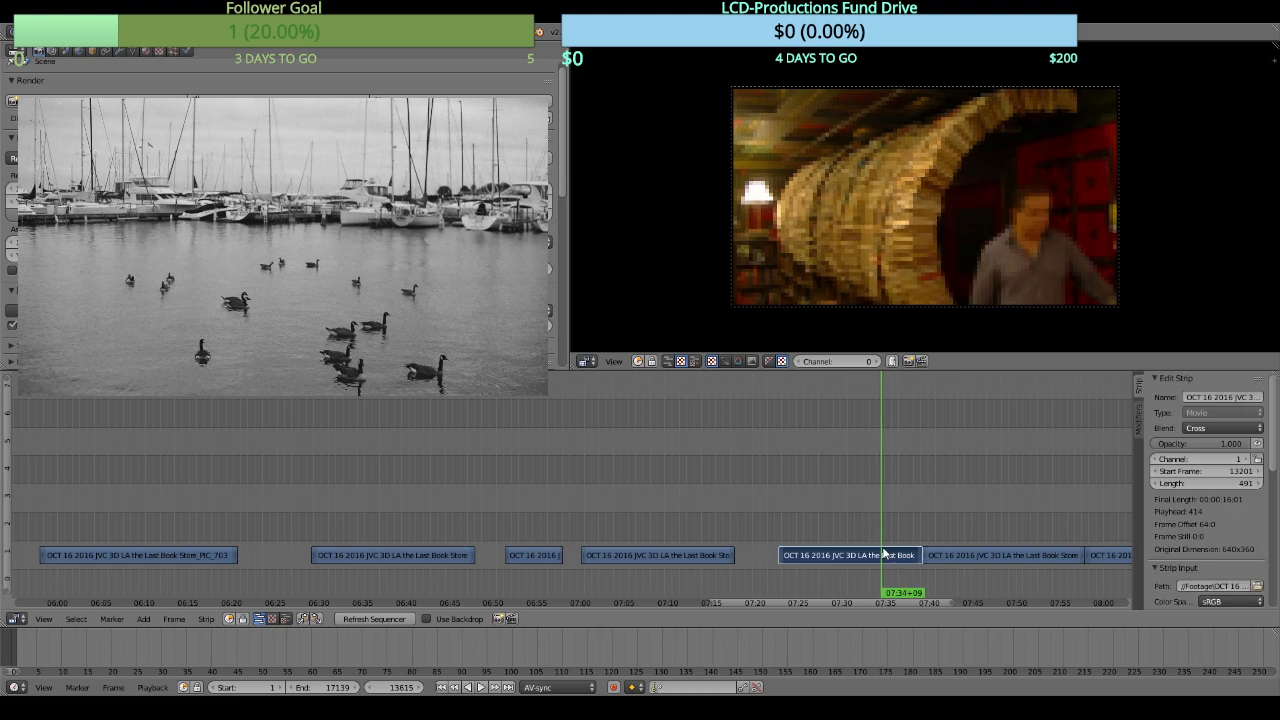
key(k)
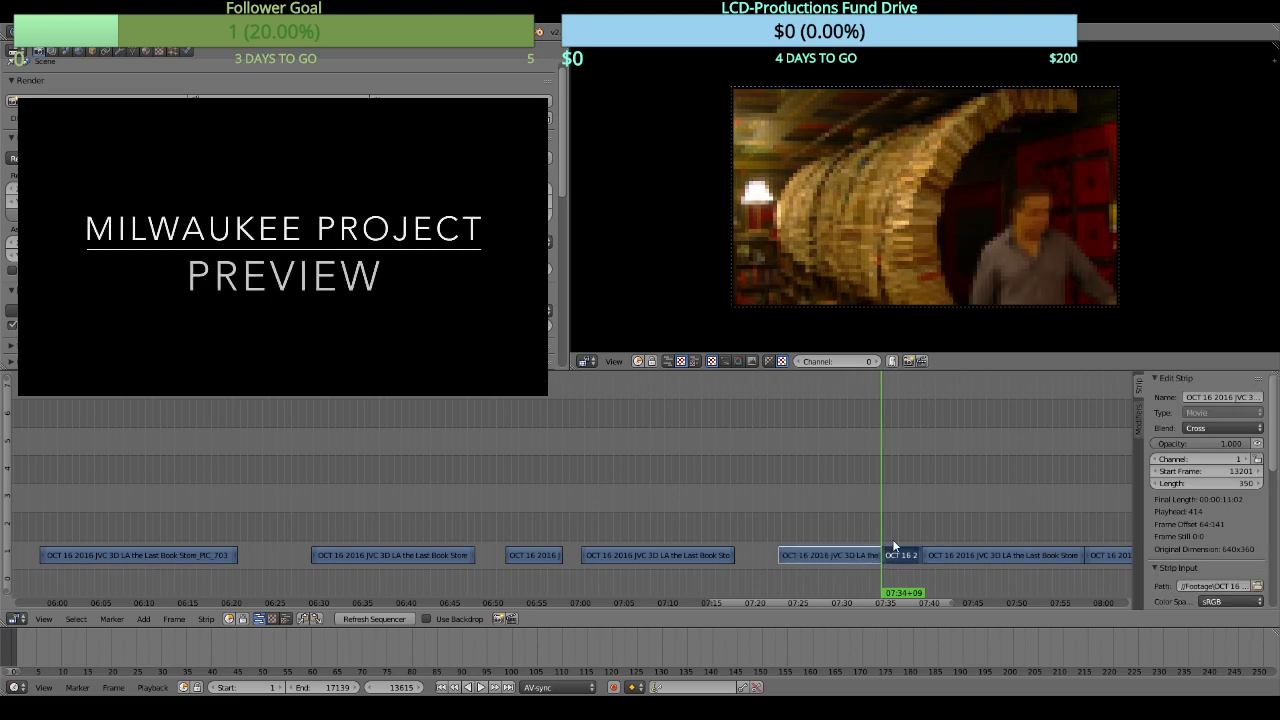
key(x)
click(892, 539)
Check the start of the next clip after the gap, cut it at 07:41+11 and erase the piece before the cut
middle_drag(945, 531, 792, 534)
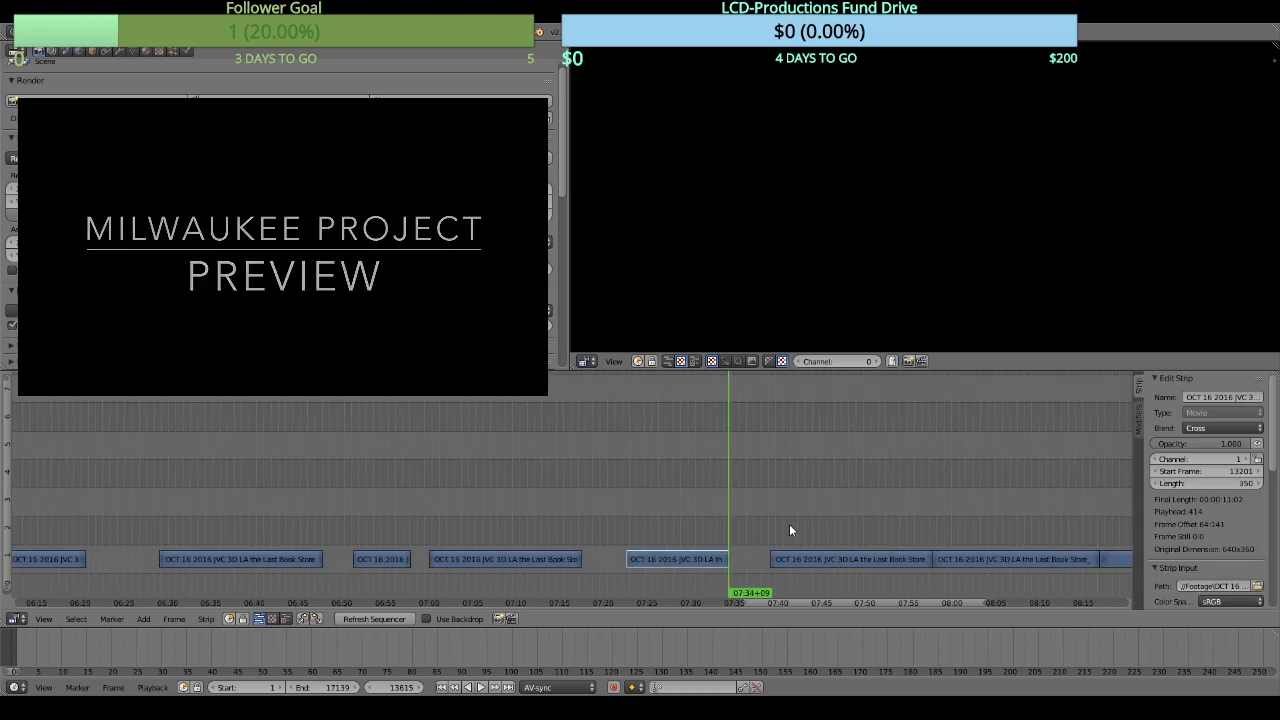
click(771, 532)
key(alt+a)
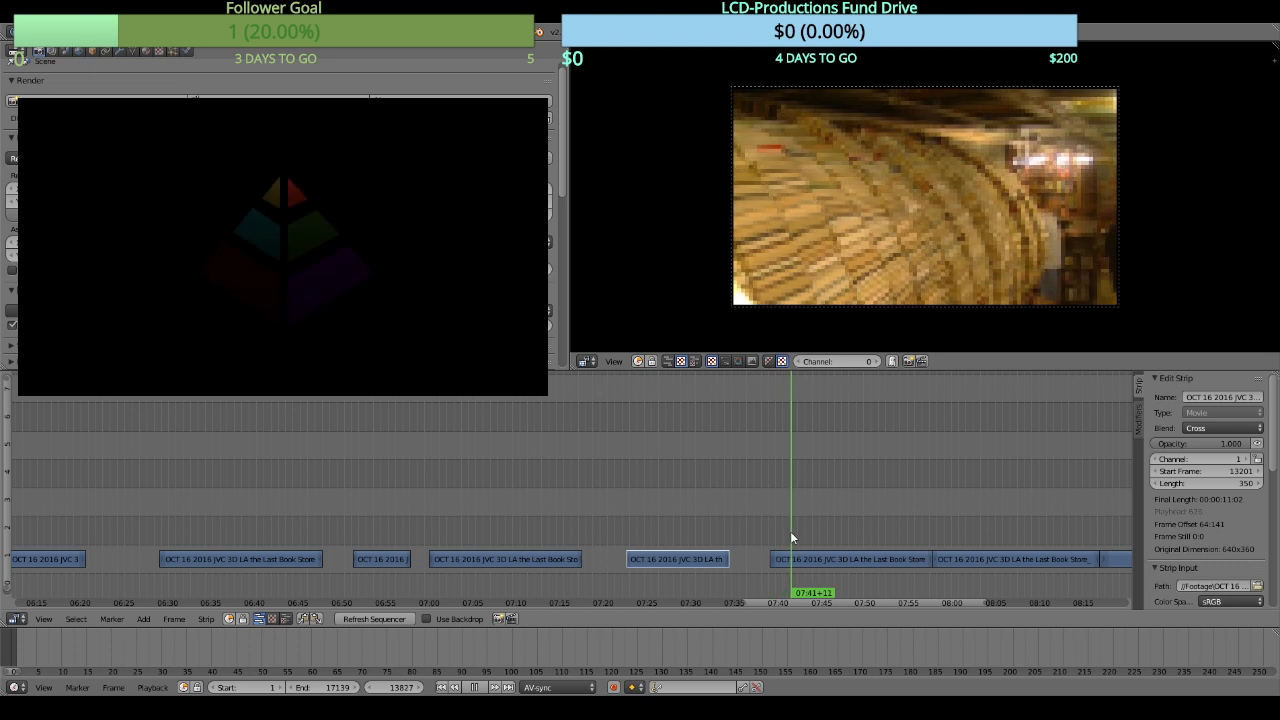
key(alt+a)
click(798, 555)
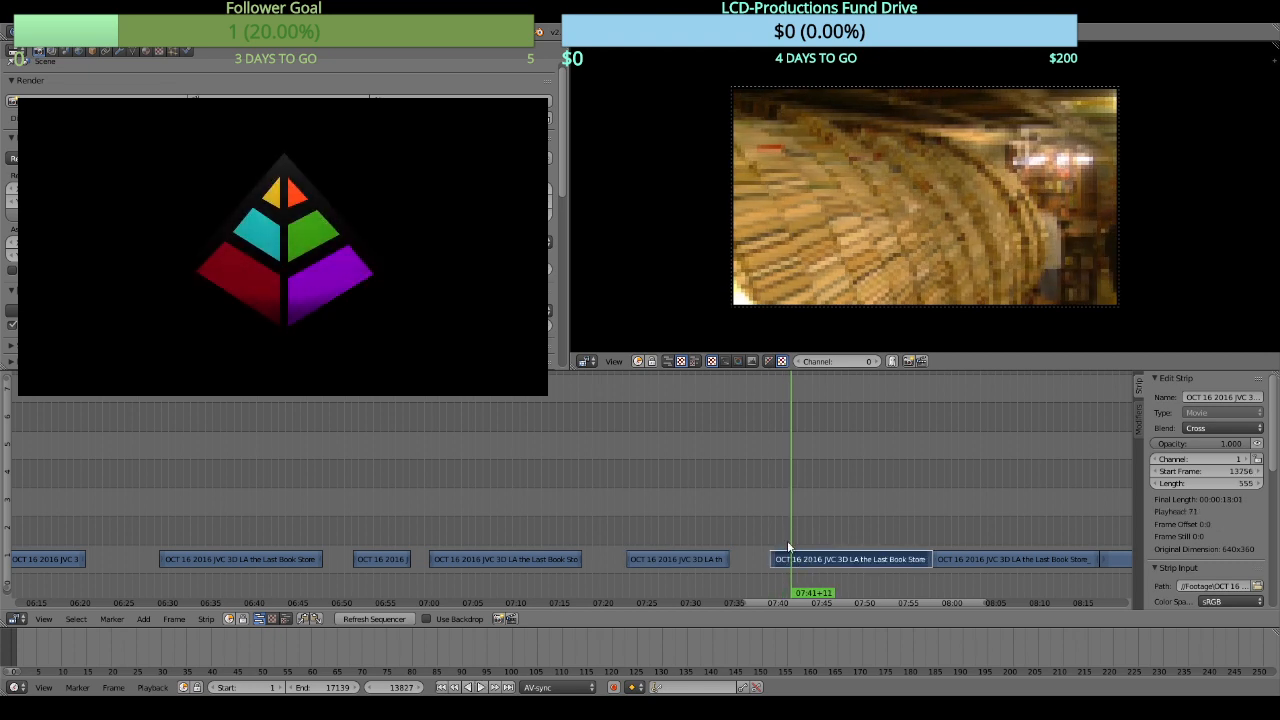
key(k)
key(x)
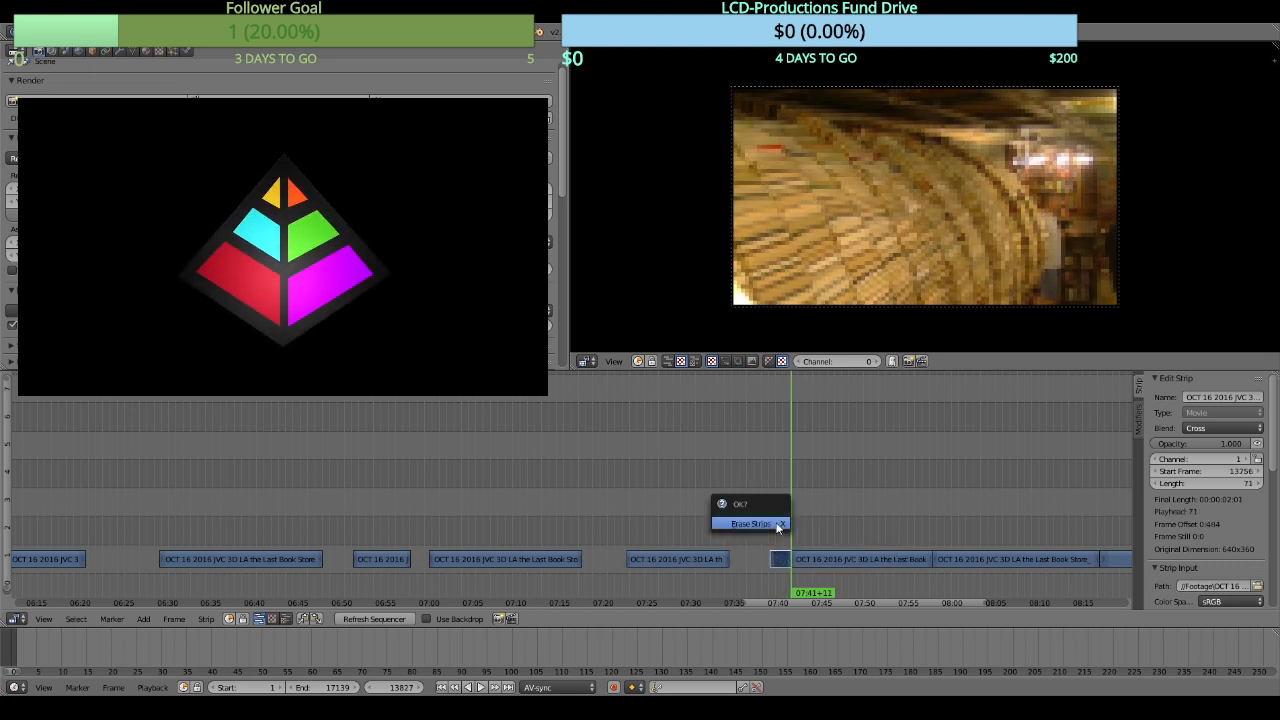
click(778, 525)
Play the same clip towards its end, cut it at 07:55+19 and erase the piece after the cut
key(alt+a)
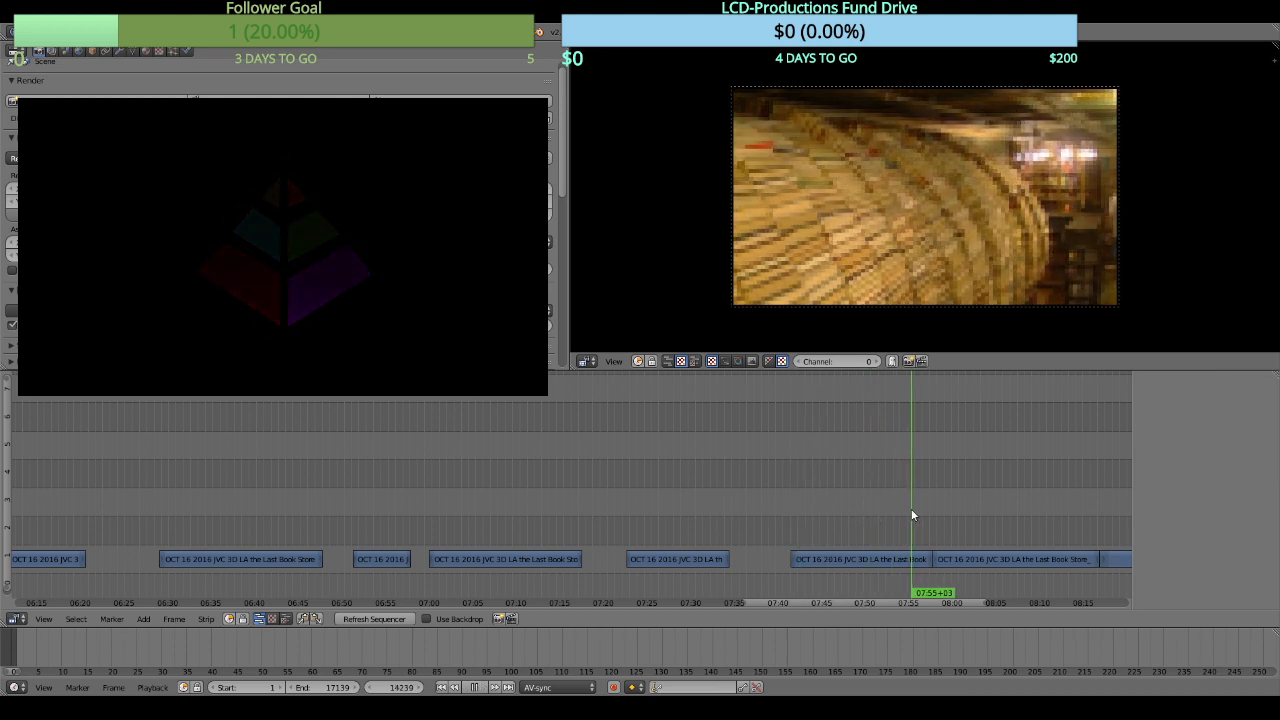
key(alt+a)
right_click(890, 558)
key(n)
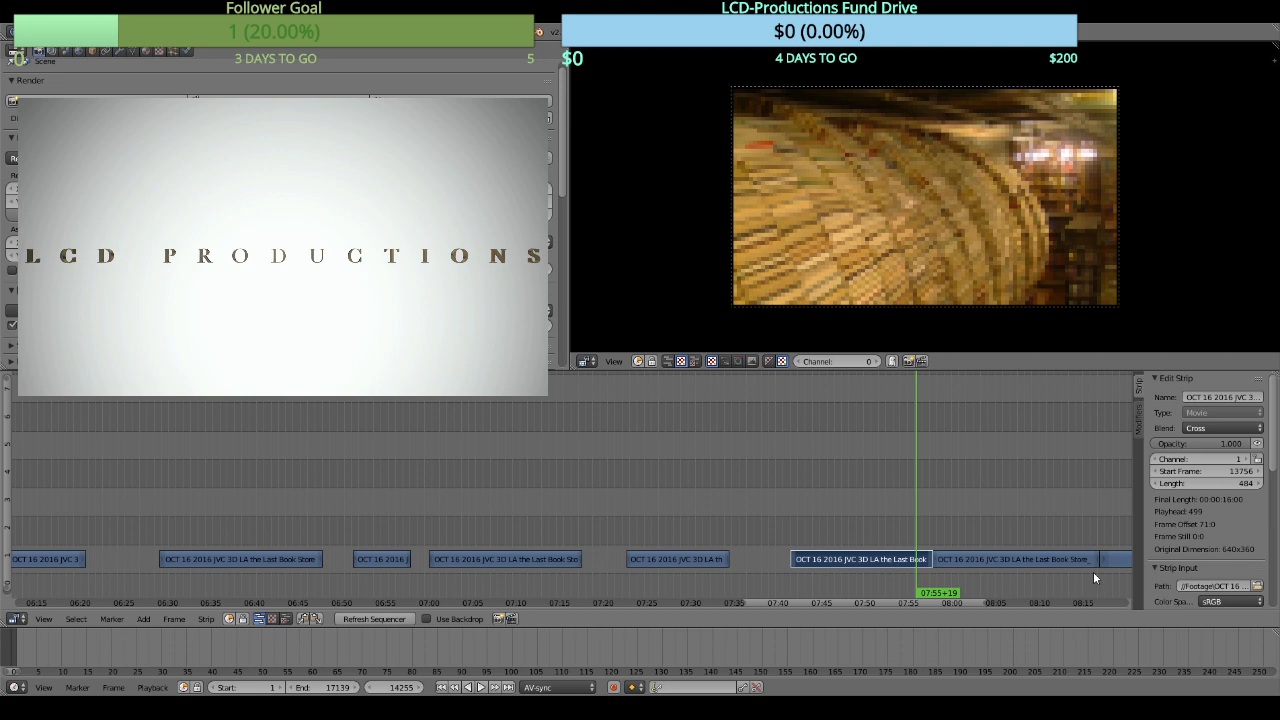
key(k)
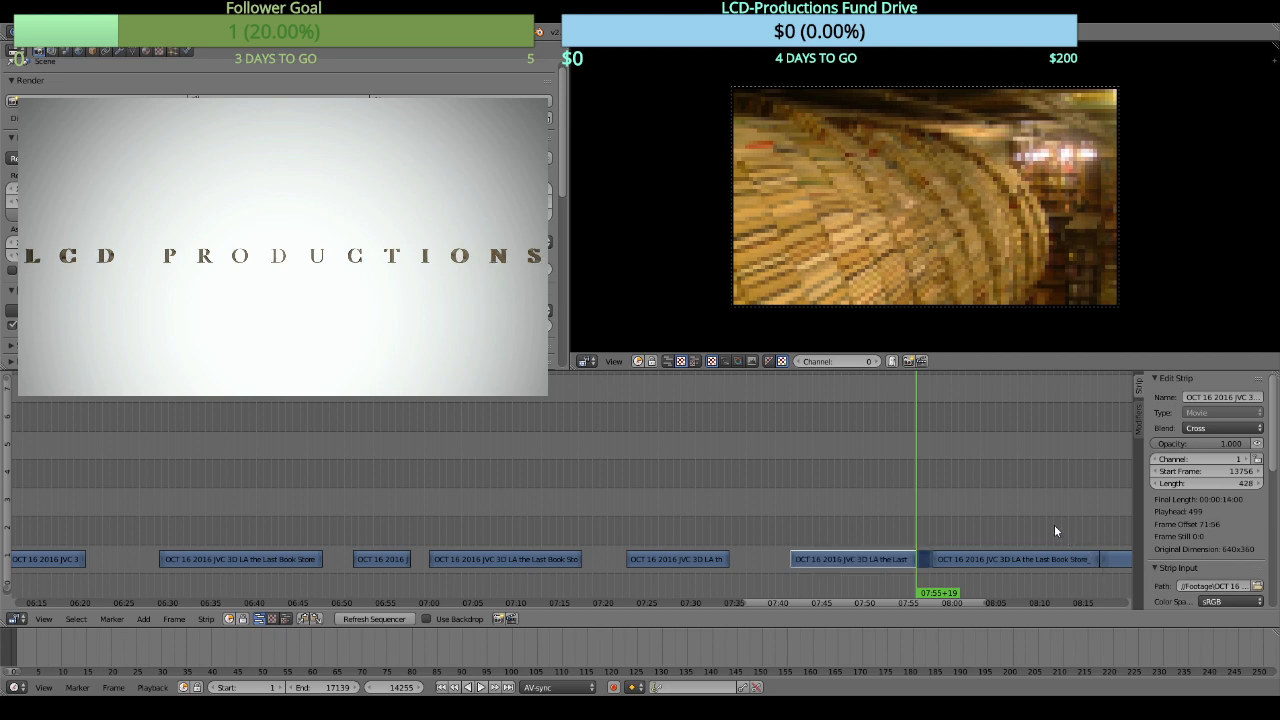
key(x)
click(1004, 515)
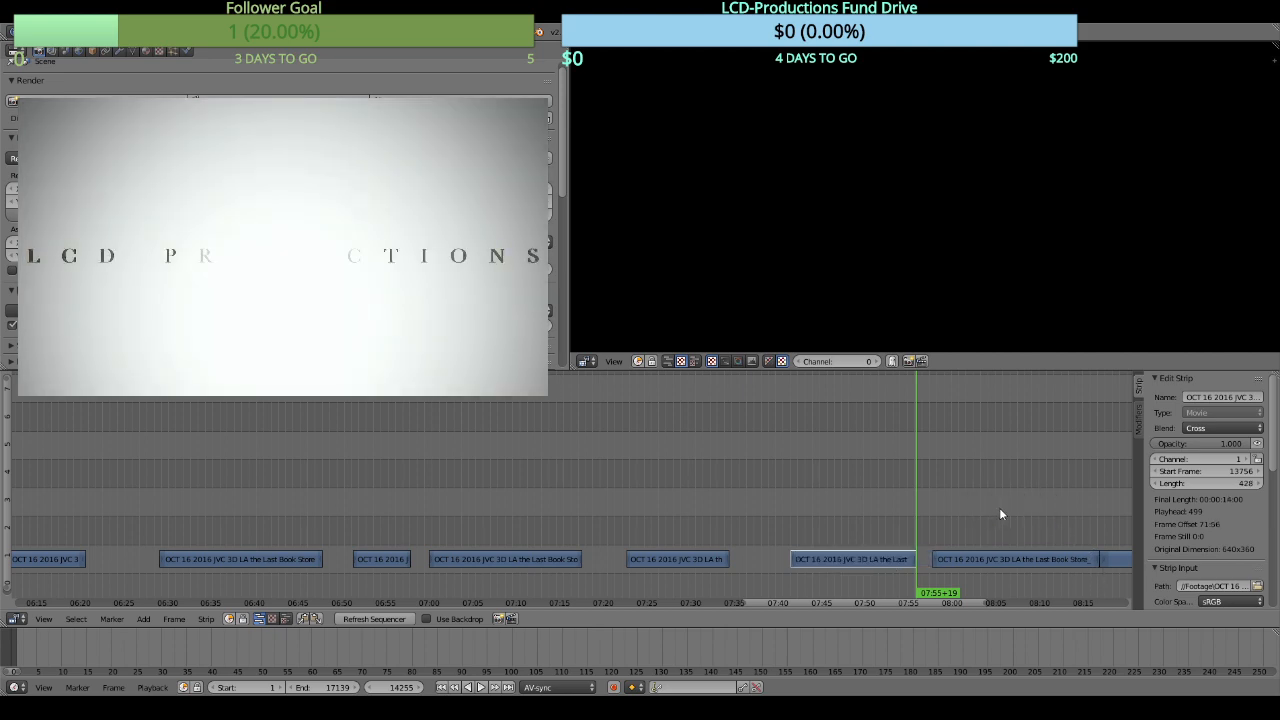
Check the start of the clip before PIC_7041, cut it at 07:58+02 and erase the piece before the cut
key(alt+a)
key(alt+a)
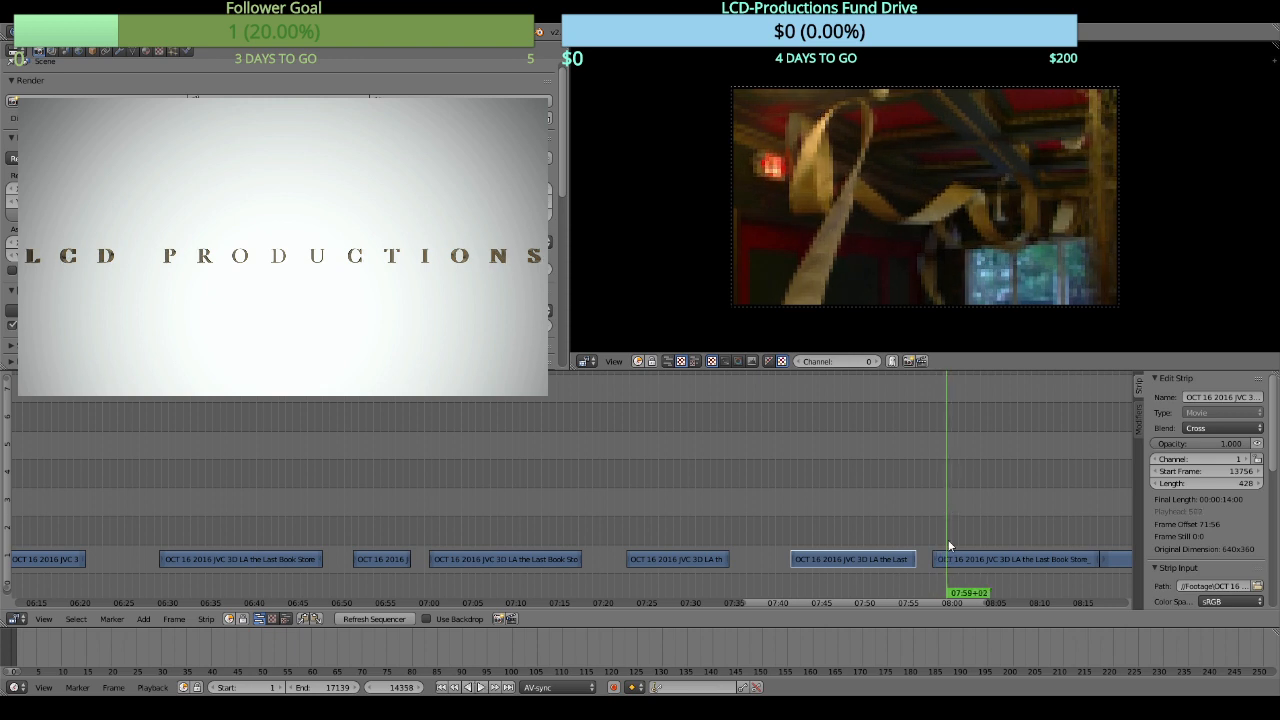
right_click(954, 565)
key(k)
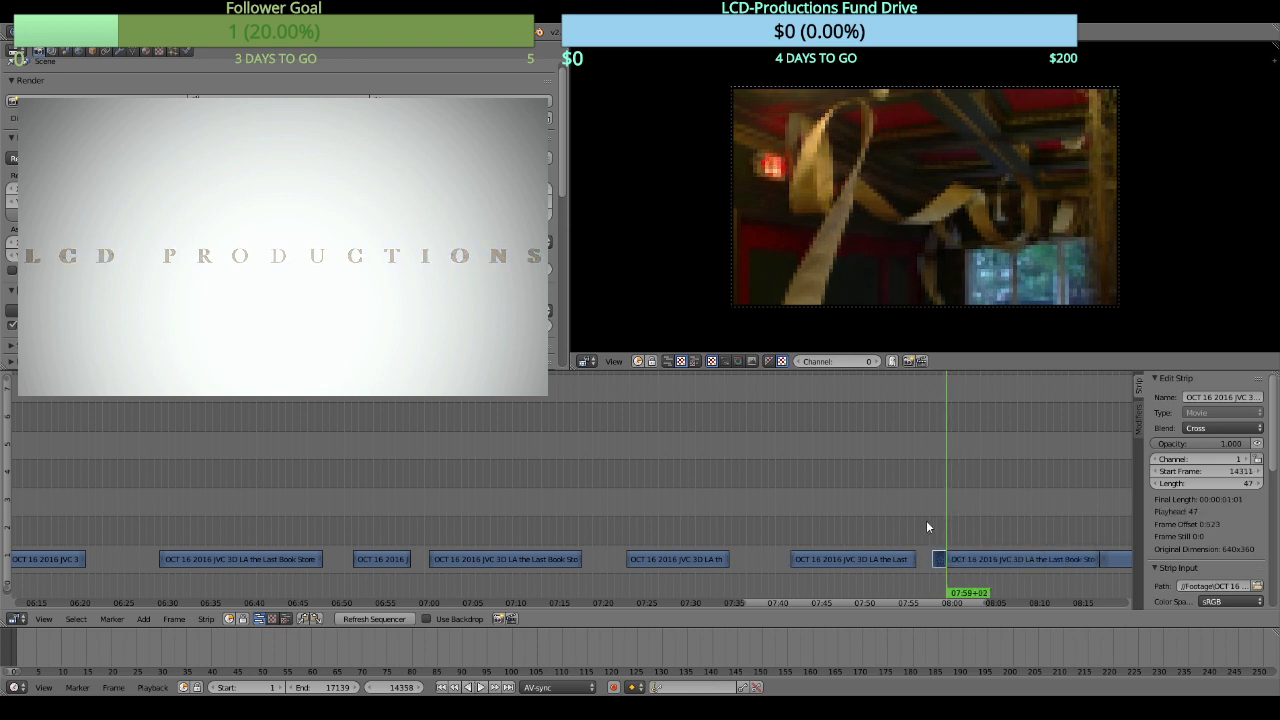
key(x)
click(938, 523)
Review the end of the clip before PIC_7041, cut it at 08:10+18 and erase the piece after the cut
key(alt+a)
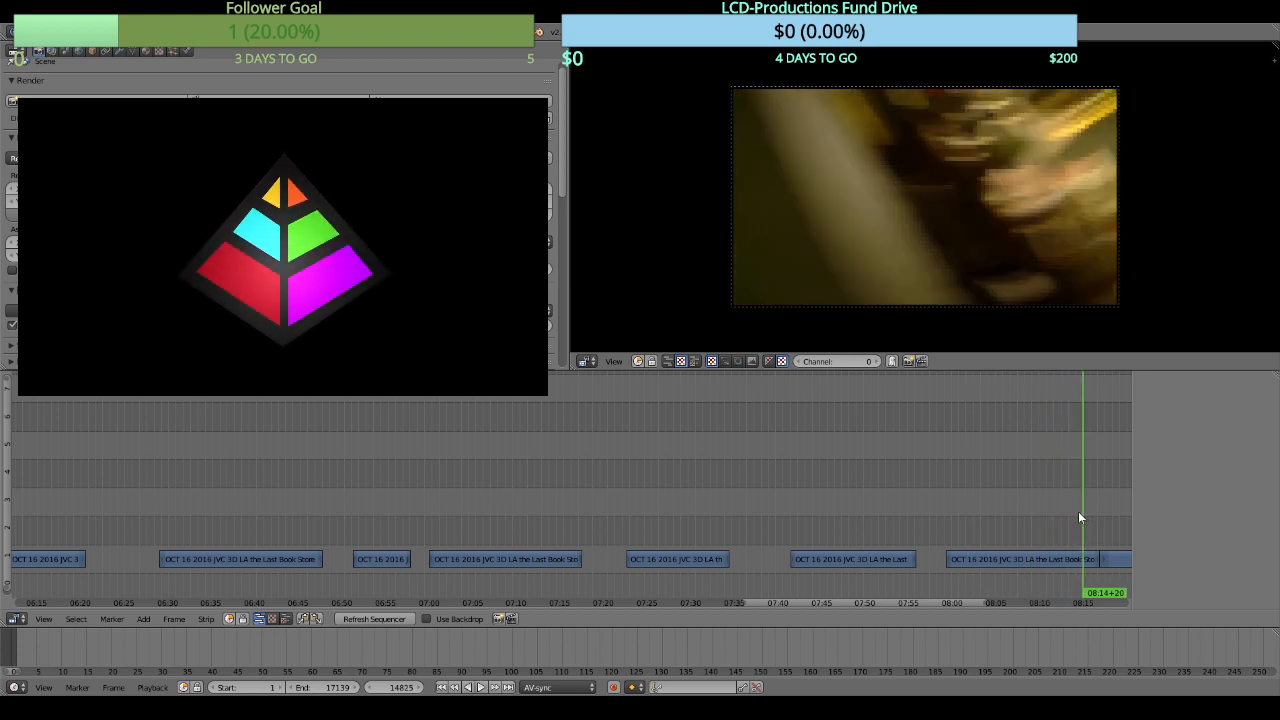
click(1023, 520)
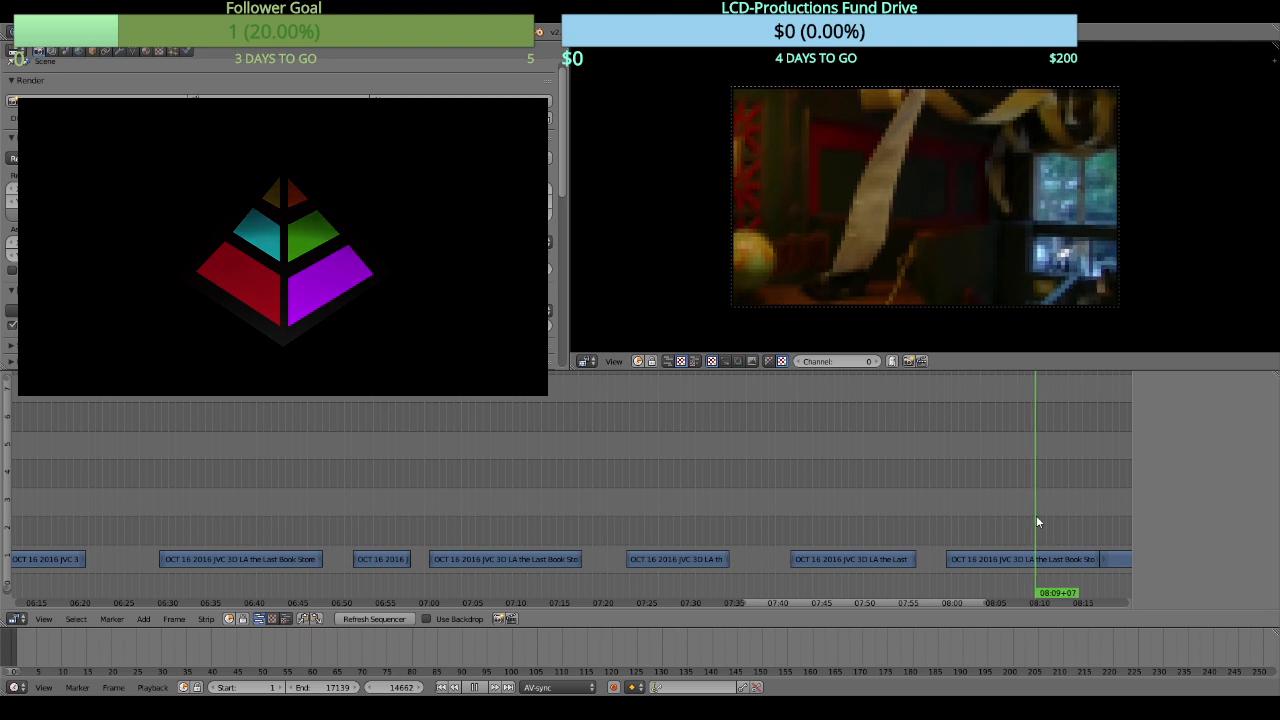
key(alt+a)
middle_drag(1056, 522, 722, 427)
right_click(755, 556)
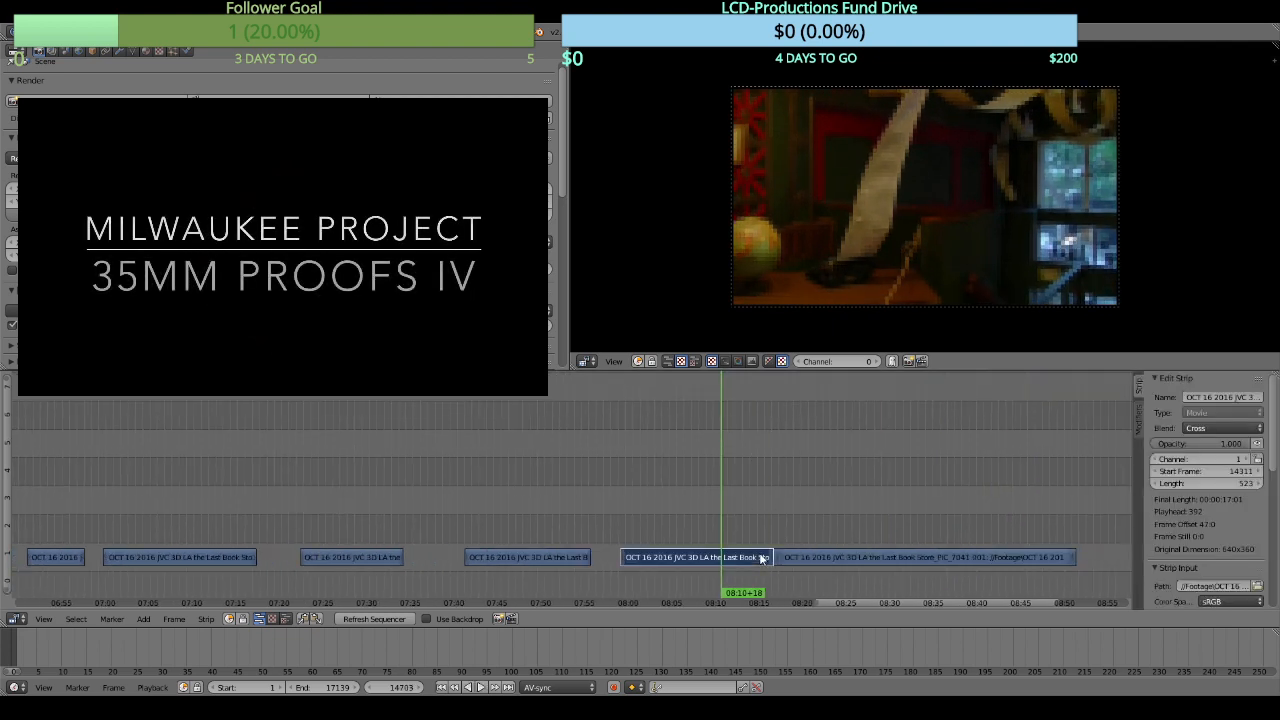
key(k)
key(x)
click(760, 552)
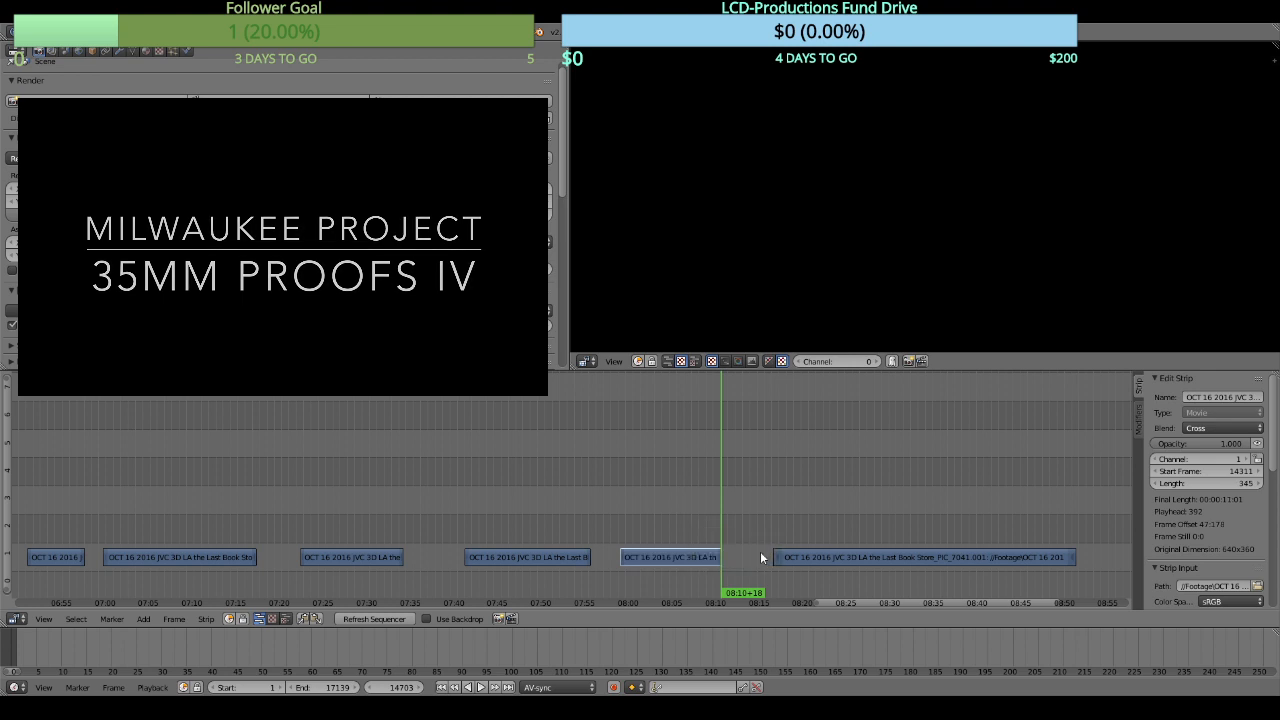
Check the start of the PIC_7041 clip, cut it at 08:20+23 and erase the piece before the cut
click(783, 519)
key(alt+a)
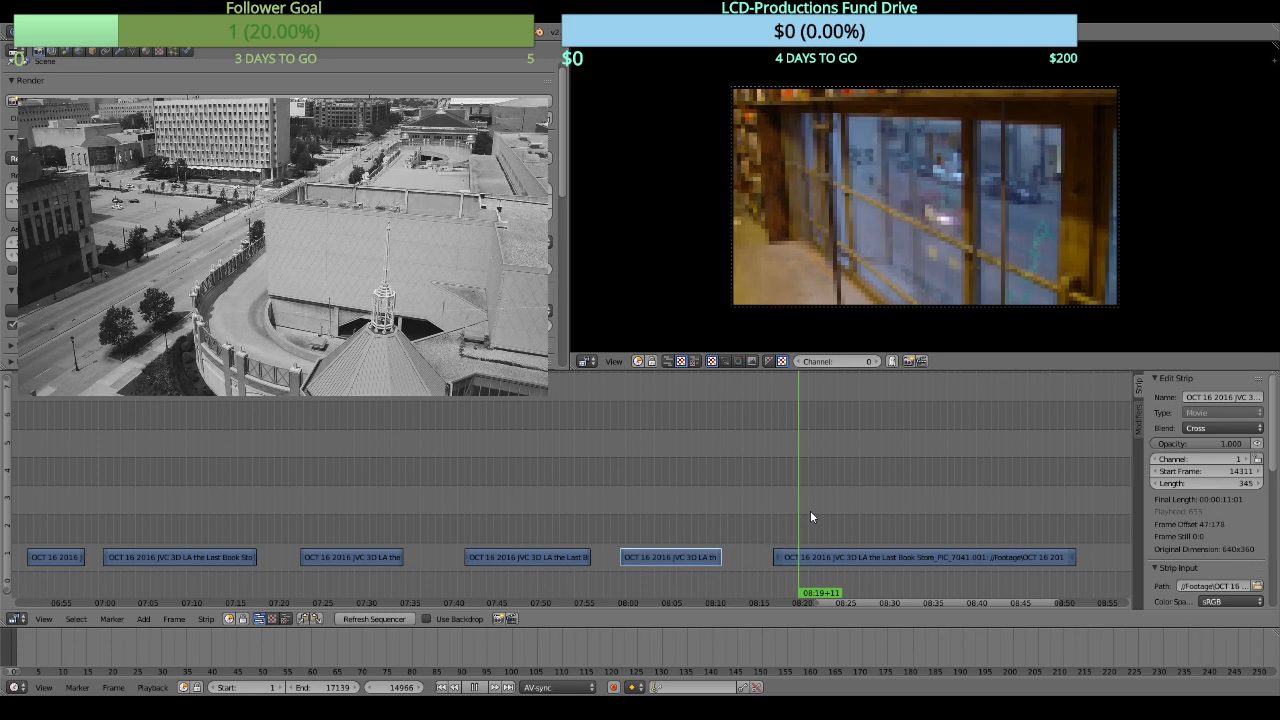
right_click(822, 561)
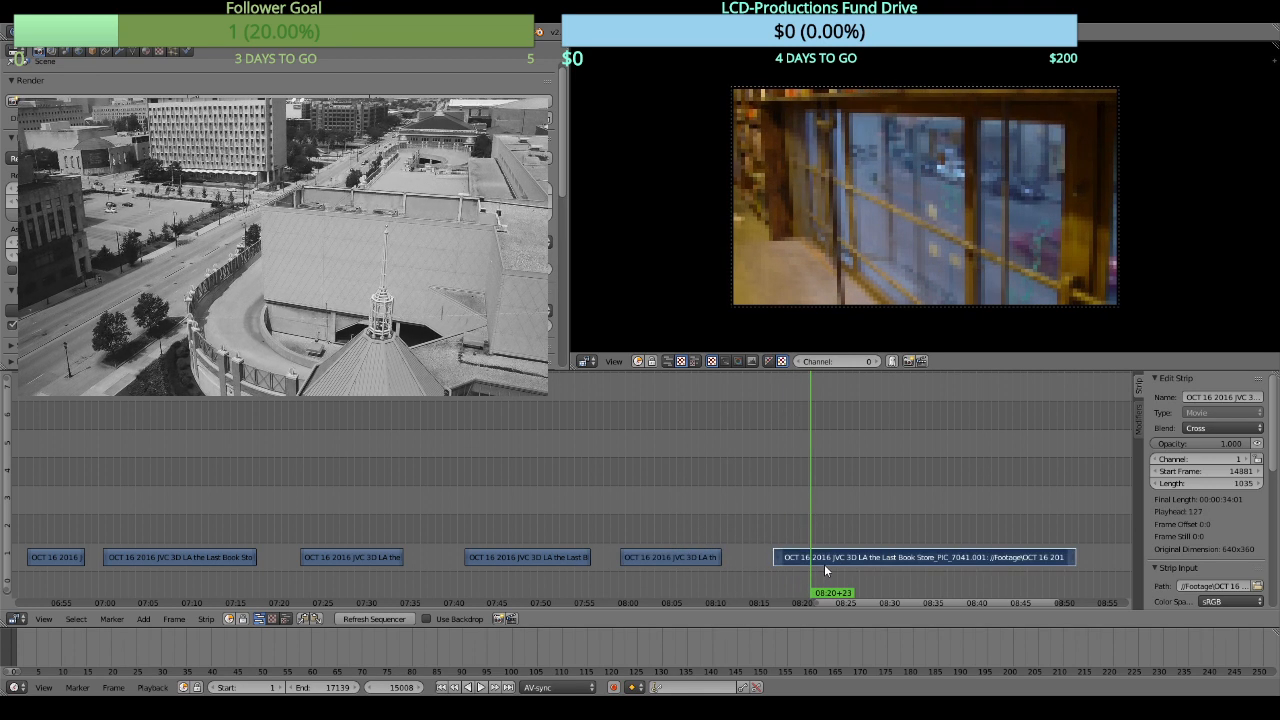
key(k)
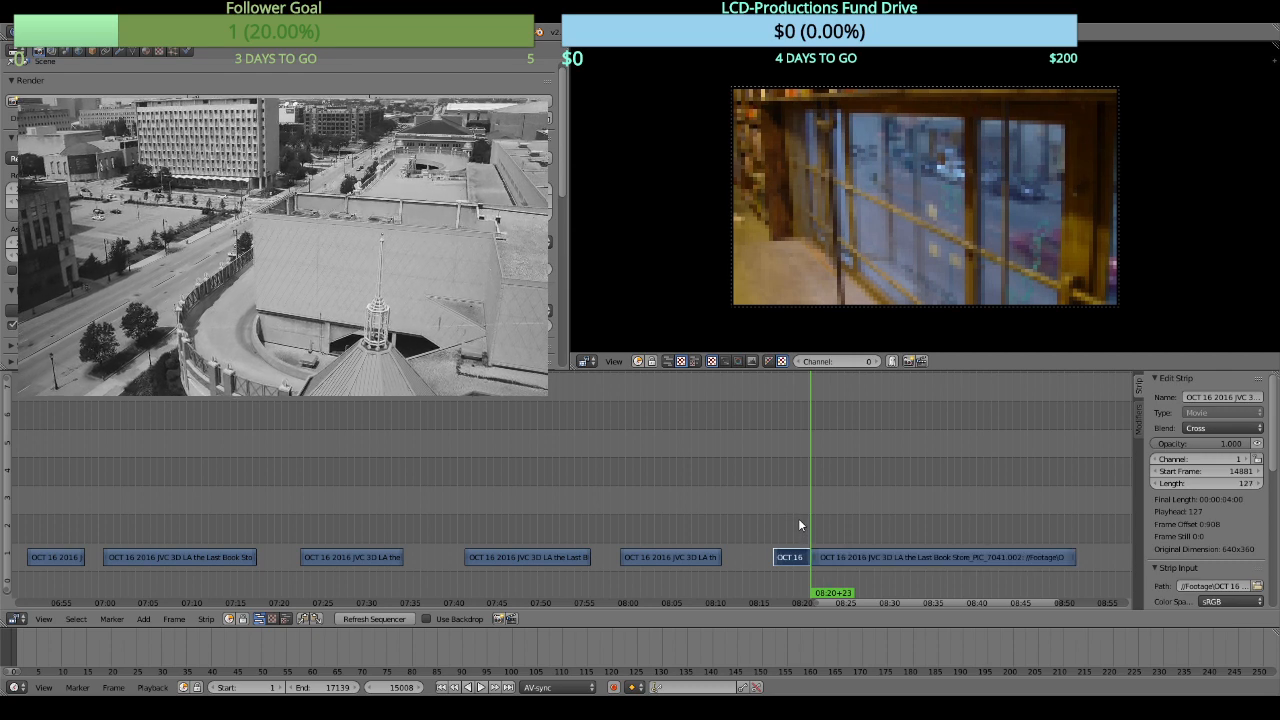
key(x)
click(796, 520)
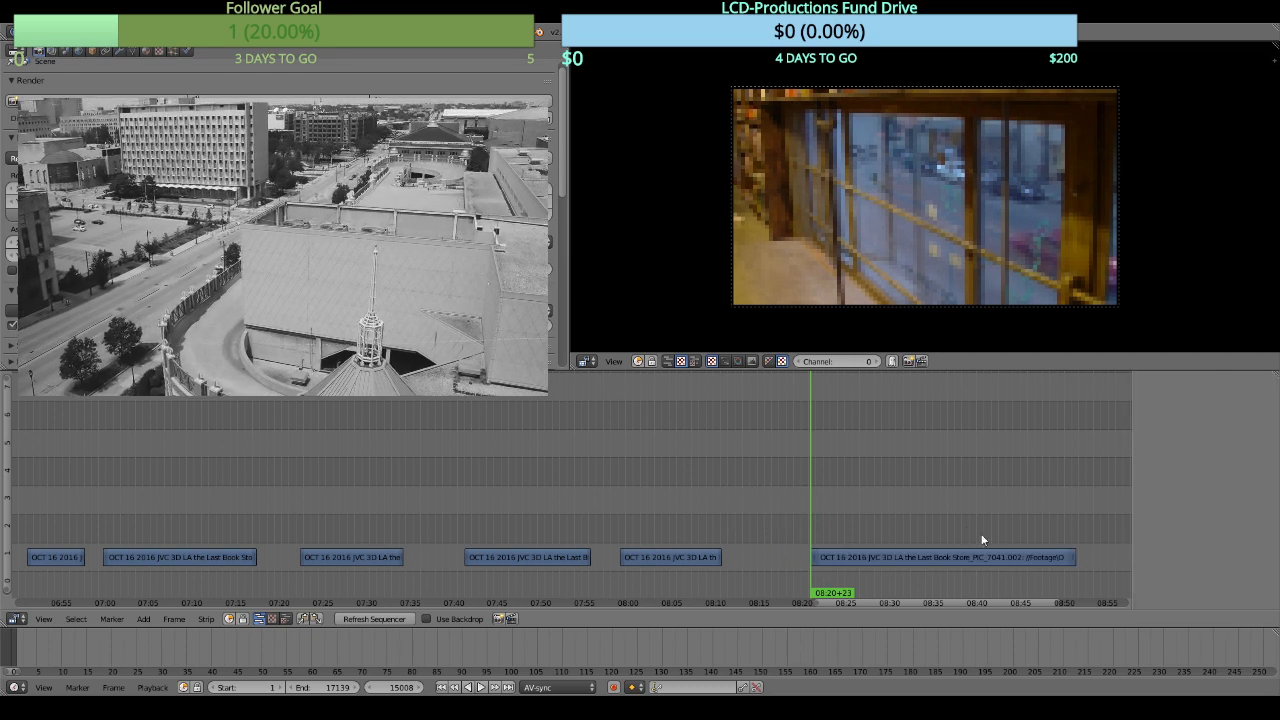
Play the PIC_7041 clip towards its end, cut it at 08:46+16 and erase the piece after the cut
click(943, 516)
key(alt+a)
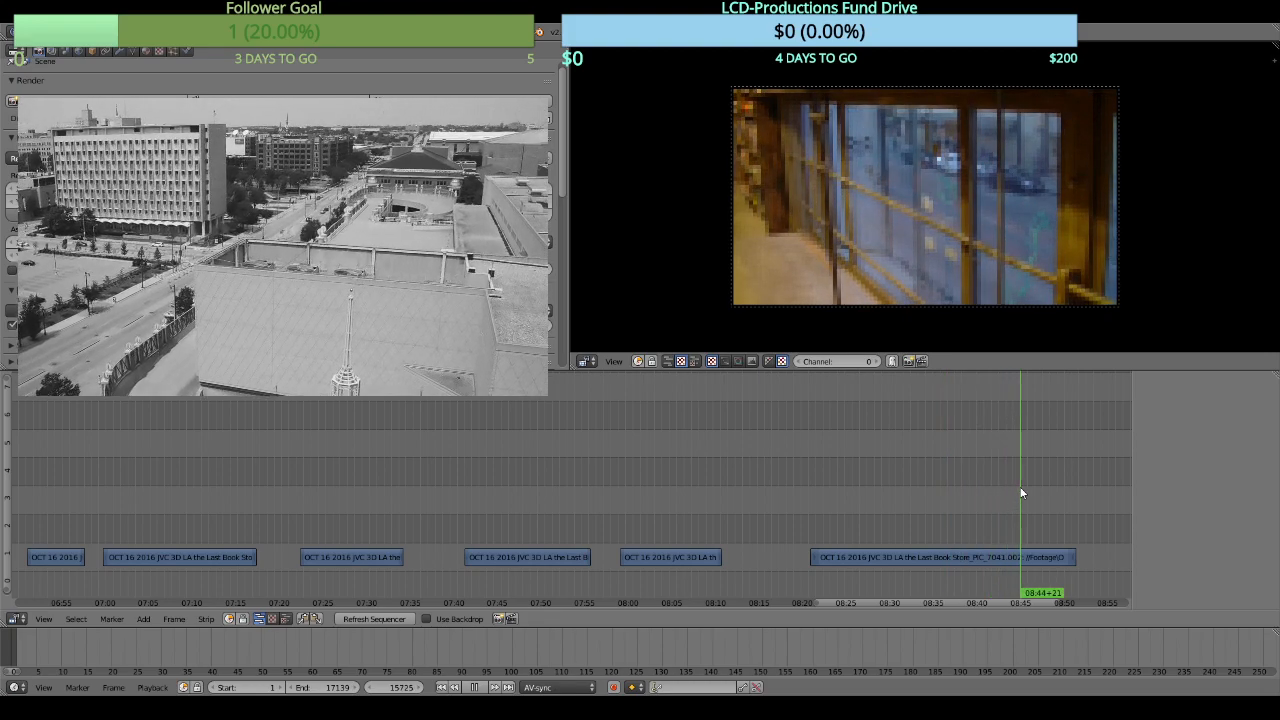
key(alt+a)
right_click(1019, 552)
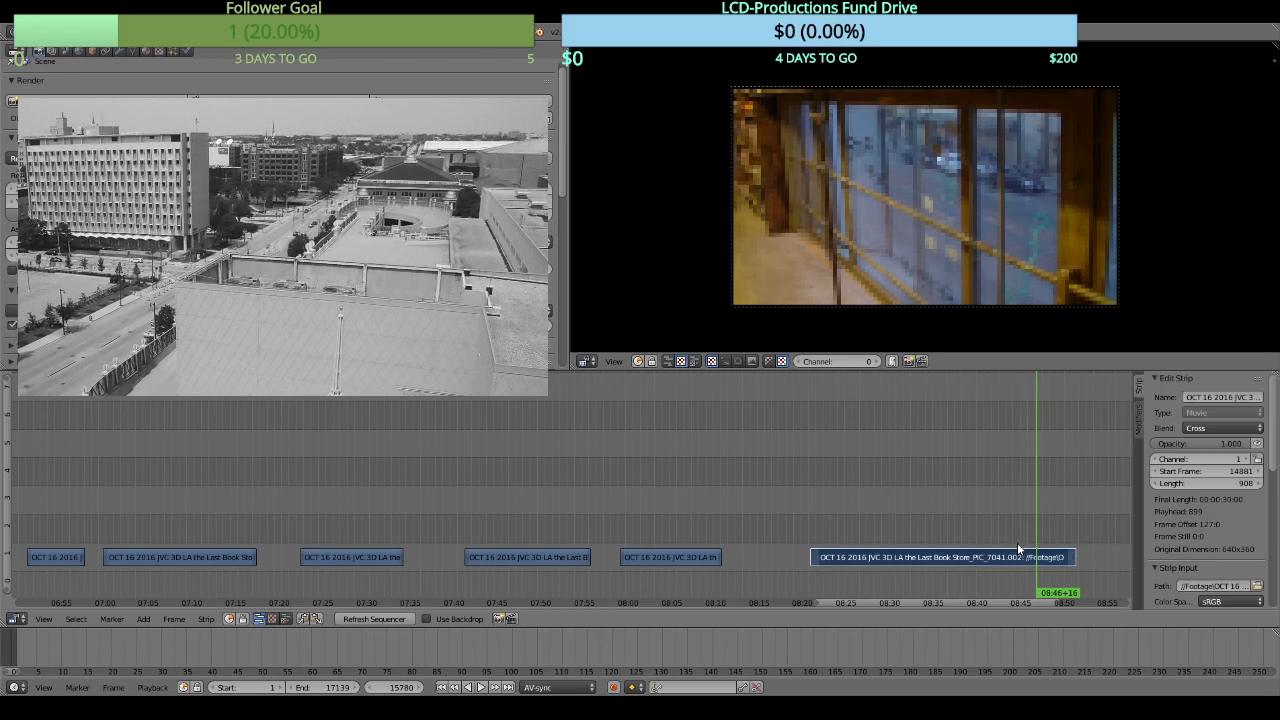
key(k)
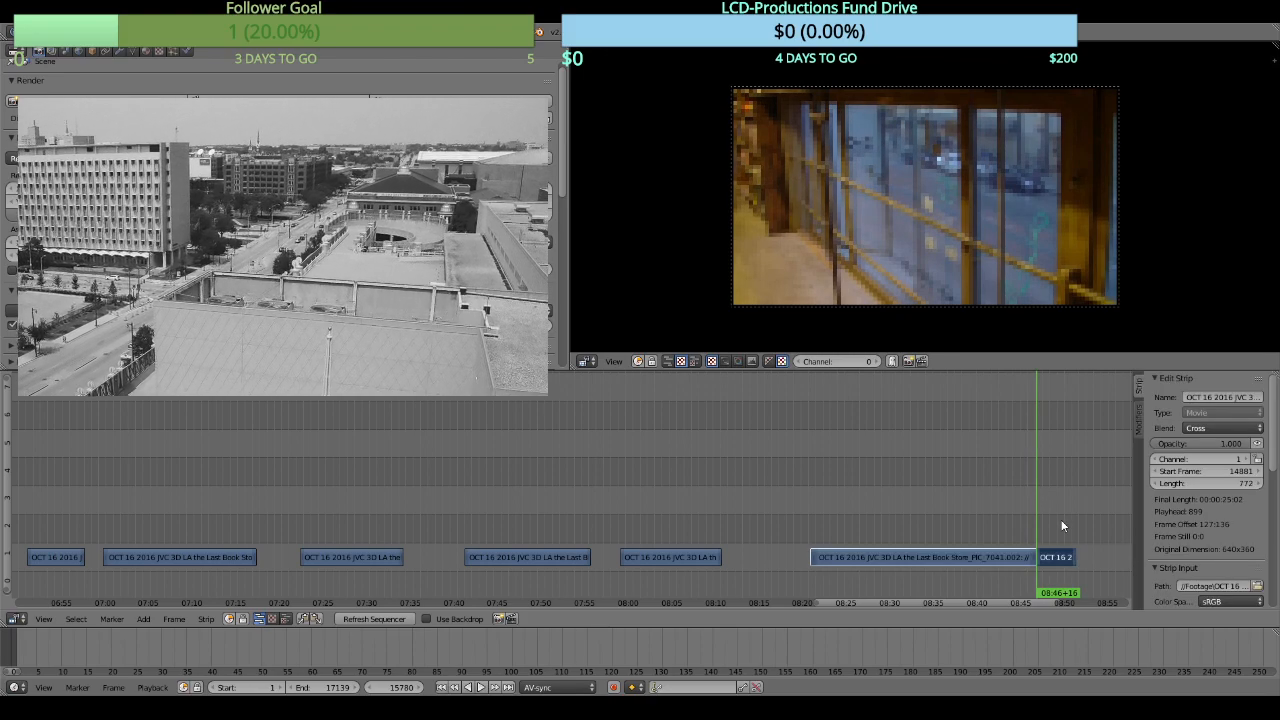
key(x)
click(1062, 526)
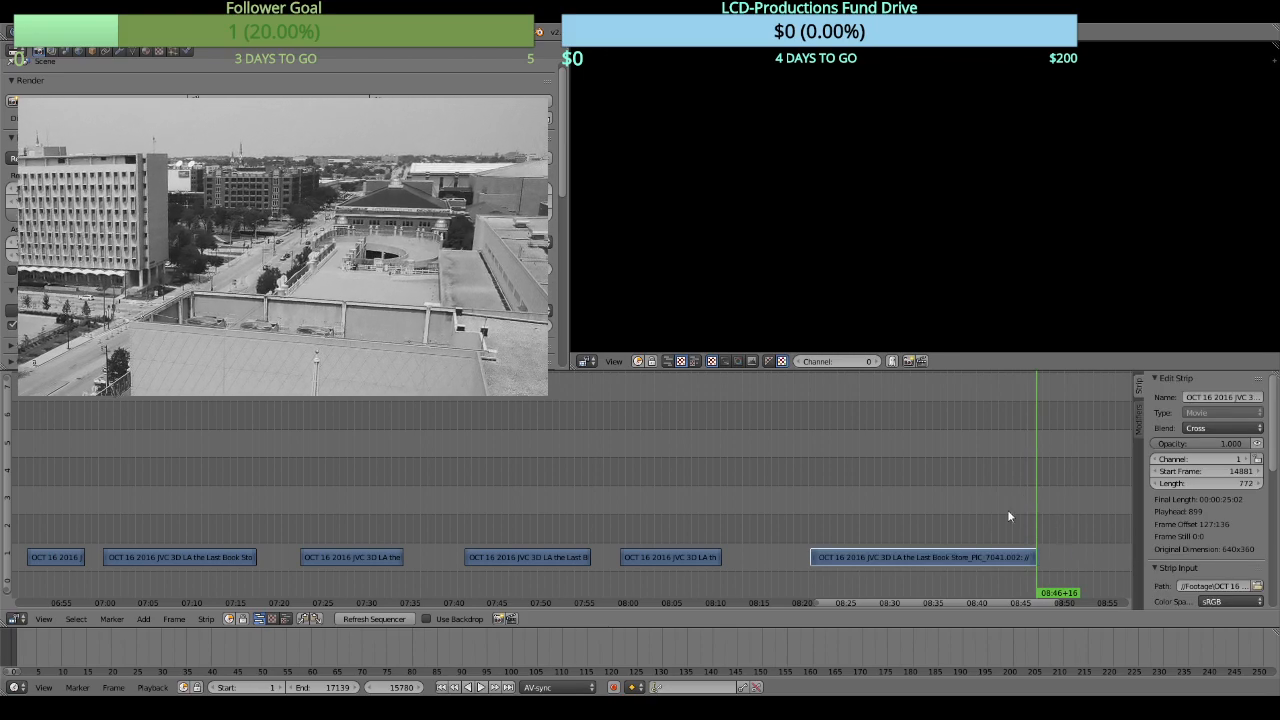
Return to the beginning of the sequence, set the current frame to 0 and snap the first clip to it
scroll(808, 507, down, 10)
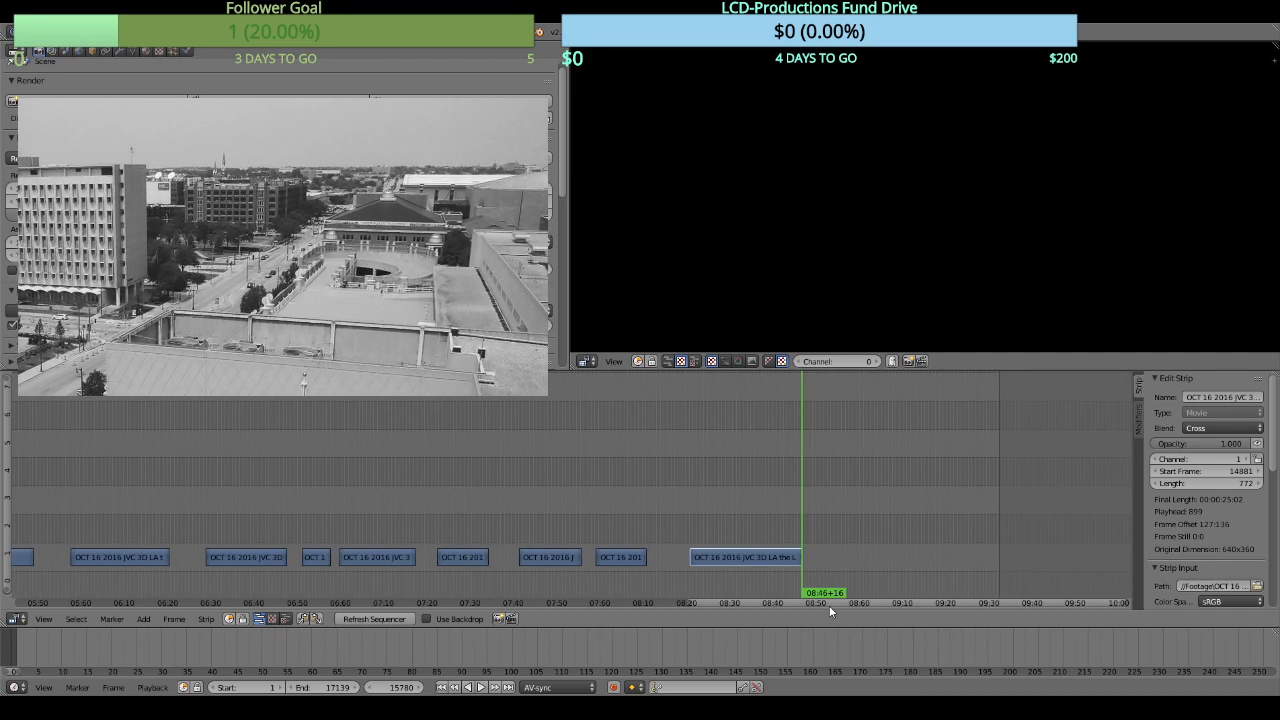
drag(829, 605, 89, 553)
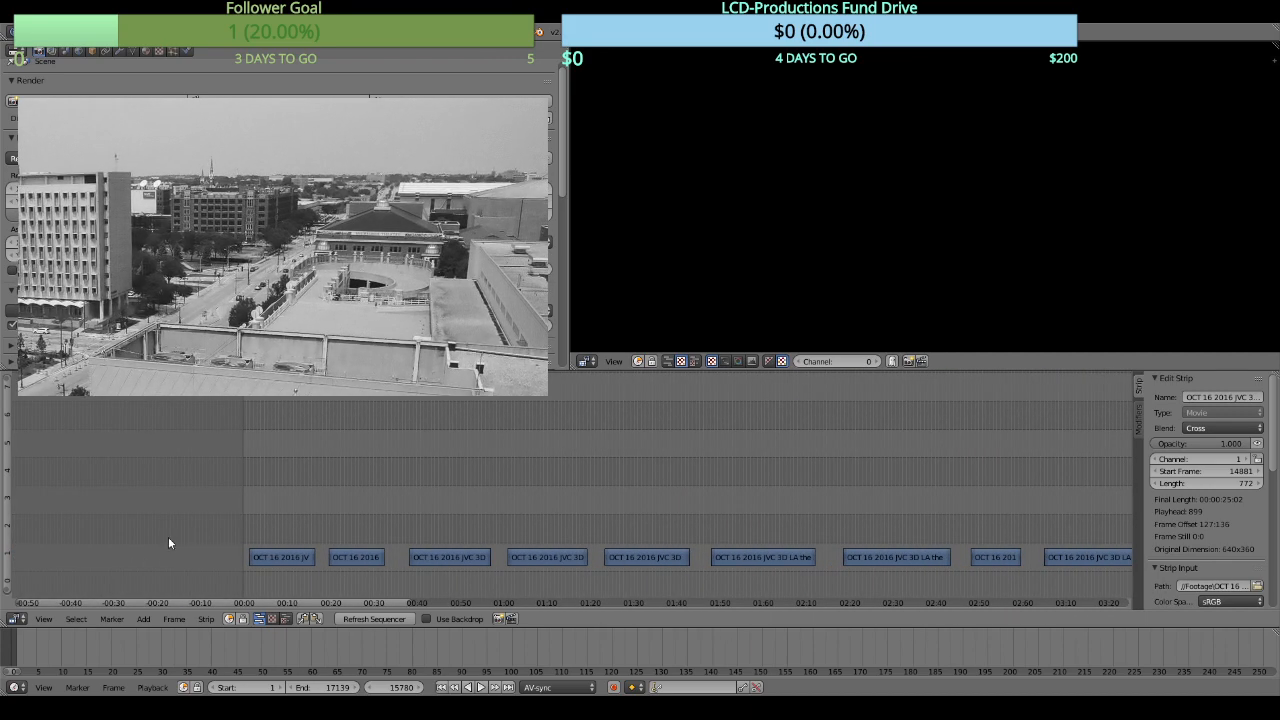
click(211, 525)
right_click(288, 564)
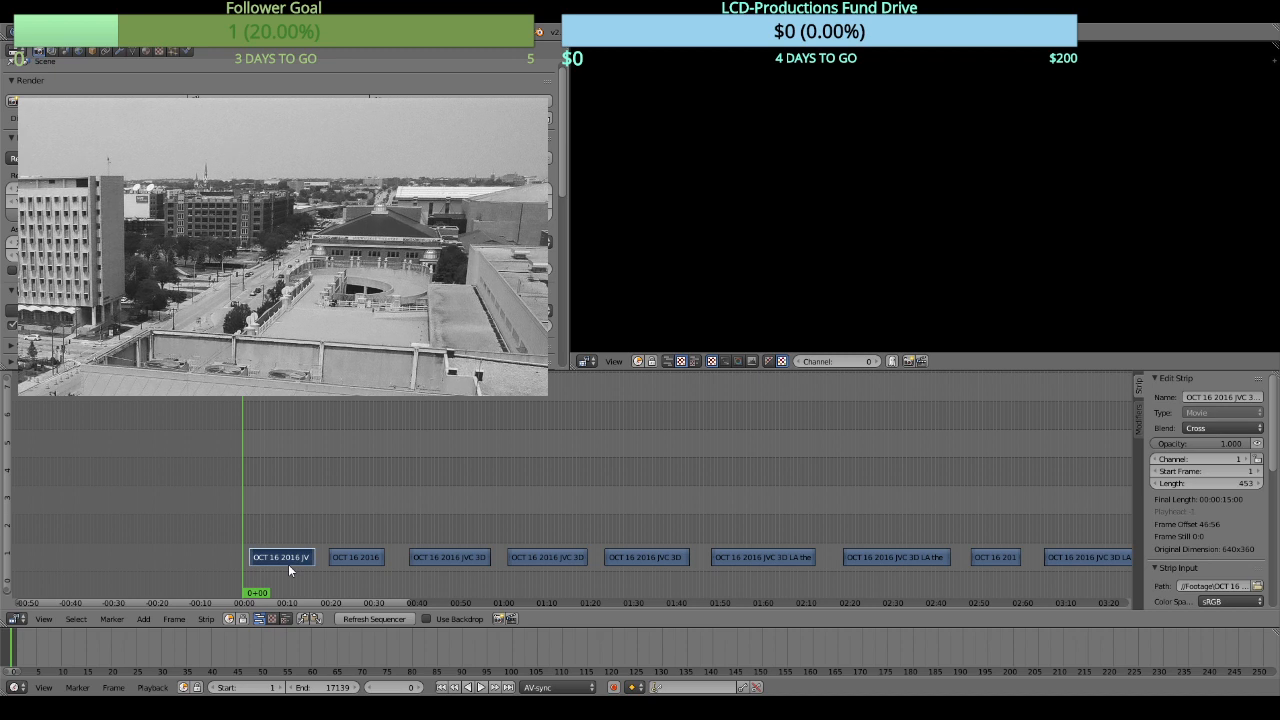
key(shift+s)
Remove the gaps between the clips from the start of the sequence up to about 03:15
key(BackSpace)
key(BackSpace)
key(BackSpace)
key(BackSpace)
key(BackSpace)
key(BackSpace)
key(BackSpace)
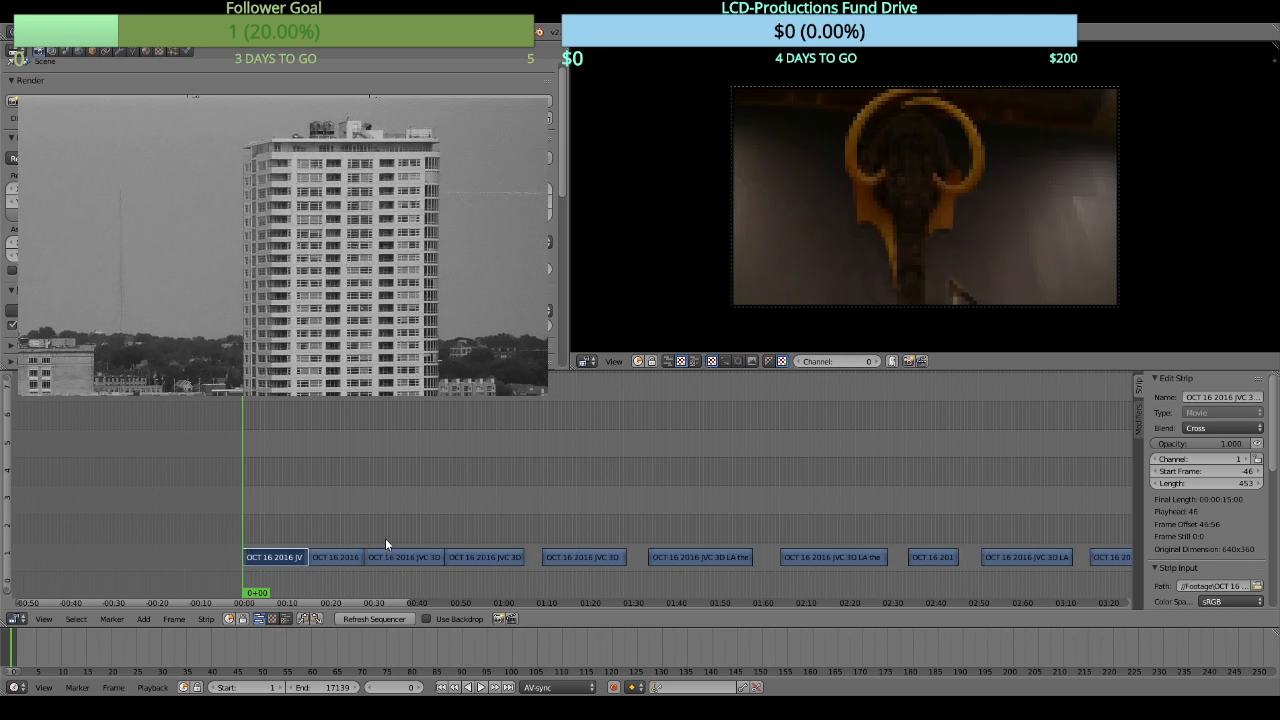
key(BackSpace)
key(BackSpace)
key(BackSpace)
key(BackSpace)
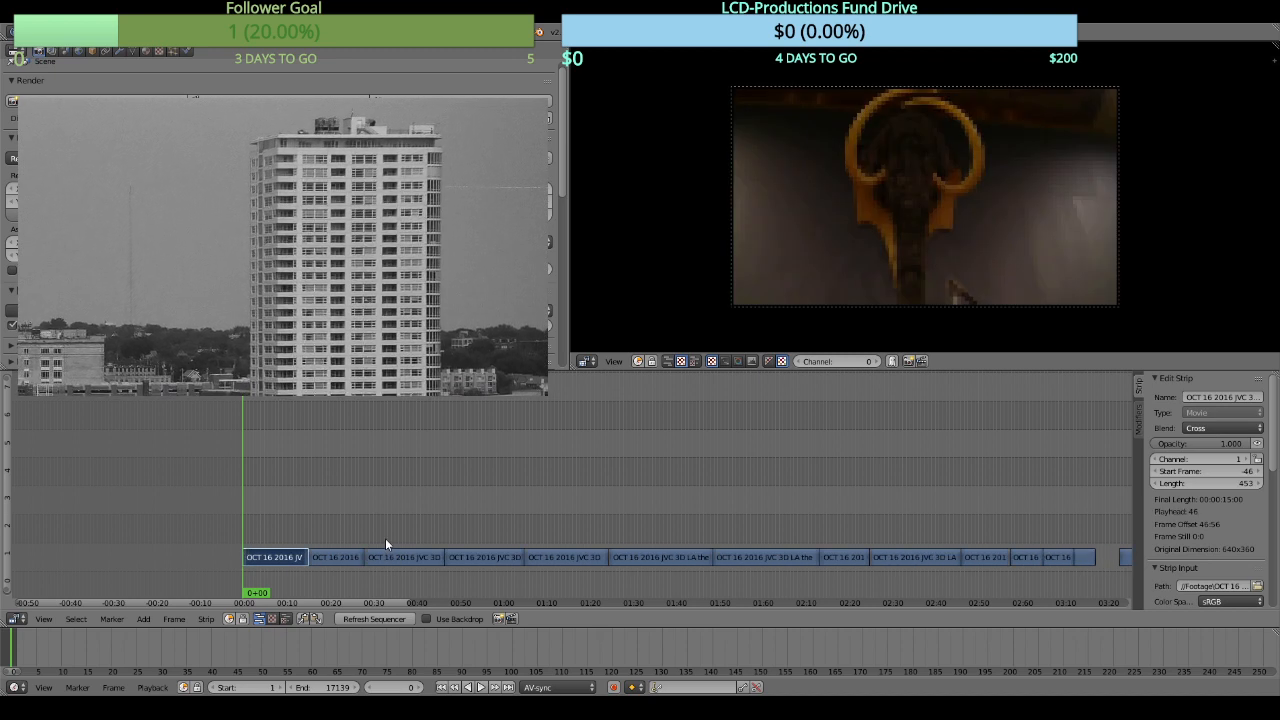
Remove the gaps between the clips from about 03:15 to 04:20 in the sequence
middle_drag(945, 554, 662, 535)
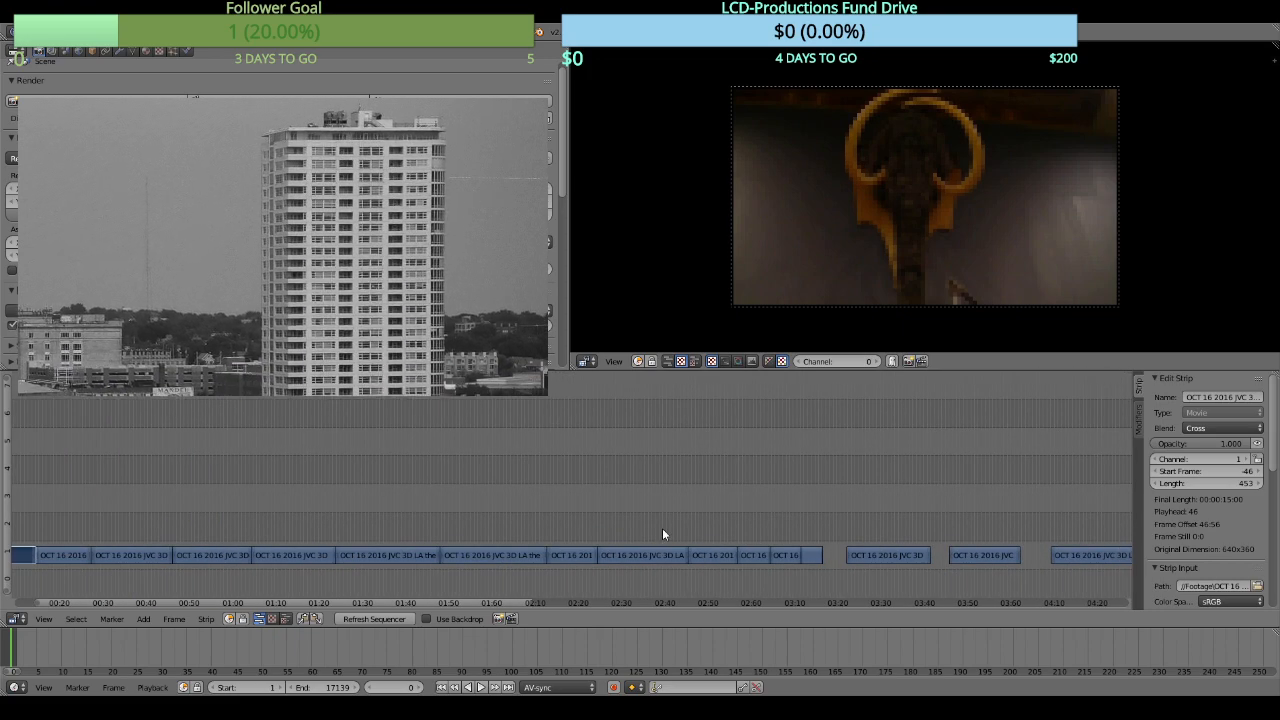
key(BackSpace)
key(BackSpace)
key(BackSpace)
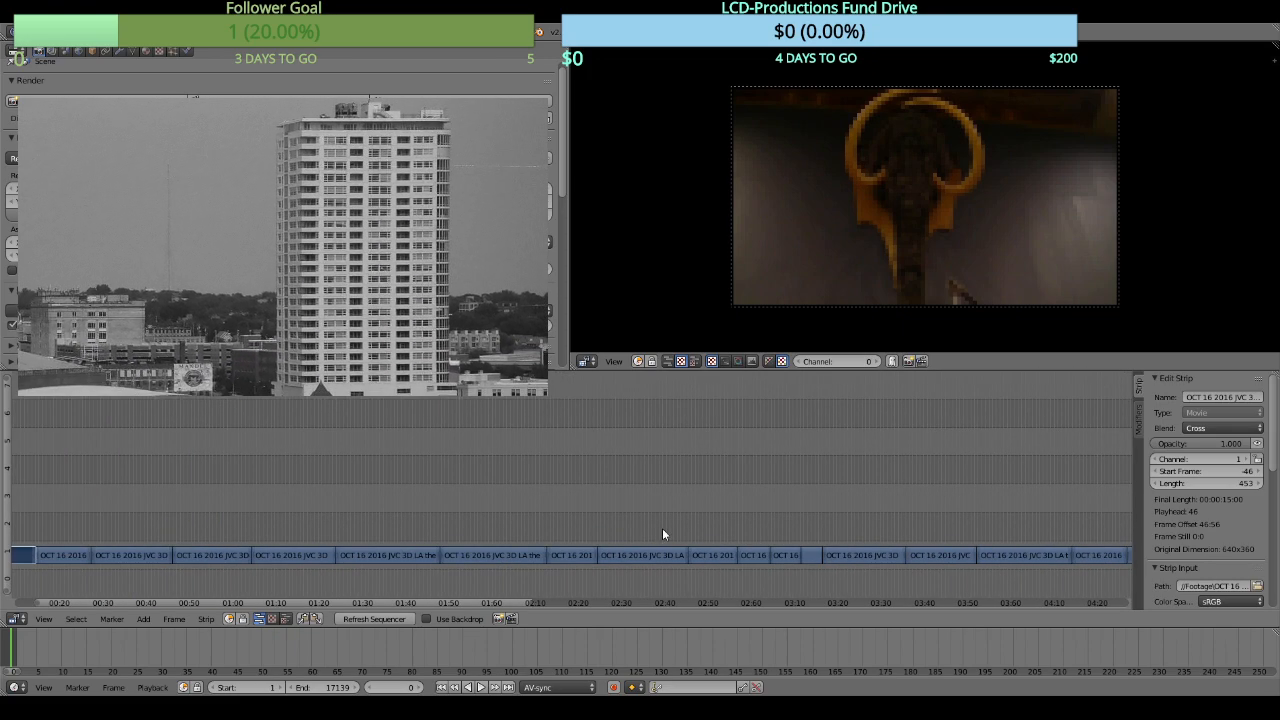
Close the remaining gaps between the clips from about 04:58 to the end of the sequence
scroll(662, 528, down, 5)
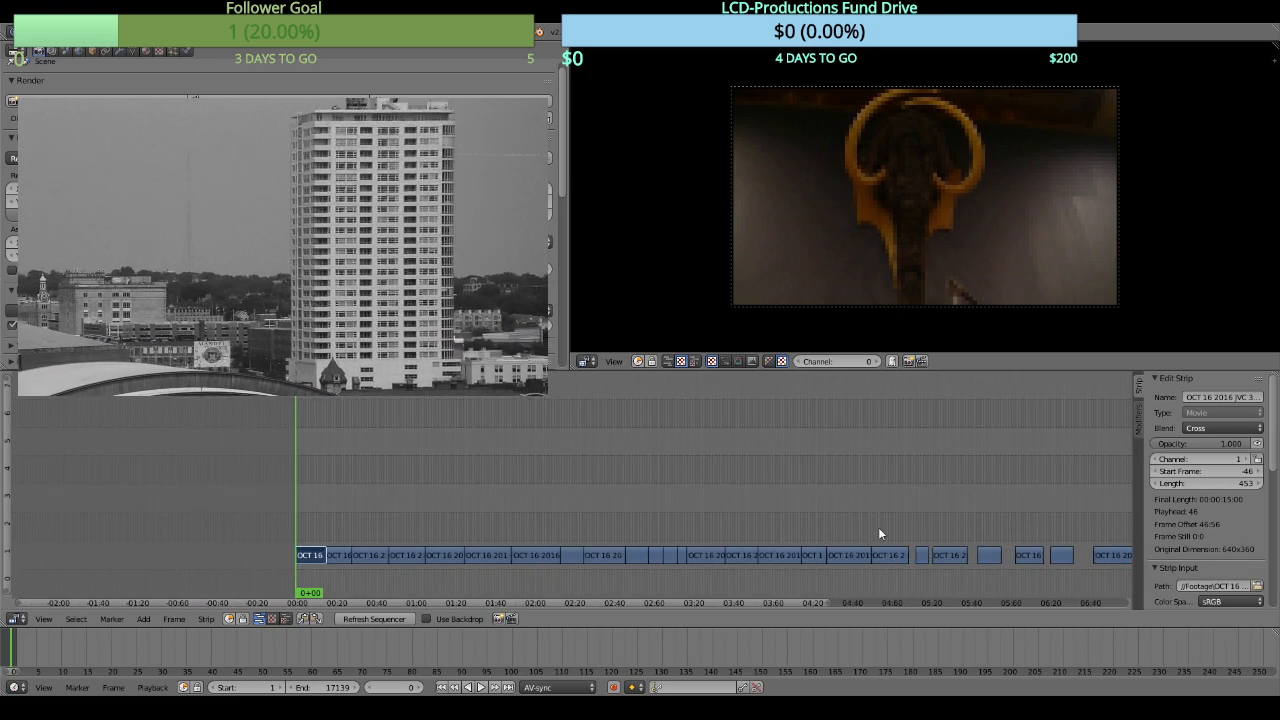
middle_drag(880, 534, 670, 500)
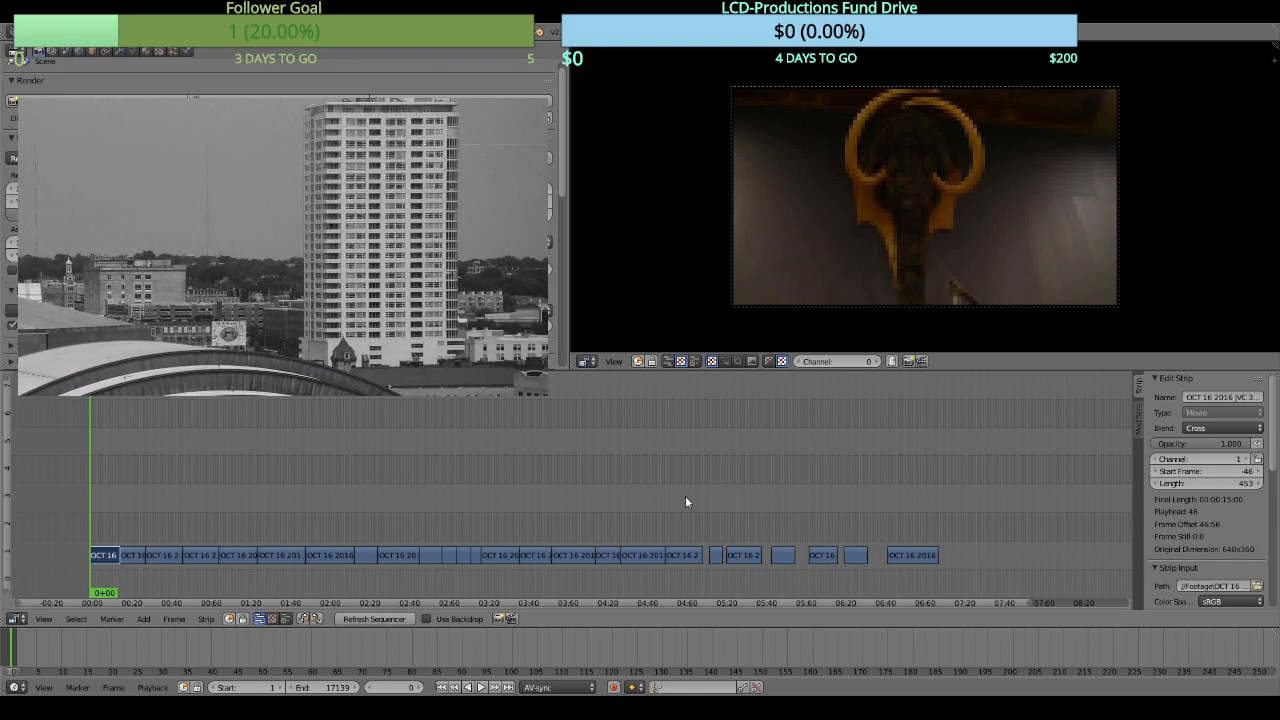
click(685, 497)
key(BackSpace)
key(BackSpace)
key(BackSpace)
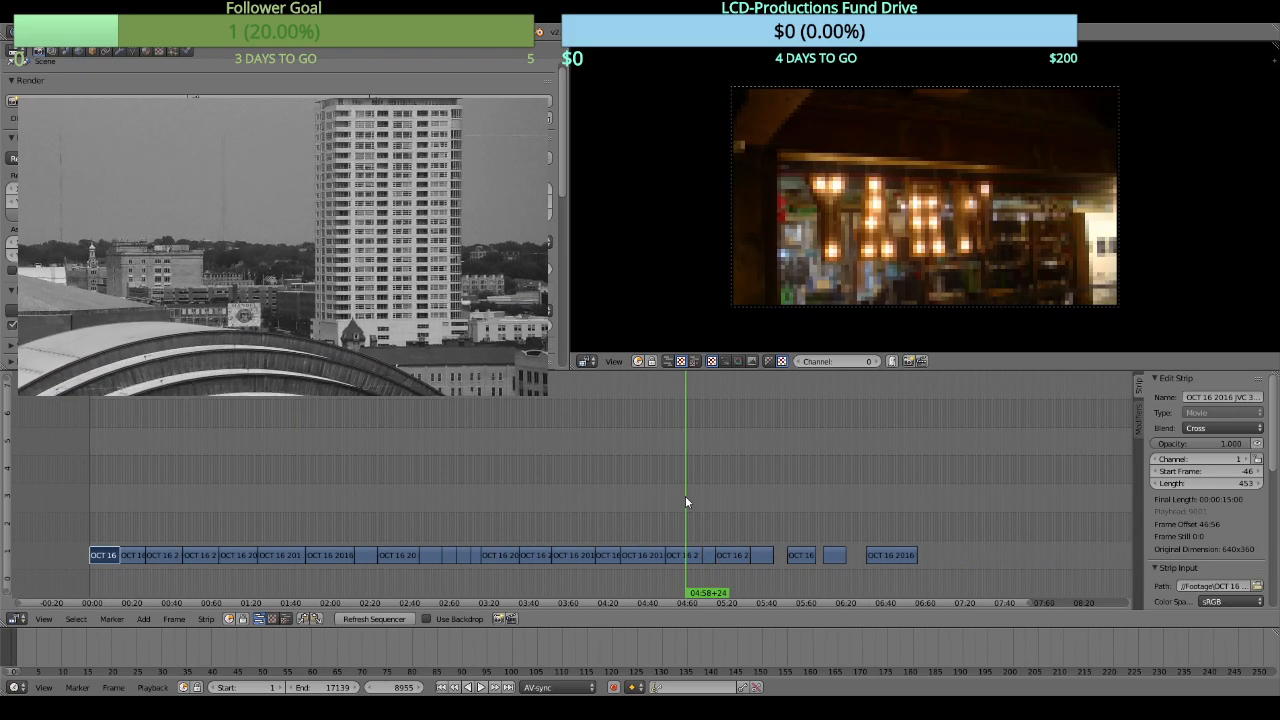
key(BackSpace)
key(BackSpace)
key(BackSpace)
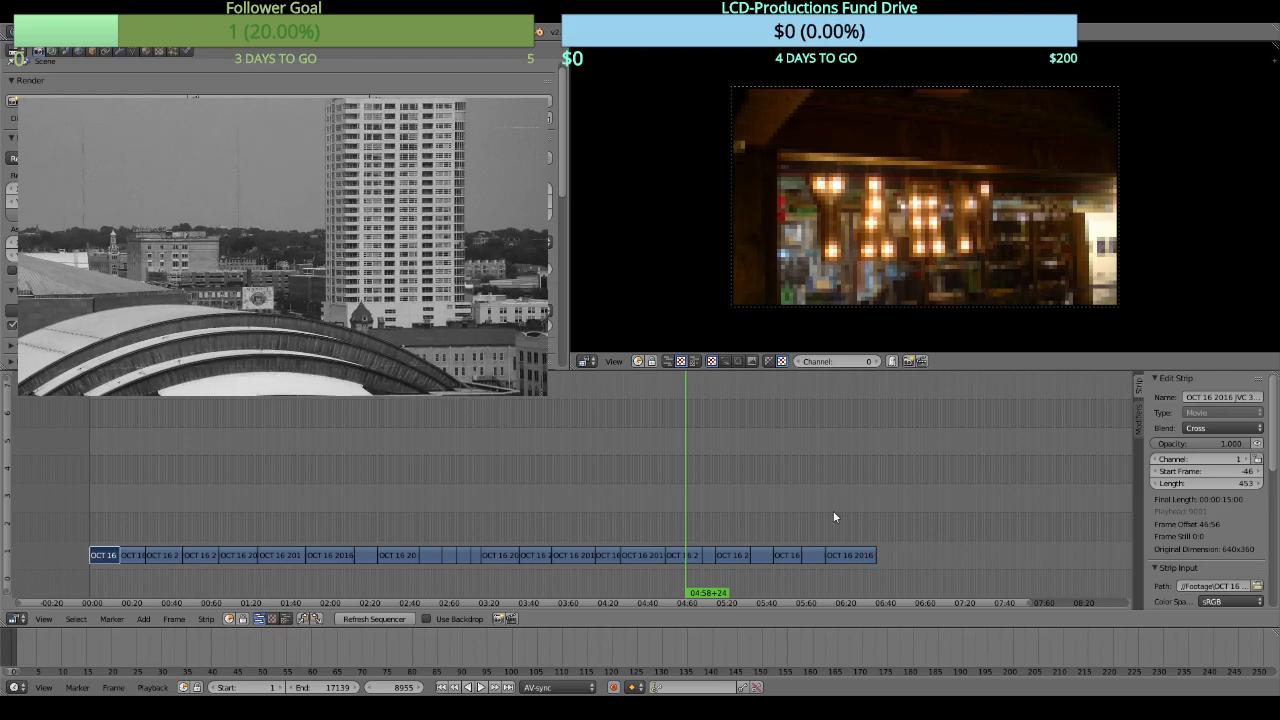
Move the current frame to the end of the last clip at 06:34+16 and set the scene's end frame to 11824
click(920, 516)
key(Page_Down)
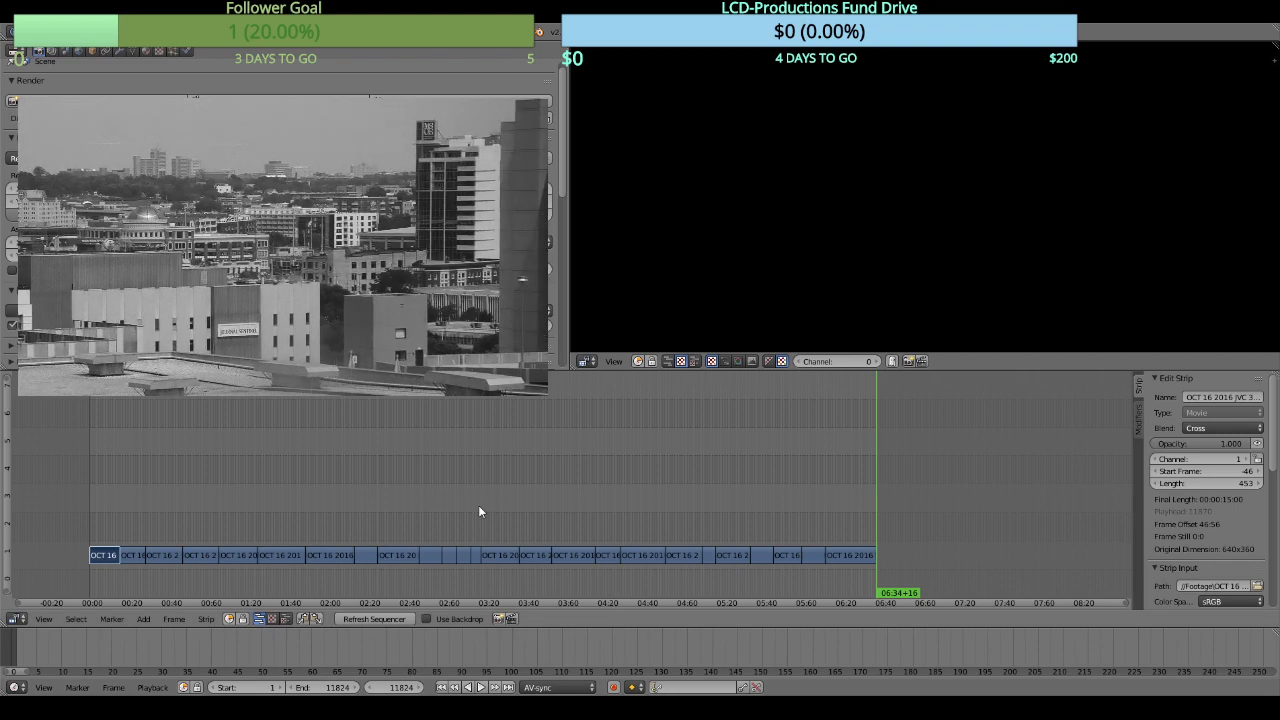
Add an Adjustment Layer strip at frame 0 above the clips and extend it past the last clip to a length of 12049 frames
middle_drag(480, 514, 584, 483)
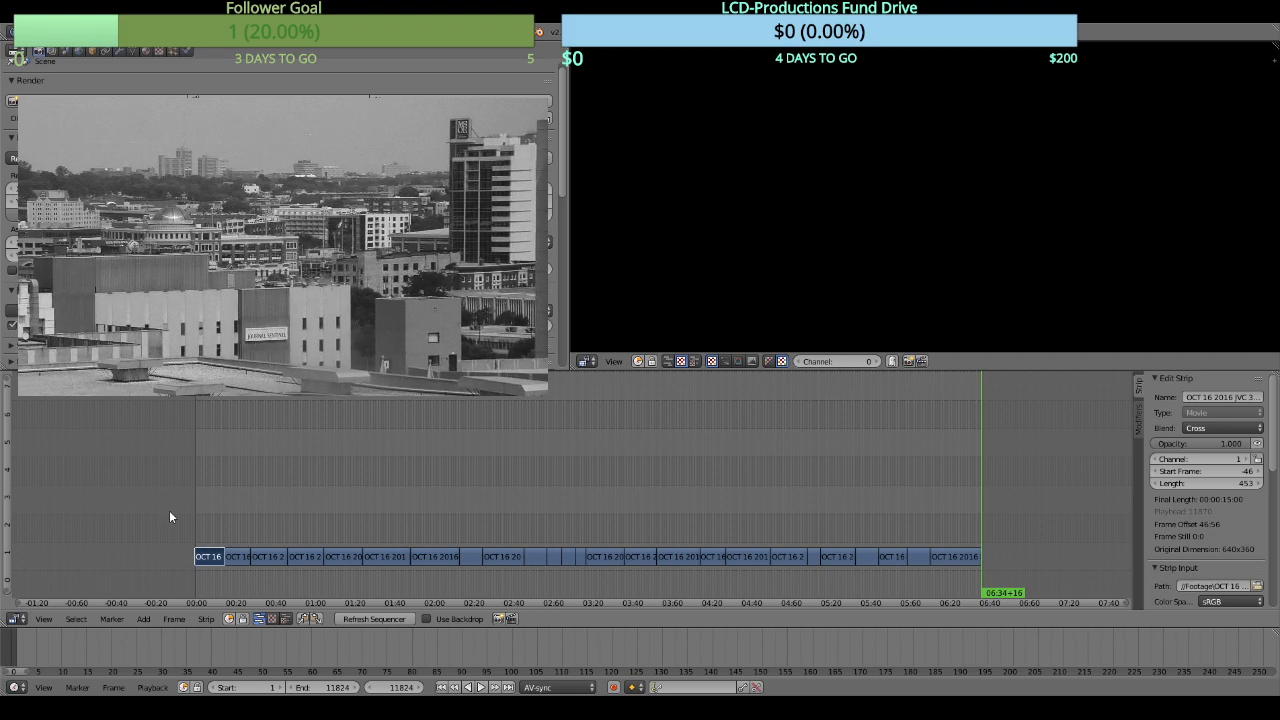
key(shift+Left)
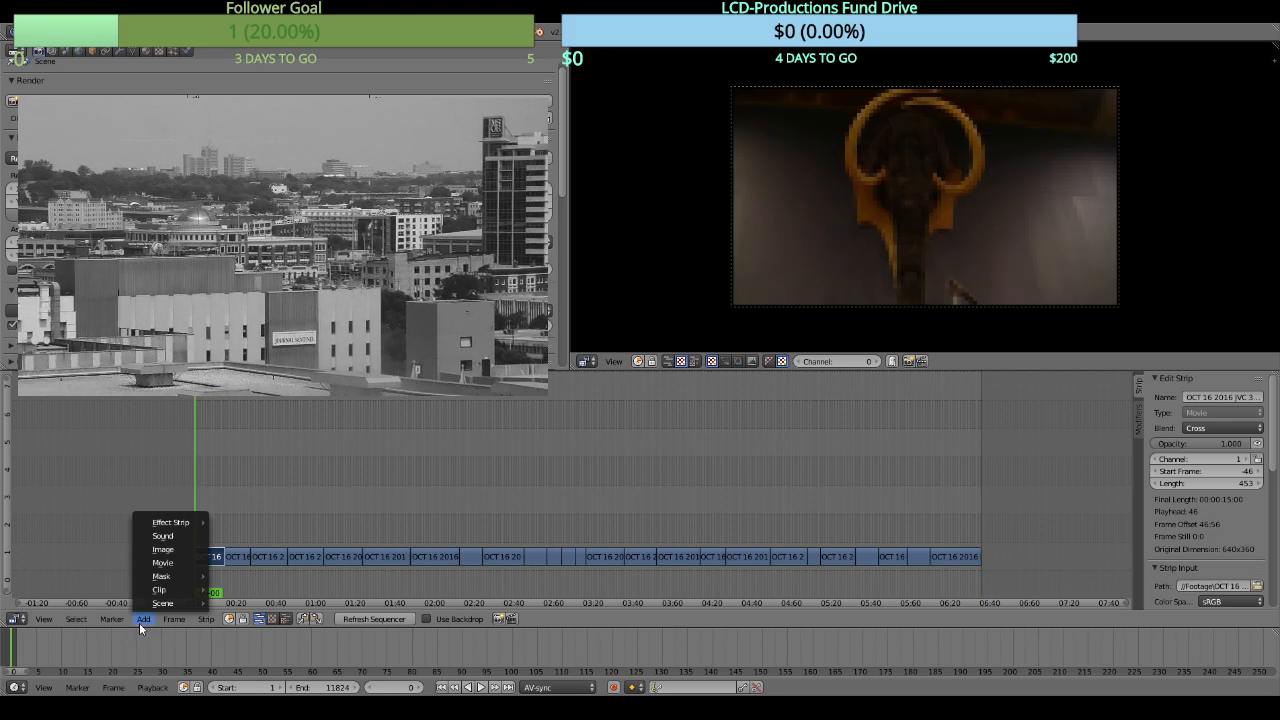
click(141, 620)
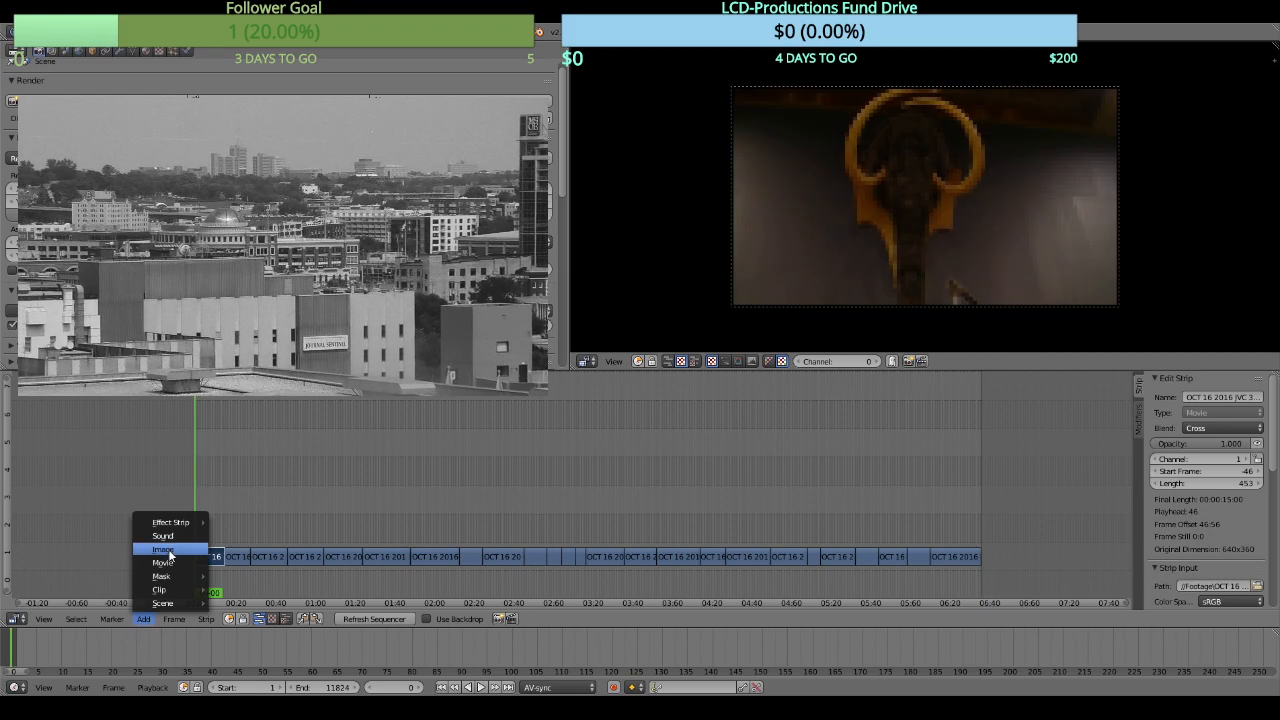
mouse_move(175, 522)
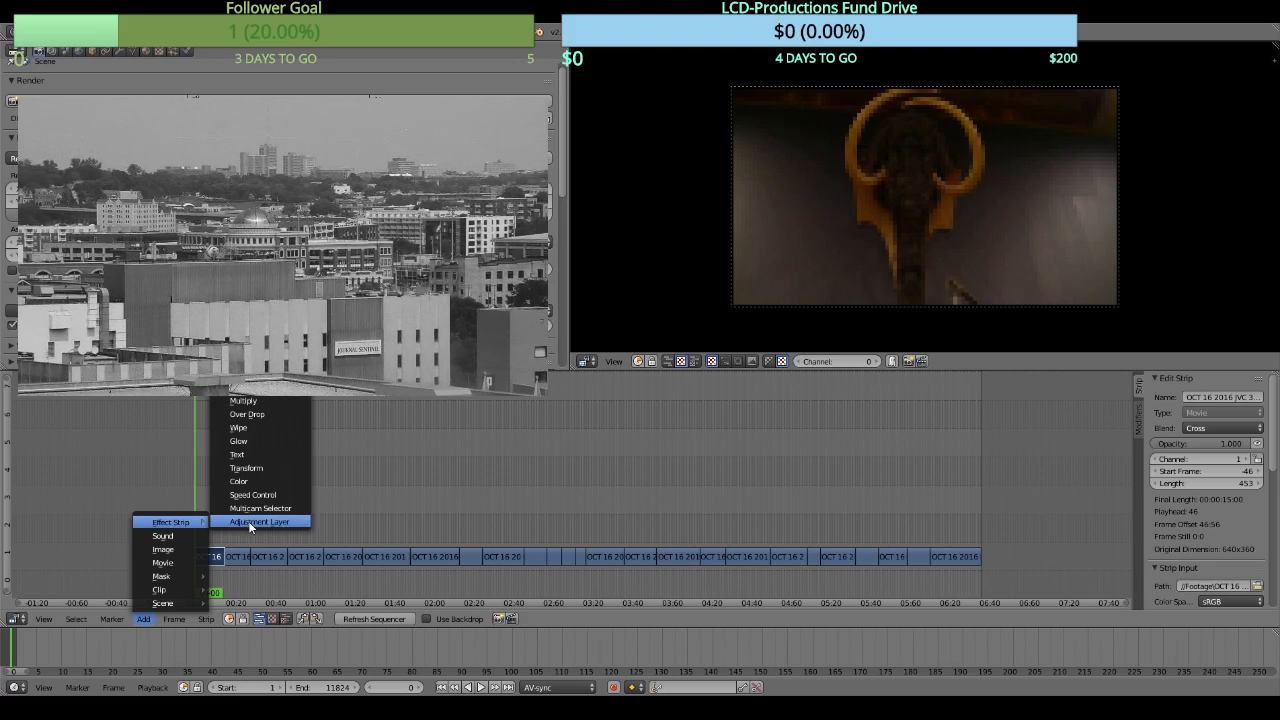
click(248, 521)
key(e)
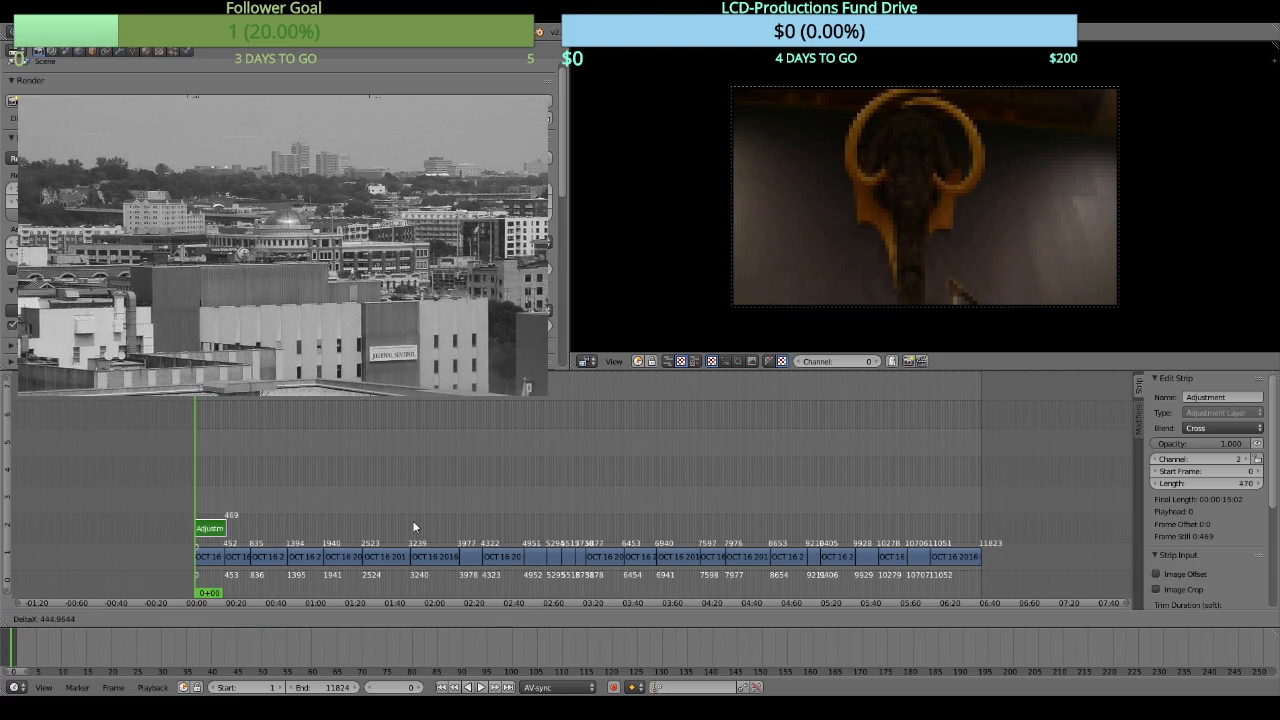
click(1078, 547)
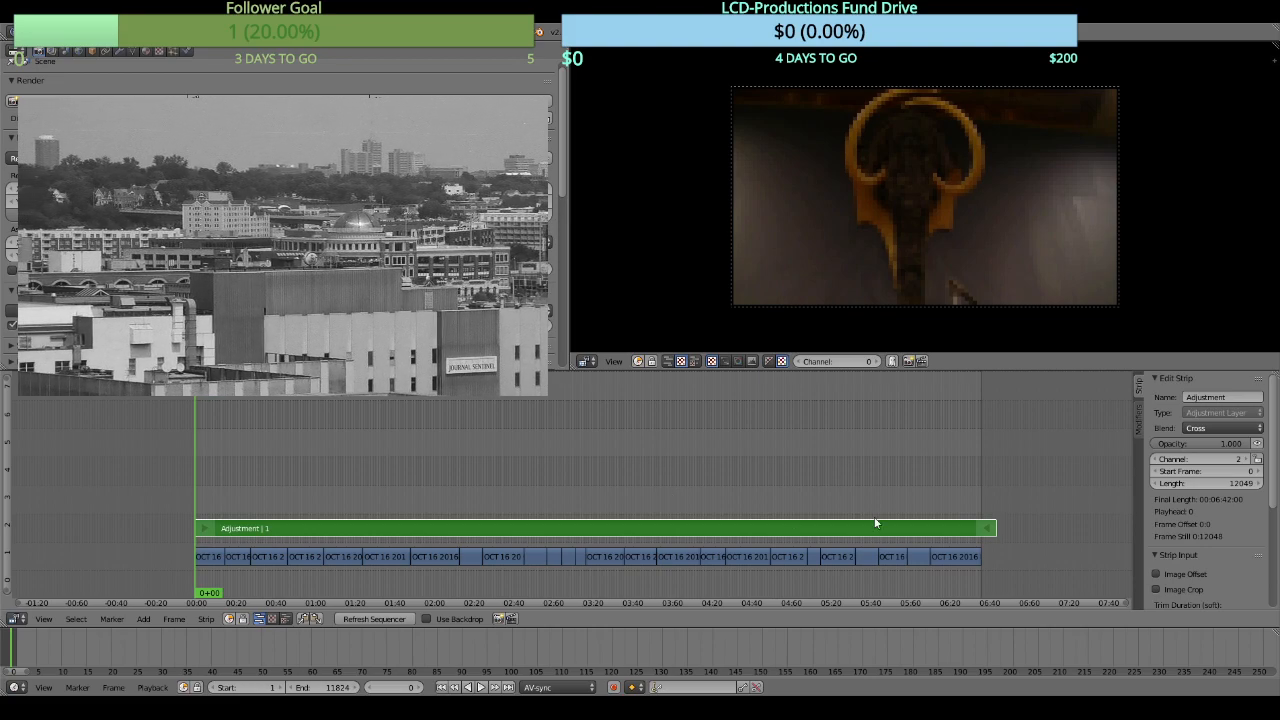
Play the sequence to 7+15 and add Color Balance and Curves modifiers to the adjustment layer
key(alt+a)
click(1140, 418)
click(1154, 414)
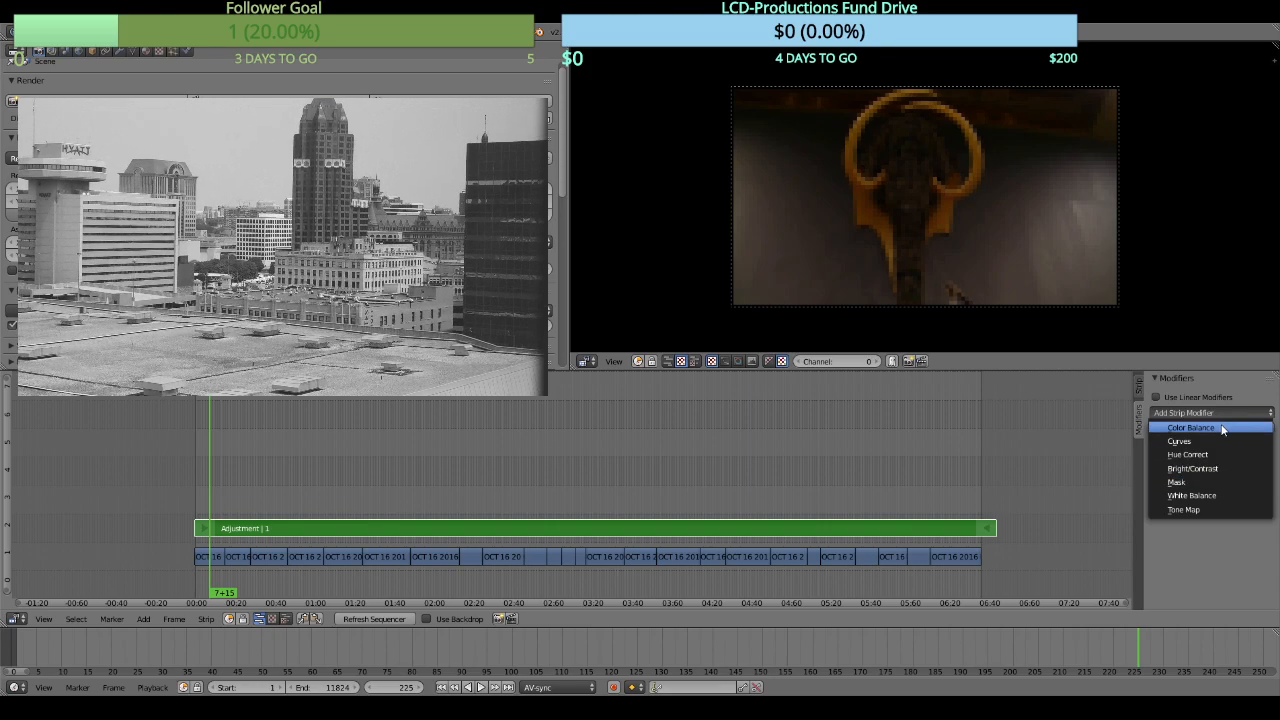
click(1221, 424)
click(1221, 413)
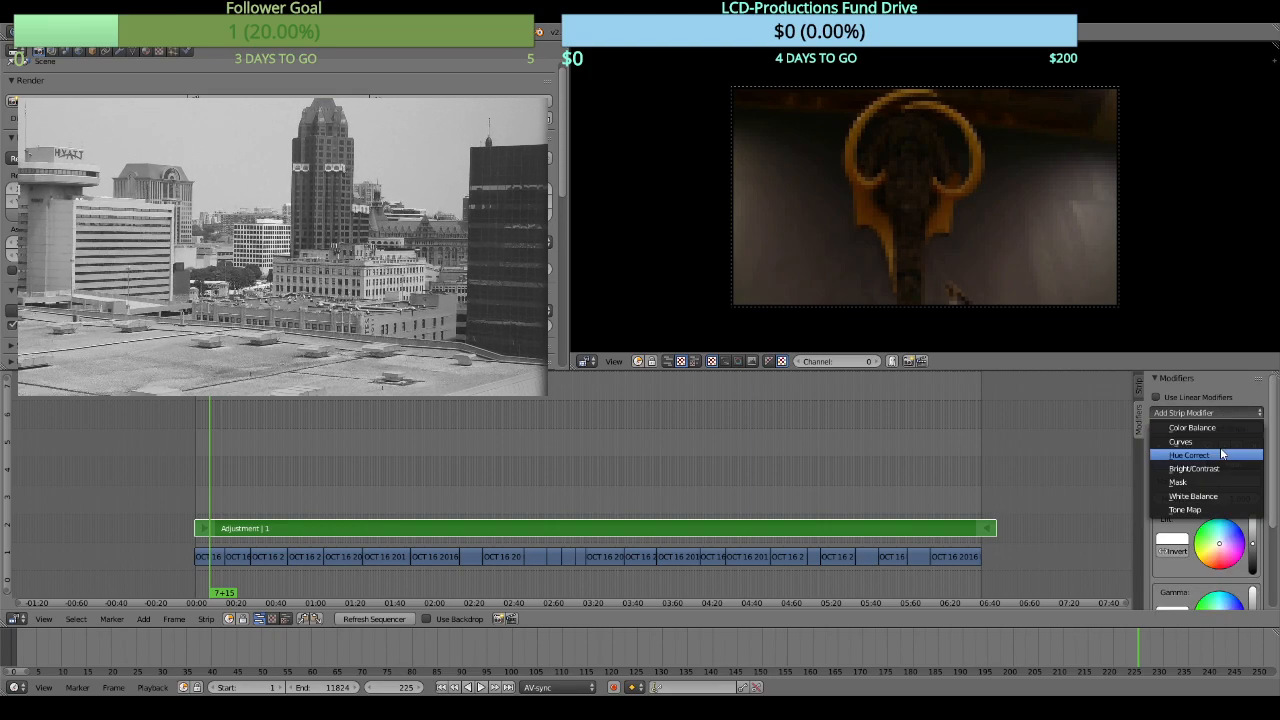
click(1219, 442)
scroll(1265, 497, down, 5)
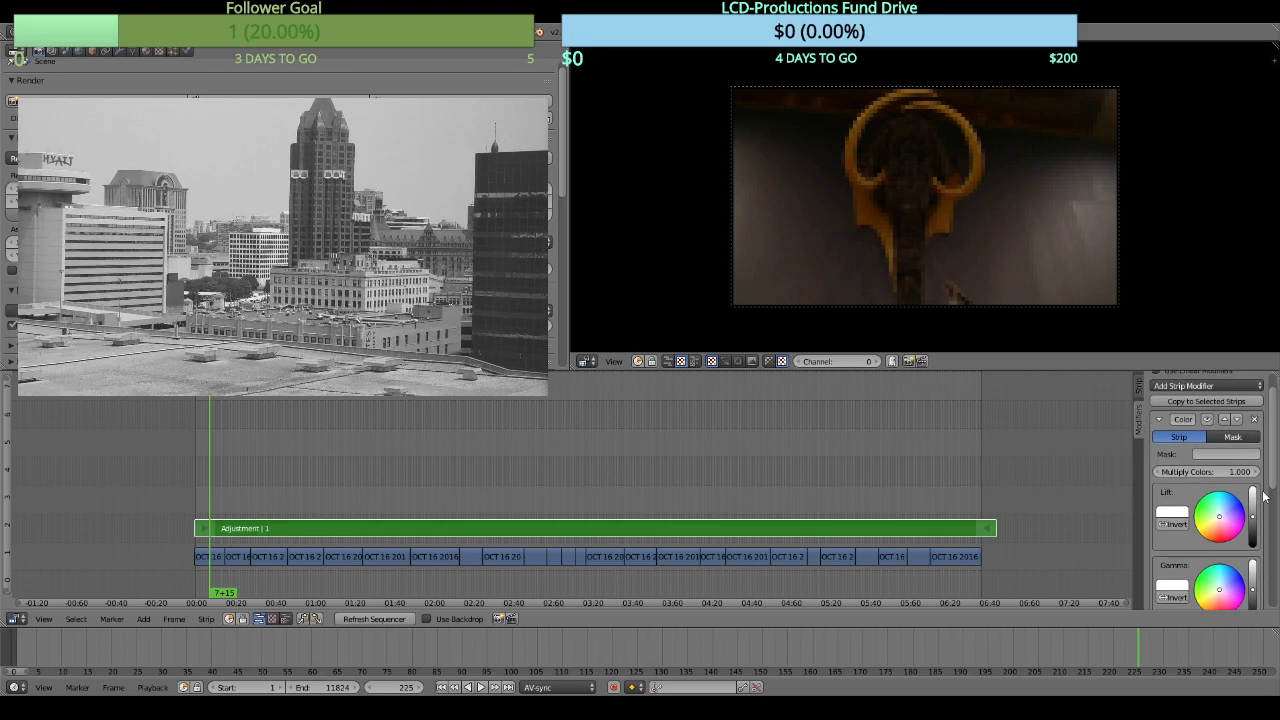
scroll(1265, 497, down, 5)
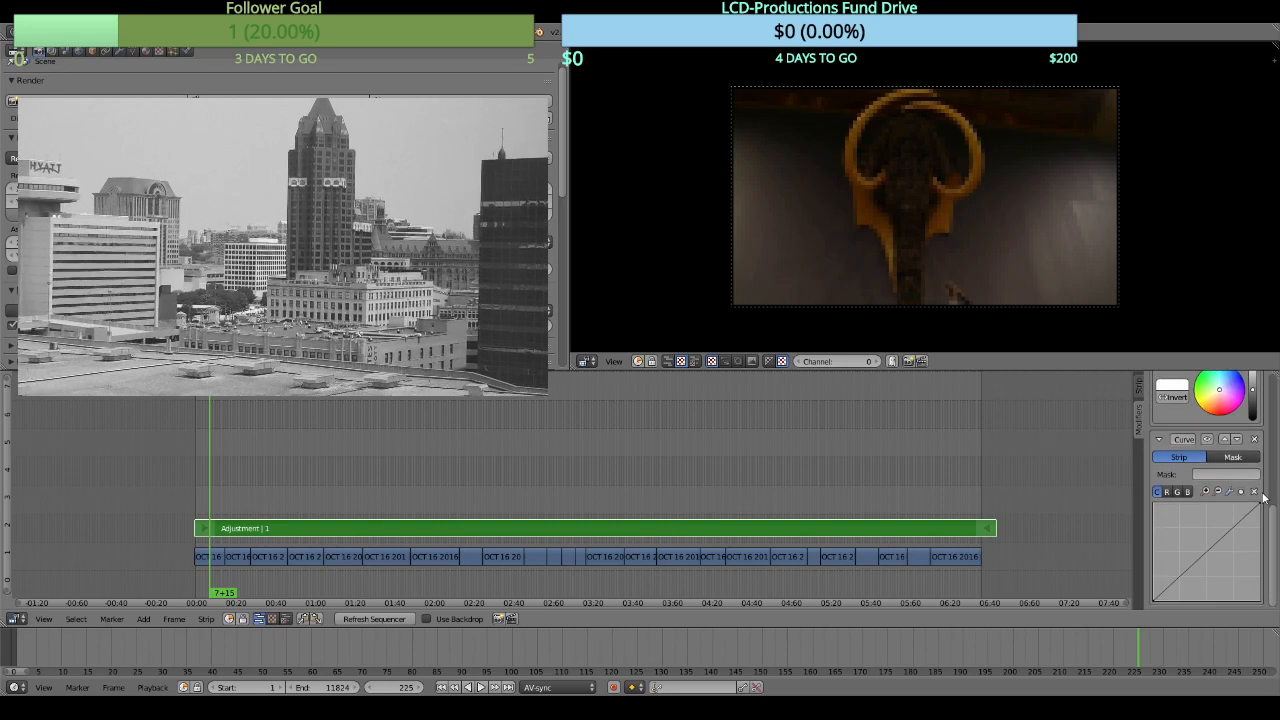
Brighten the dark footage by raising the lift and gamma of the adjustment layer's Color Balance modifier
scroll(1262, 497, up, 5)
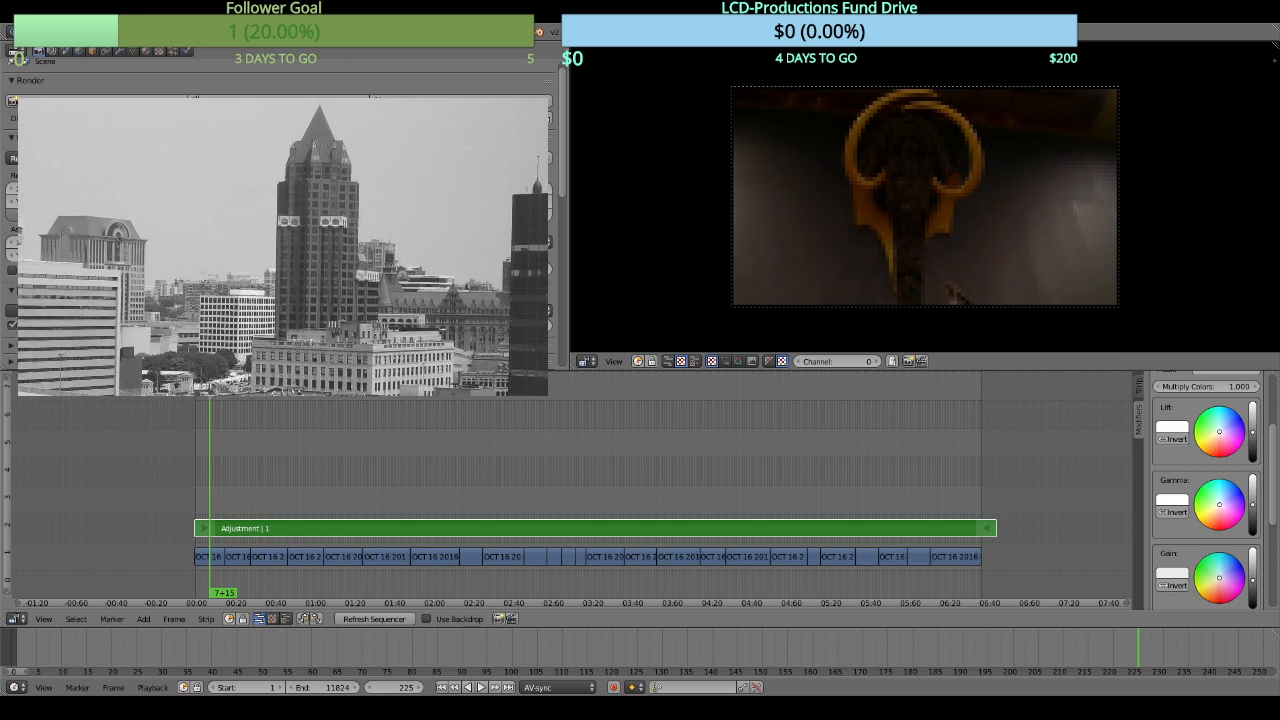
drag(1252, 432, 1252, 423)
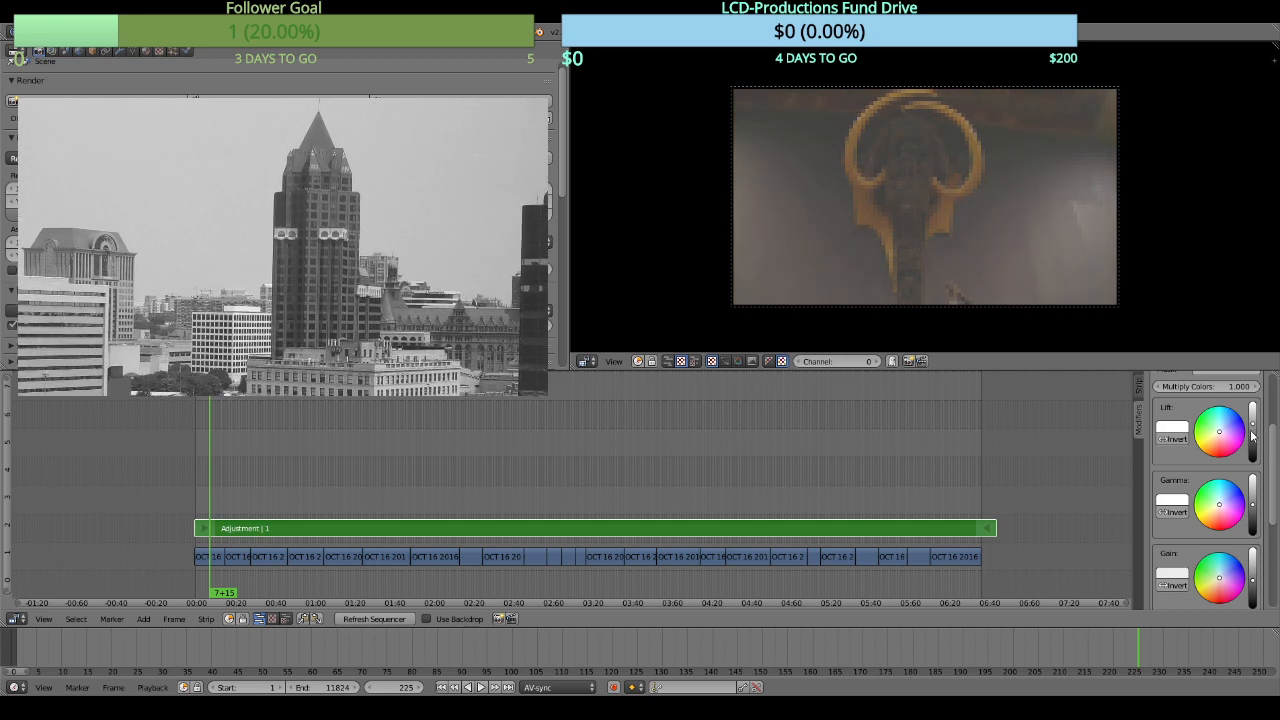
drag(1251, 507, 1251, 495)
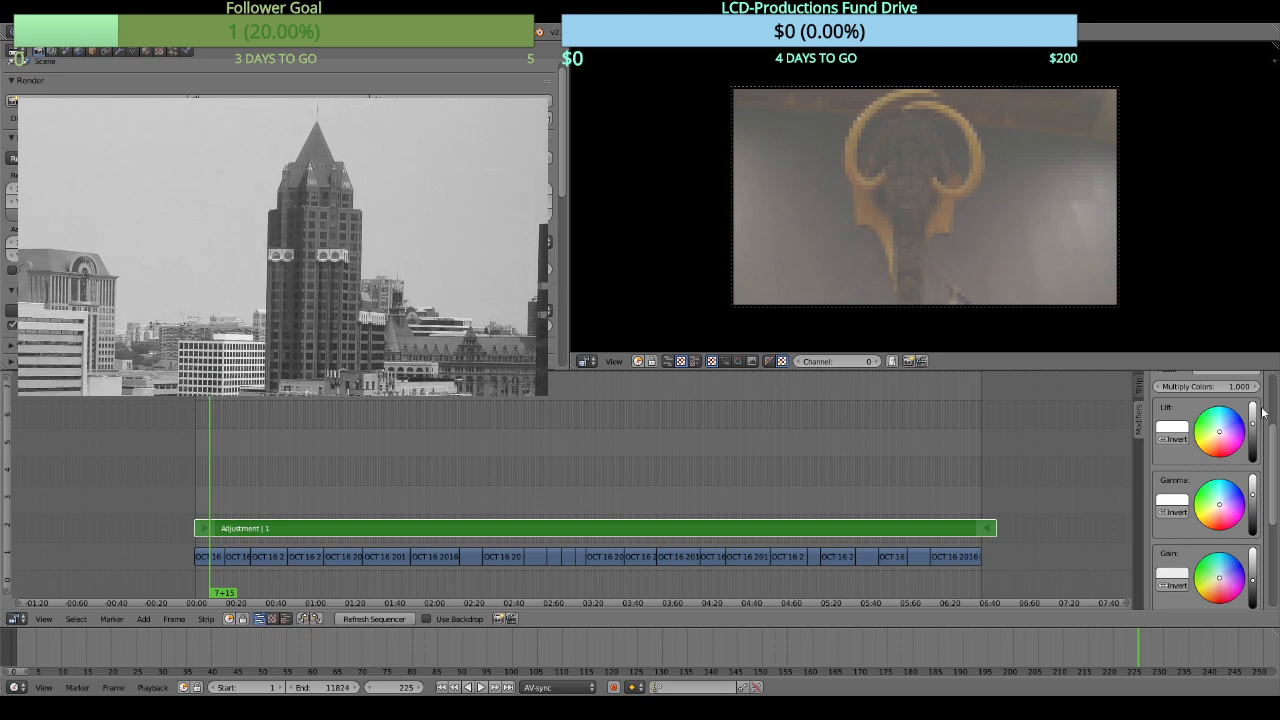
drag(1252, 424, 1252, 422)
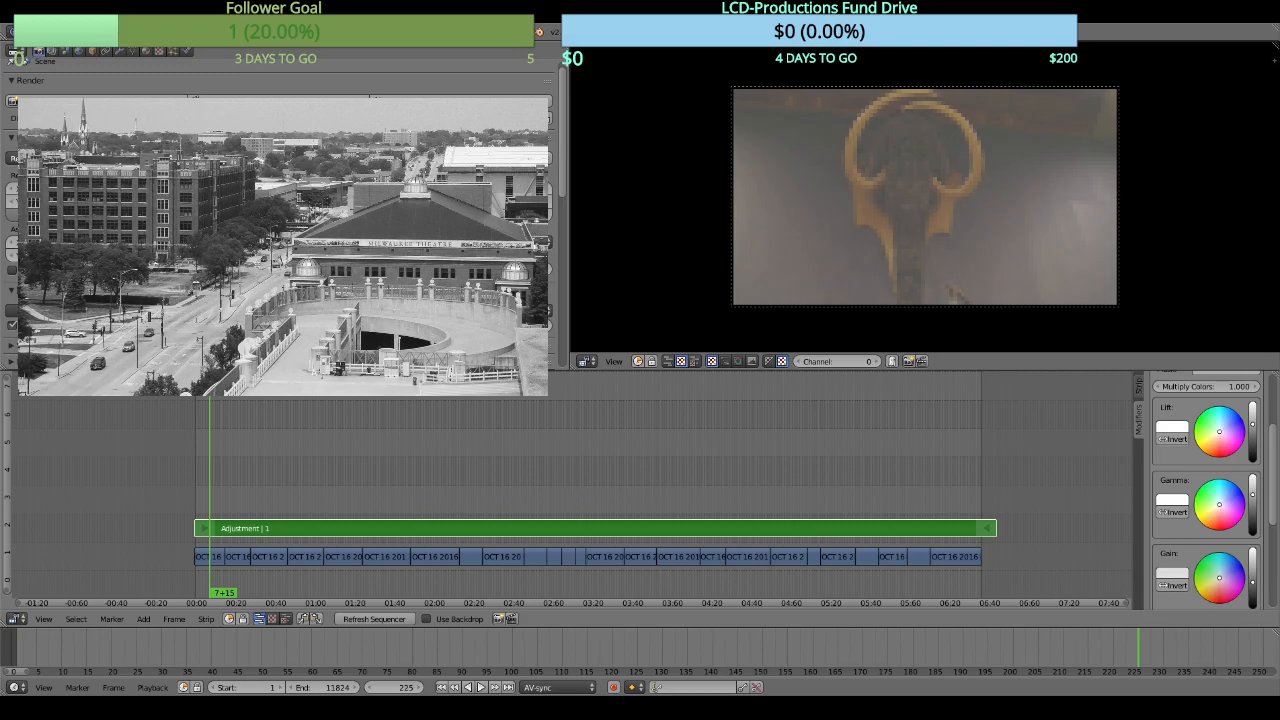
Shape the combined curve of the Curves modifier into an S with a raised highlight point and a lowered shadow point
scroll(1250, 590, down, 5)
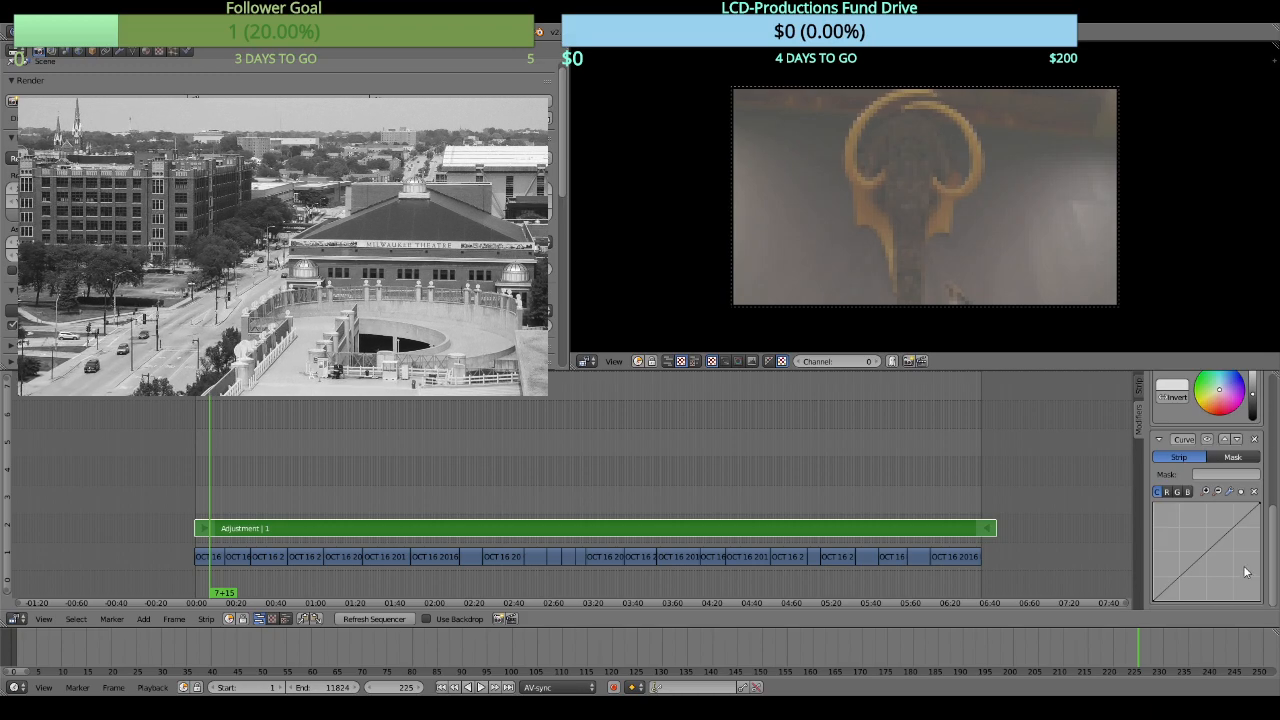
drag(1157, 598, 1237, 512)
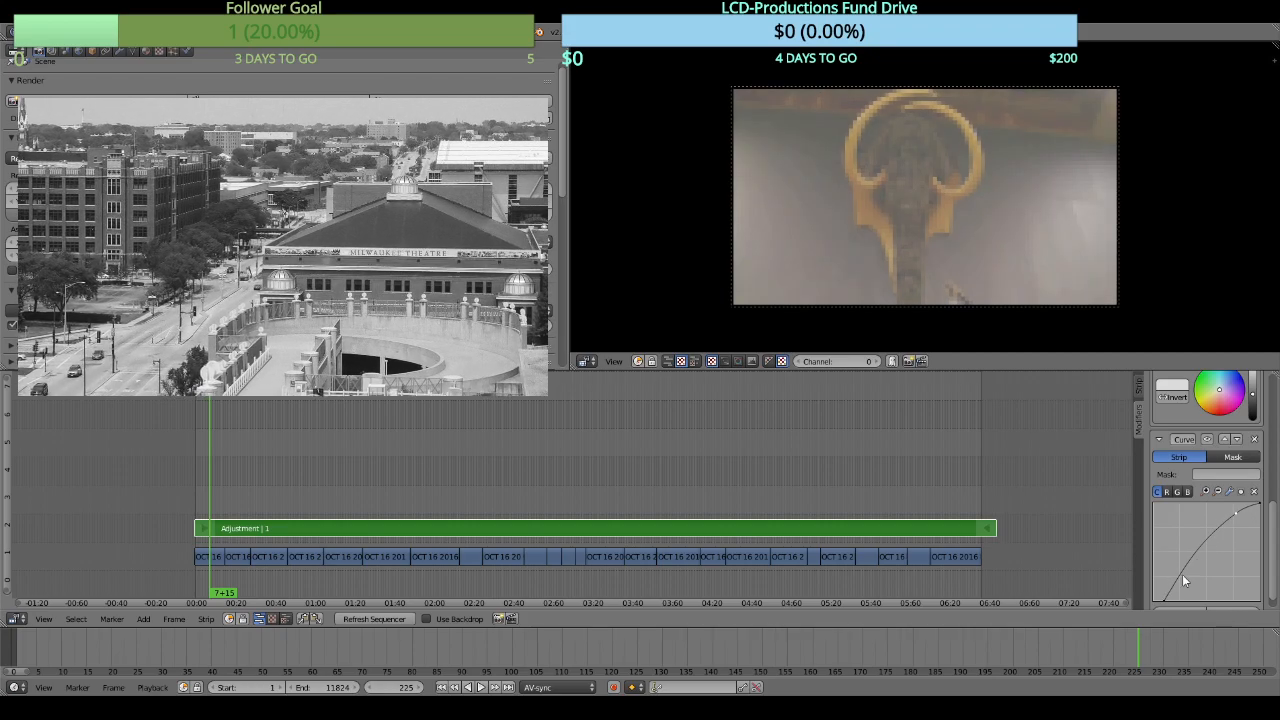
drag(1177, 579, 1183, 588)
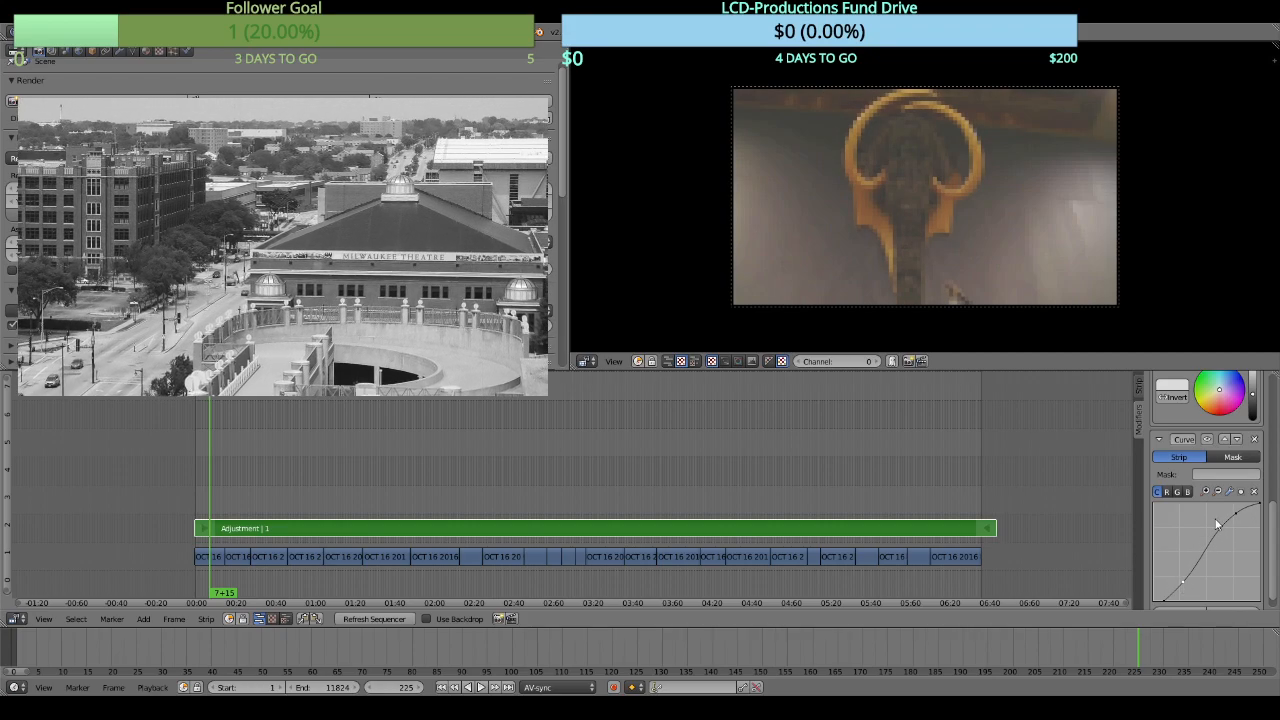
Rebalance the Color Balance modifier with the lift lowered to near neutral, a brightened gamma and a raised gain
scroll(1217, 524, up, 5)
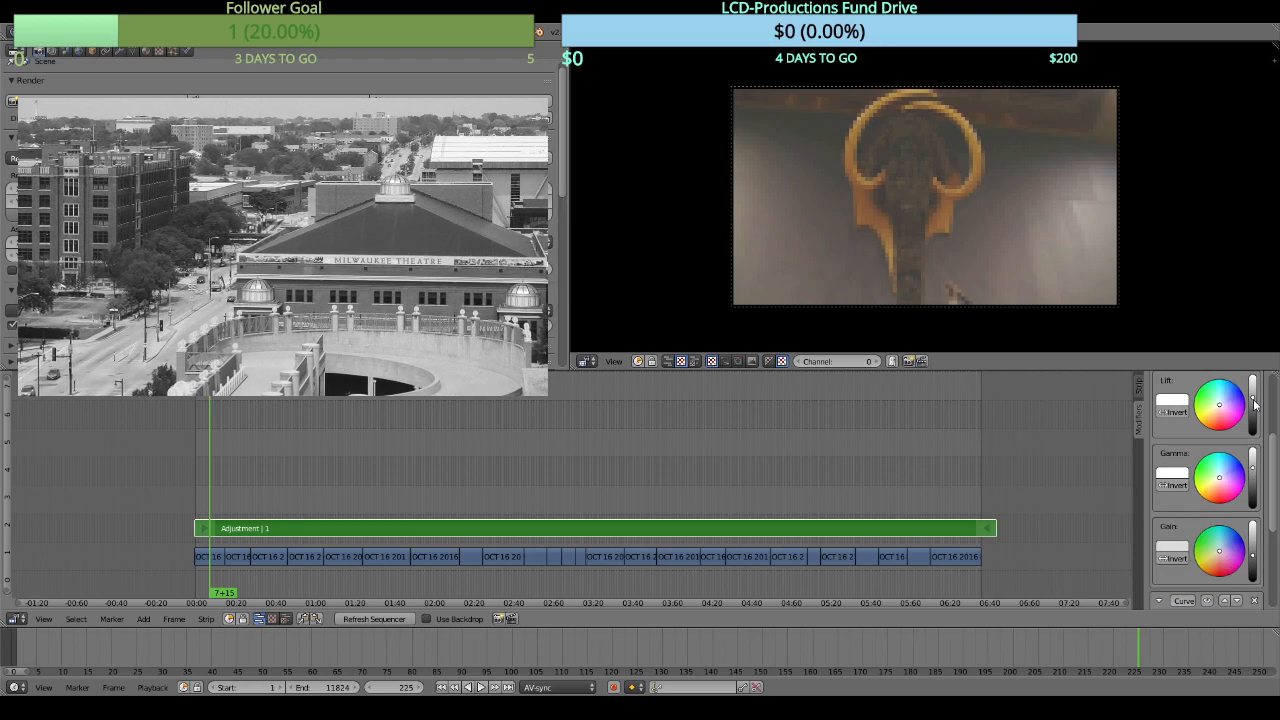
drag(1254, 400, 1254, 397)
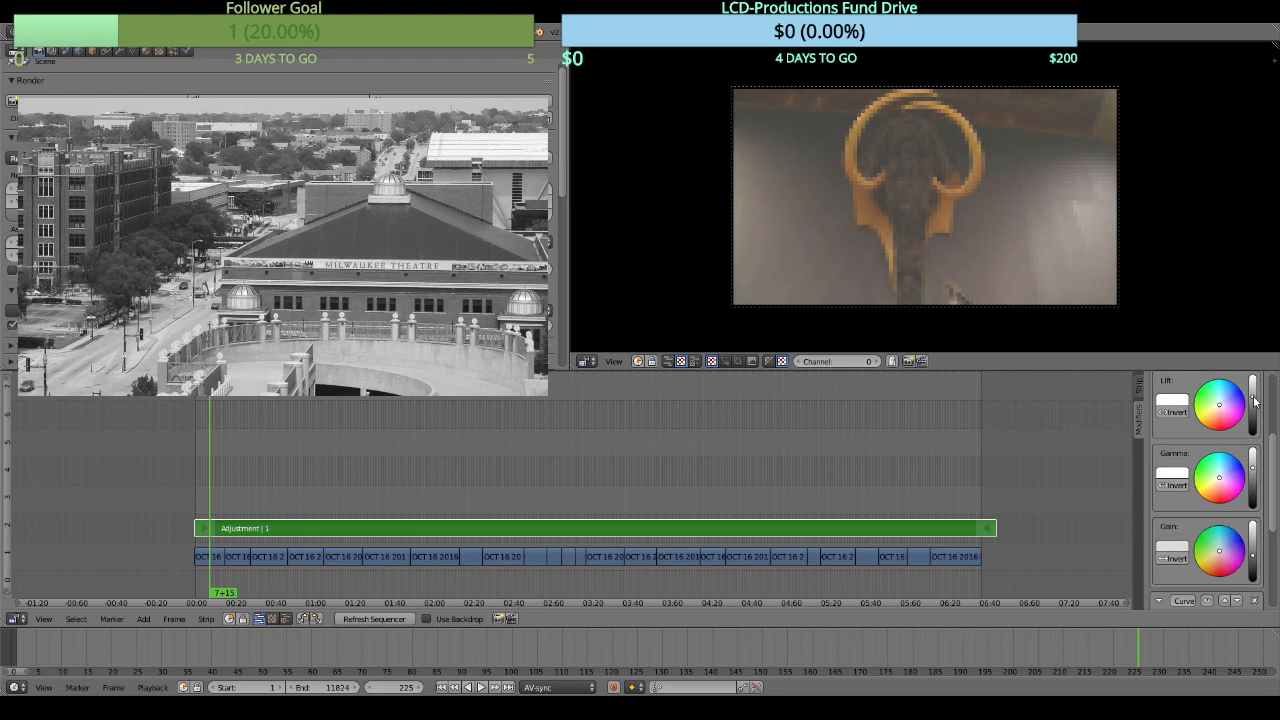
drag(1252, 473, 1255, 490)
drag(1252, 560, 1252, 552)
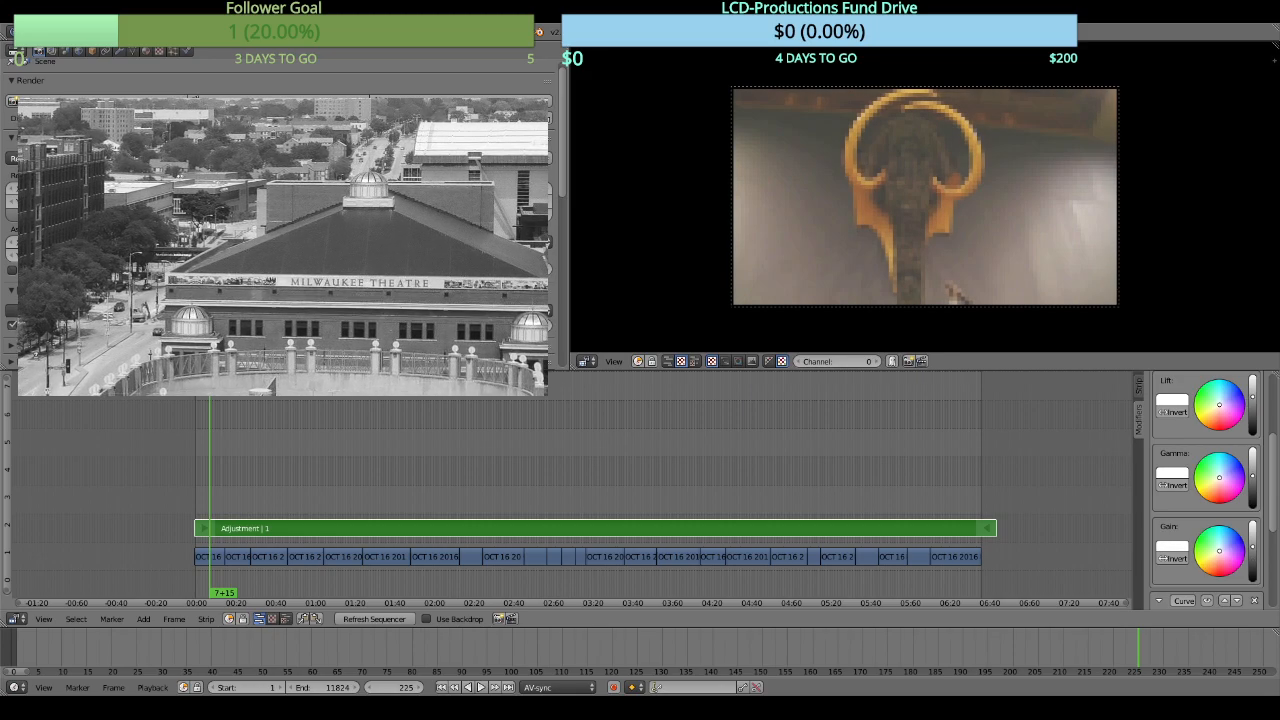
drag(1253, 397, 1253, 402)
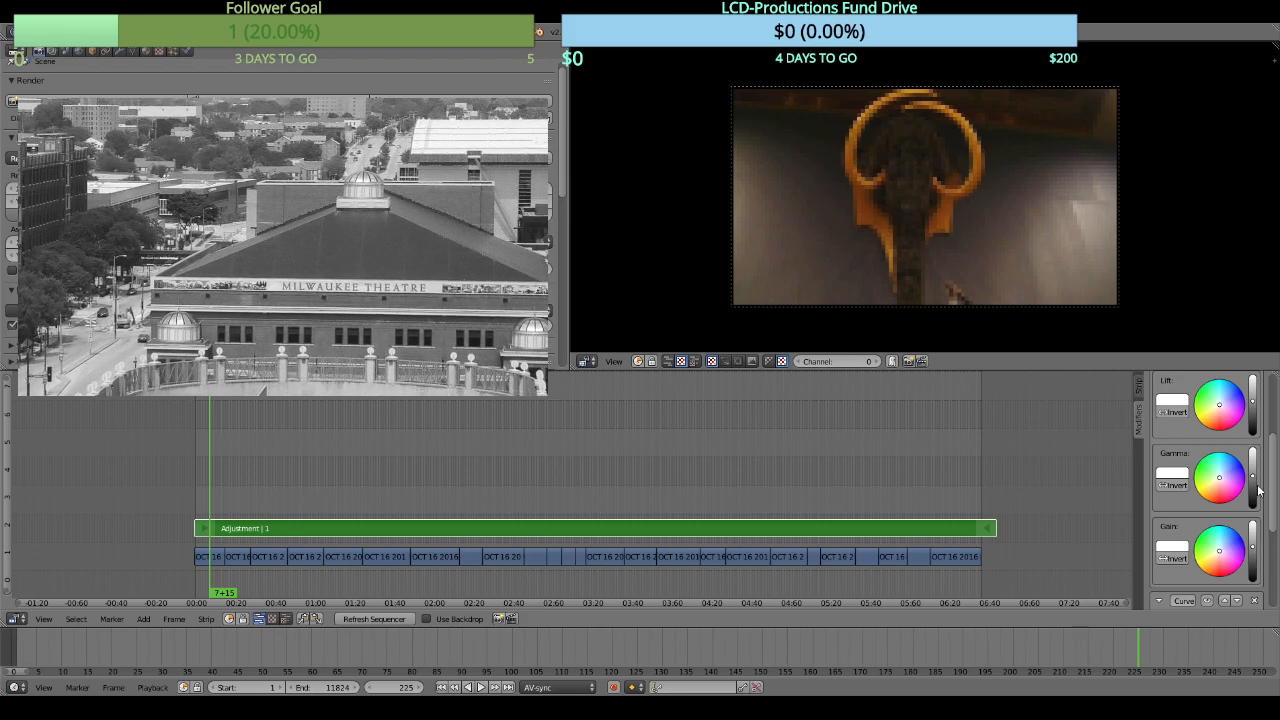
drag(1254, 480, 1253, 470)
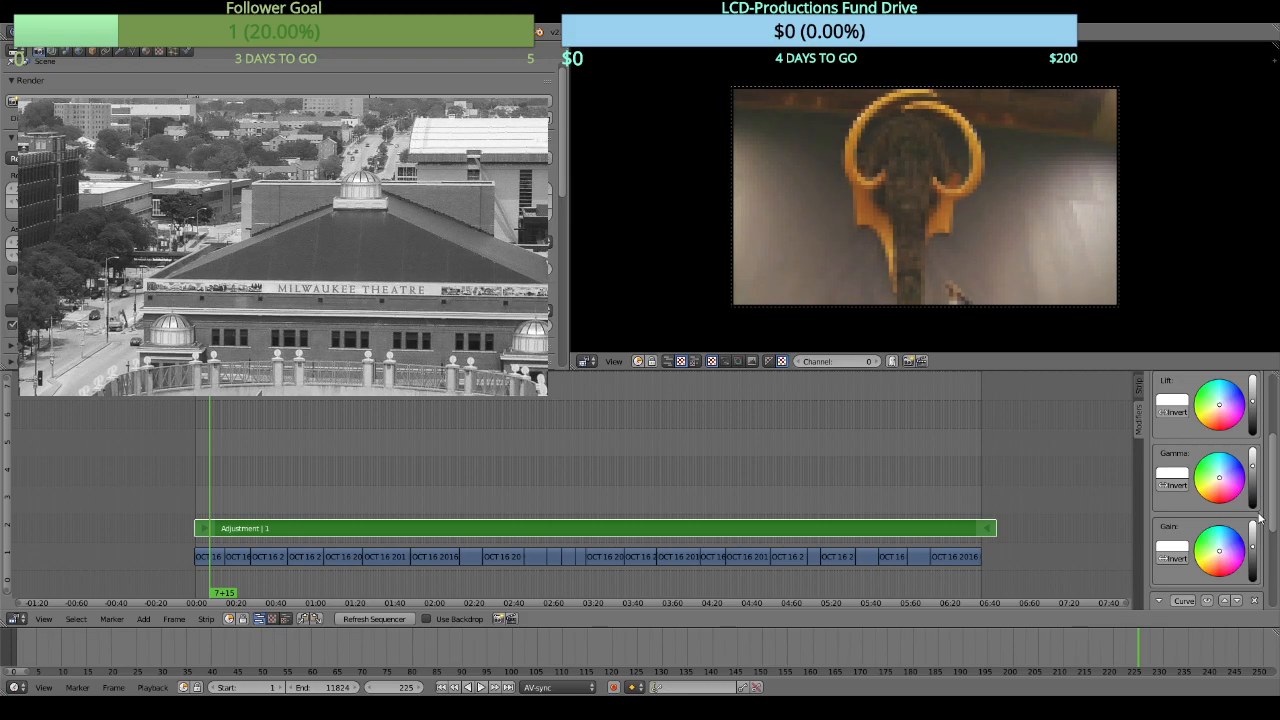
drag(1253, 541, 1253, 539)
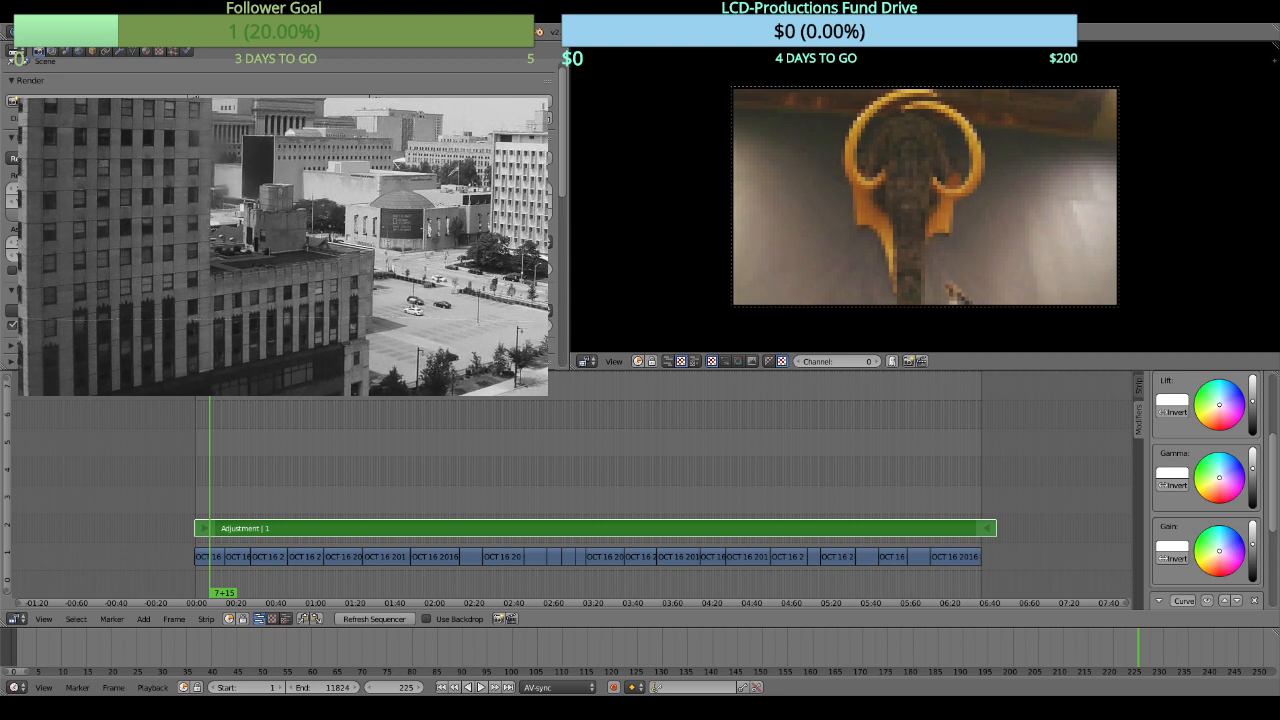
Reshape the combined curve by placing its lower control point at 0.51724, 0.37500 and shifting the highlight point towards the upper corner
scroll(1188, 558, down, 5)
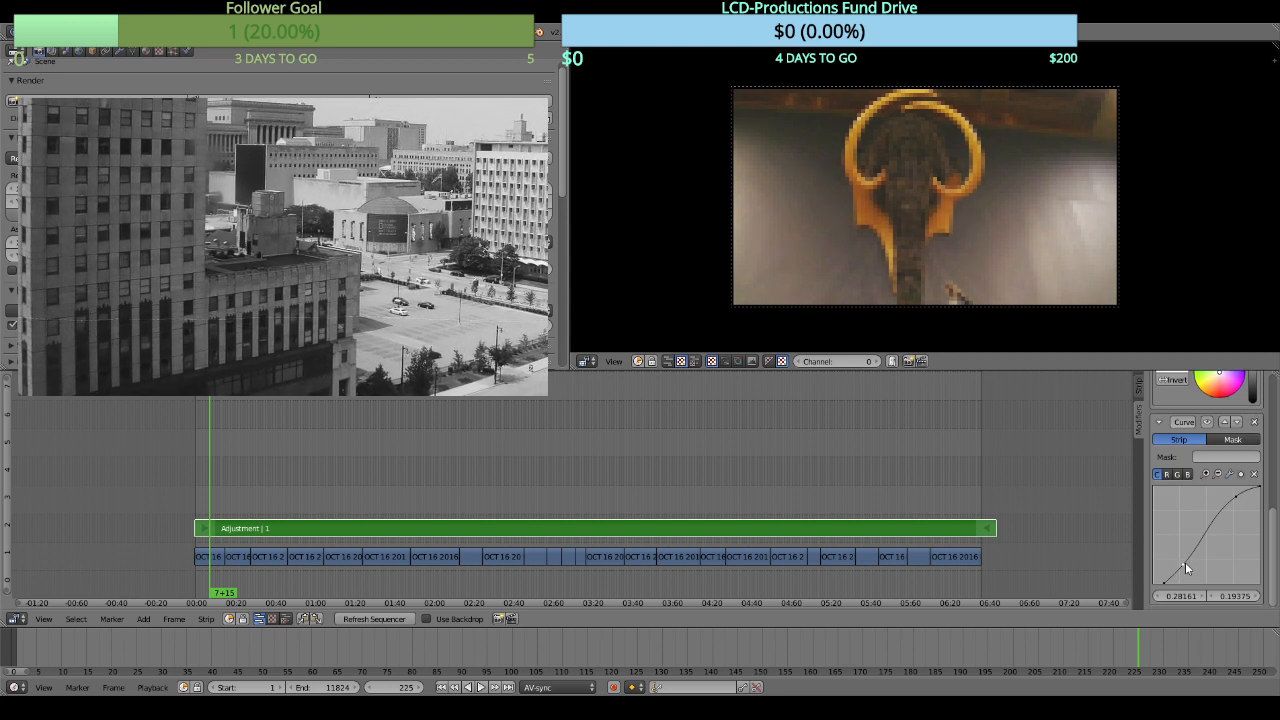
drag(1185, 567, 1177, 559)
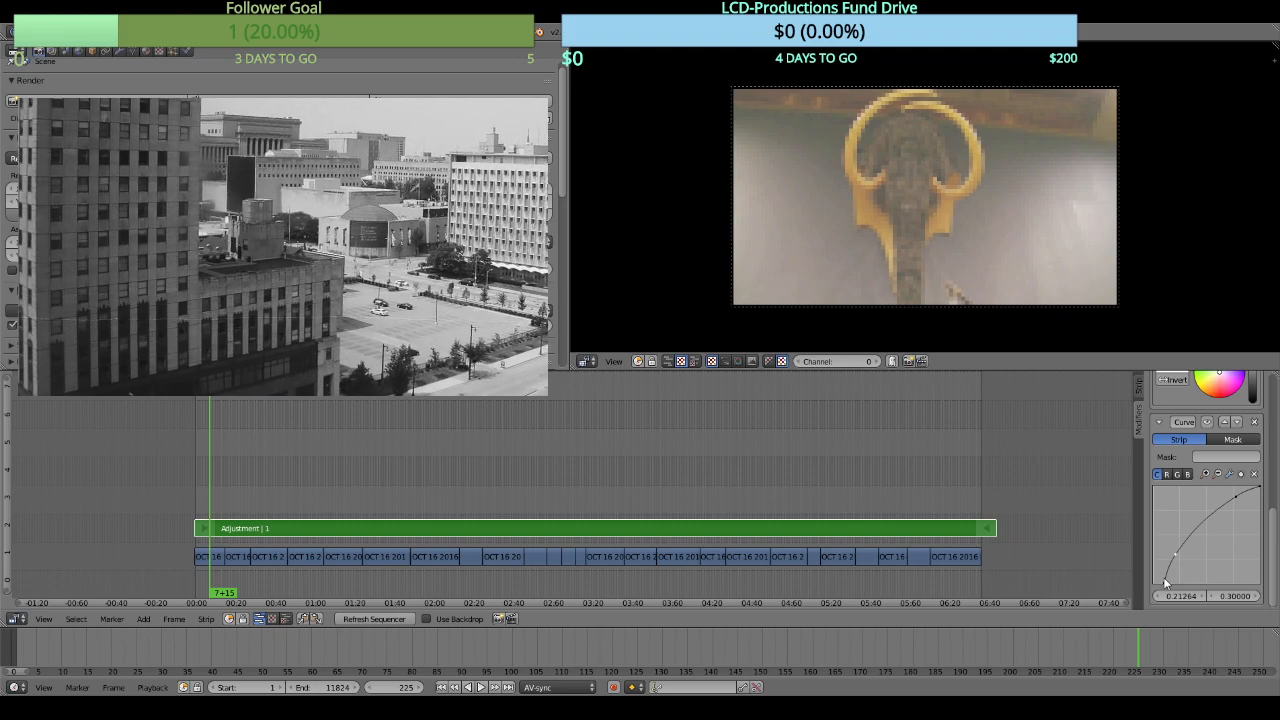
click(1164, 582)
drag(1175, 556, 1185, 572)
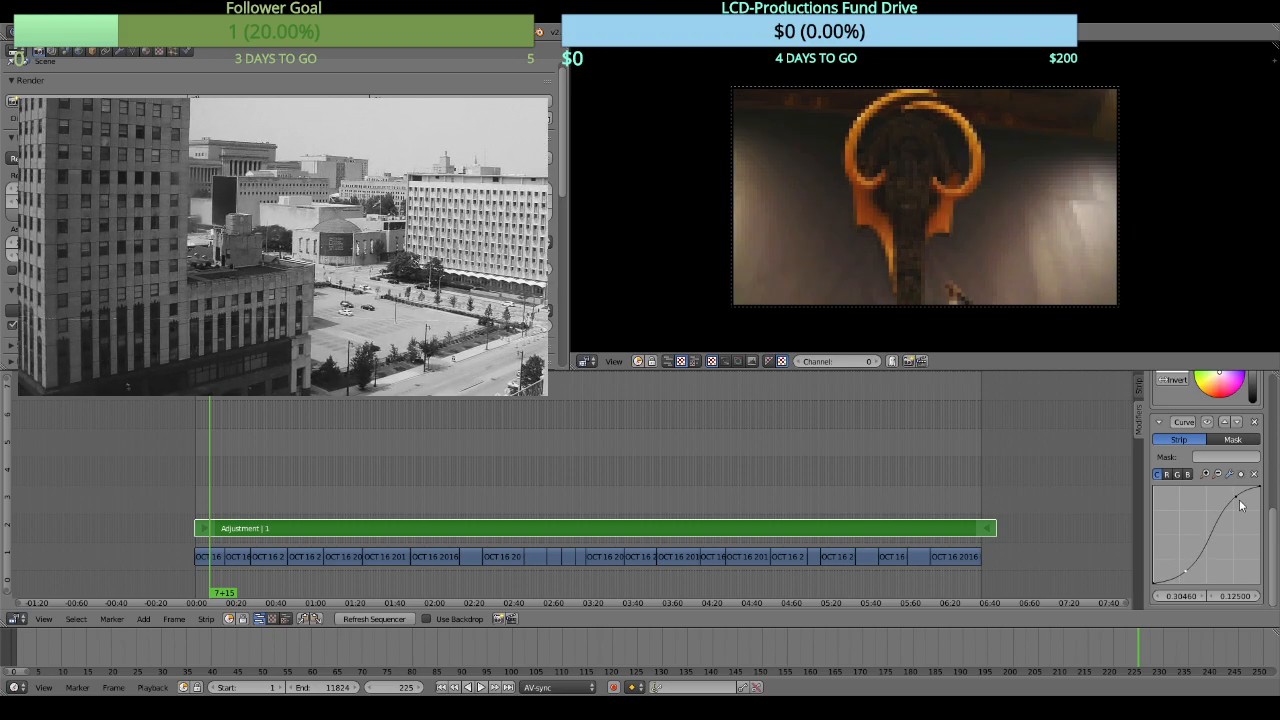
drag(1240, 505, 1248, 499)
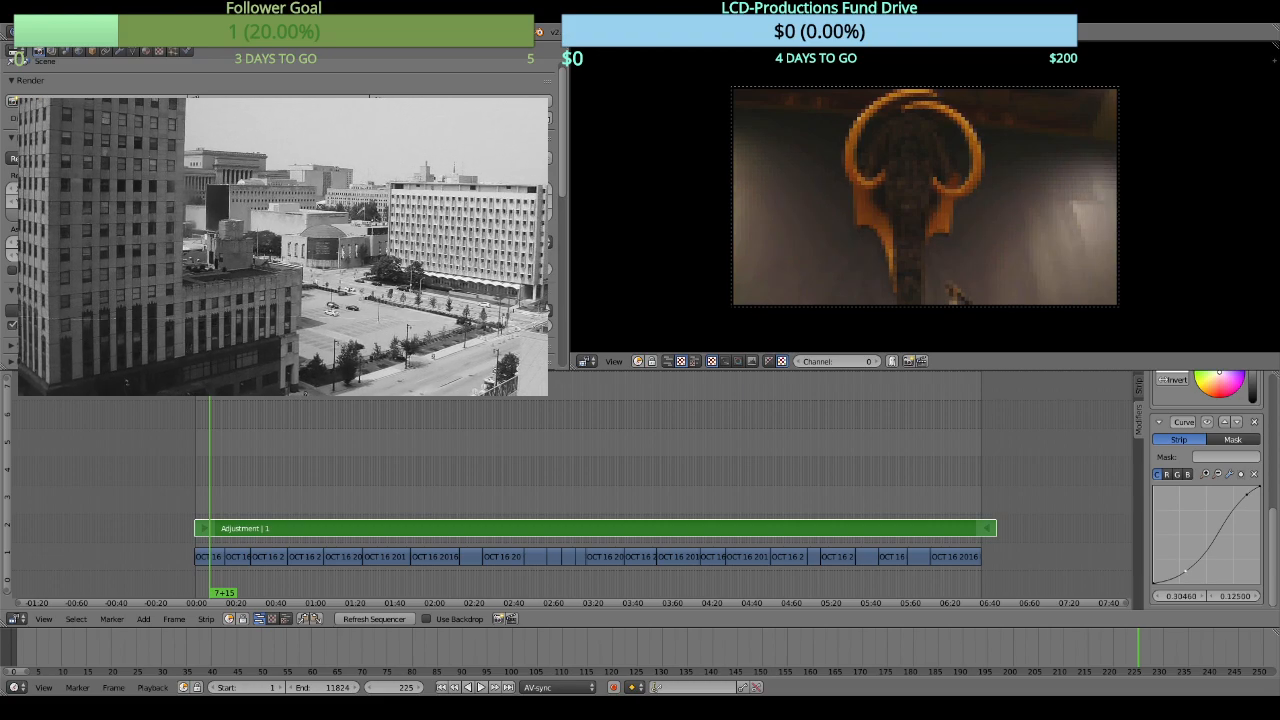
drag(1185, 572, 1208, 546)
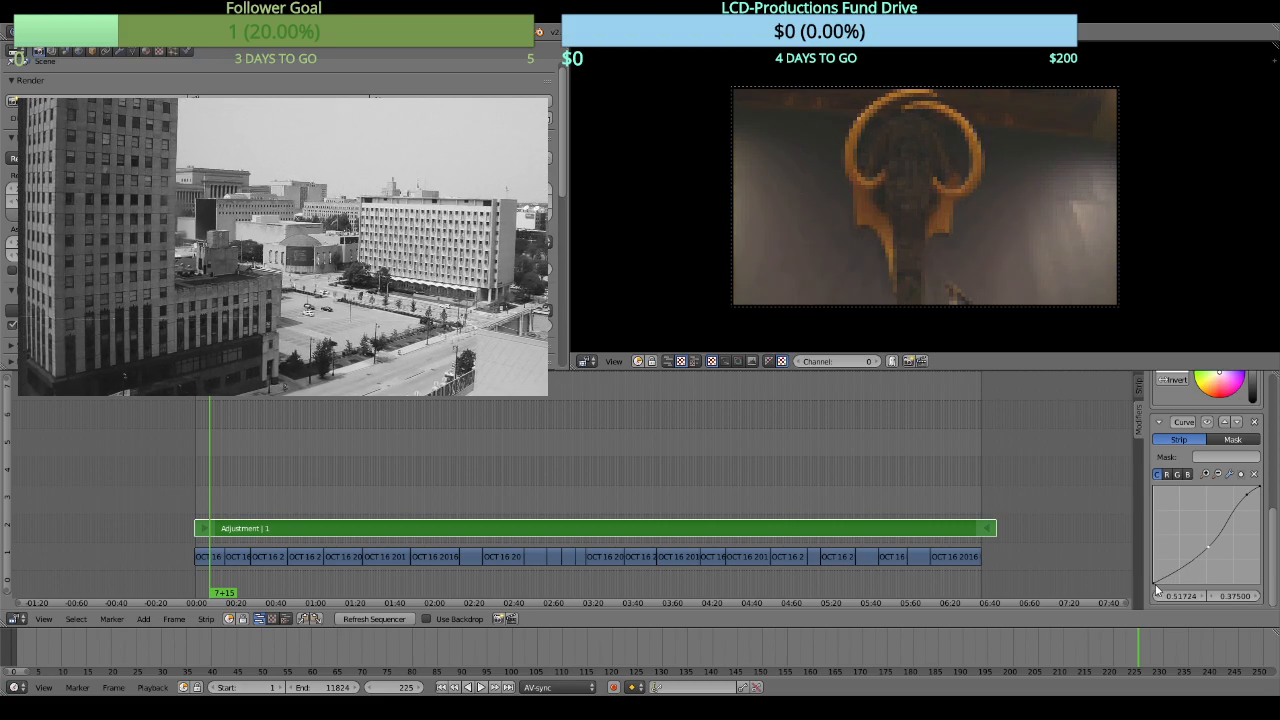
Steepen the combined curve with the black point at 0.26437, 0.00000, the lower control point raised and the highlight point at 0.82759, 0.91875
drag(1156, 587, 1193, 550)
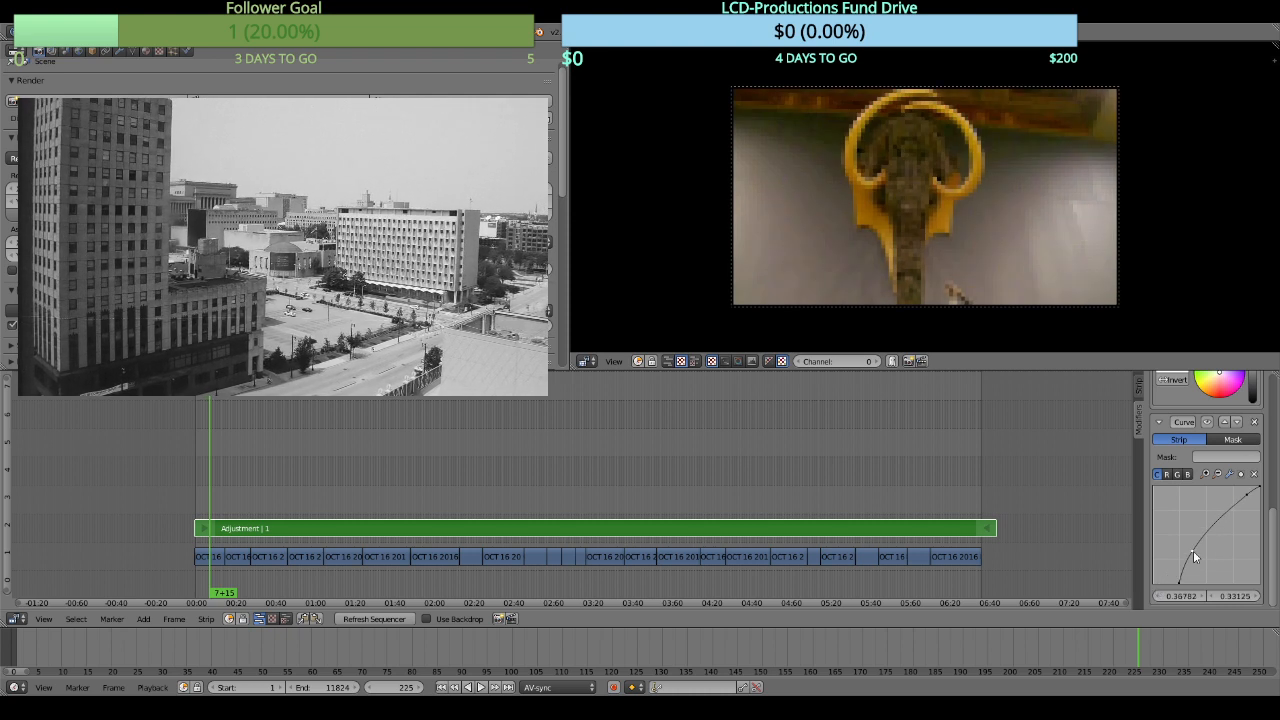
drag(1248, 493, 1237, 497)
drag(1194, 552, 1197, 538)
drag(1177, 589, 1191, 546)
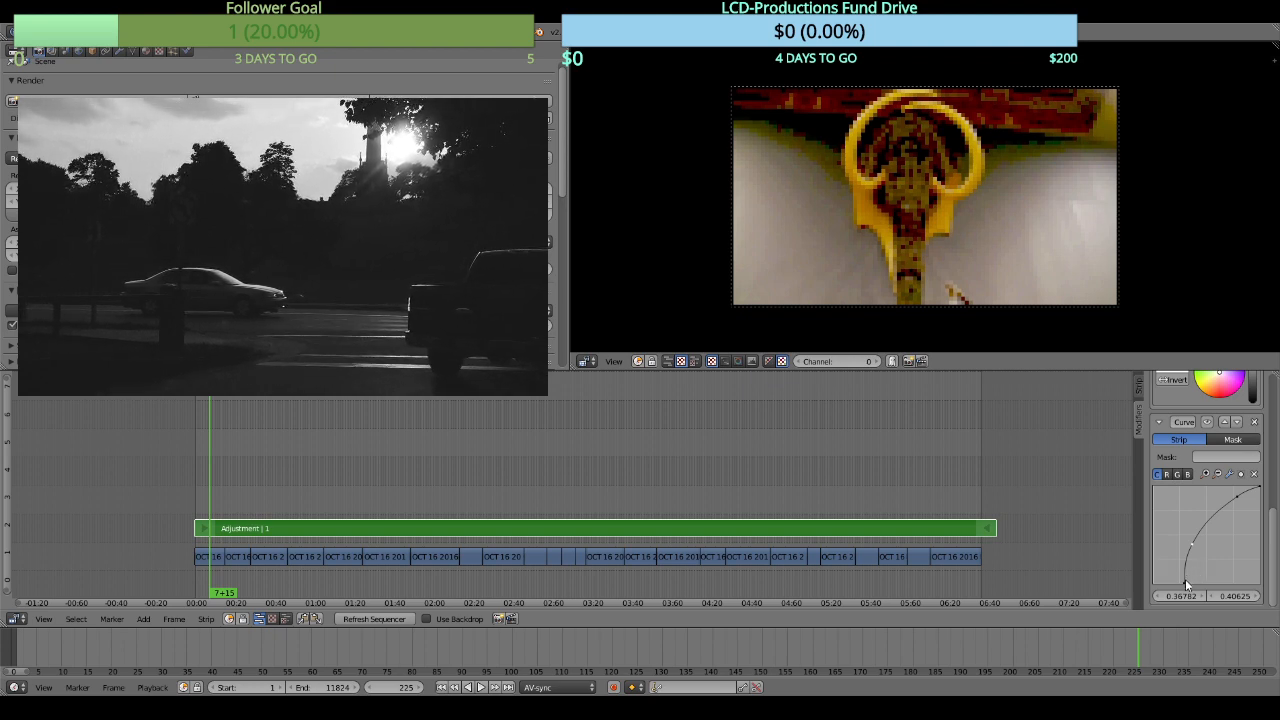
drag(1184, 579, 1191, 578)
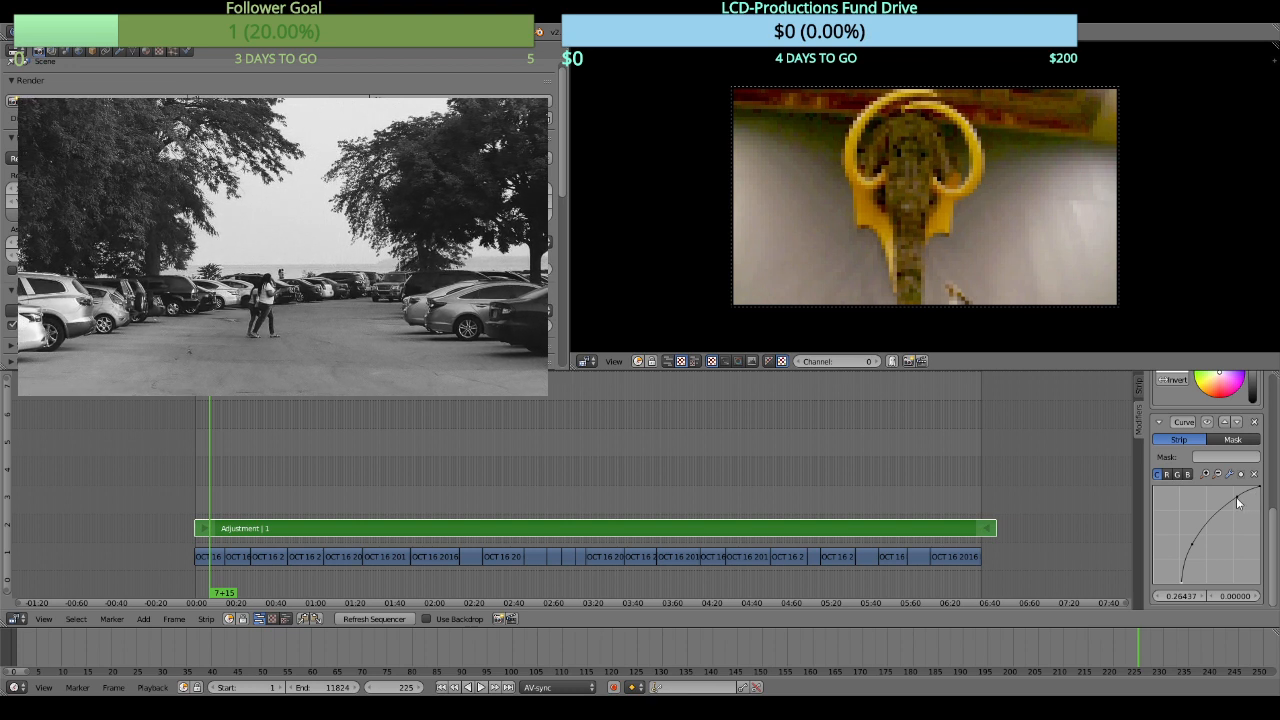
drag(1237, 502, 1204, 505)
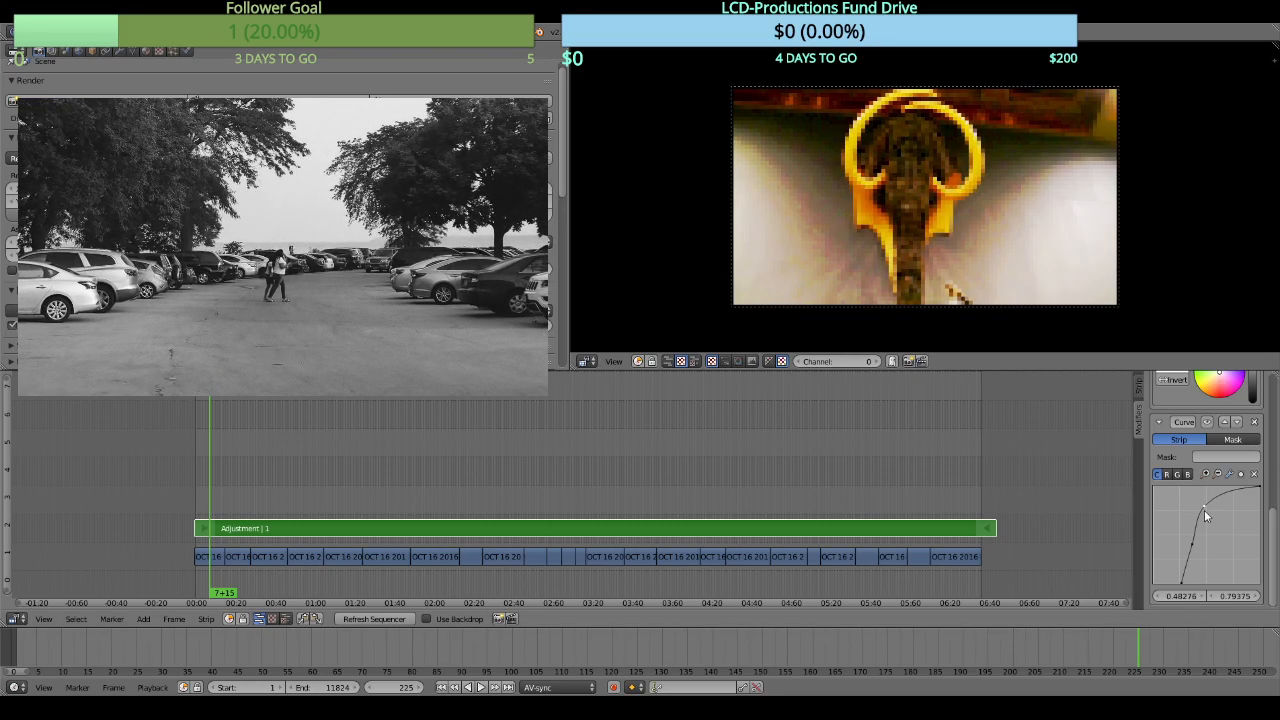
drag(1204, 508, 1244, 497)
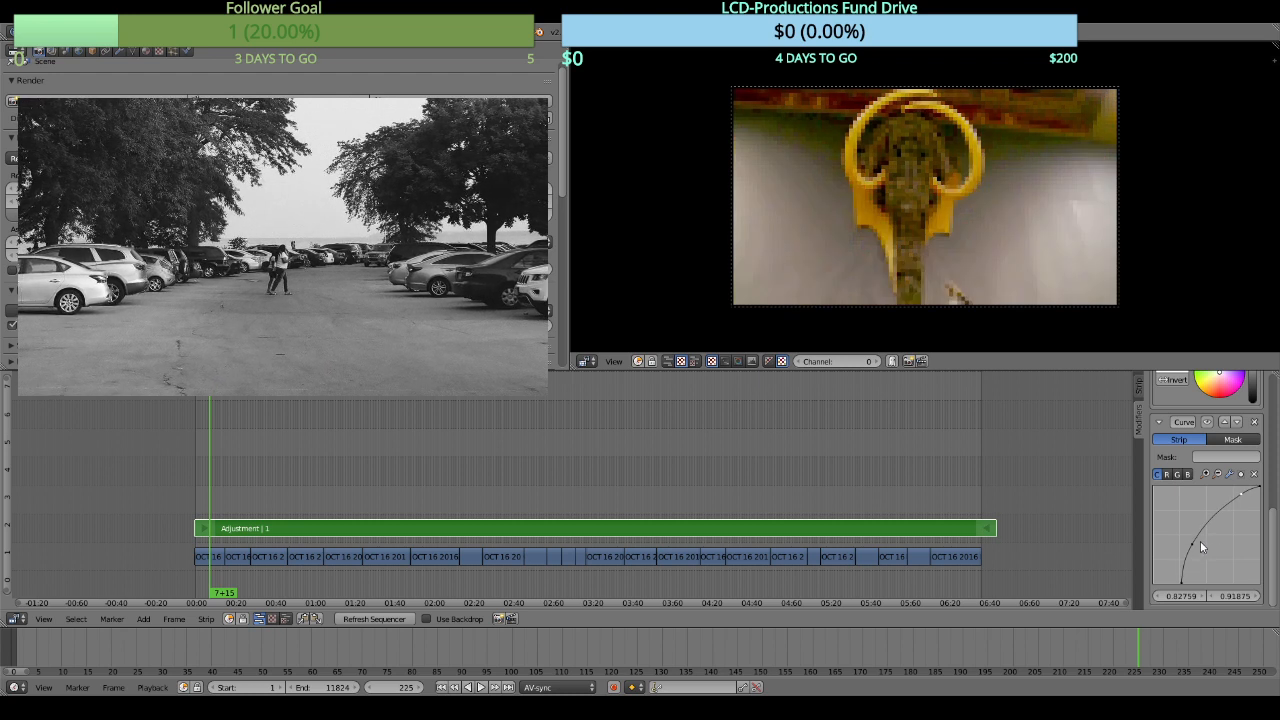
Return the combined curve's black point to 0.00000, 0.00000 and lift its lower control point to 0.14368, 0.38750
drag(1181, 580, 1152, 584)
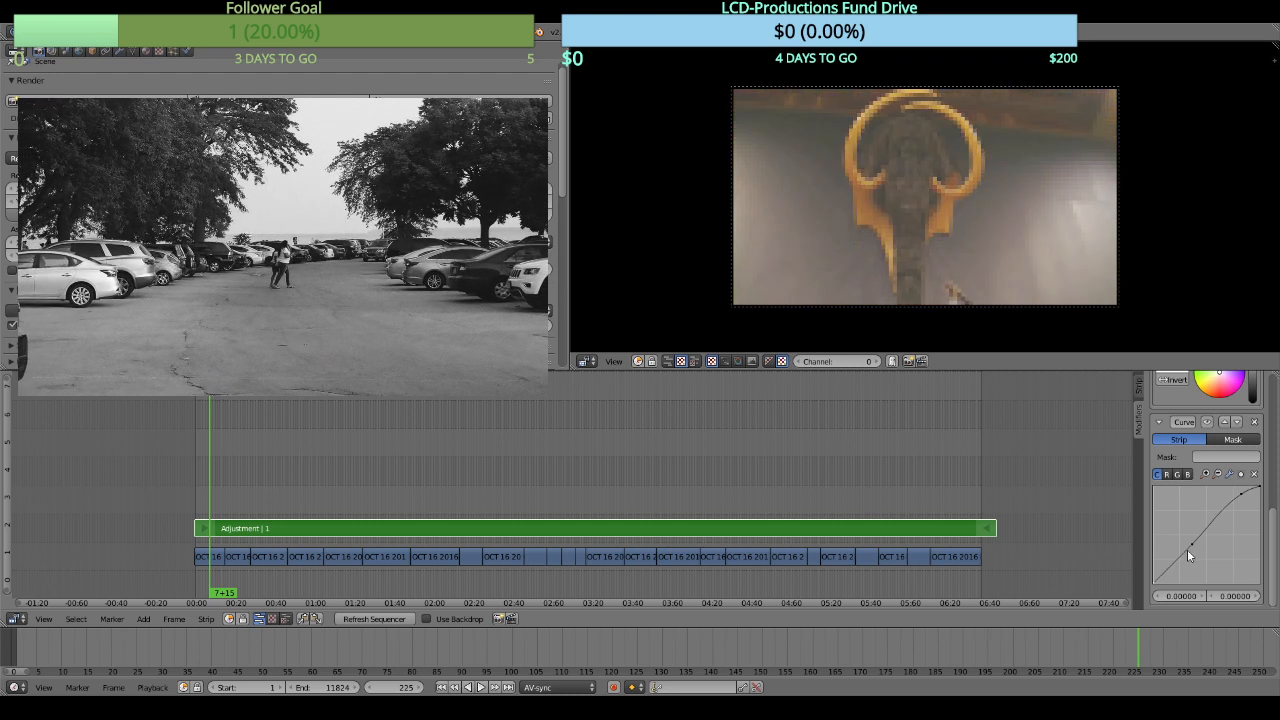
click(1190, 545)
mouse_move(1190, 545)
mouse_down()
mouse_move(1165, 560)
mouse_move(1165, 535)
mouse_move(1208, 566)
mouse_move(1200, 539)
mouse_up()
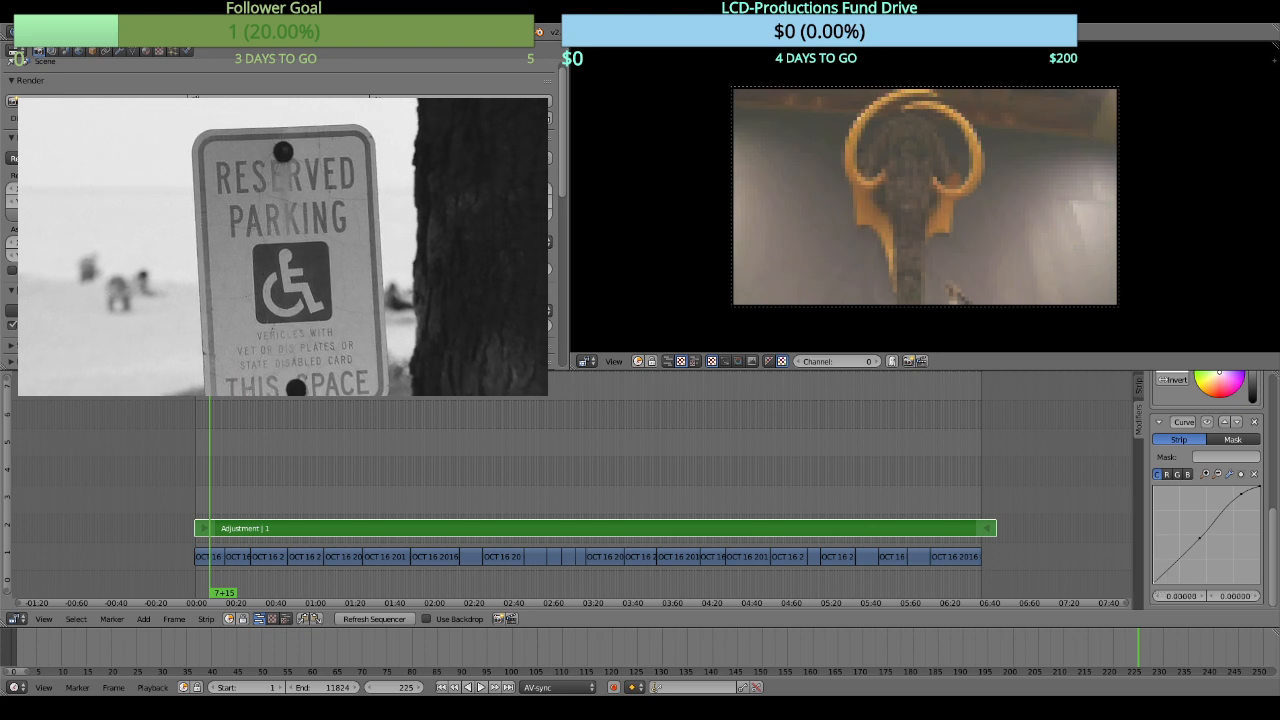
drag(1156, 582, 1168, 546)
click(1200, 539)
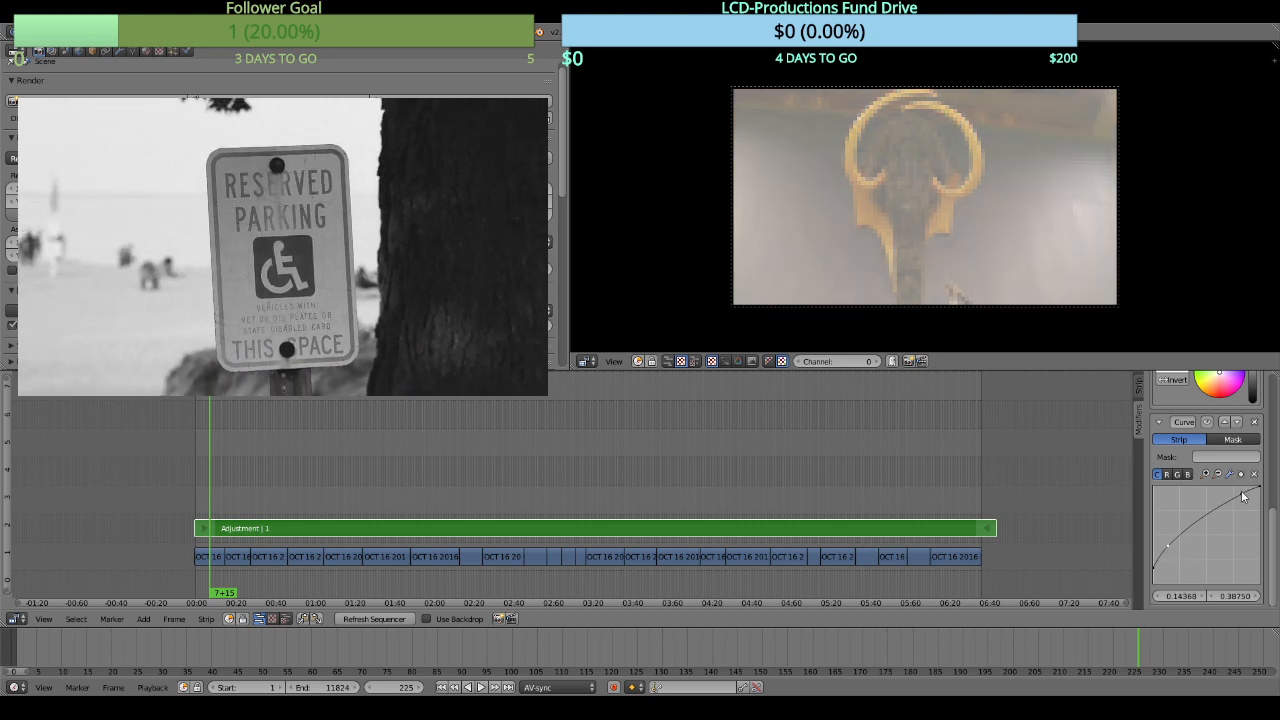
Bend the combined curve into a contrasty S with its lower control point at 0.40805, 0.22500 and the black point shifted inward
drag(1242, 493, 1236, 491)
drag(1167, 545, 1192, 554)
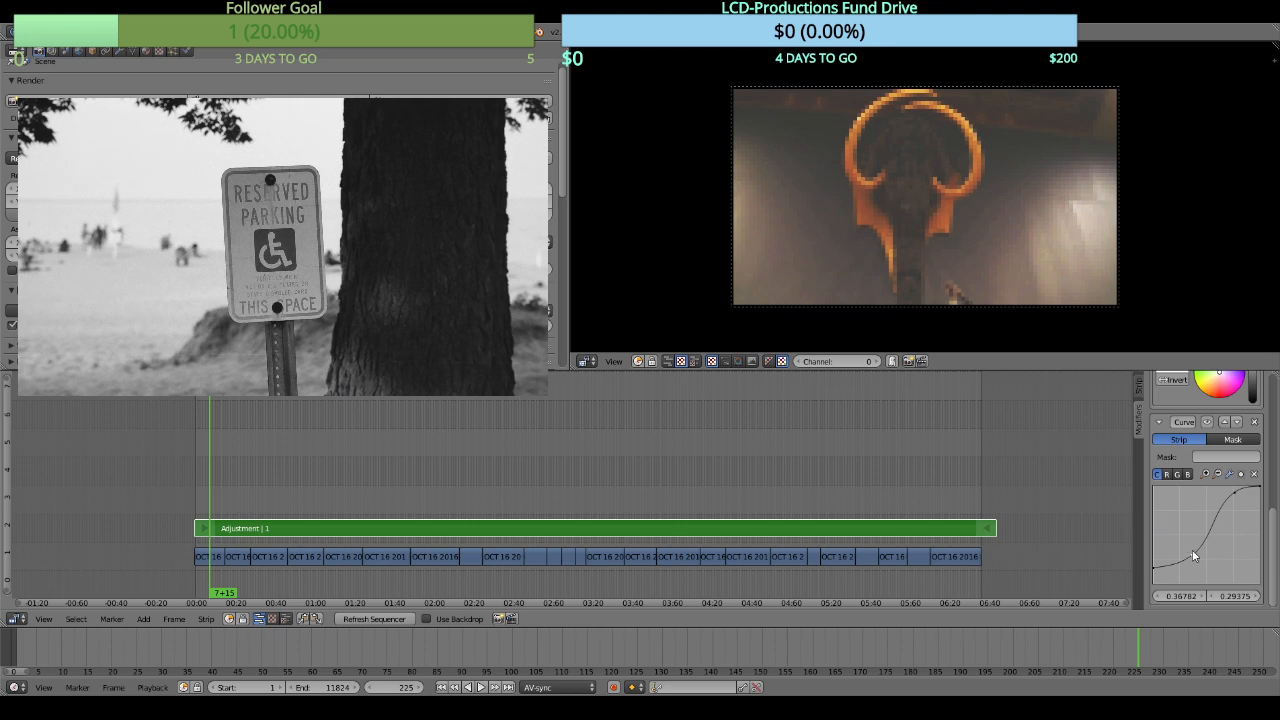
mouse_move(1192, 551)
mouse_down()
mouse_move(1194, 536)
mouse_move(1155, 579)
mouse_move(1178, 583)
mouse_move(1183, 538)
mouse_move(1197, 561)
mouse_up()
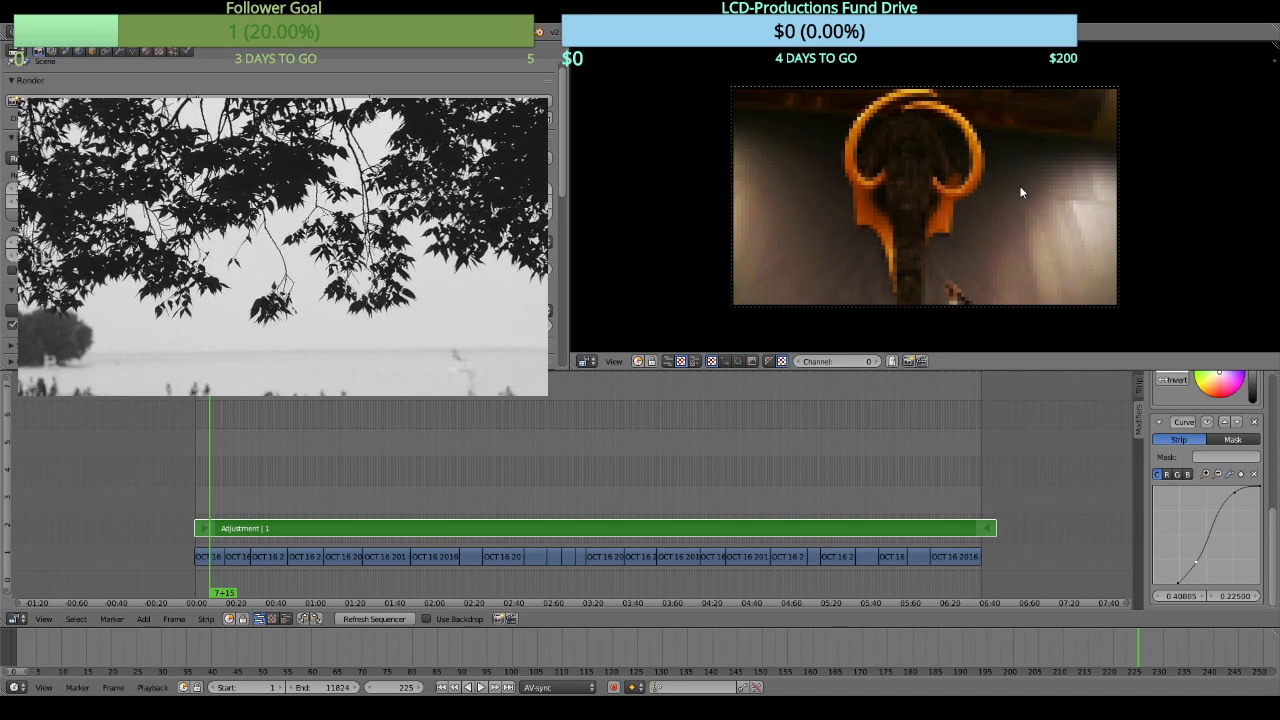
Arch the combined curve with the highlight point near 0.71264, 0.90000, the black point at 0.00000, 0.03125 and the lower control point at 0.25862, 0.46875
drag(1179, 583, 1169, 551)
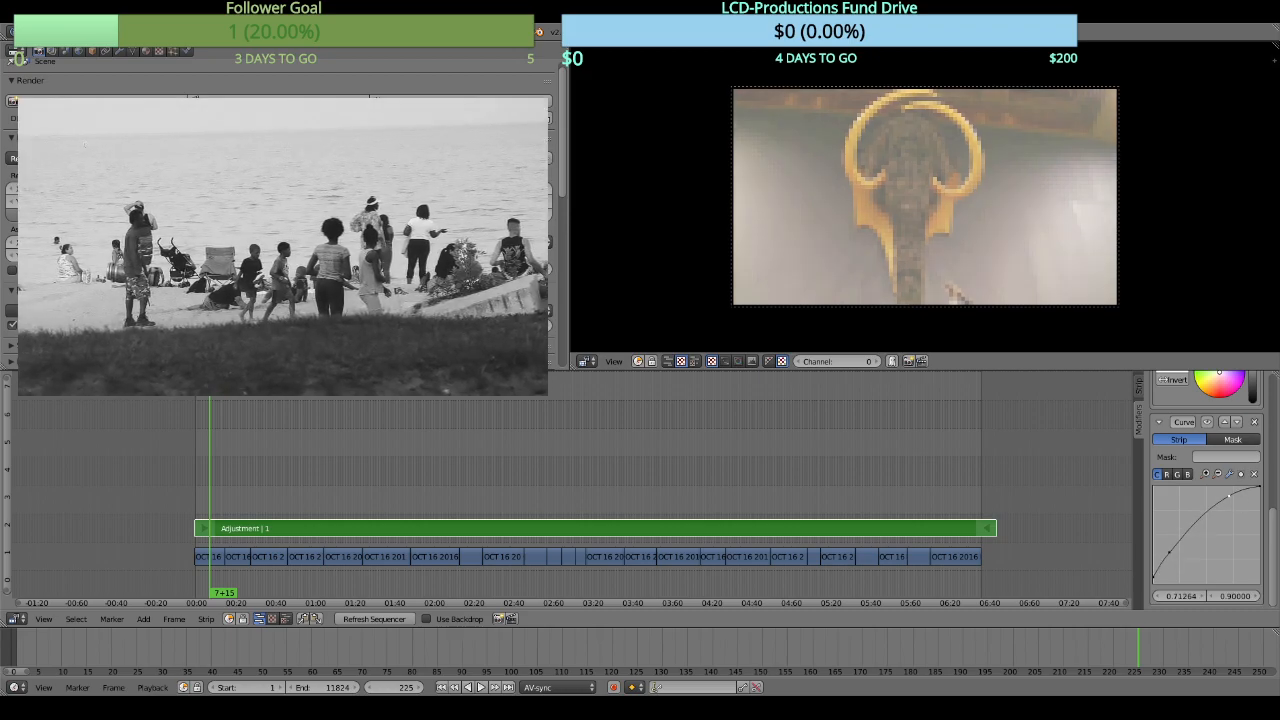
click(1226, 495)
drag(1169, 553, 1169, 548)
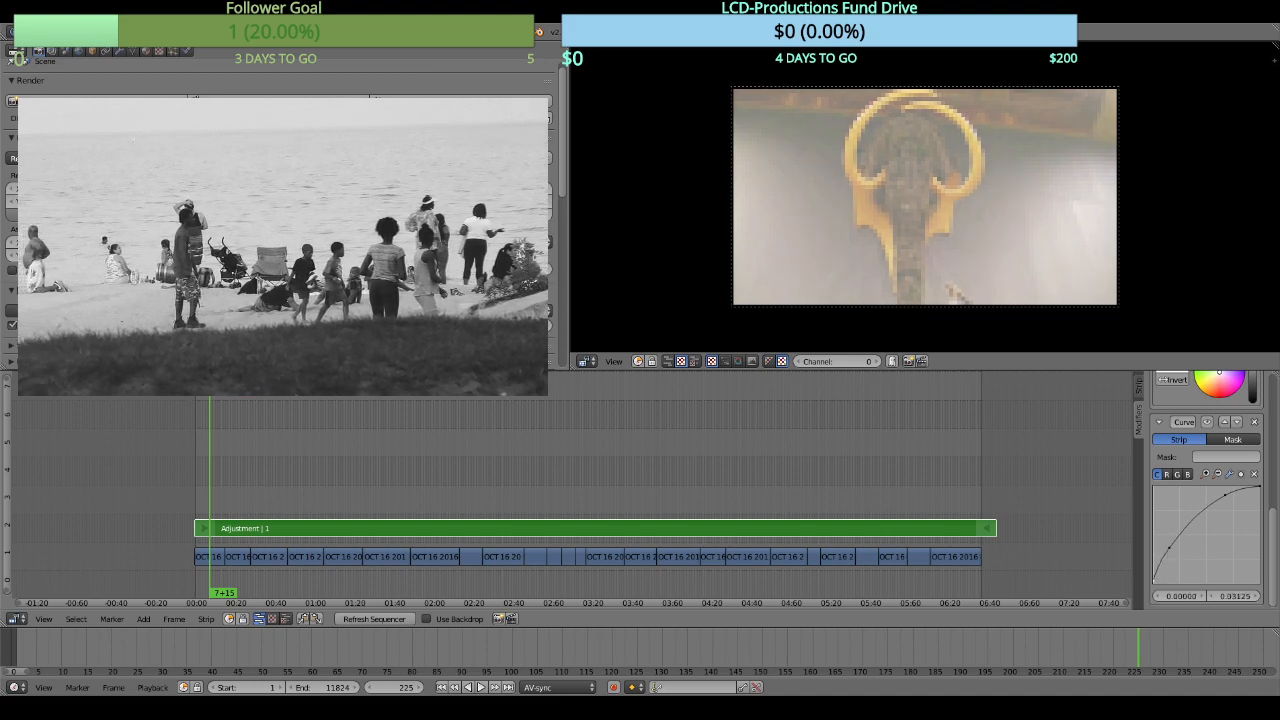
drag(1169, 548, 1188, 567)
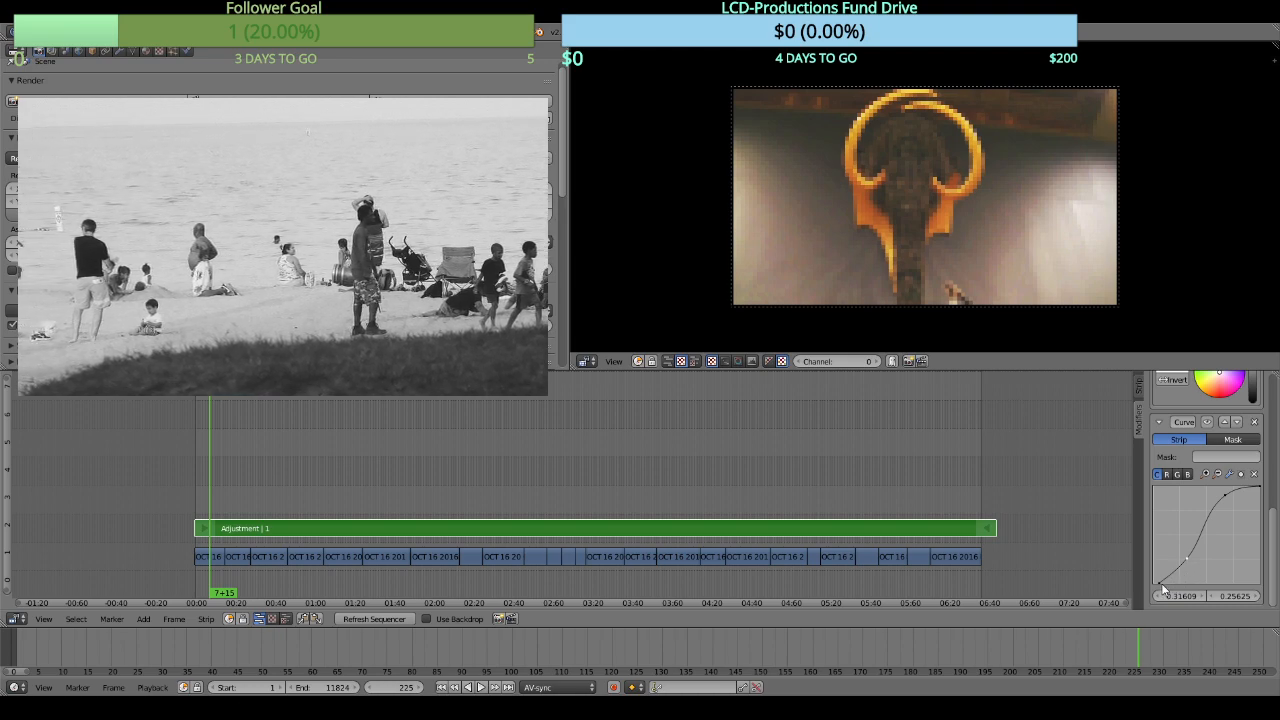
drag(1163, 590, 1175, 557)
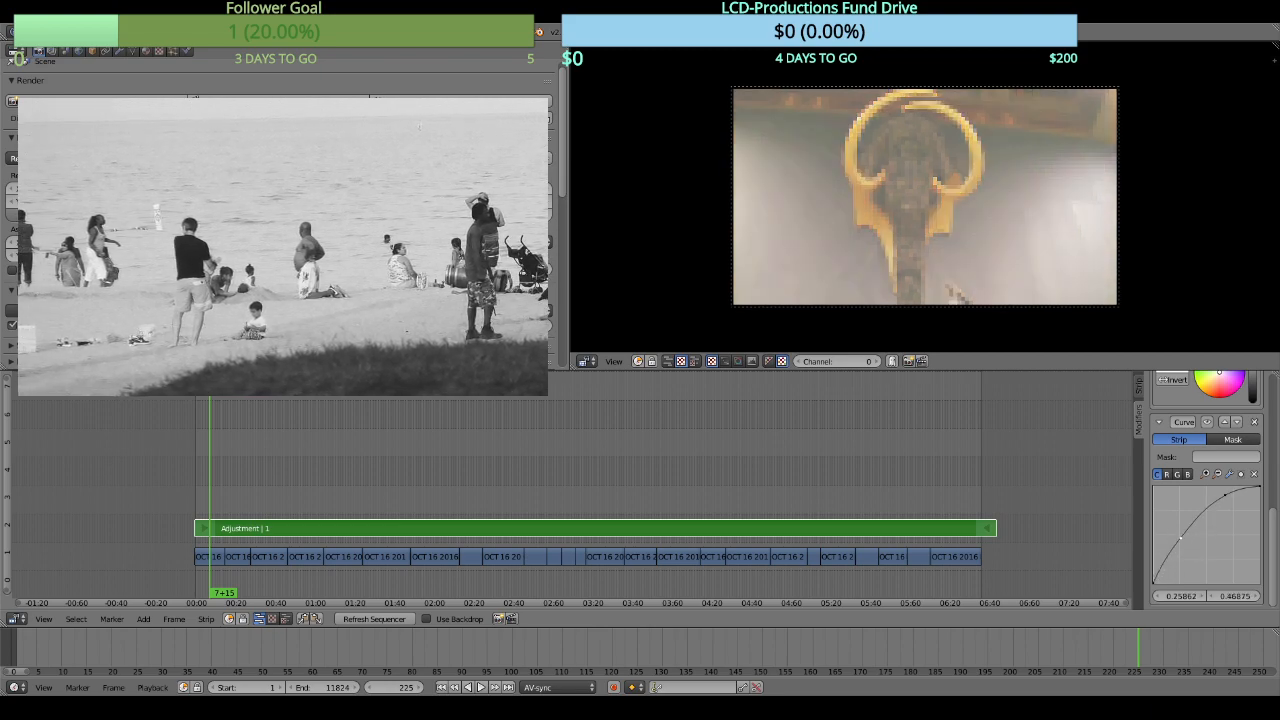
Pull the combined curve back into an S by lowering its lower control point to 0.23563, 0.16250 and nudging the highlight point
drag(1180, 538, 1187, 562)
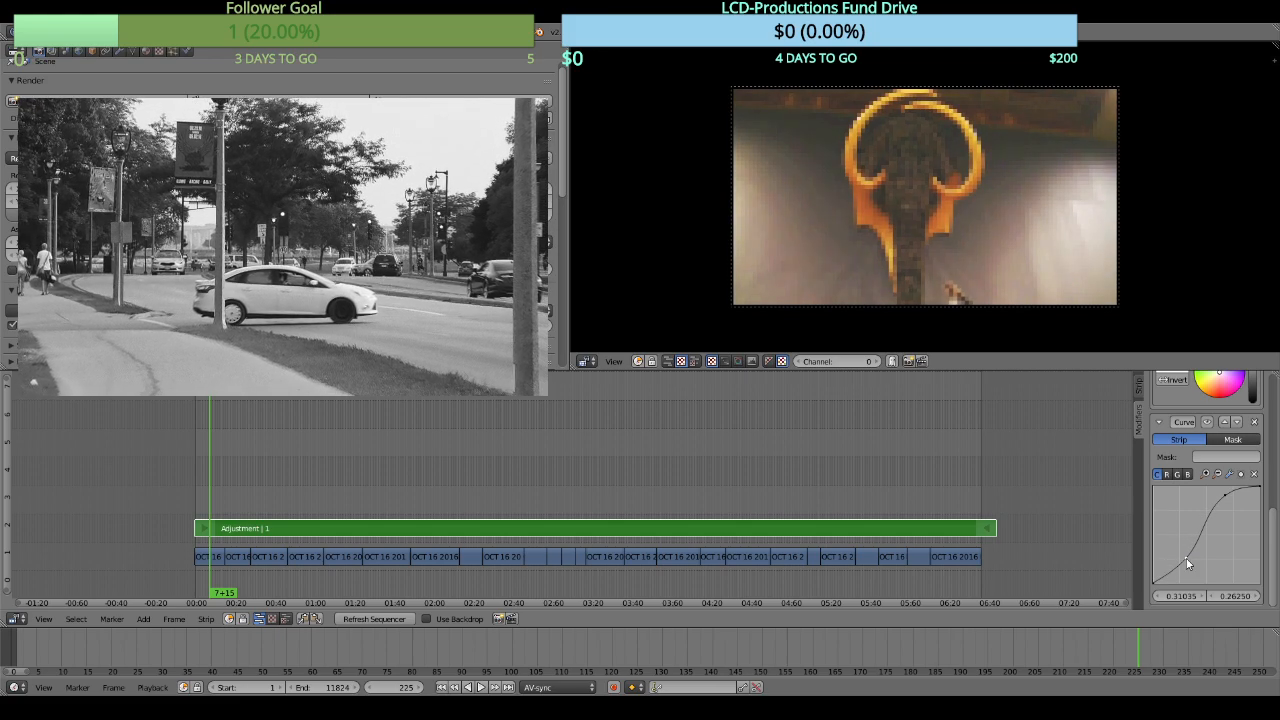
drag(1230, 497, 1228, 493)
drag(1187, 558, 1180, 573)
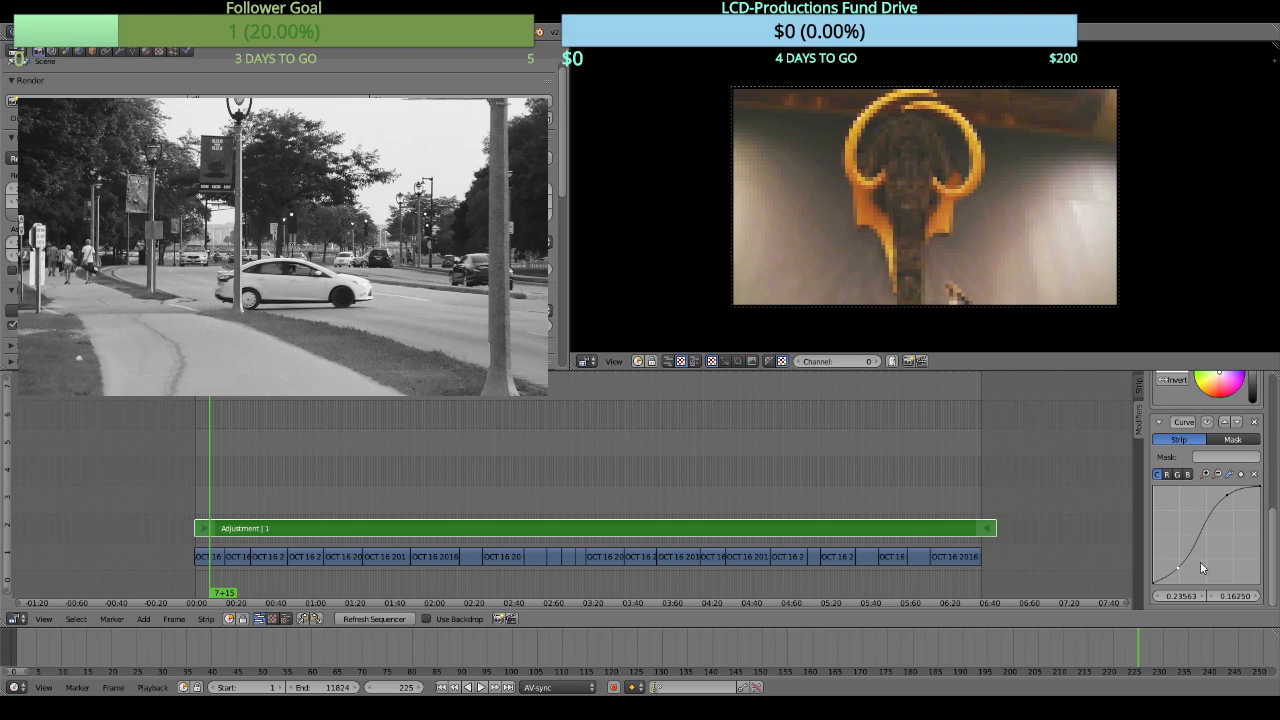
Raise the lift of the Color Balance modifier slightly to brighten the shadows
scroll(1201, 540, up, 5)
scroll(1256, 497, up, 1)
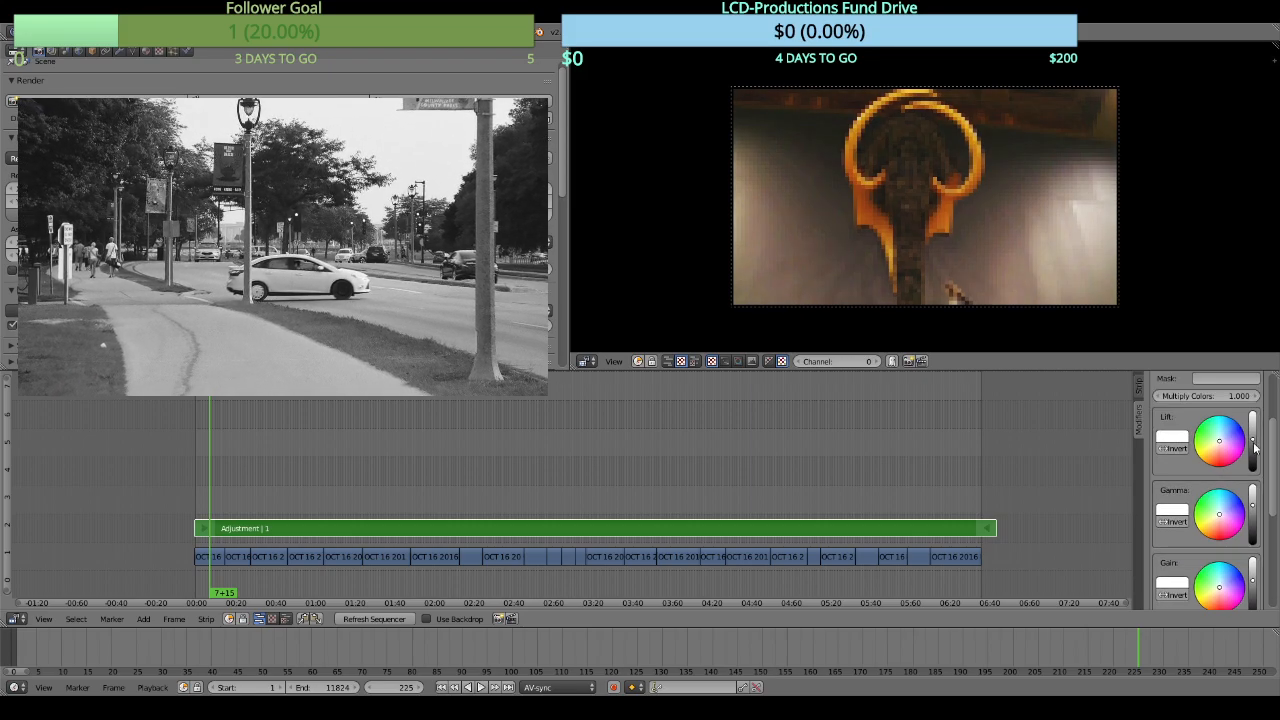
scroll(1258, 530, down, 2)
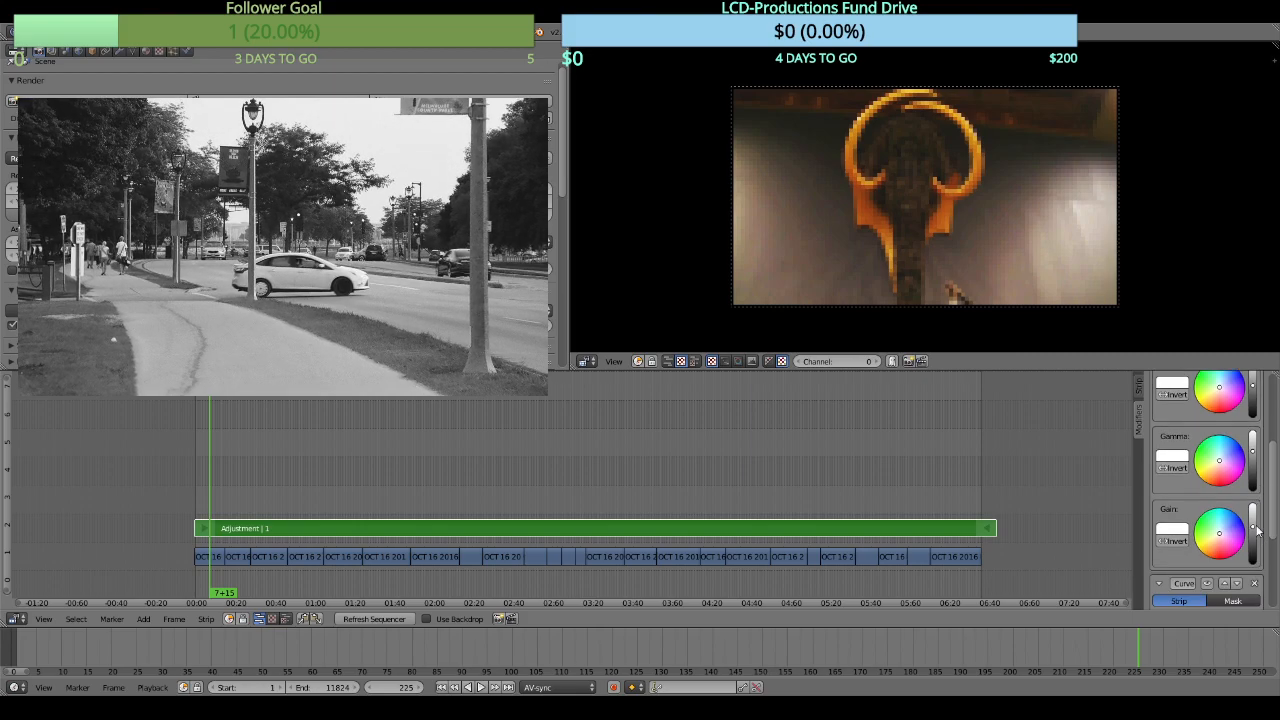
drag(1254, 526, 1254, 526)
scroll(1254, 442, up, 2)
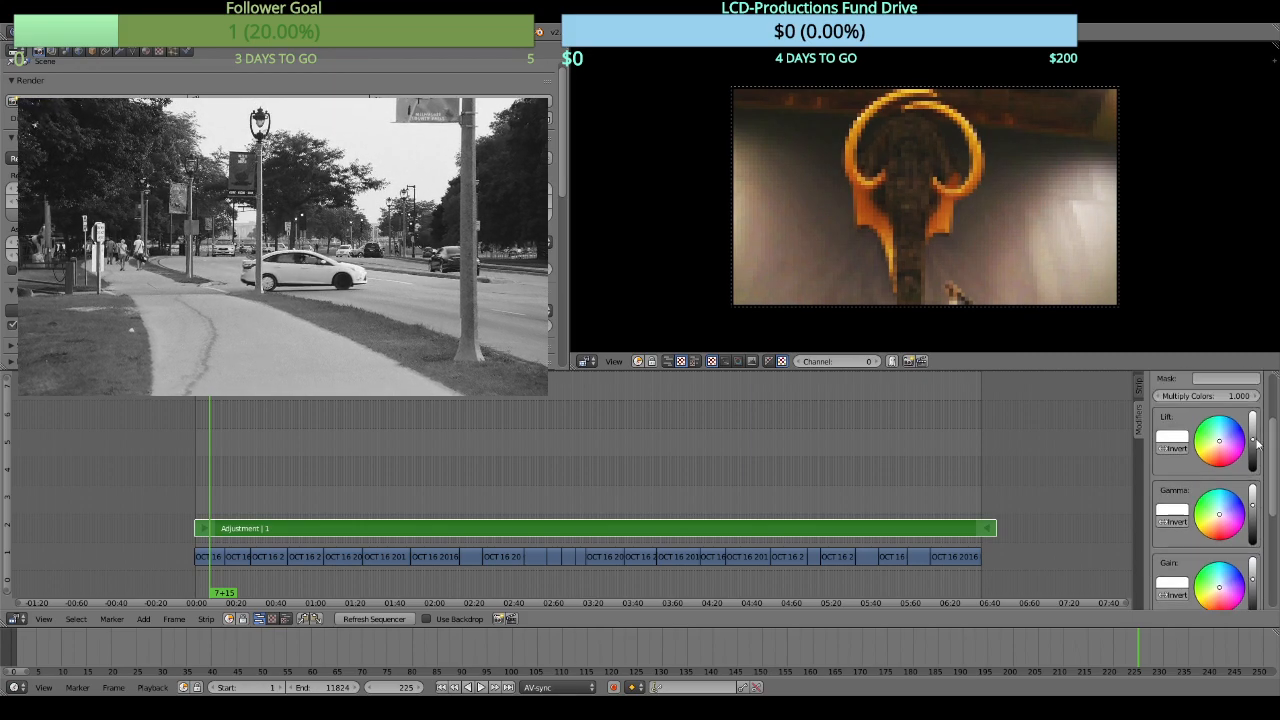
drag(1253, 440, 1253, 435)
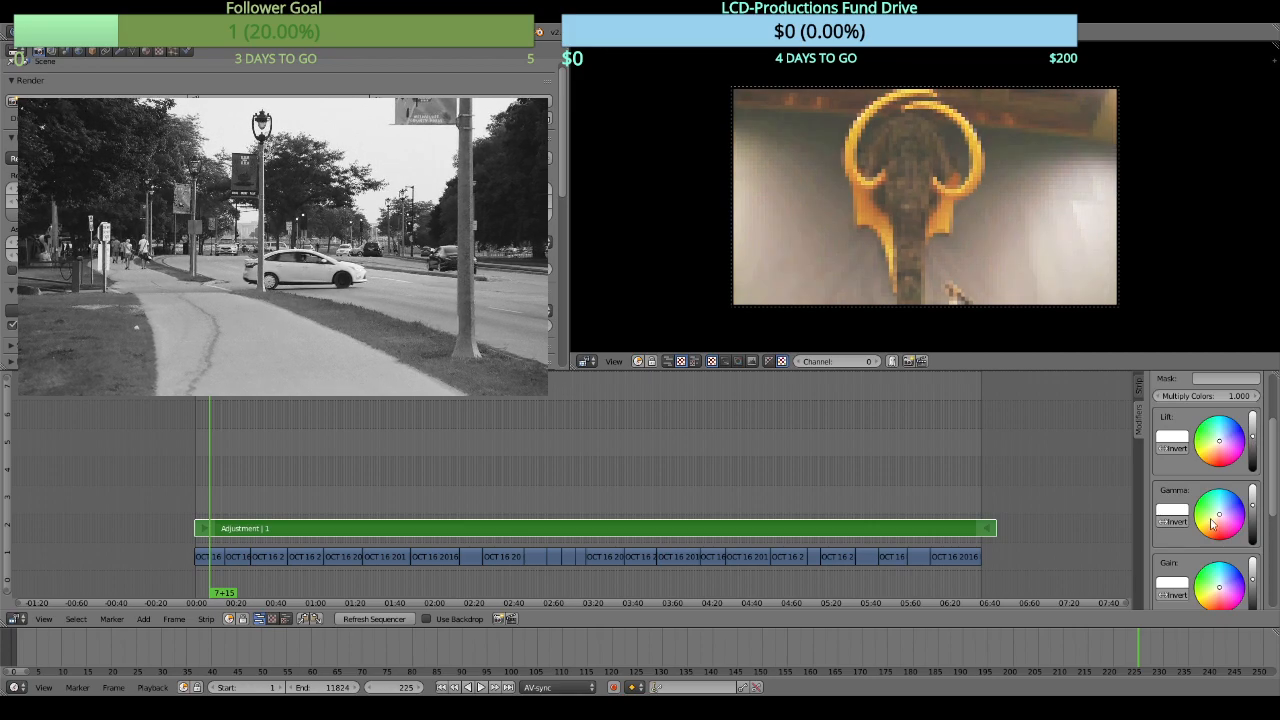
Refine the combined curve by shifting its black and lower points inward and placing the highlight point at 0.71264, 0.83125
scroll(1205, 540, down, 5)
mouse_move(1176, 581)
mouse_down()
mouse_move(1165, 585)
mouse_move(1186, 560)
mouse_move(1183, 572)
mouse_up()
drag(1228, 496, 1231, 508)
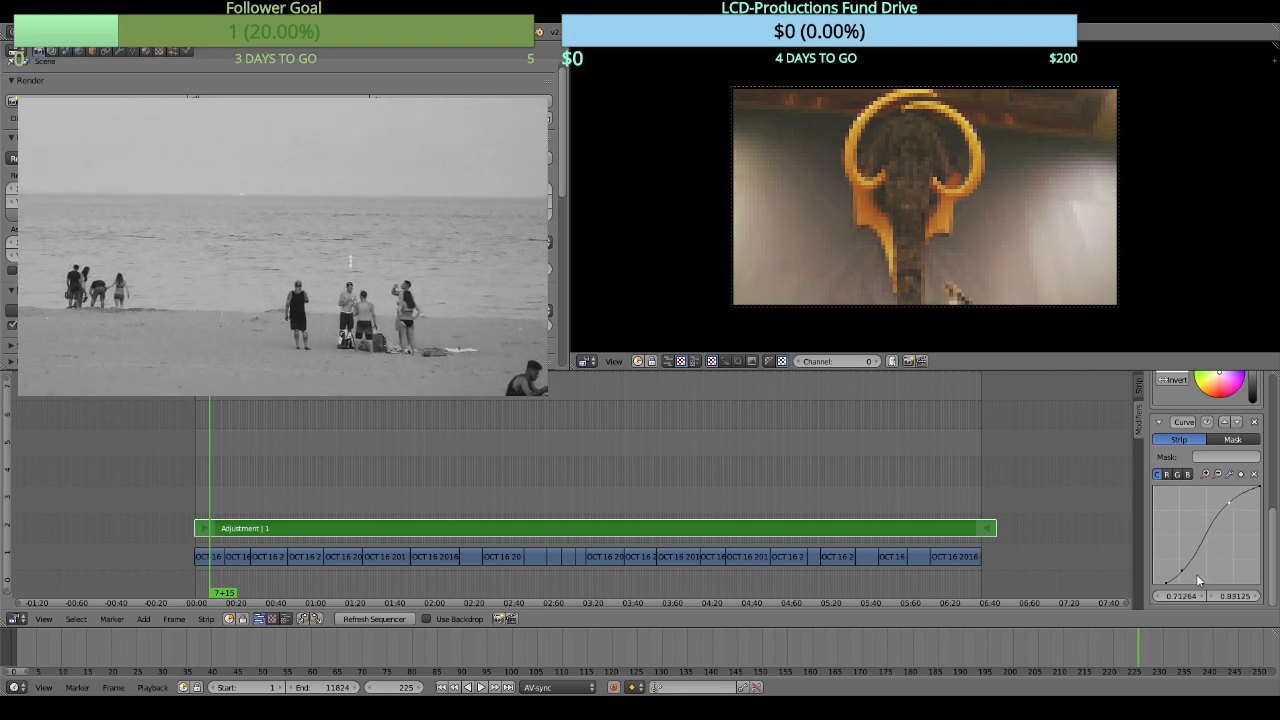
Lower the gamma of the Color Balance modifier slightly to darken the midtones
scroll(1200, 575, down, 8)
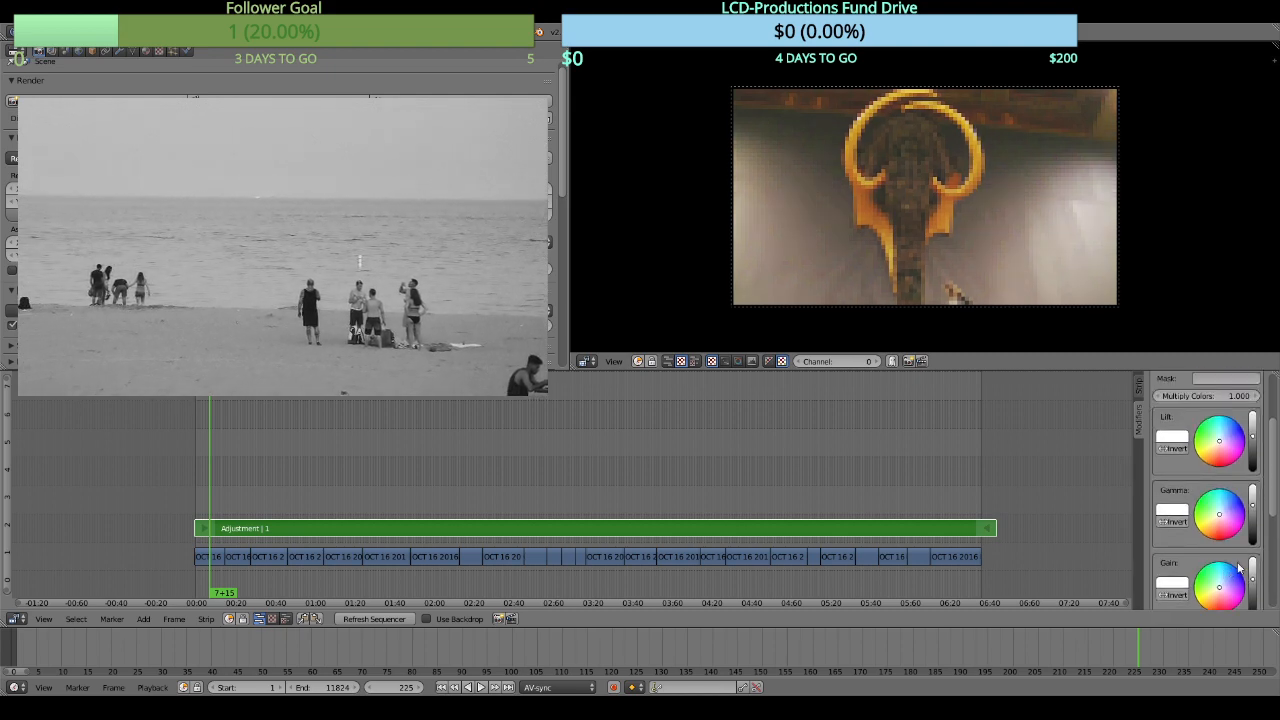
drag(1253, 509, 1253, 514)
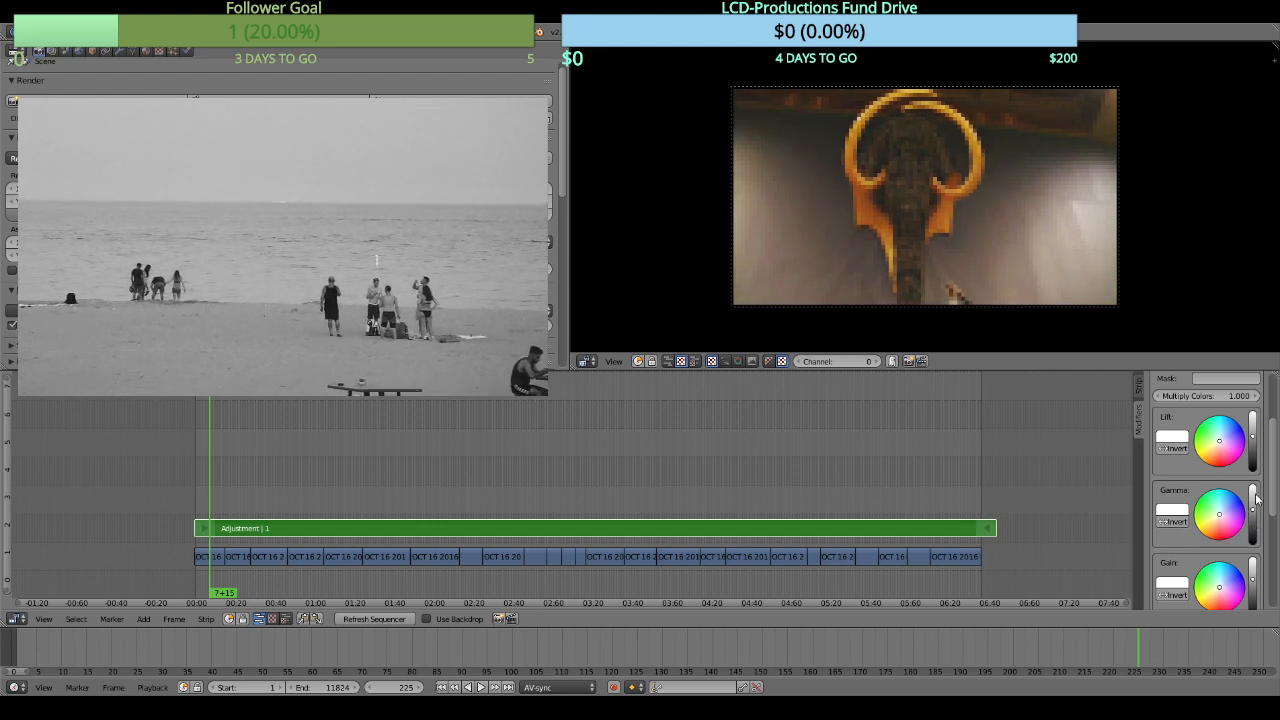
drag(1253, 436, 1253, 436)
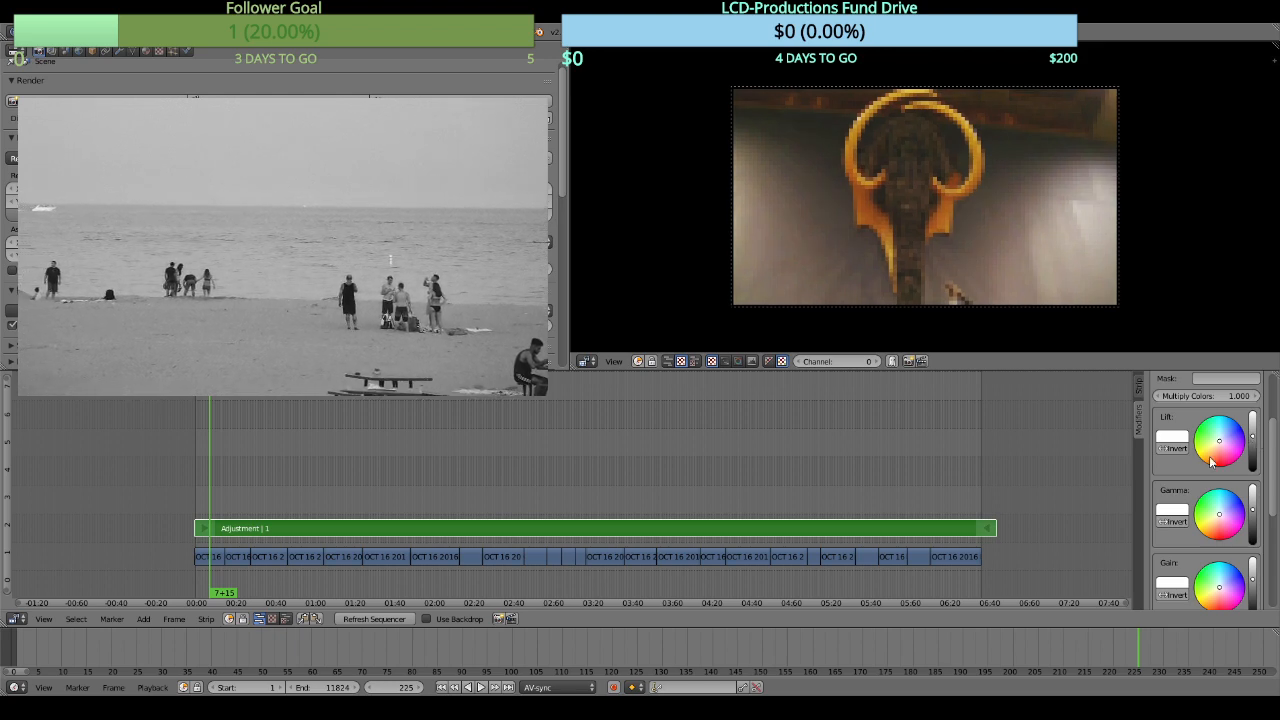
scroll(1211, 461, down, 4)
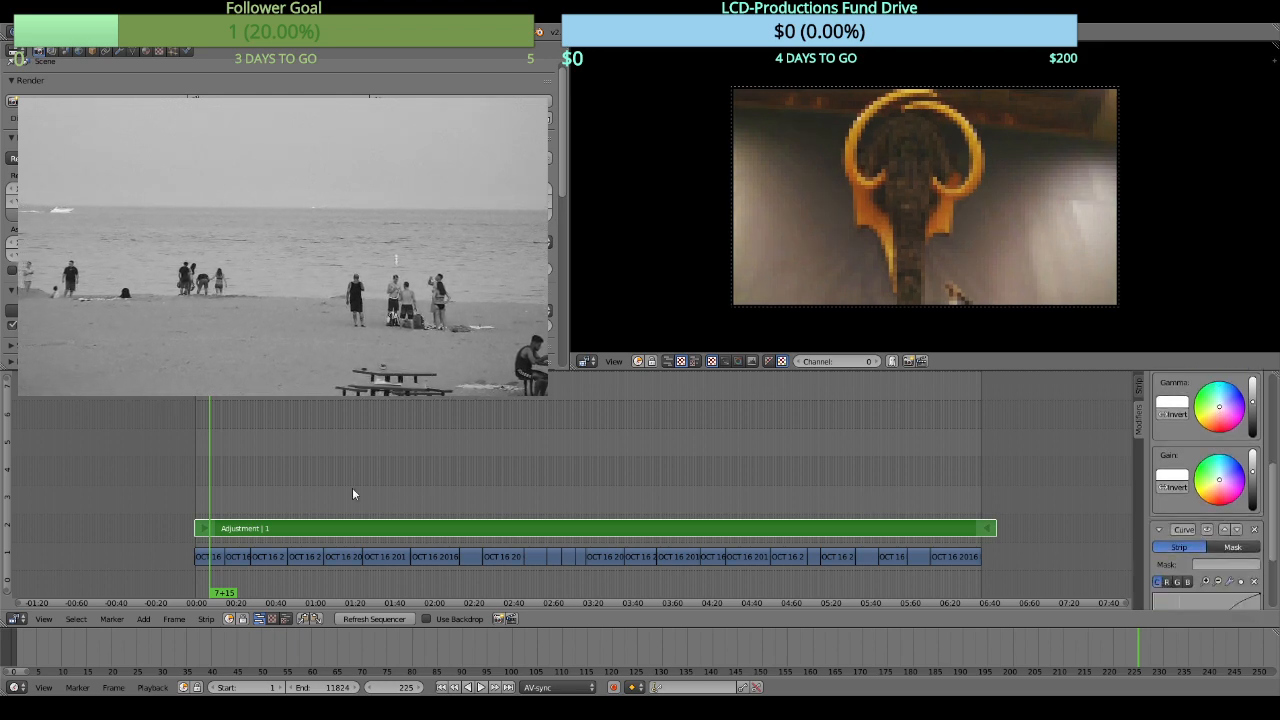
Check the adjustment layer's grade on successive clips by previewing frames from the sequence start to about 03:06
click(228, 493)
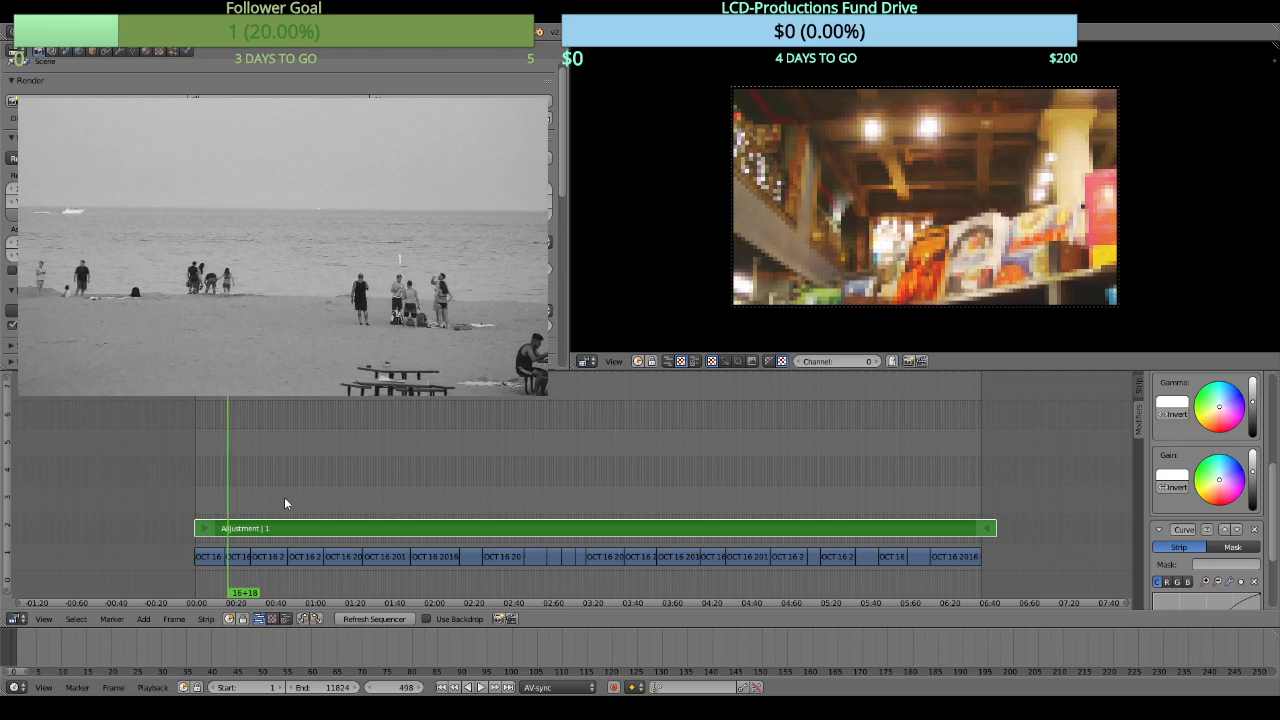
mouse_move(284, 497)
mouse_down()
mouse_move(302, 501)
mouse_move(290, 505)
mouse_up()
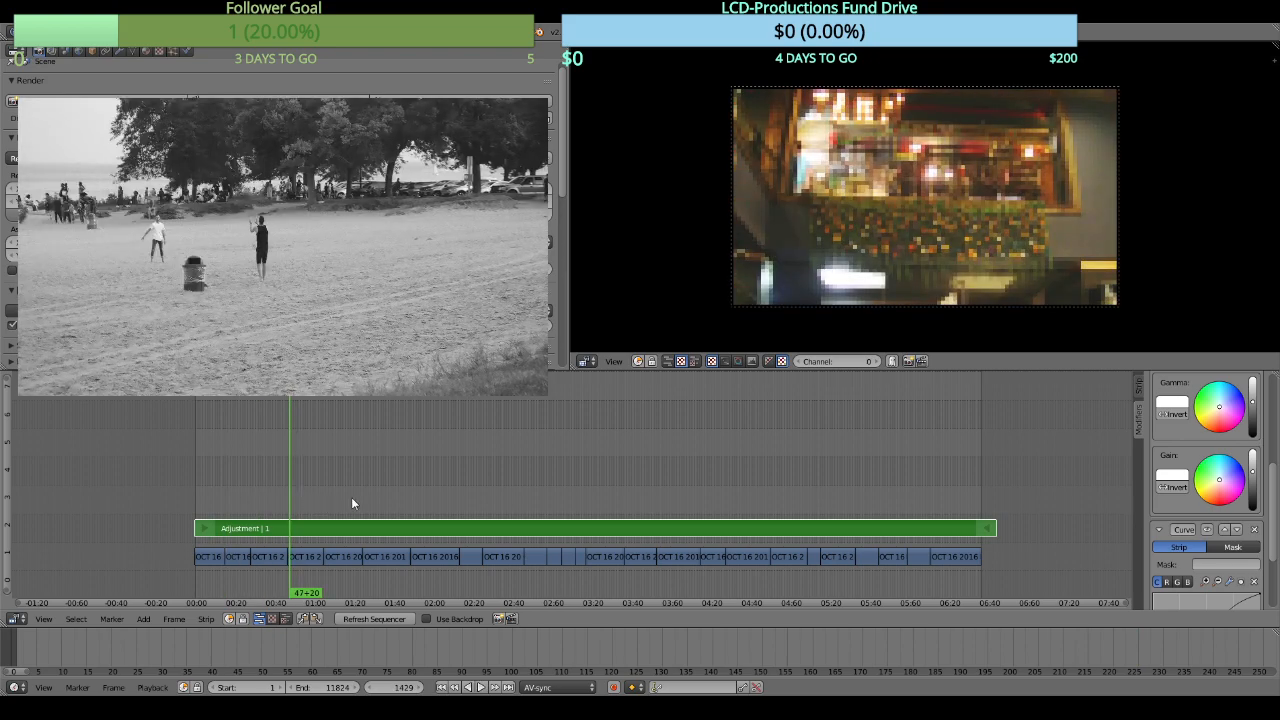
click(351, 497)
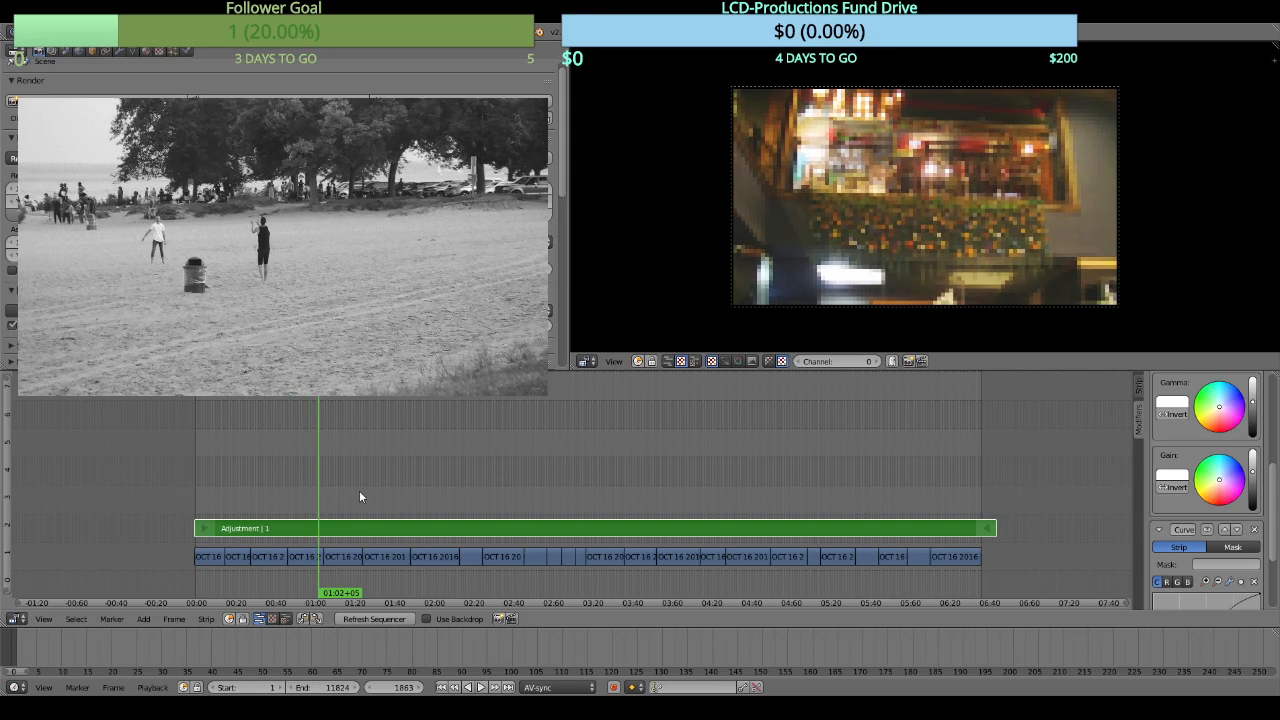
click(389, 495)
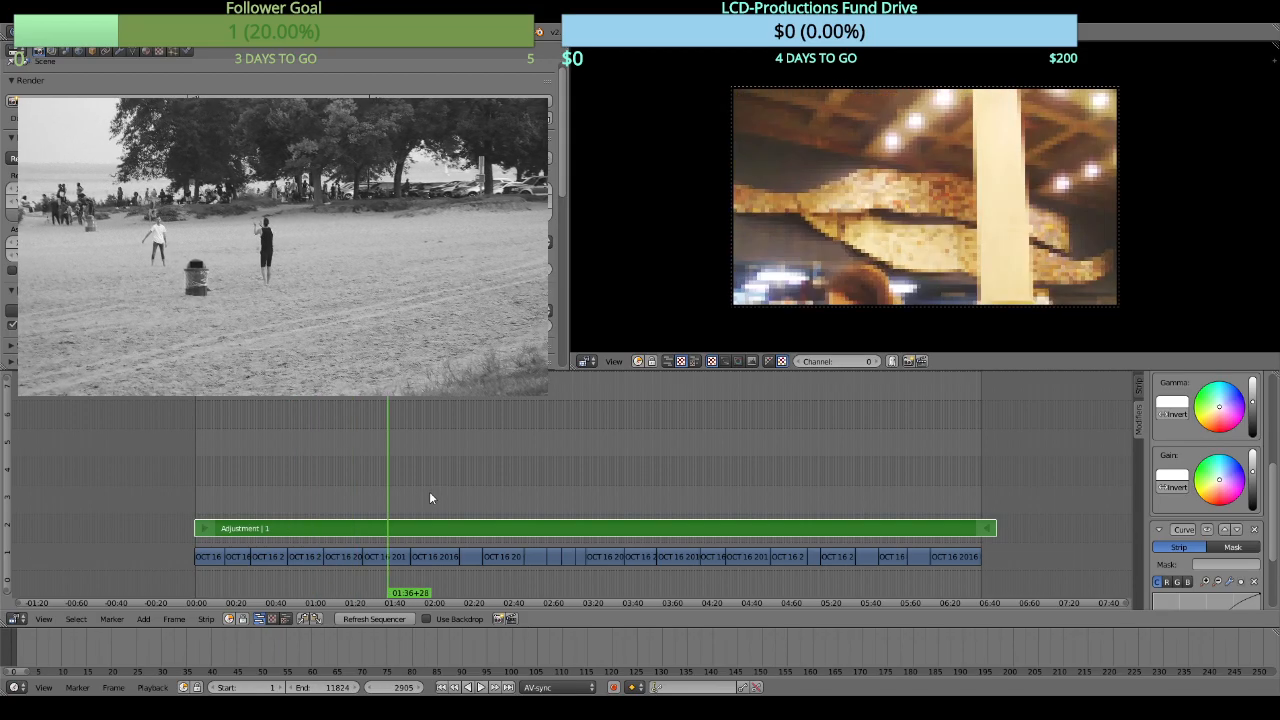
click(435, 497)
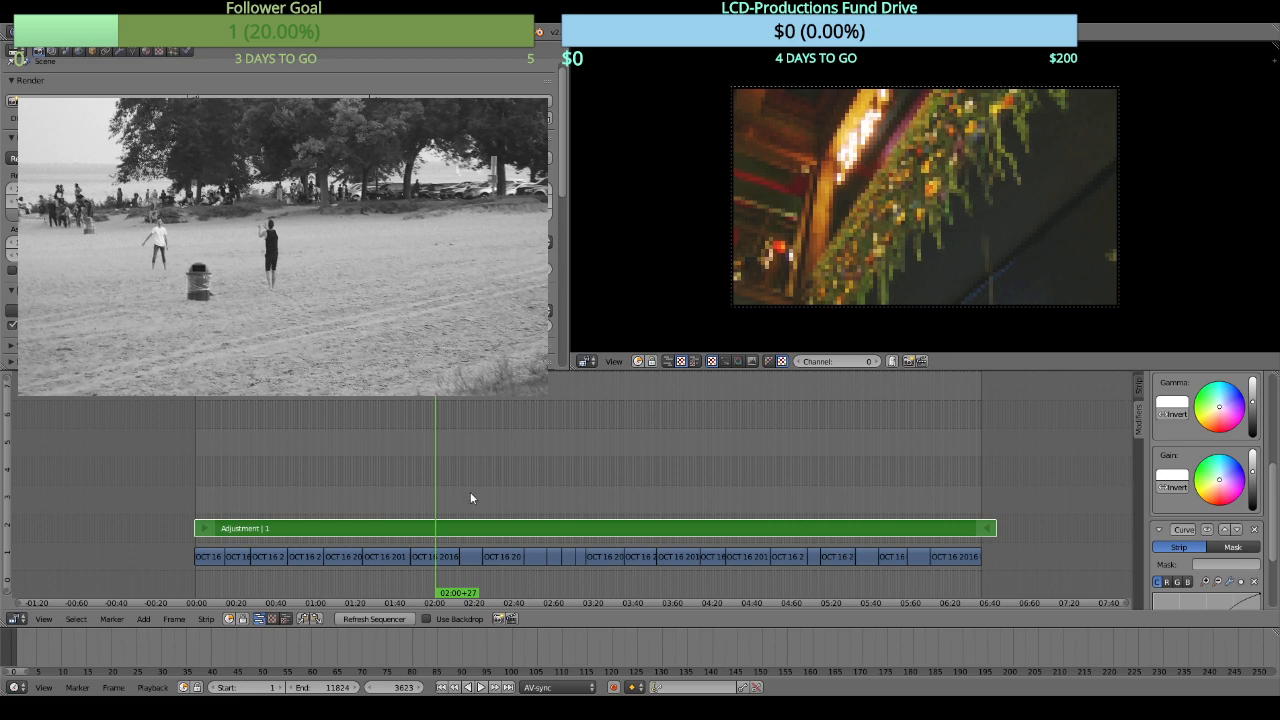
click(473, 494)
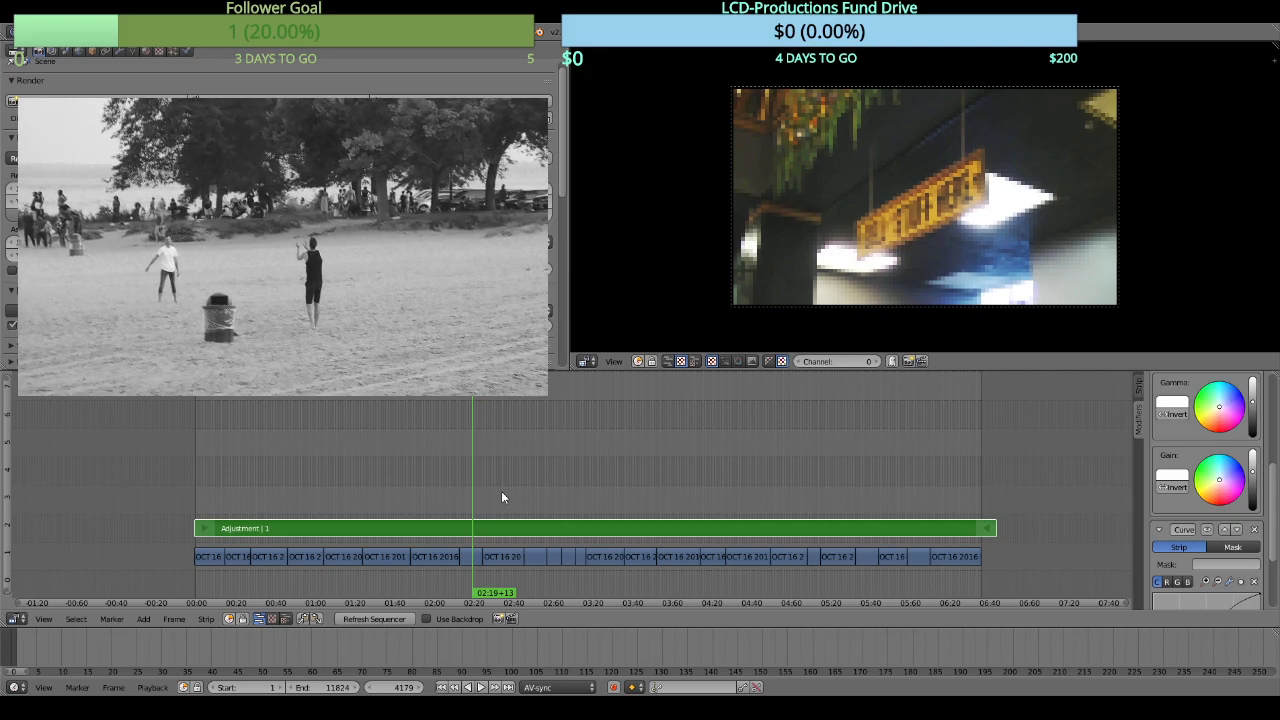
click(501, 491)
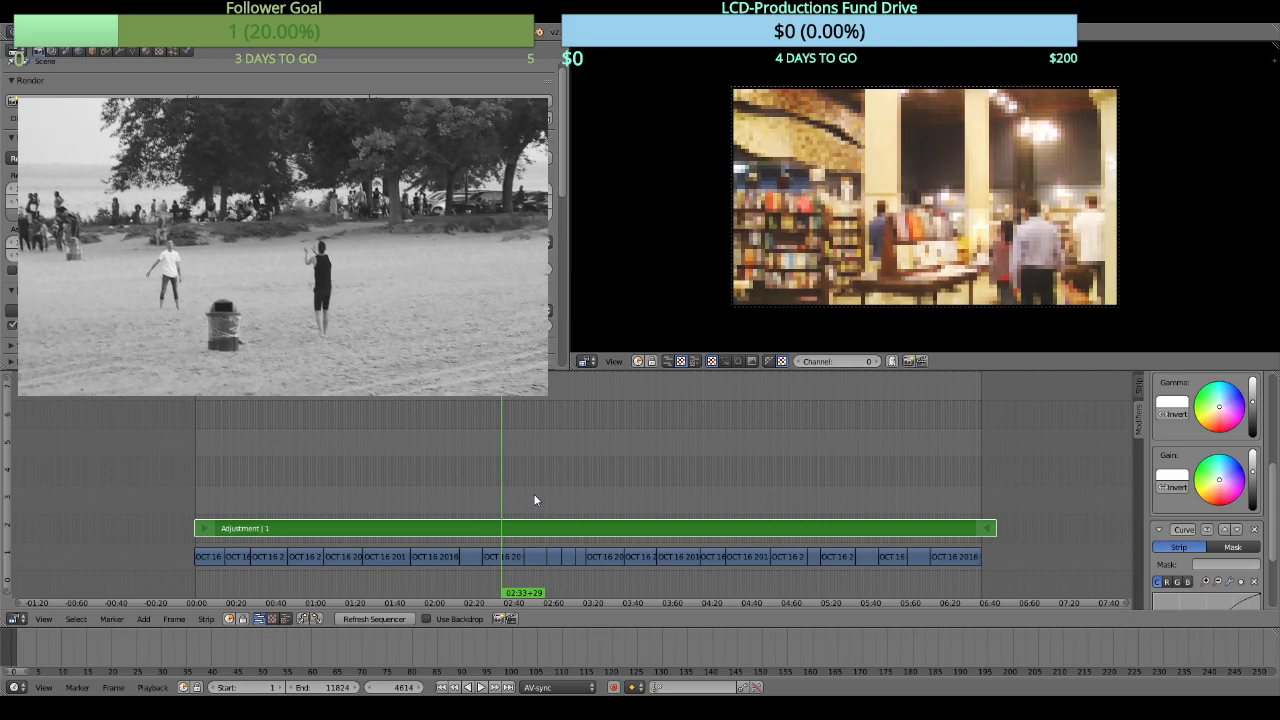
click(534, 497)
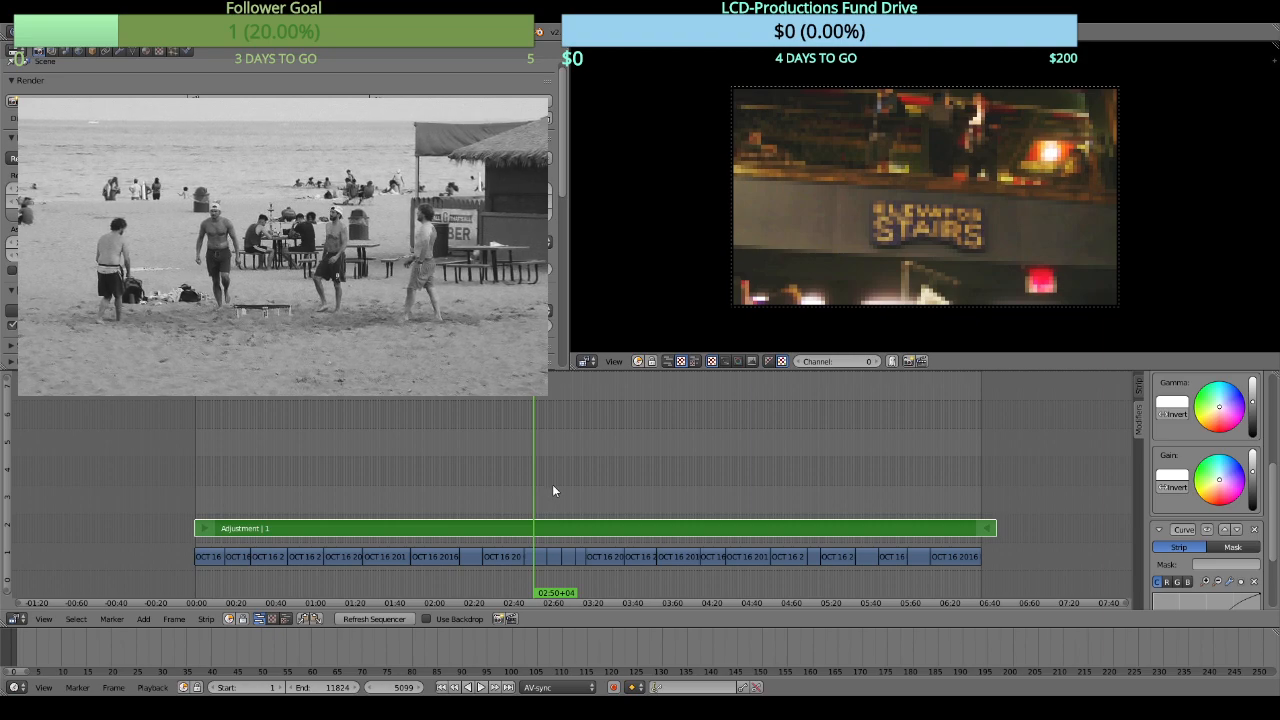
click(553, 491)
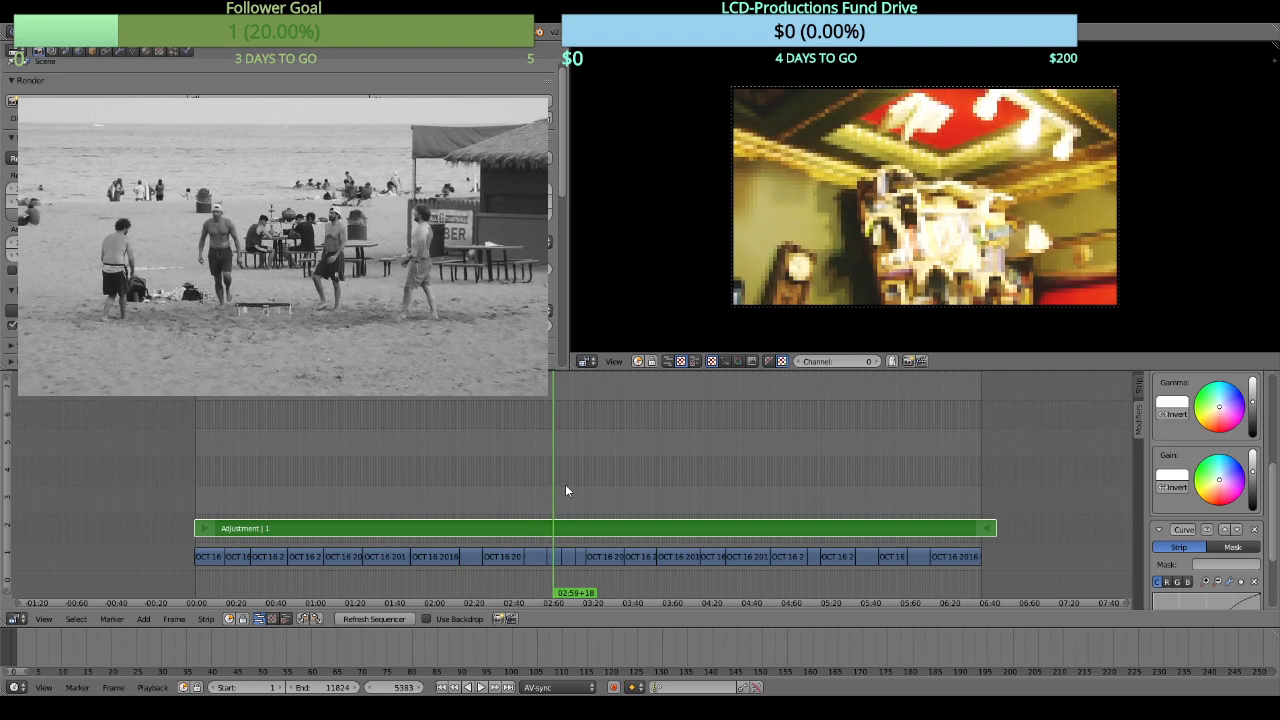
click(565, 491)
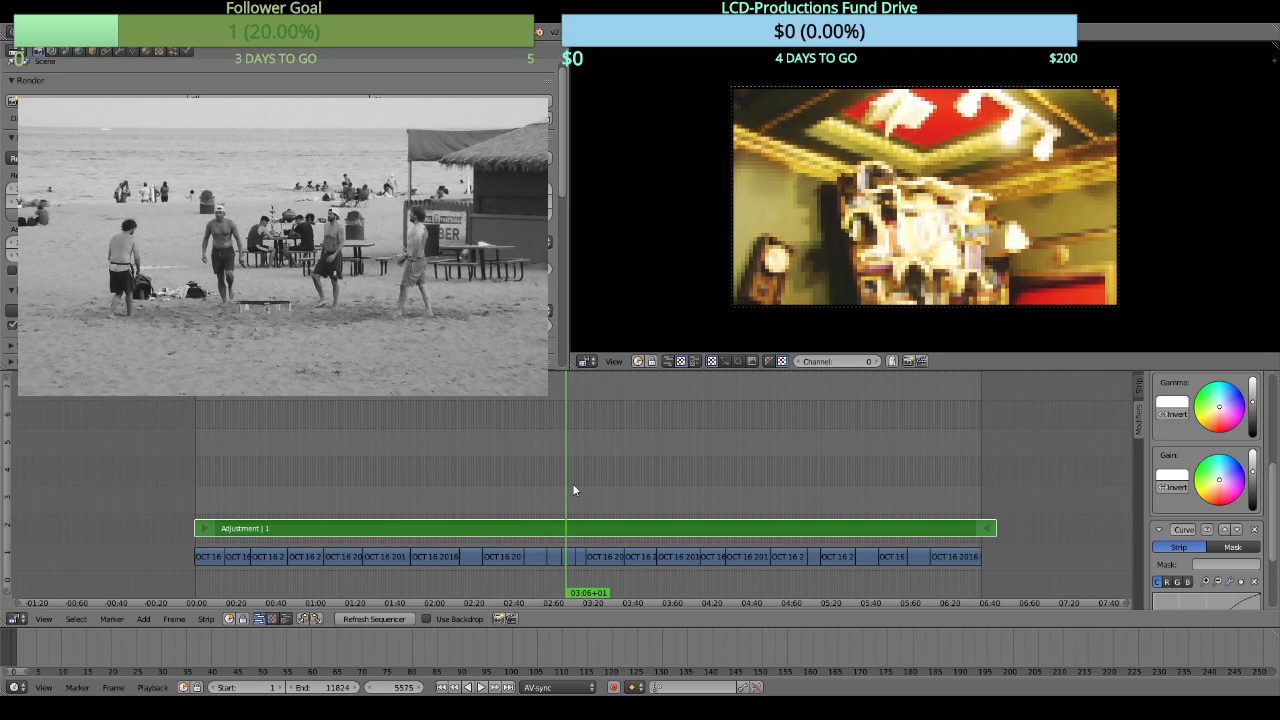
Check the adjustment layer's grade on the remaining clips by previewing frames from about 03:15 to 06:27
click(587, 493)
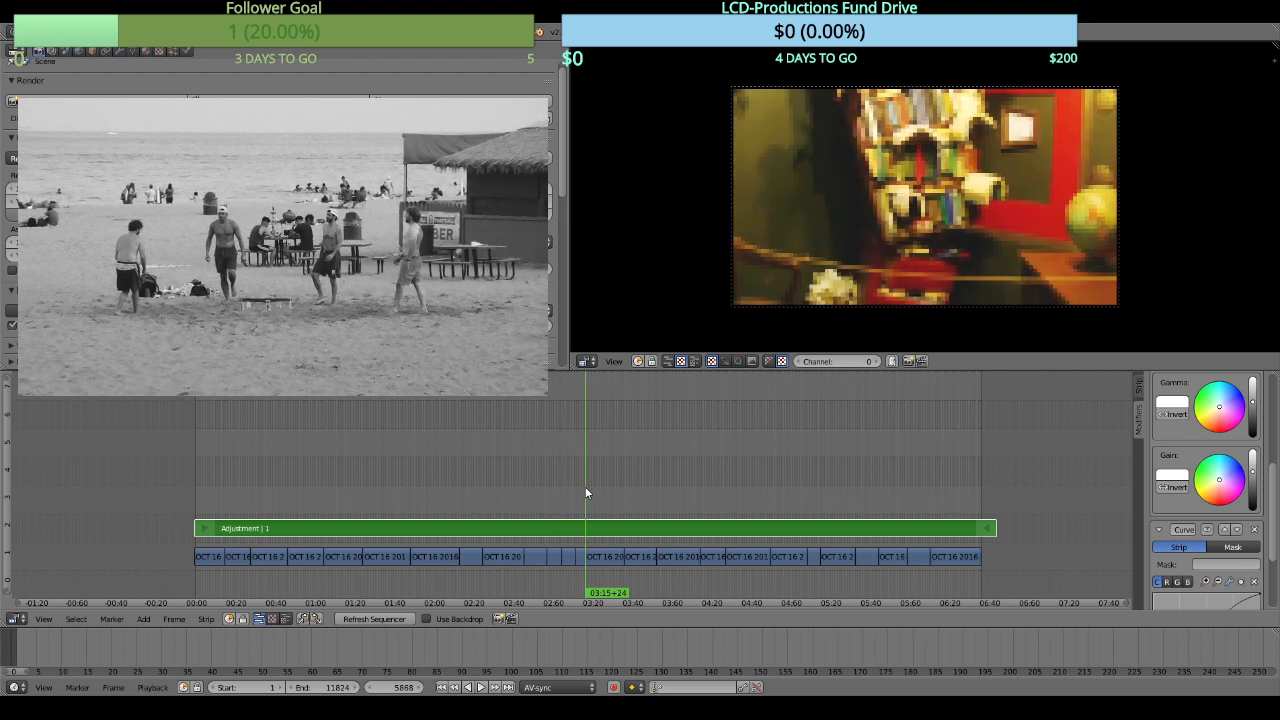
drag(618, 491, 629, 489)
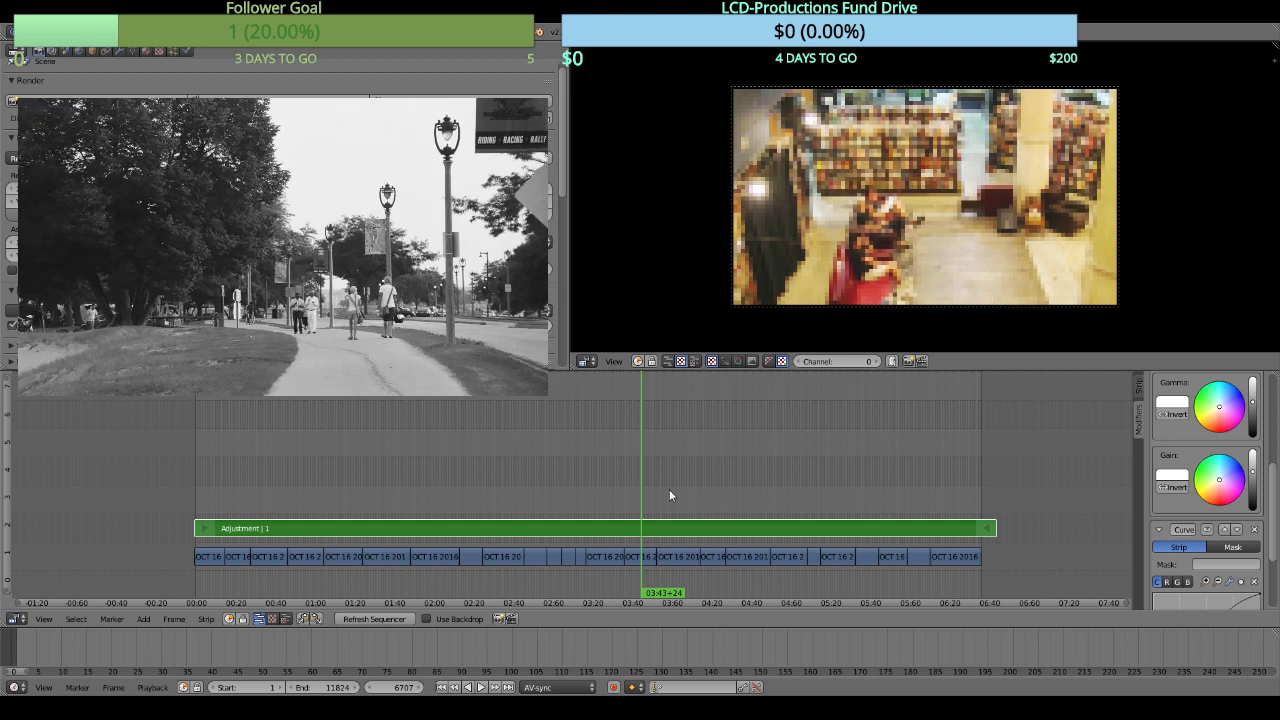
click(669, 491)
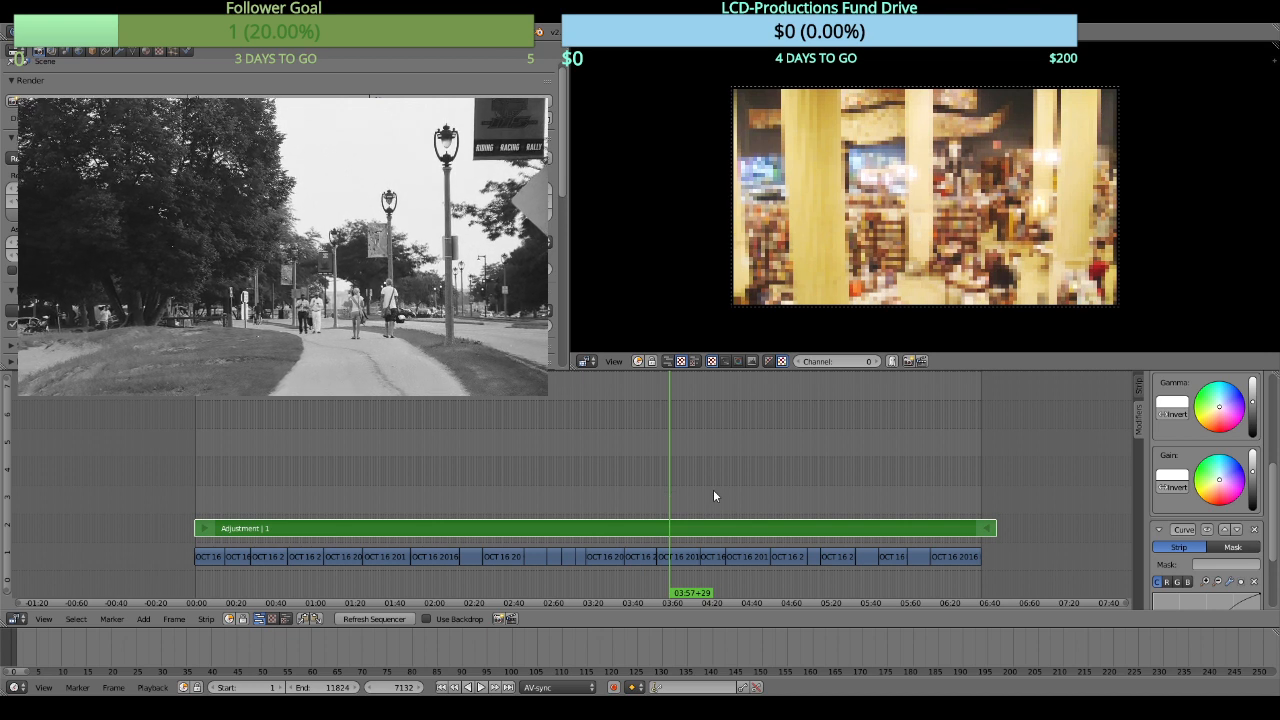
click(714, 494)
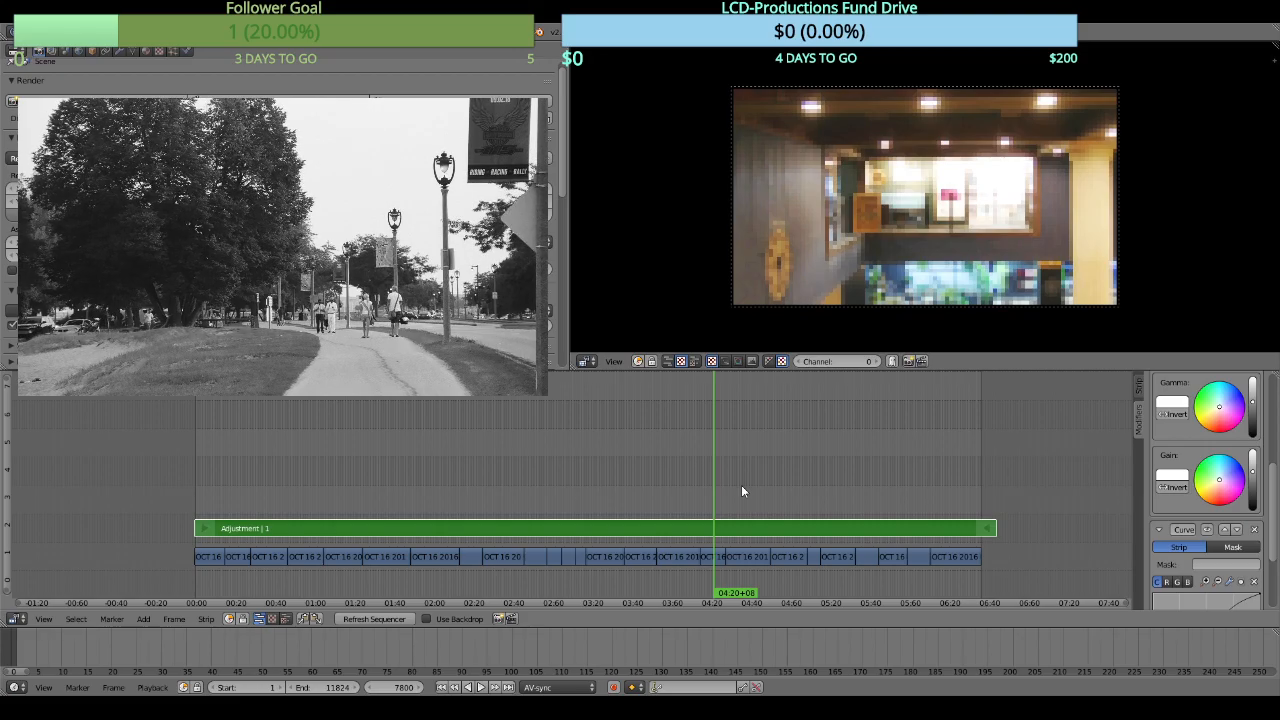
click(743, 485)
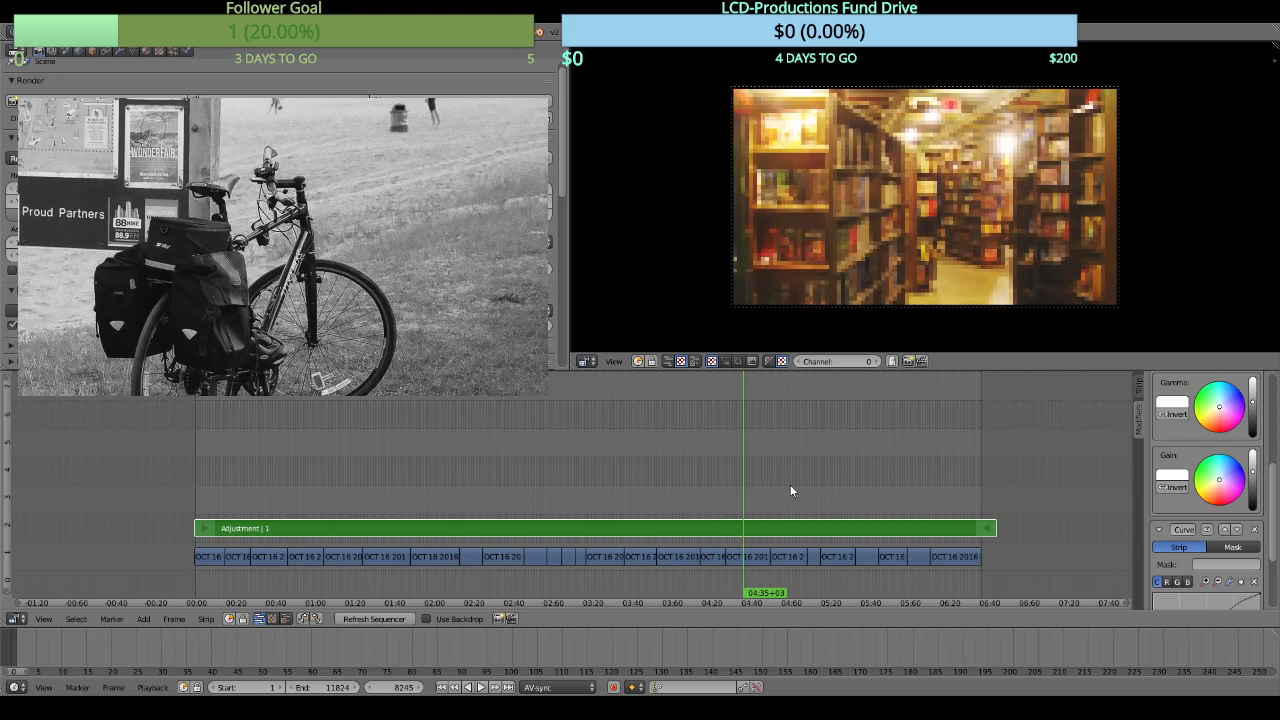
click(790, 488)
click(811, 490)
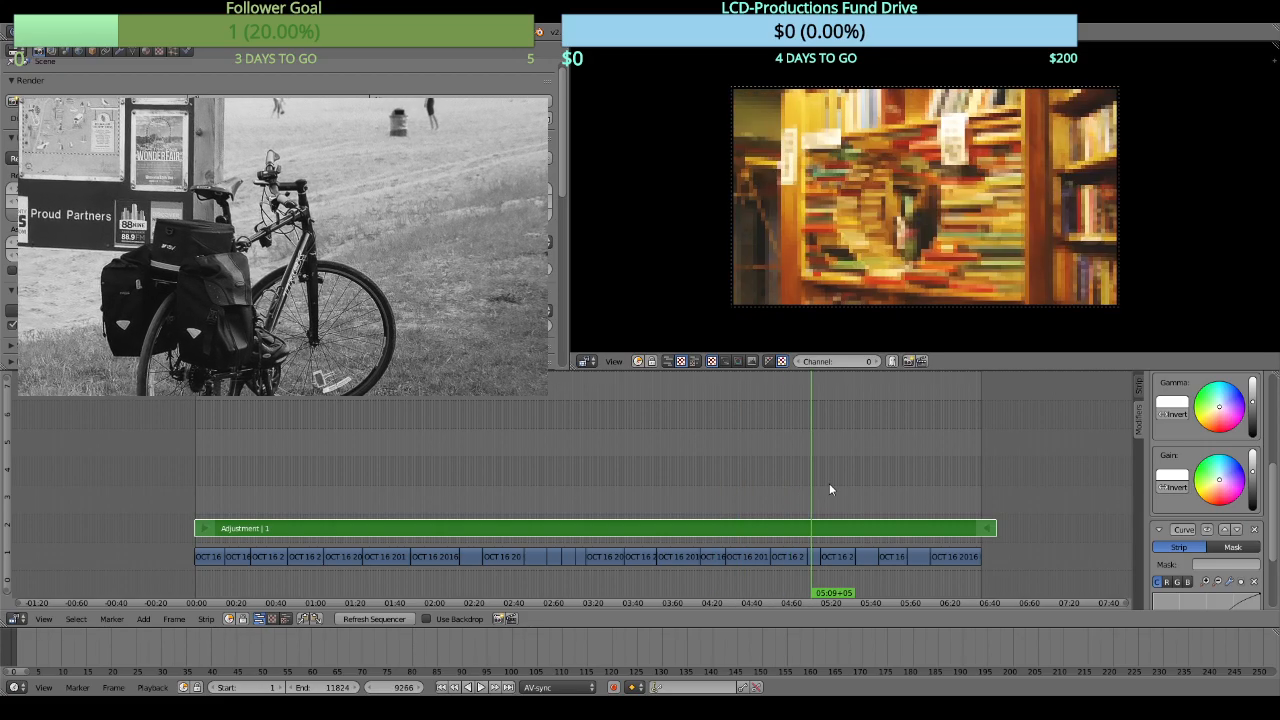
click(829, 490)
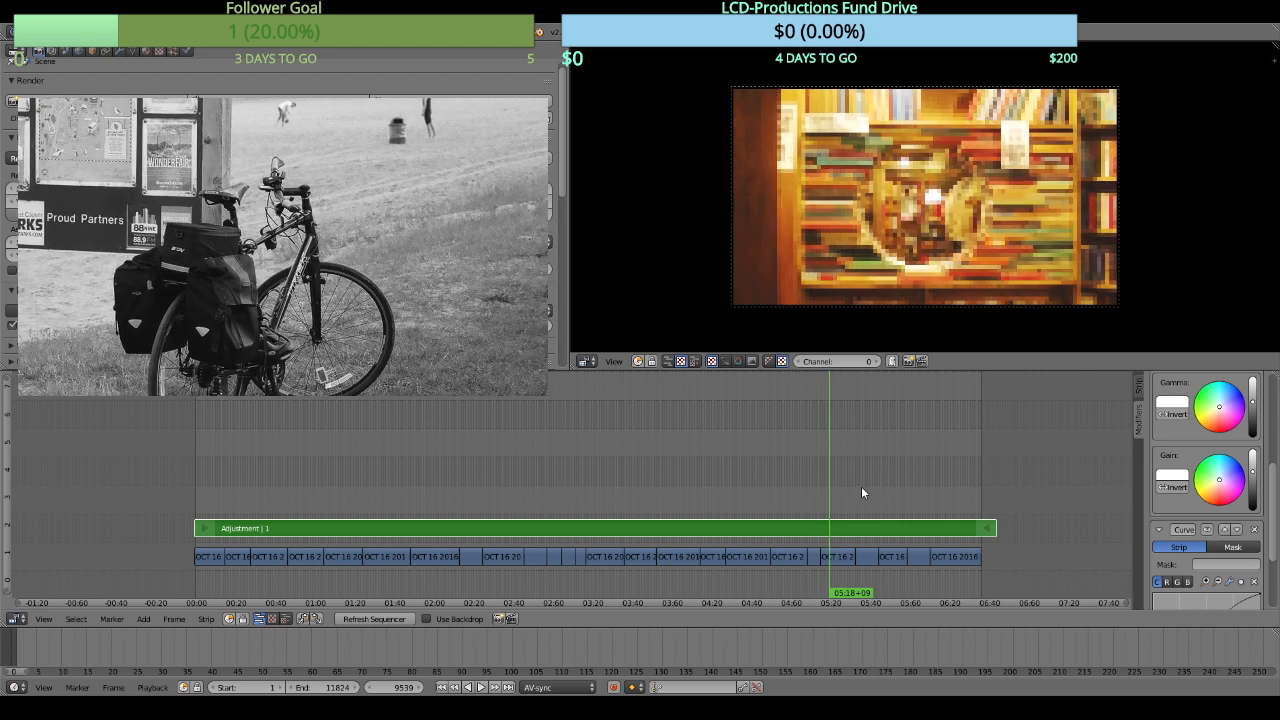
click(862, 492)
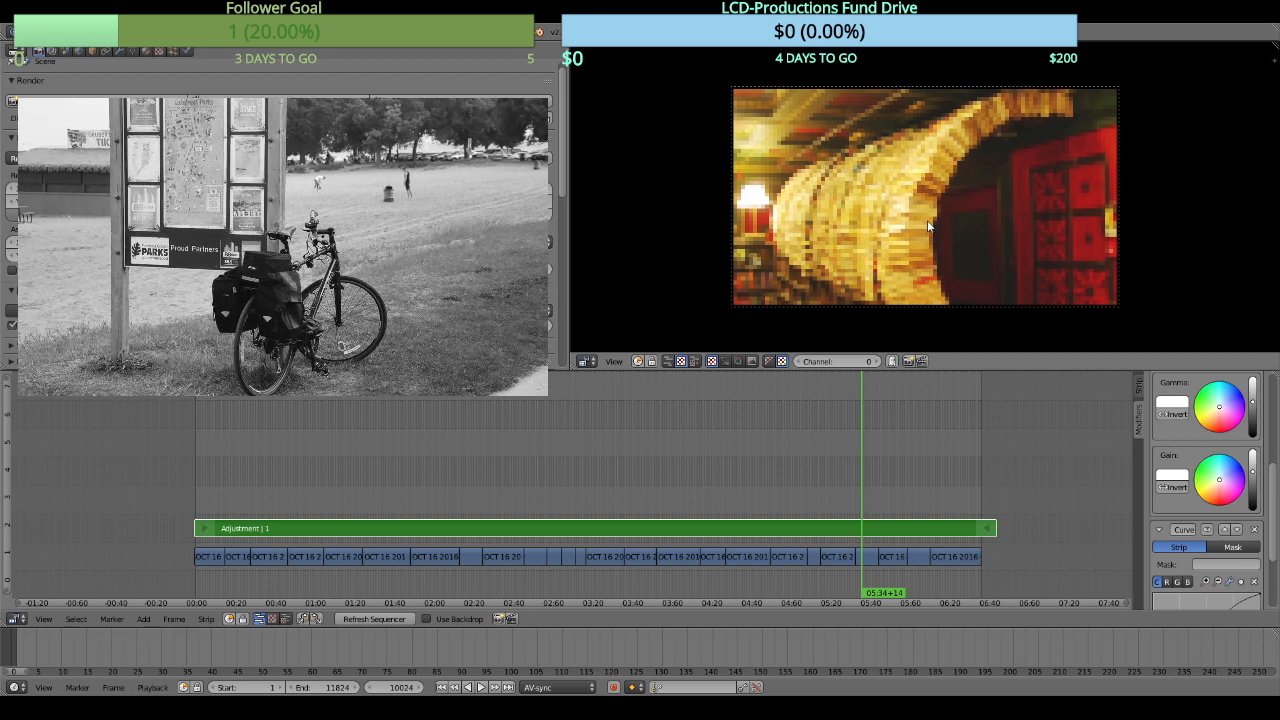
click(887, 488)
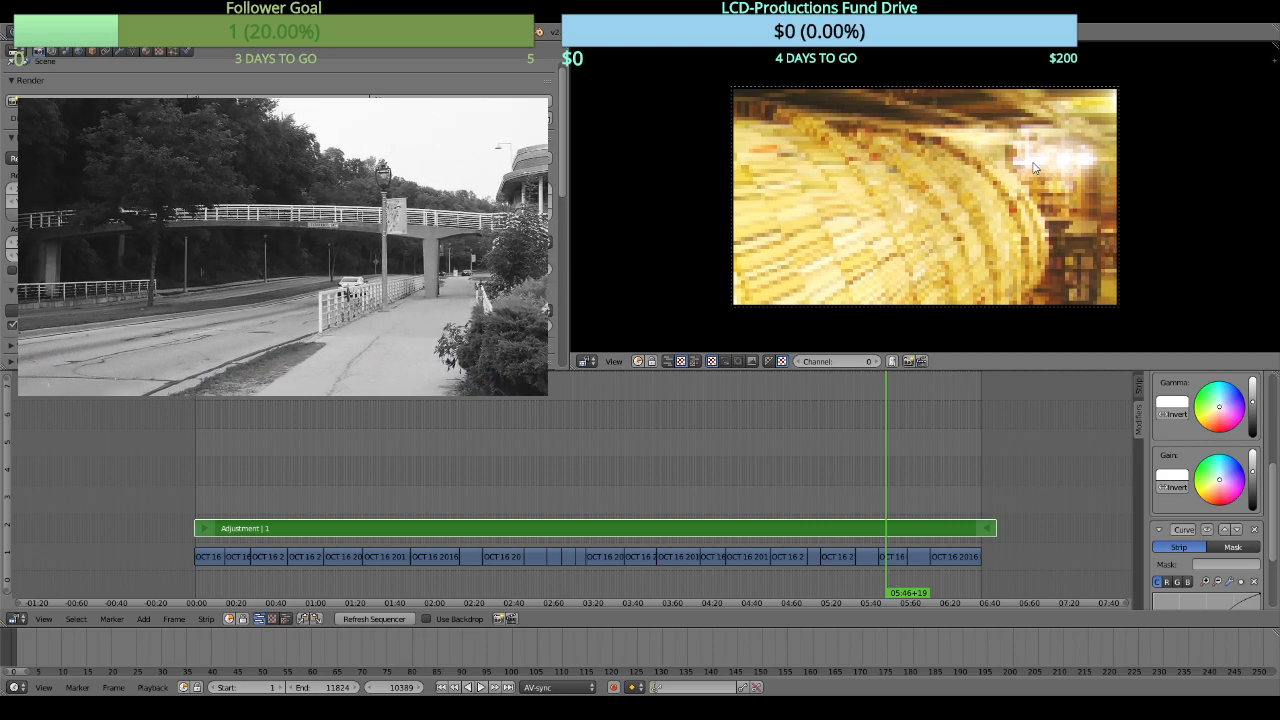
click(923, 470)
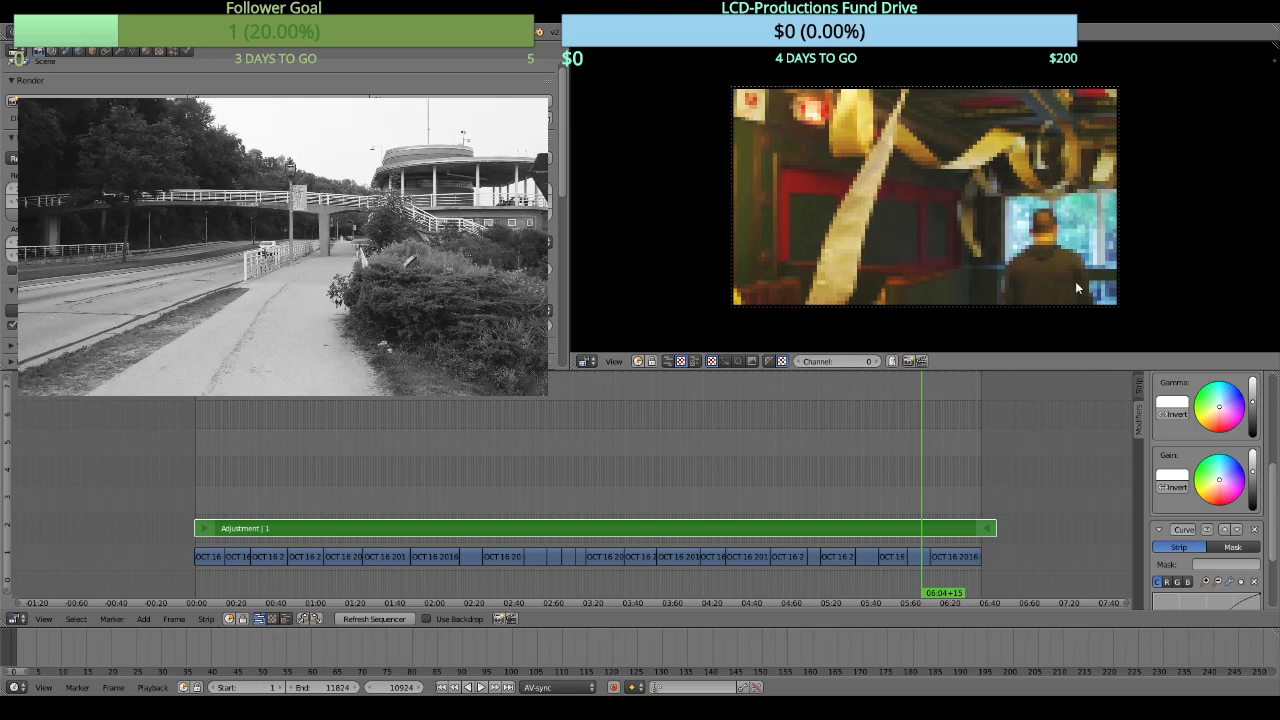
click(966, 469)
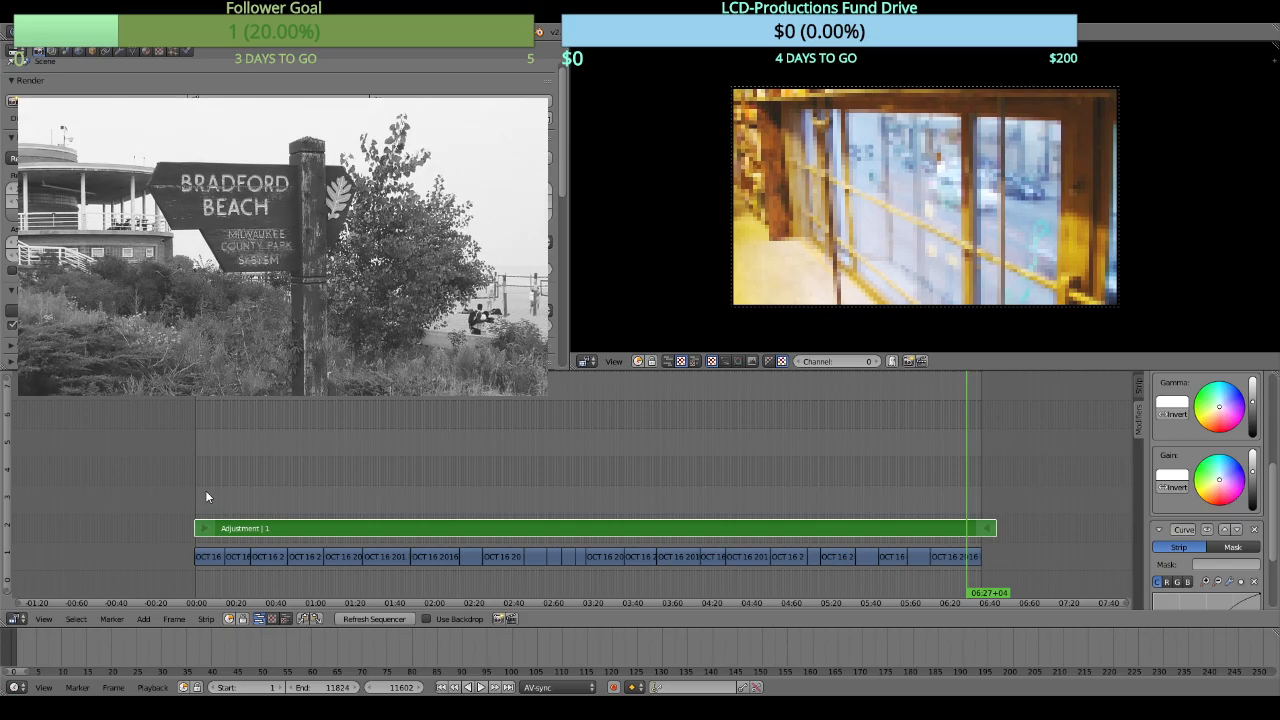
Review the grade a second time on the first half of the sequence, previewing clips from about 00:05 to 03:06
click(207, 497)
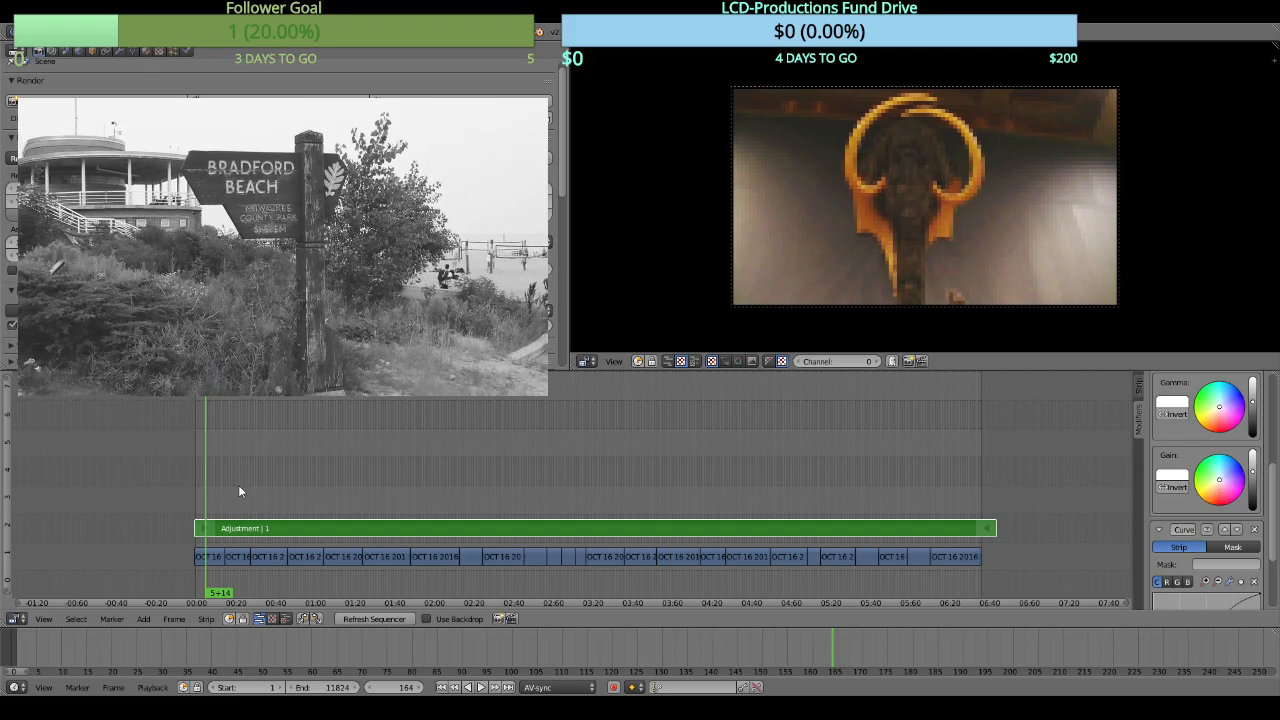
click(238, 485)
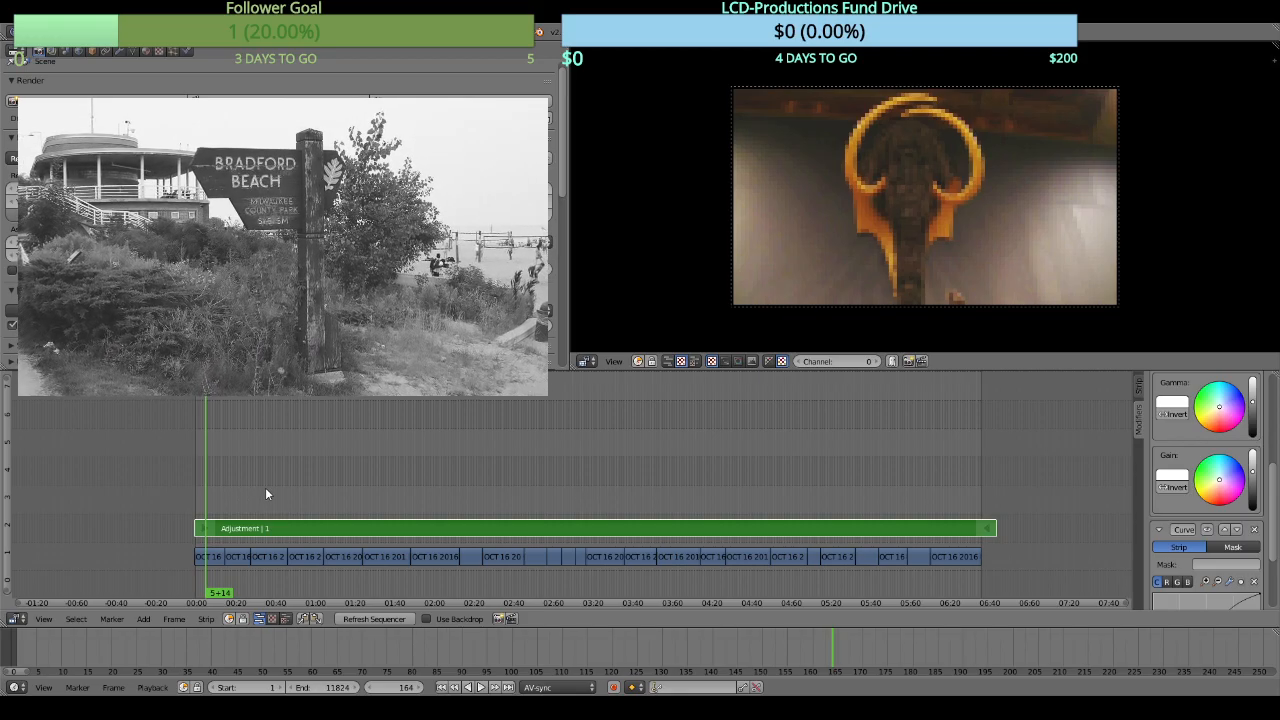
click(266, 493)
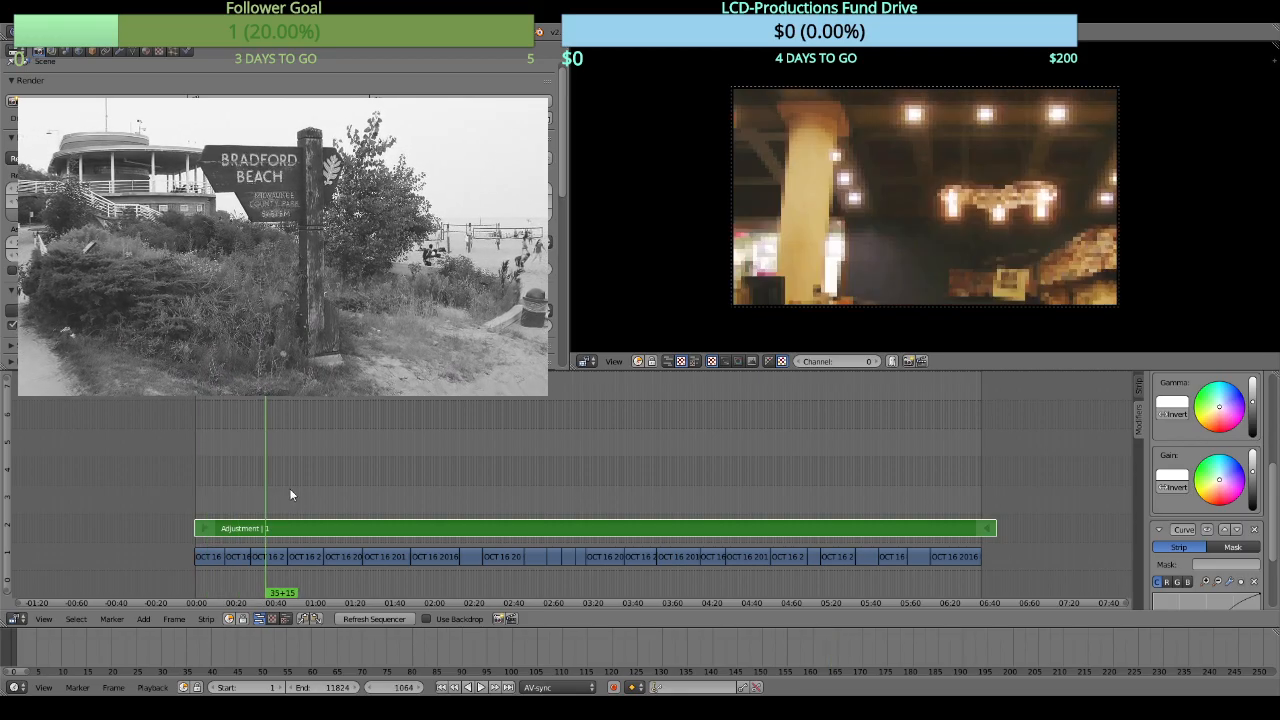
click(305, 487)
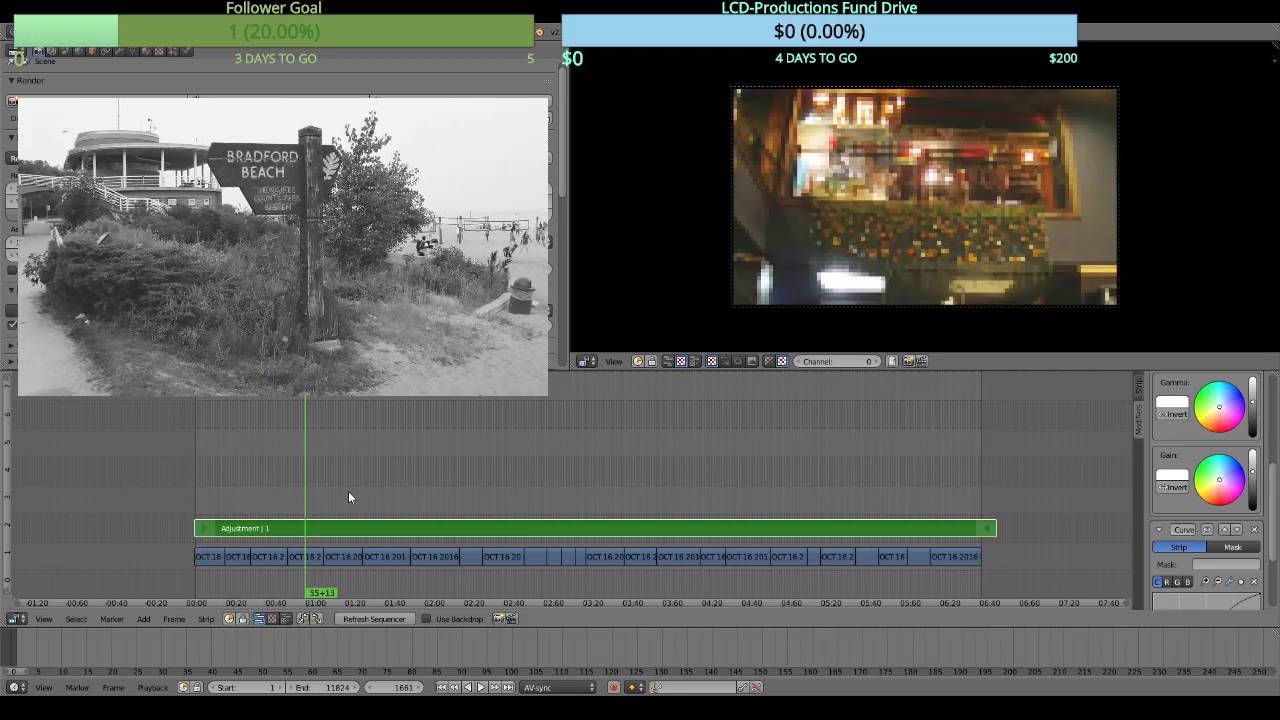
click(348, 490)
click(398, 487)
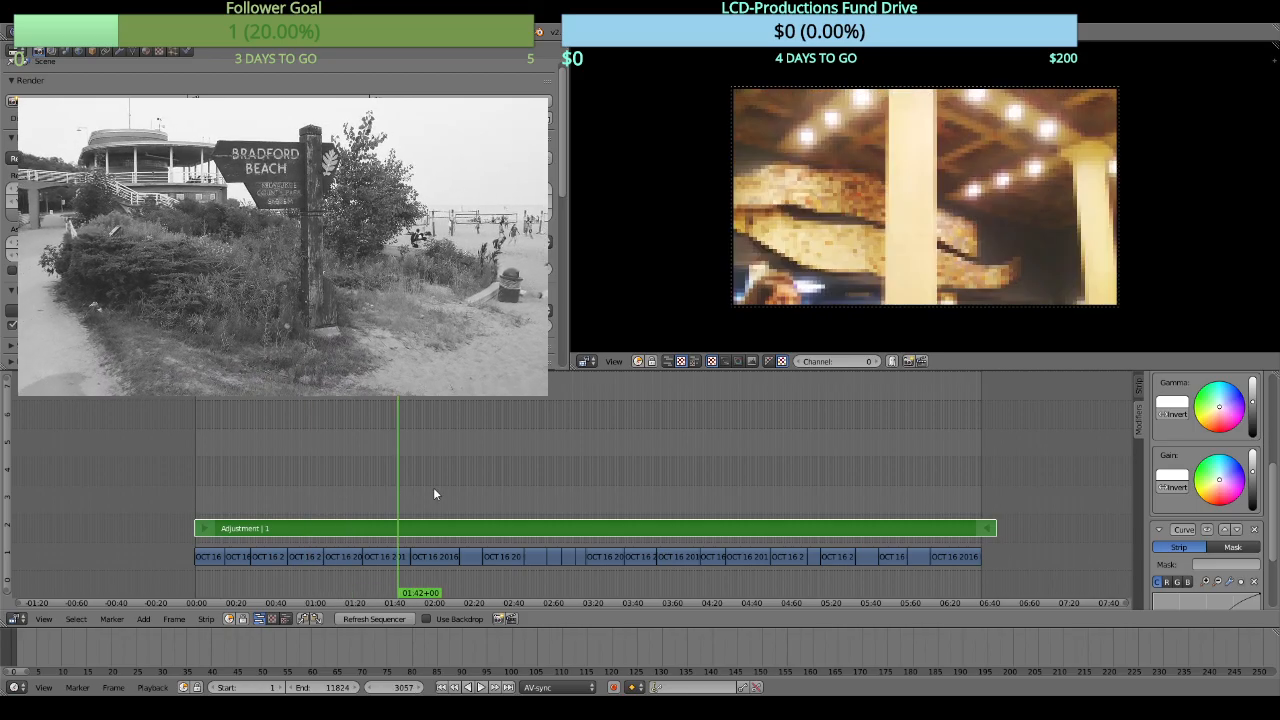
click(437, 488)
click(470, 488)
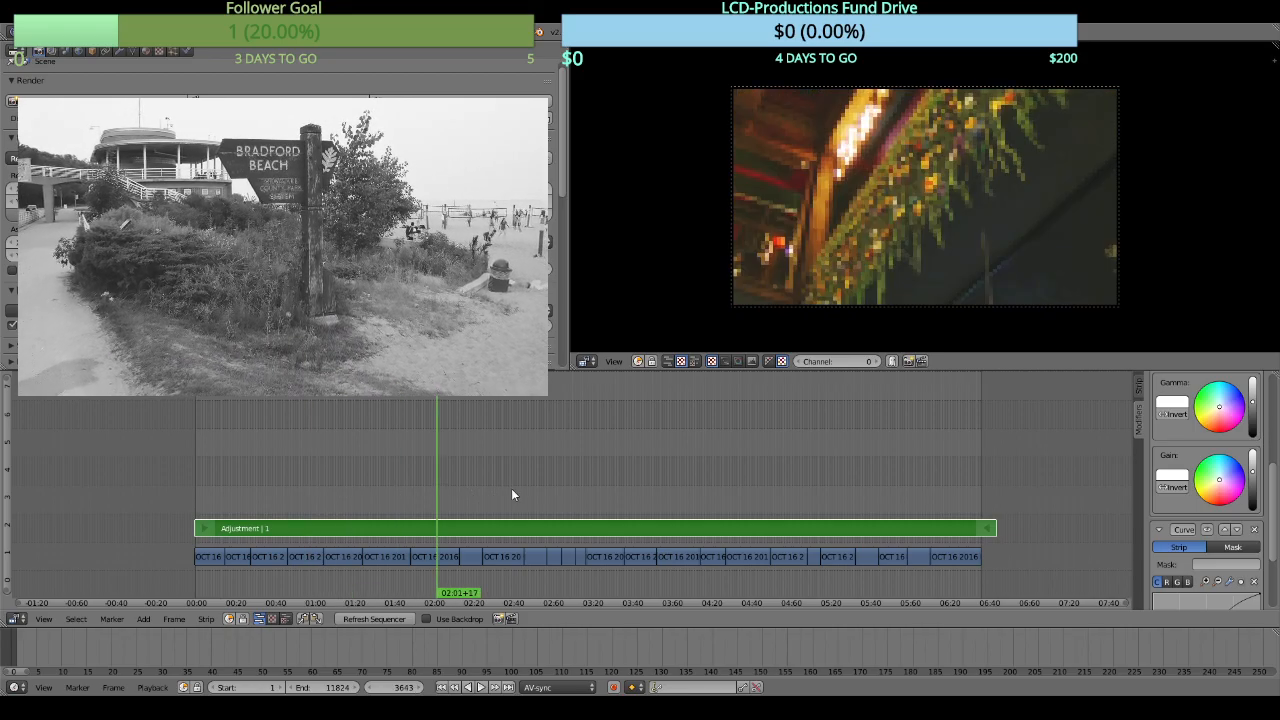
click(512, 488)
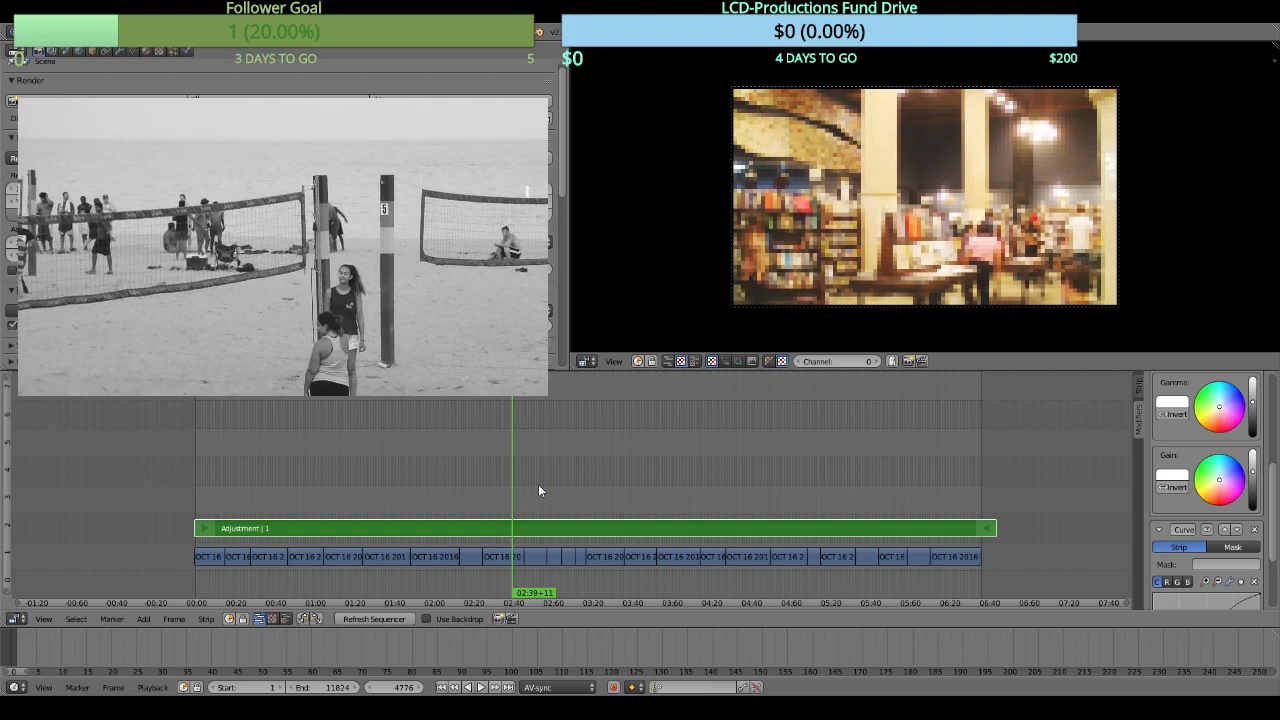
click(534, 499)
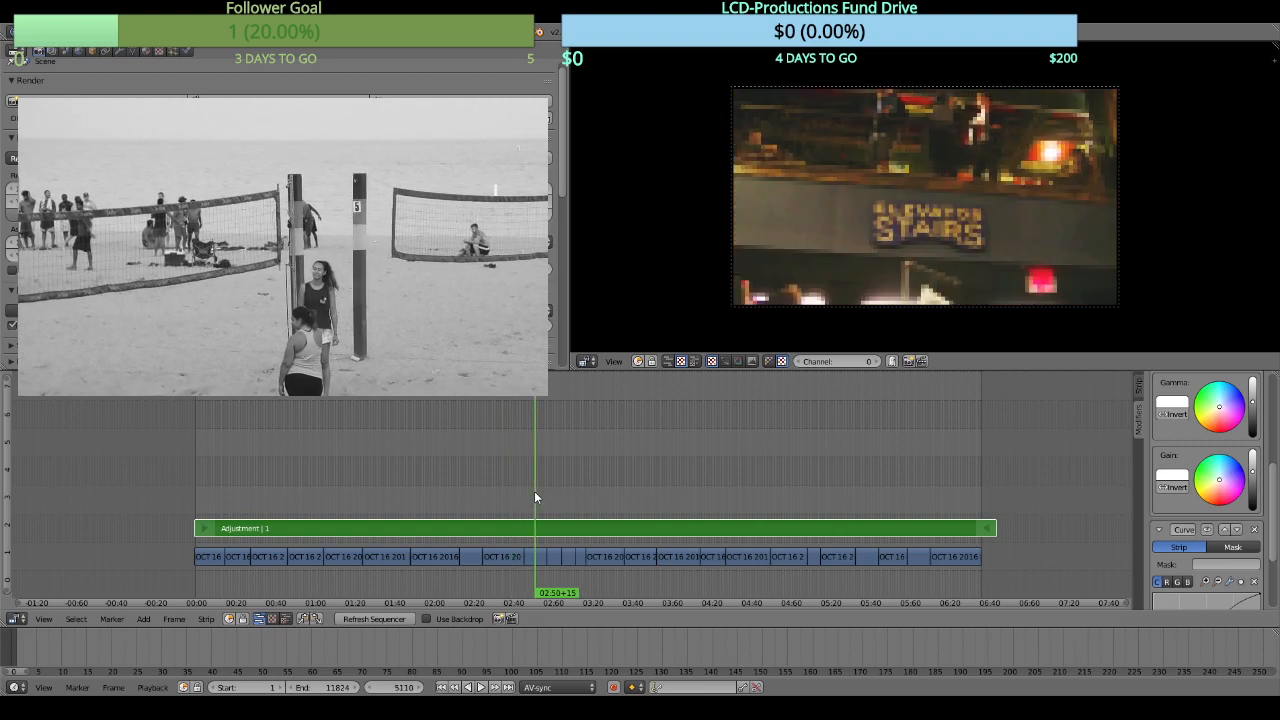
click(553, 487)
click(566, 485)
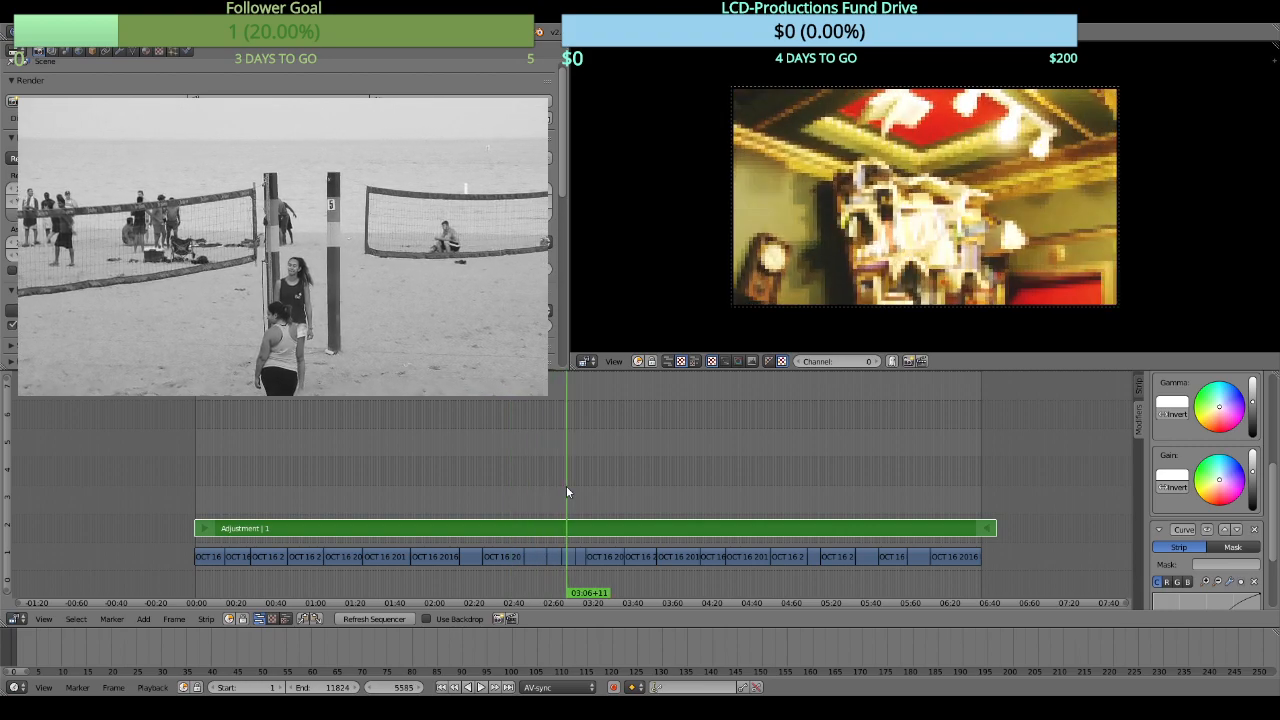
Continue the second grade review through the other half of the sequence, previewing clips from about 03:12 to 06:21
click(581, 485)
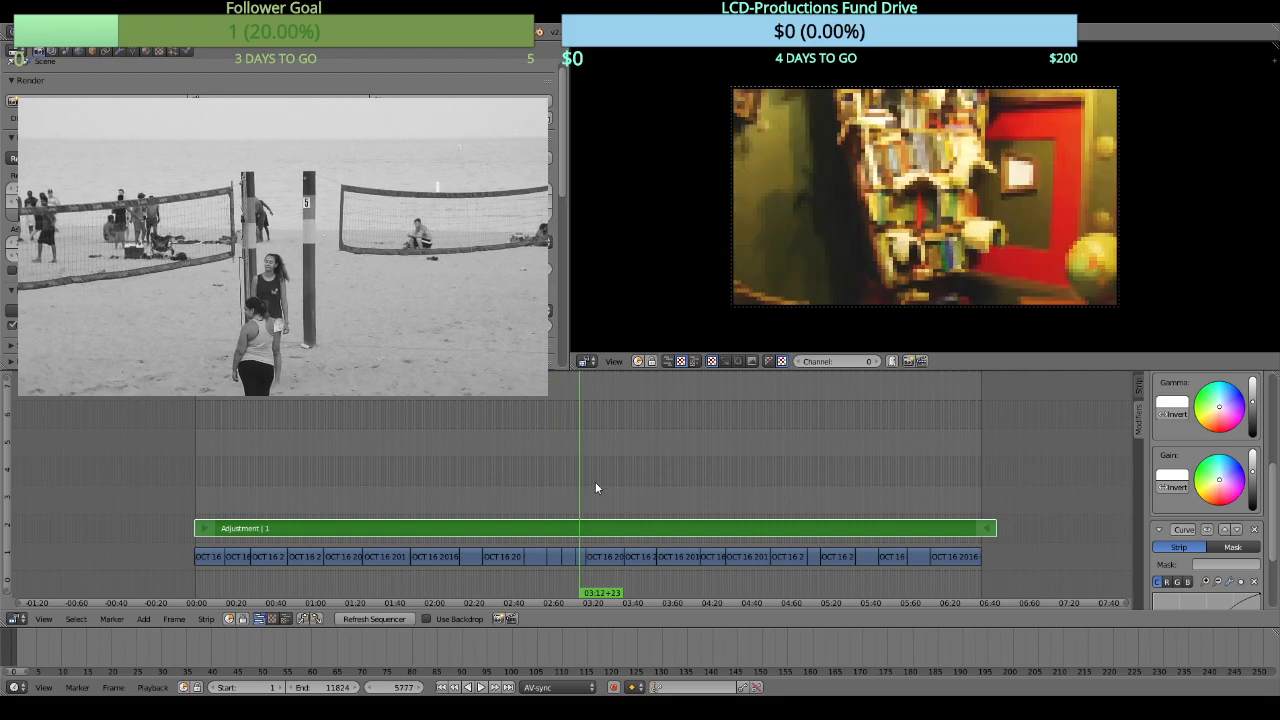
click(598, 484)
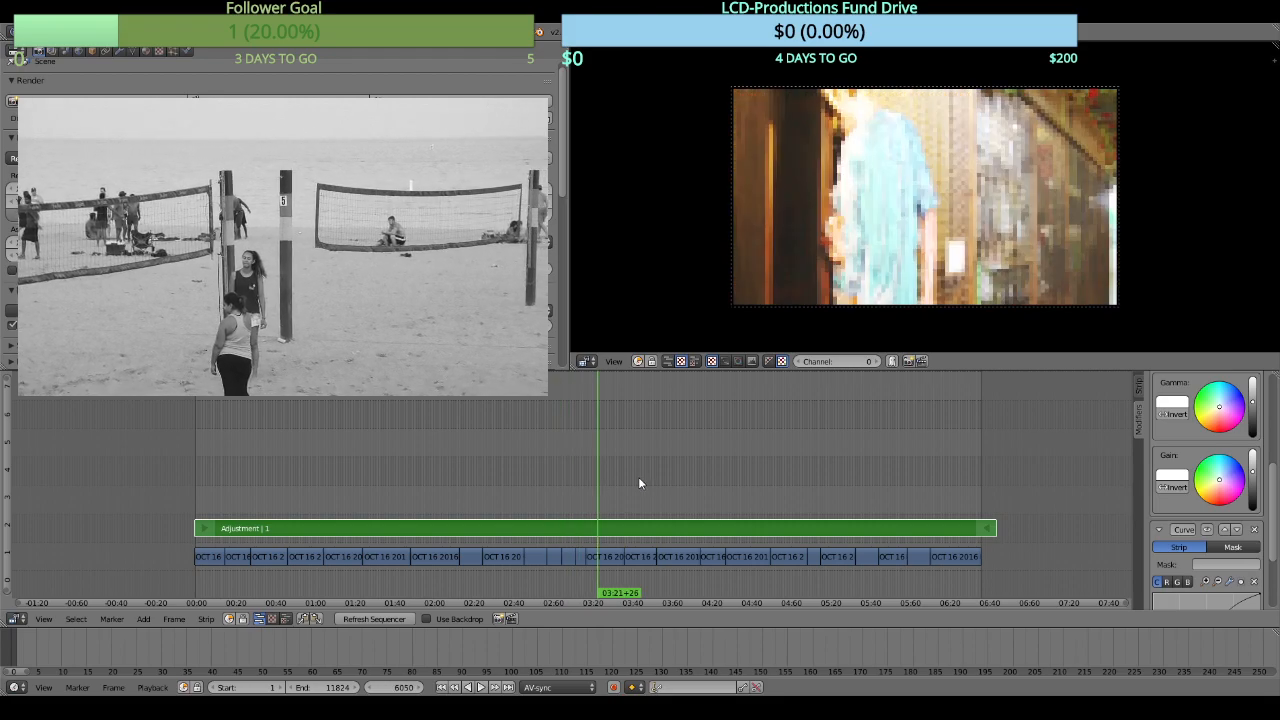
click(640, 480)
click(683, 479)
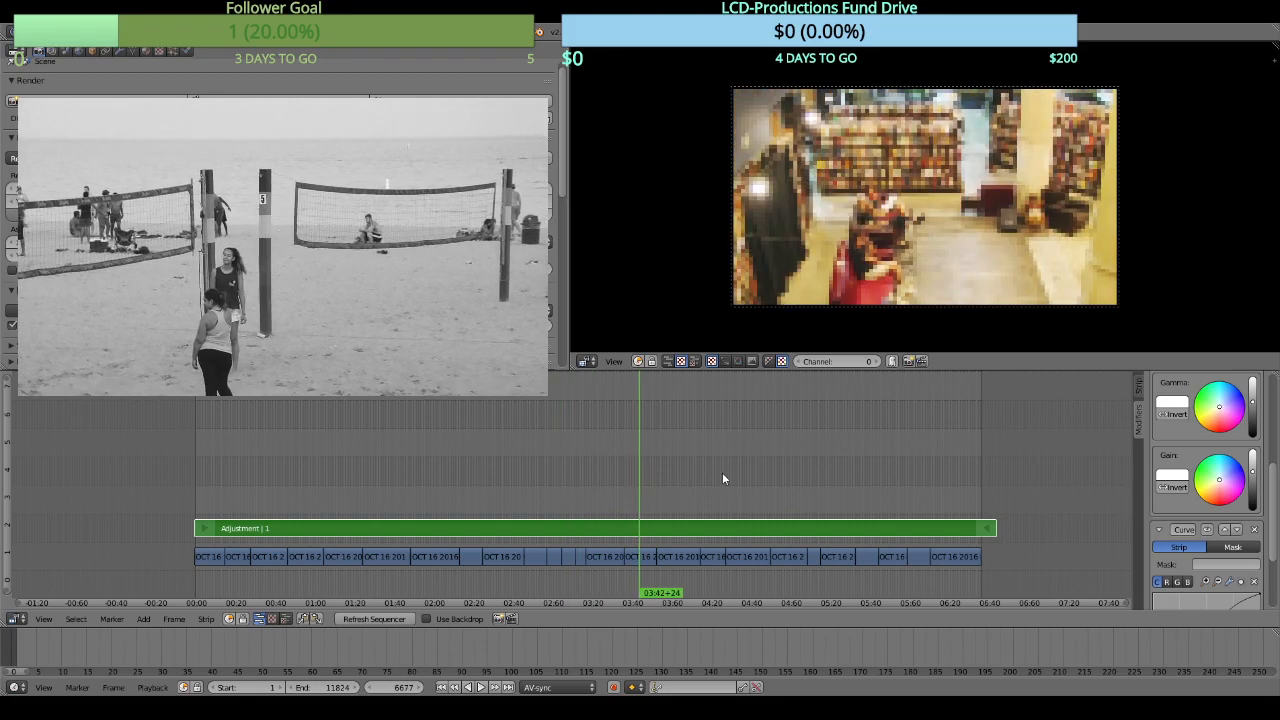
click(718, 483)
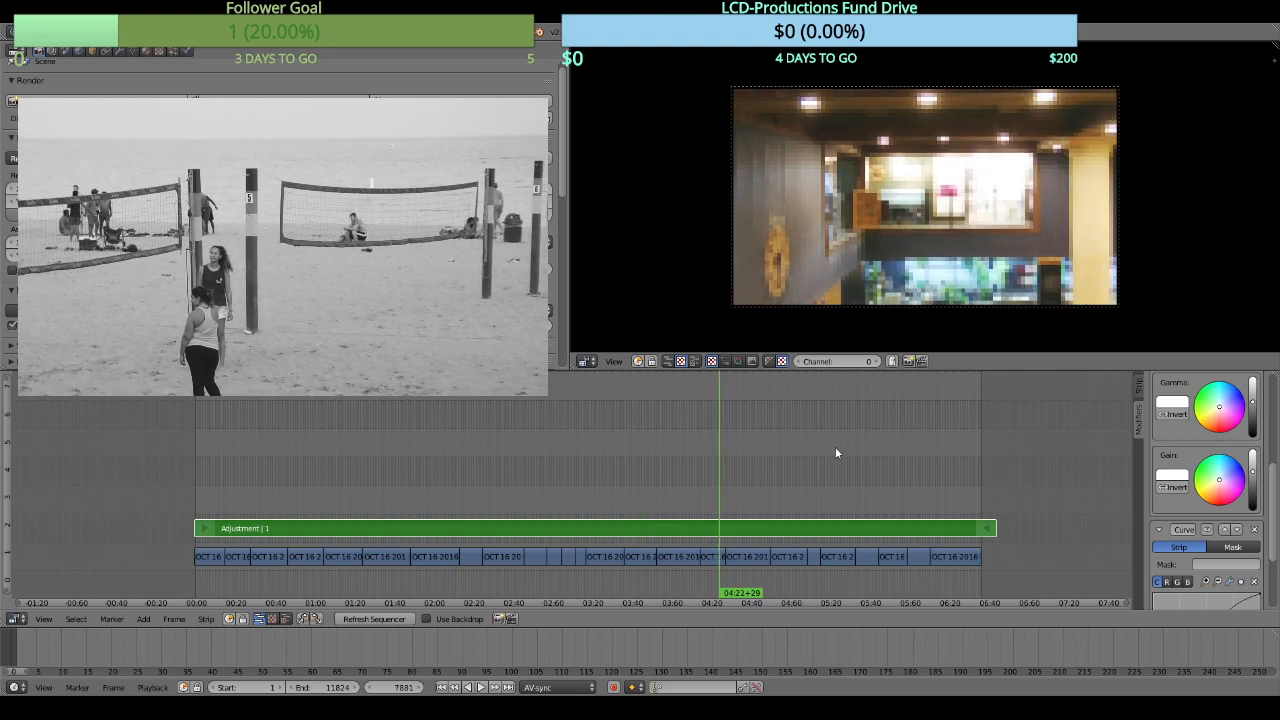
click(751, 467)
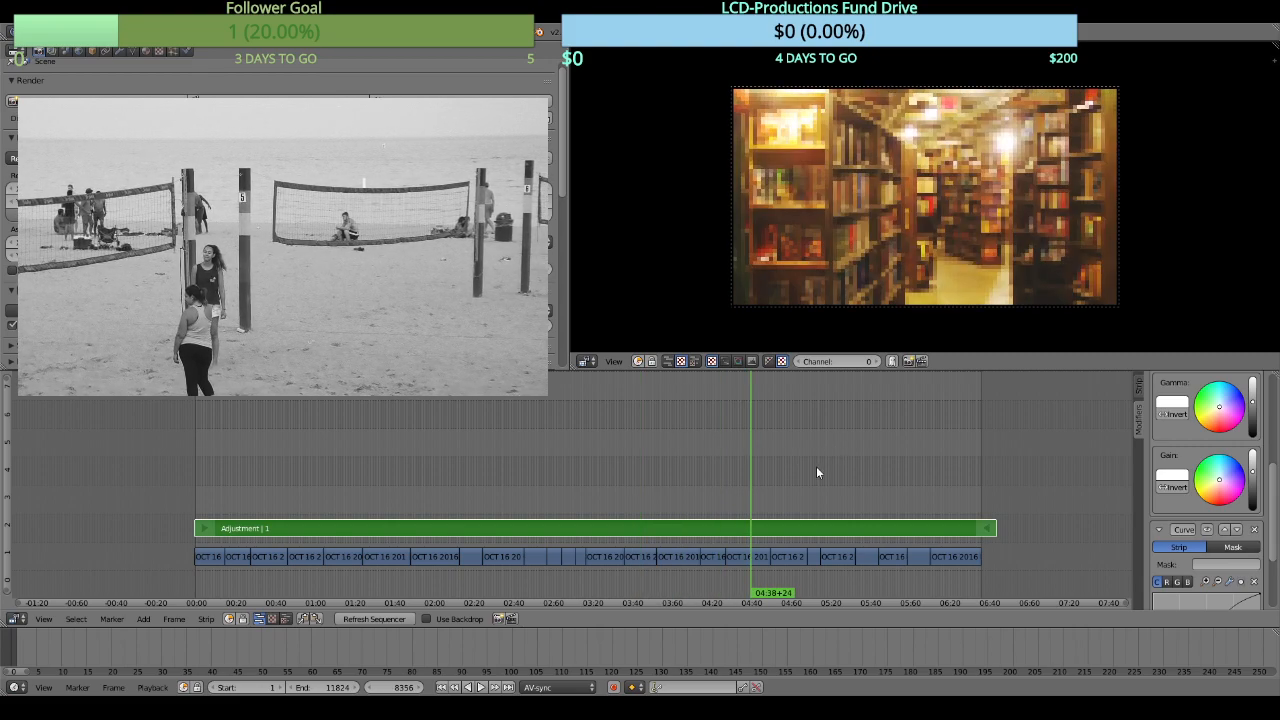
click(816, 466)
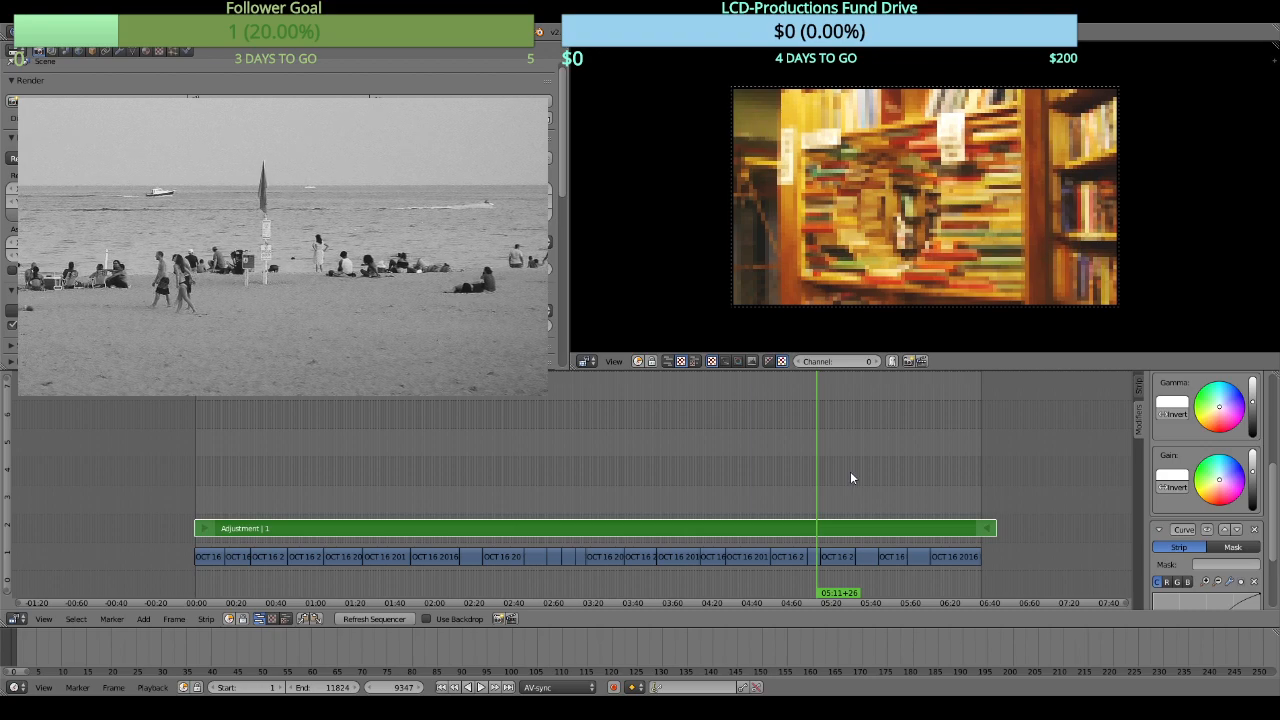
click(850, 478)
click(875, 478)
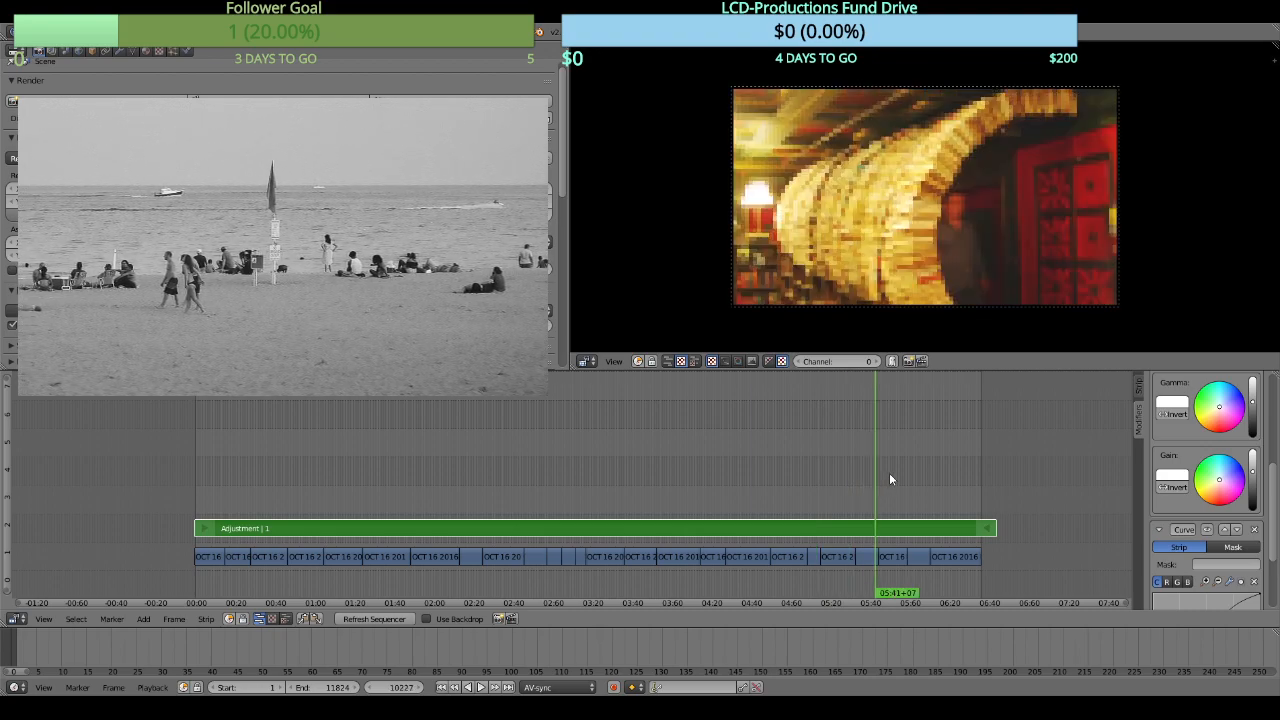
click(898, 473)
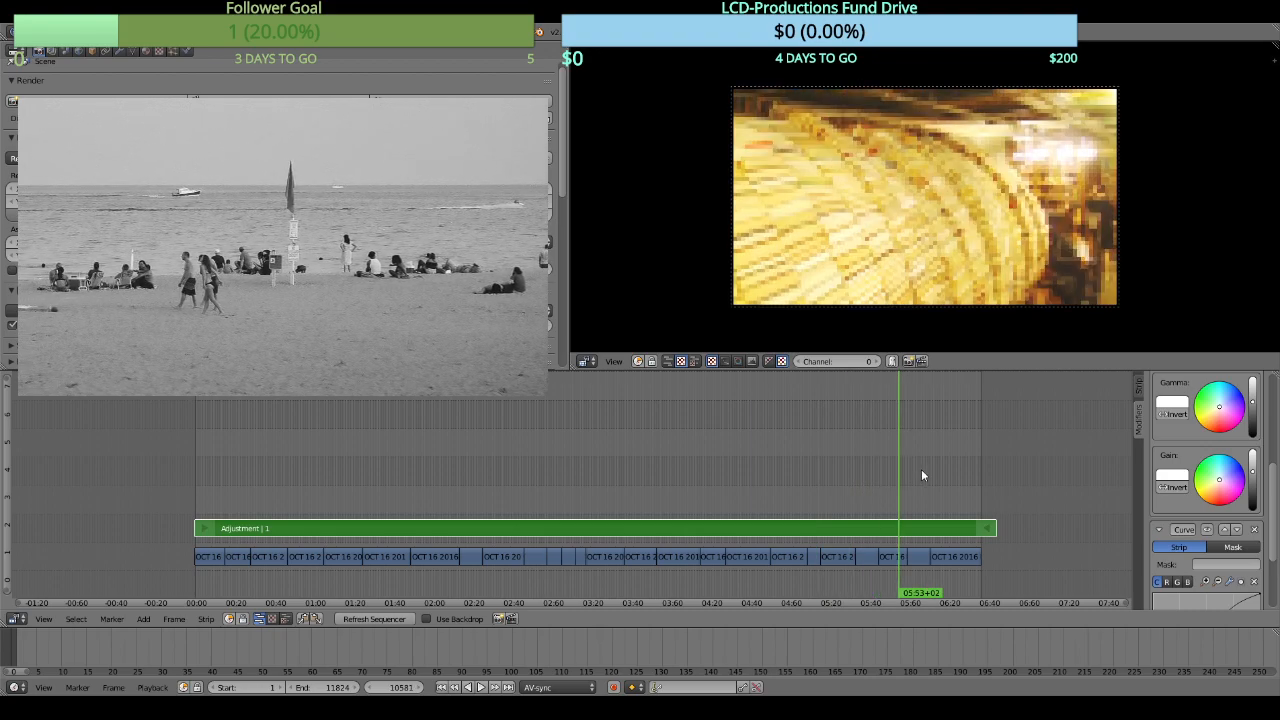
click(921, 470)
click(954, 470)
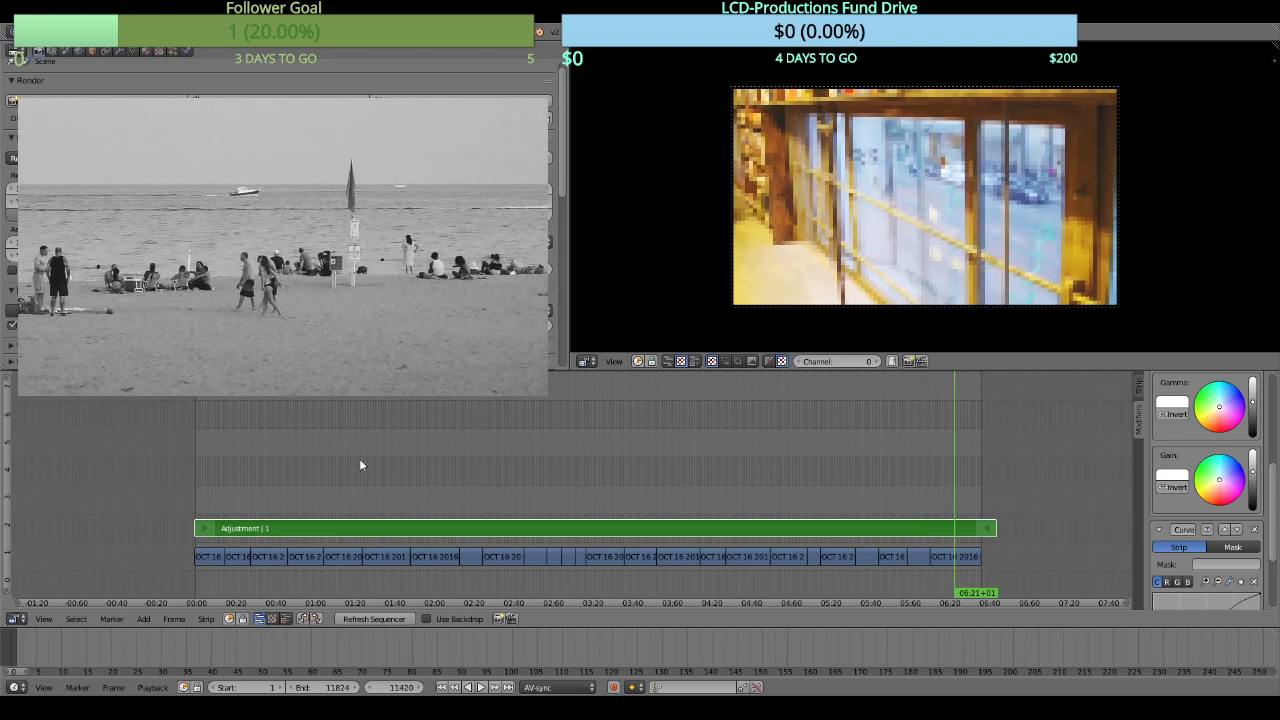
Preview the opening clip, bring the render dimensions settings into view, and recheck the last clip at about 06:08 and 06:18
click(204, 486)
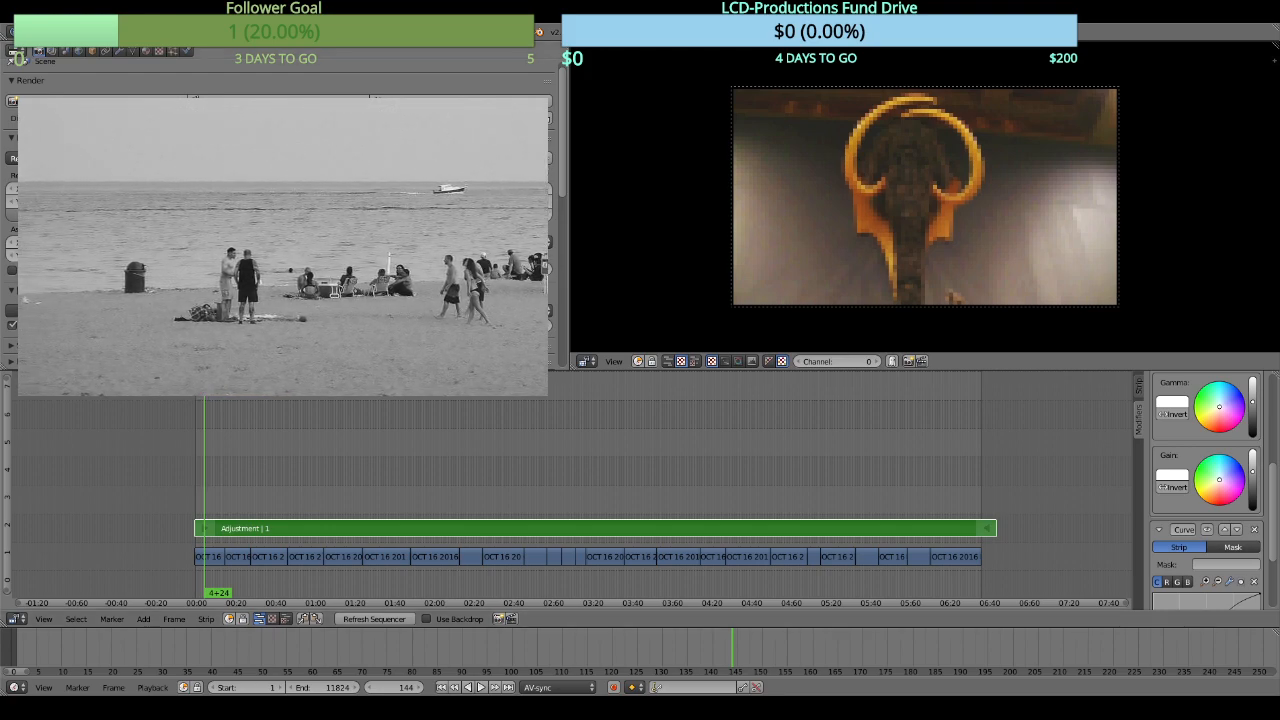
scroll(283, 210, down, 1)
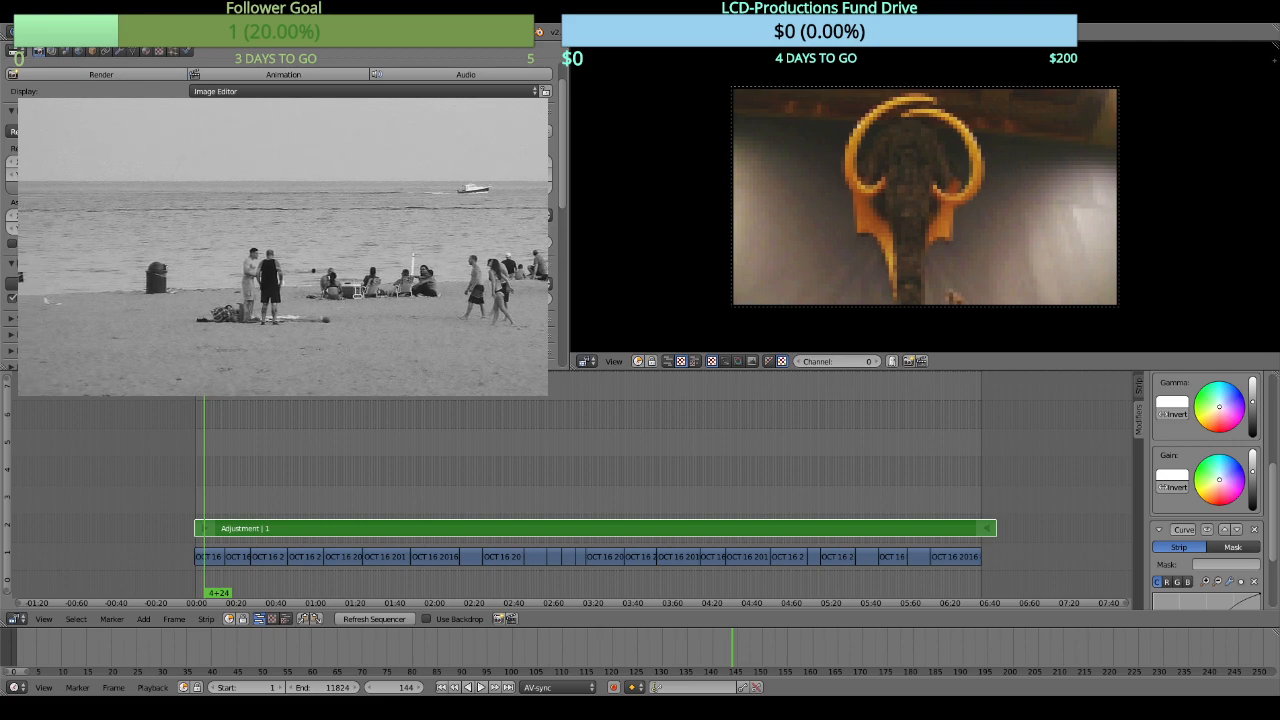
scroll(283, 210, down, 1)
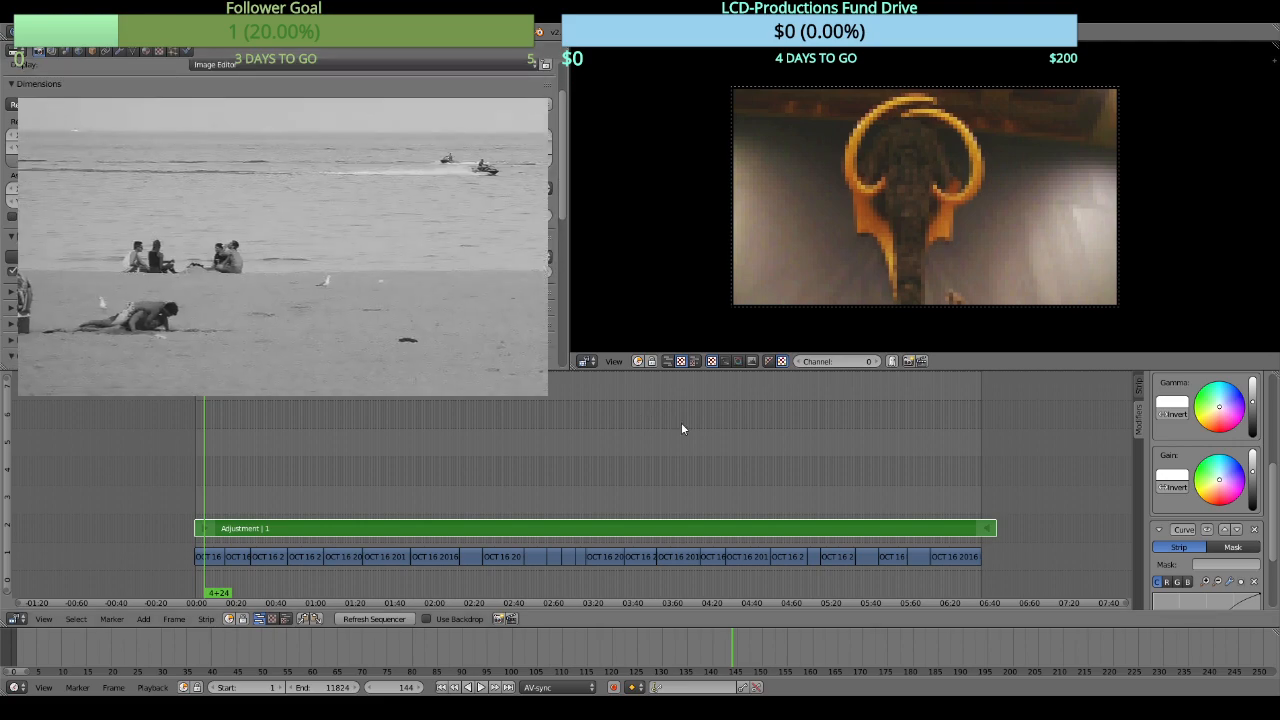
click(929, 502)
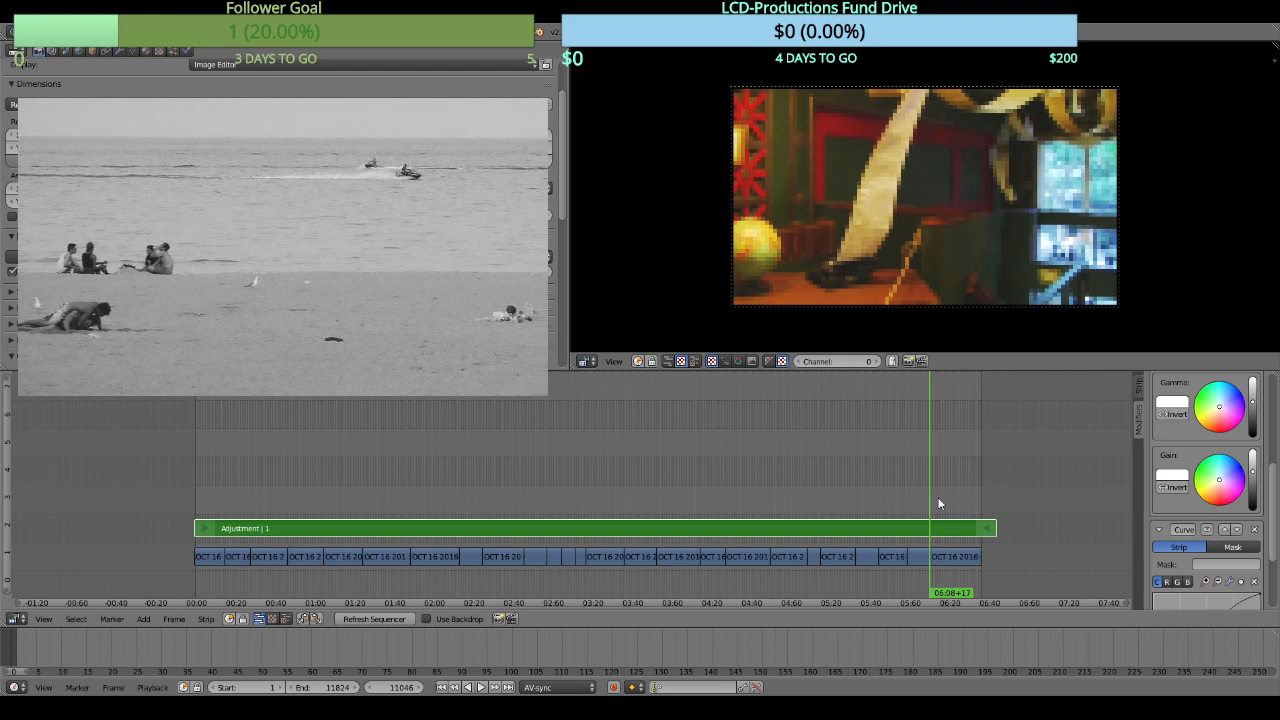
click(949, 493)
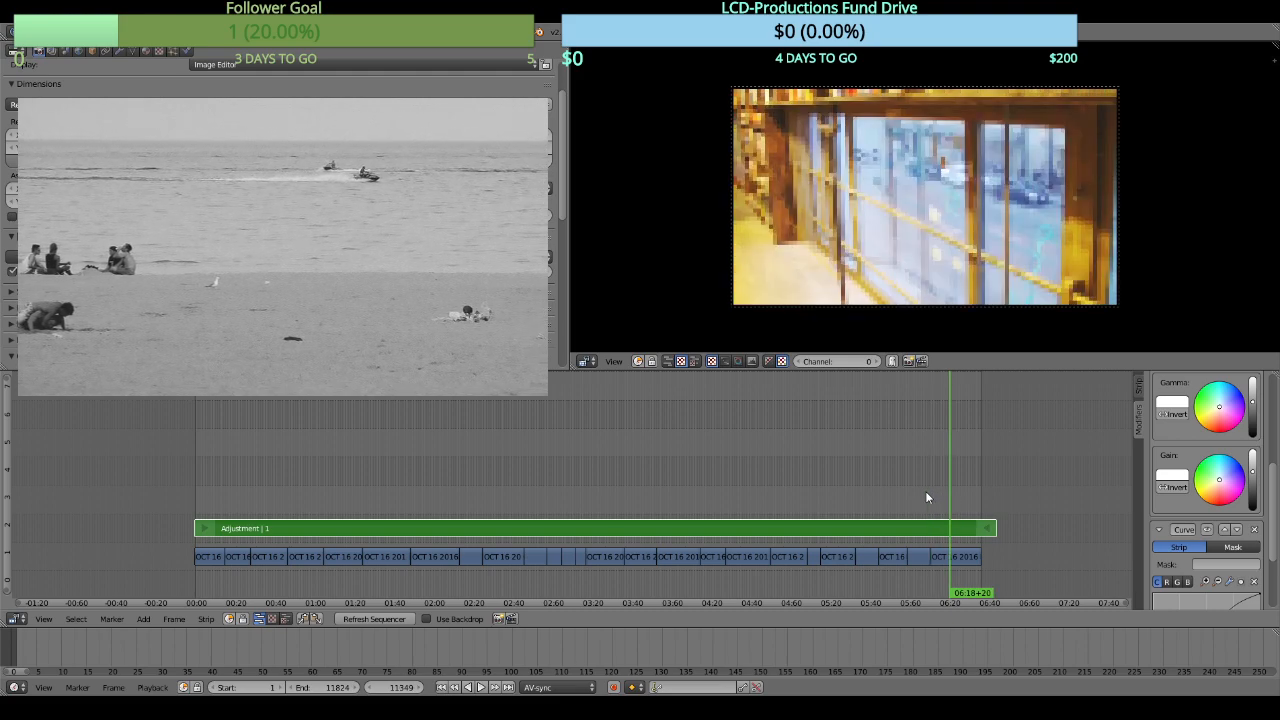